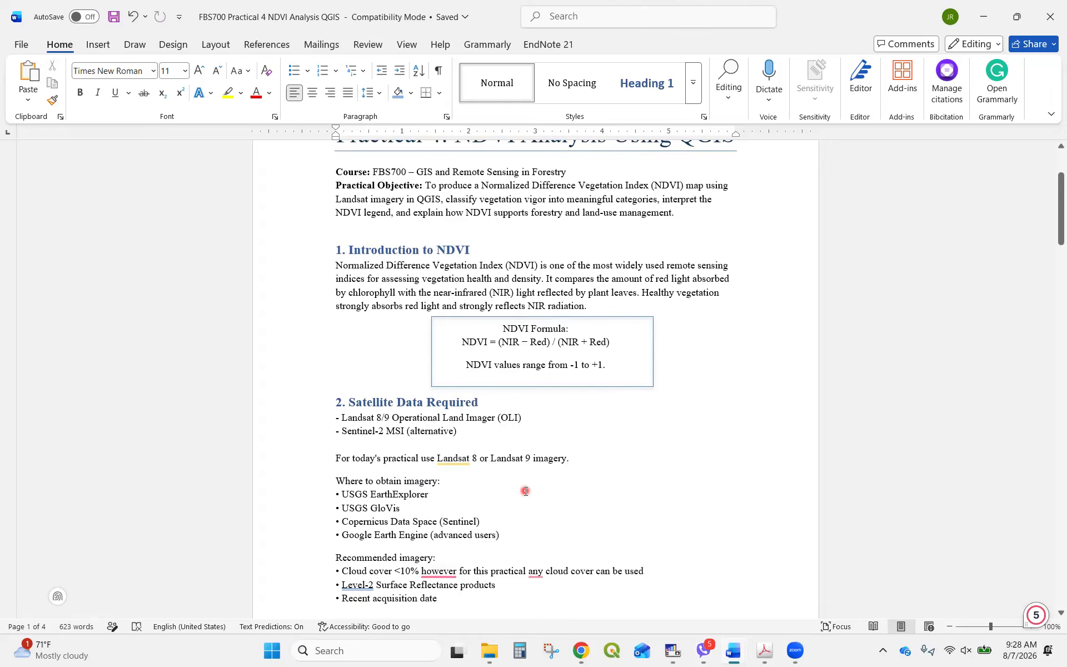
Read through the NDVI practical document from the introduction and required bands to the procedure, notes and deliverables.
{"action": "scroll", "coordinate": [526, 491], "scroll_direction": "up", "scroll_amount": 1}
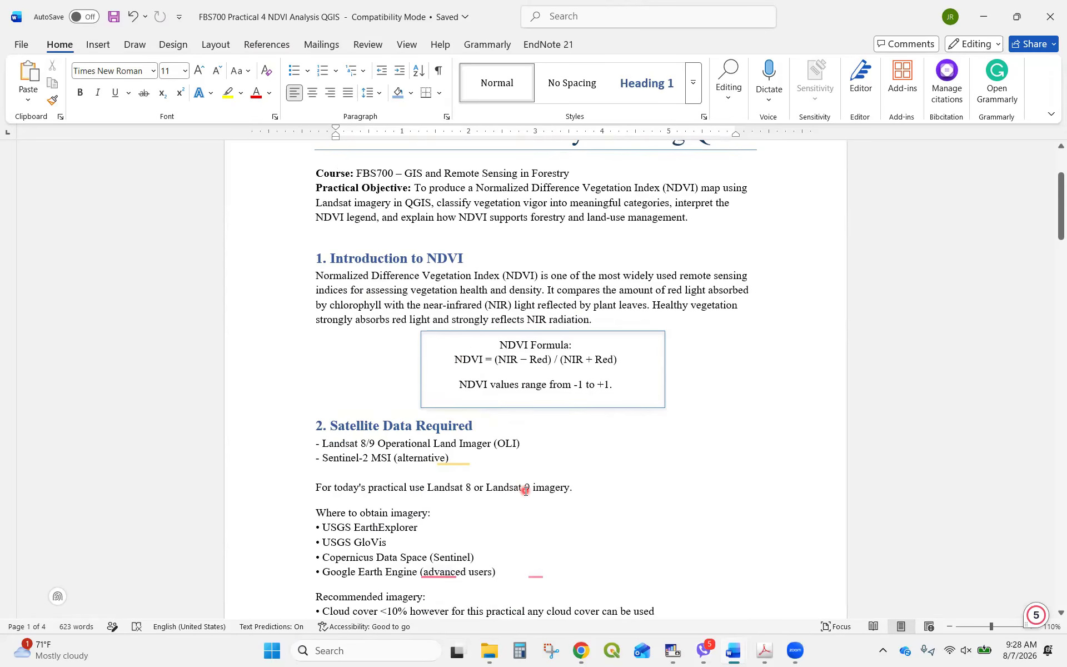
{"action": "scroll", "coordinate": [525, 491], "scroll_direction": "up", "scroll_amount": 1}
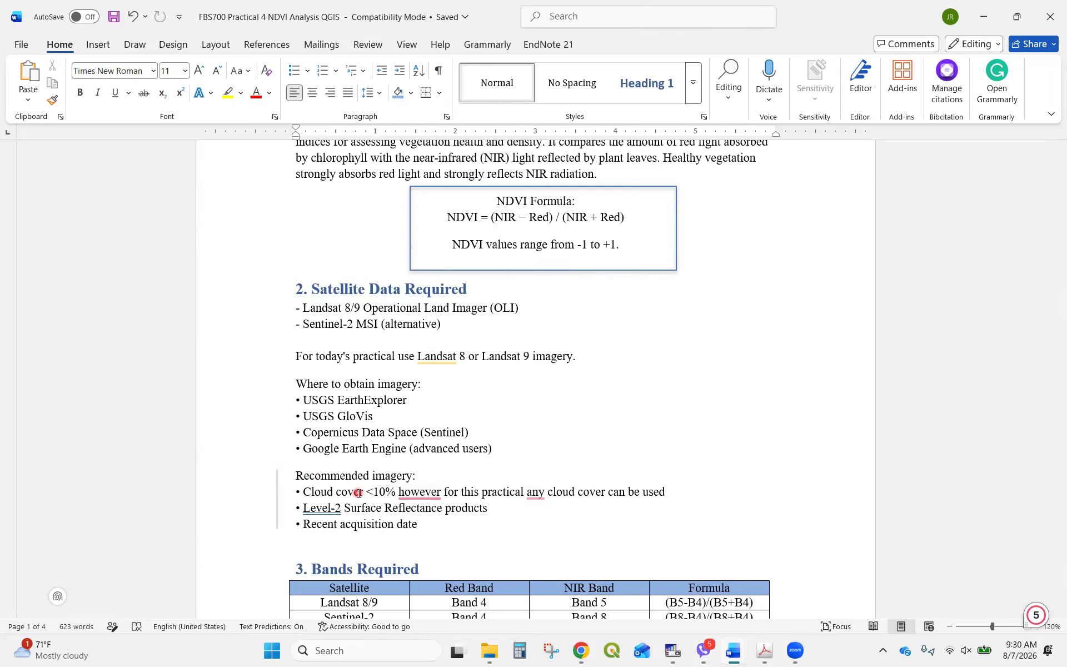
{"action": "scroll", "coordinate": [359, 493], "scroll_direction": "down", "scroll_amount": 3}
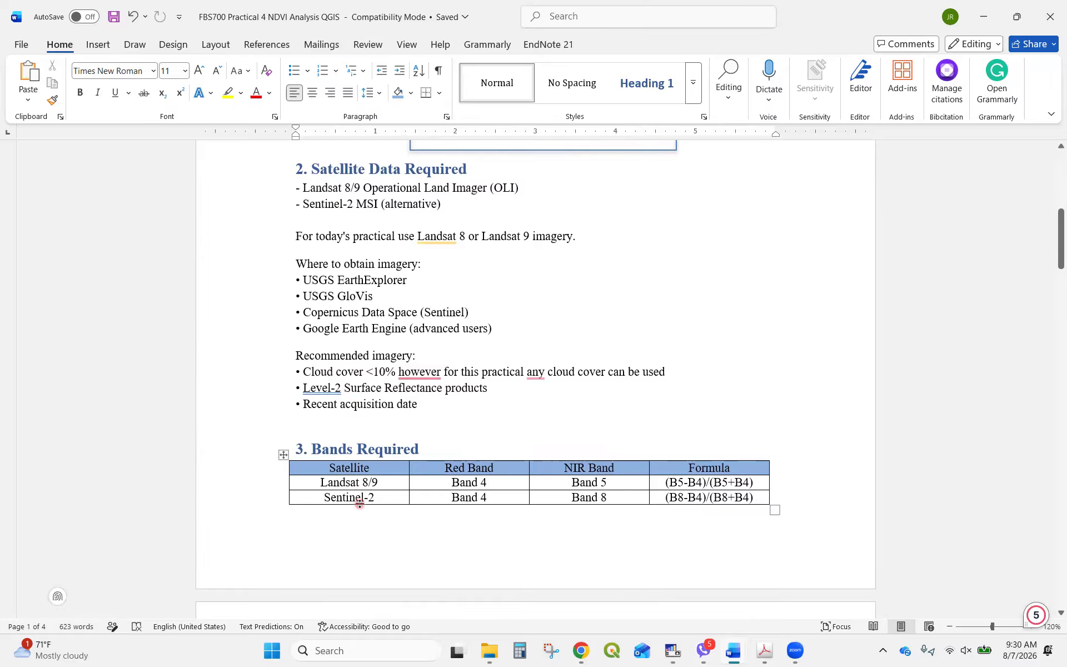
{"action": "scroll", "coordinate": [360, 503], "scroll_direction": "down", "scroll_amount": 2}
{"action": "scroll", "coordinate": [360, 504], "scroll_direction": "down", "scroll_amount": 2}
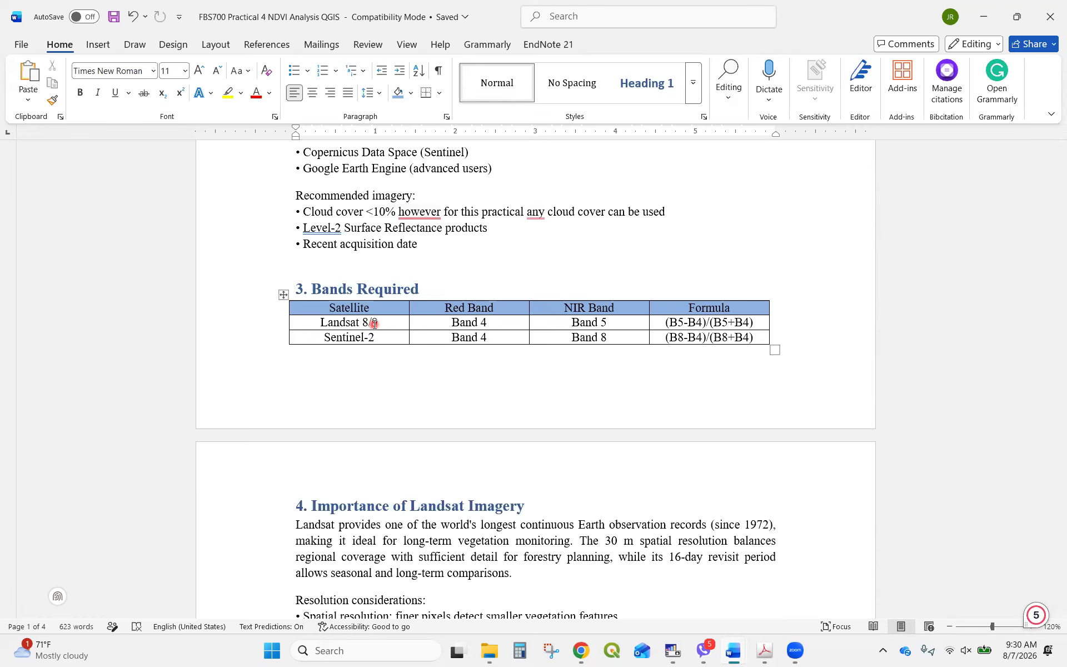
{"action": "scroll", "coordinate": [375, 324], "scroll_direction": "down", "scroll_amount": 5}
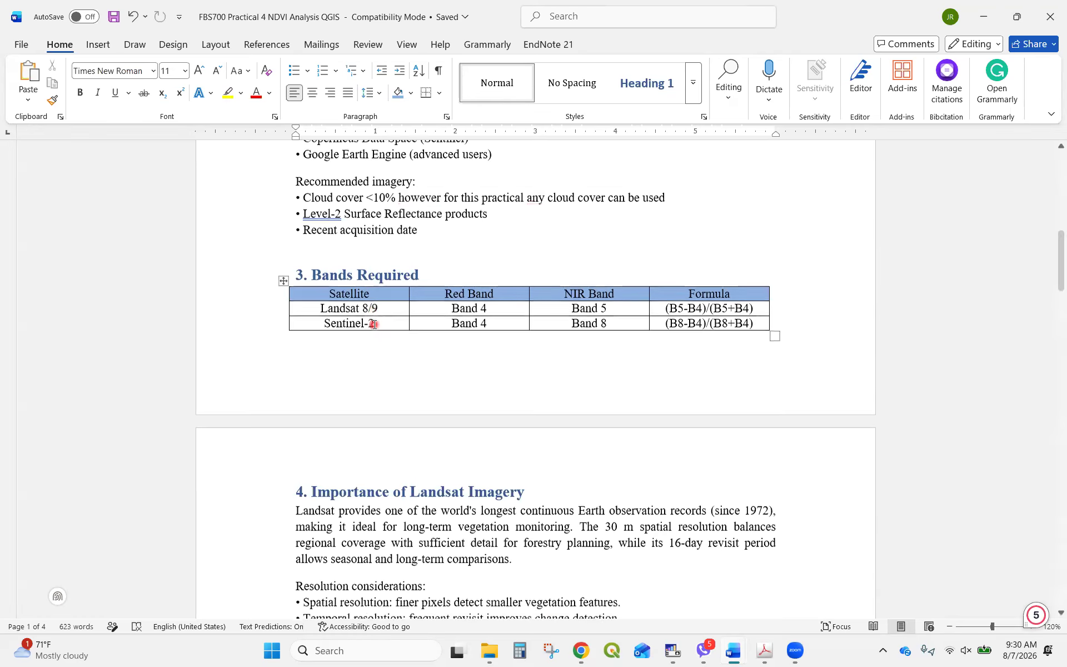
{"action": "scroll", "coordinate": [374, 324], "scroll_direction": "down", "scroll_amount": 8}
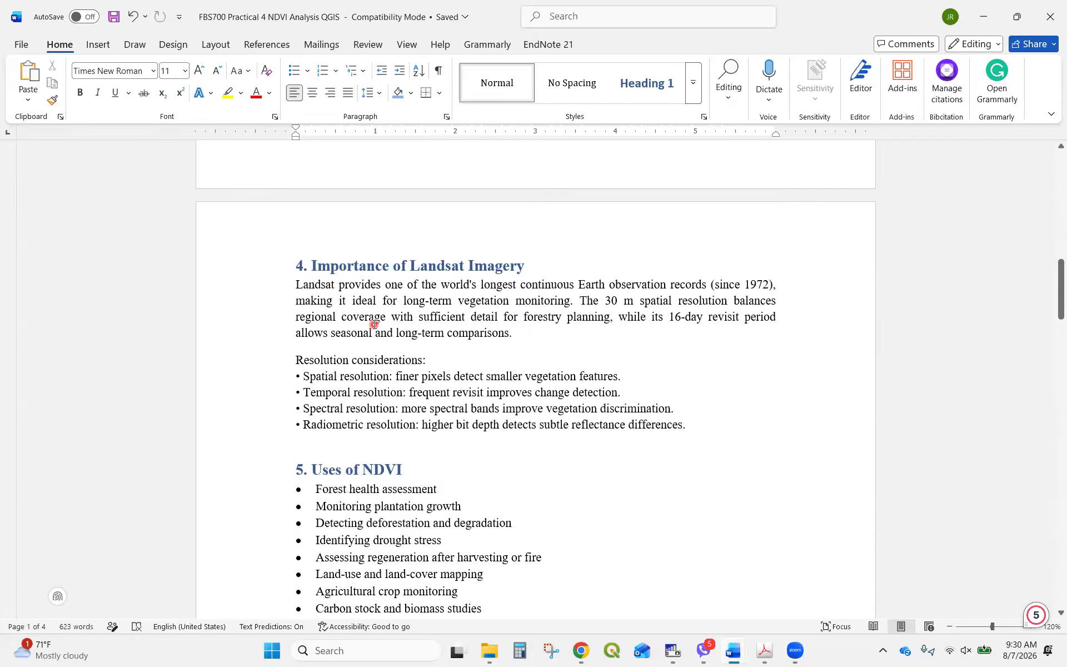
{"action": "scroll", "coordinate": [374, 324], "scroll_direction": "down", "scroll_amount": 1}
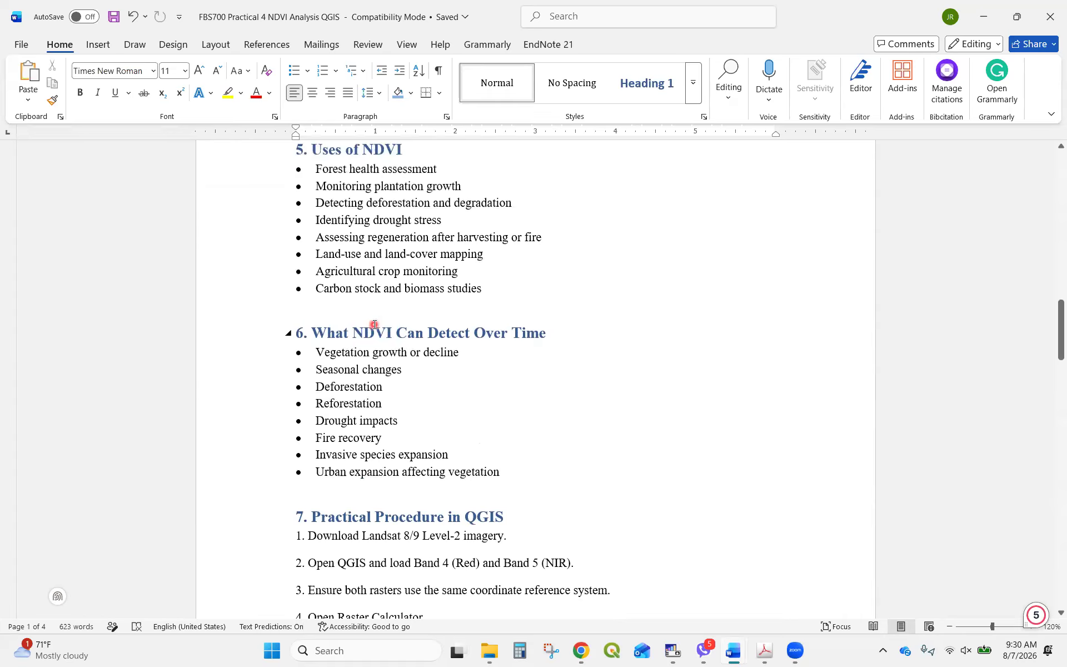
{"action": "scroll", "coordinate": [374, 324], "scroll_direction": "down", "scroll_amount": 4}
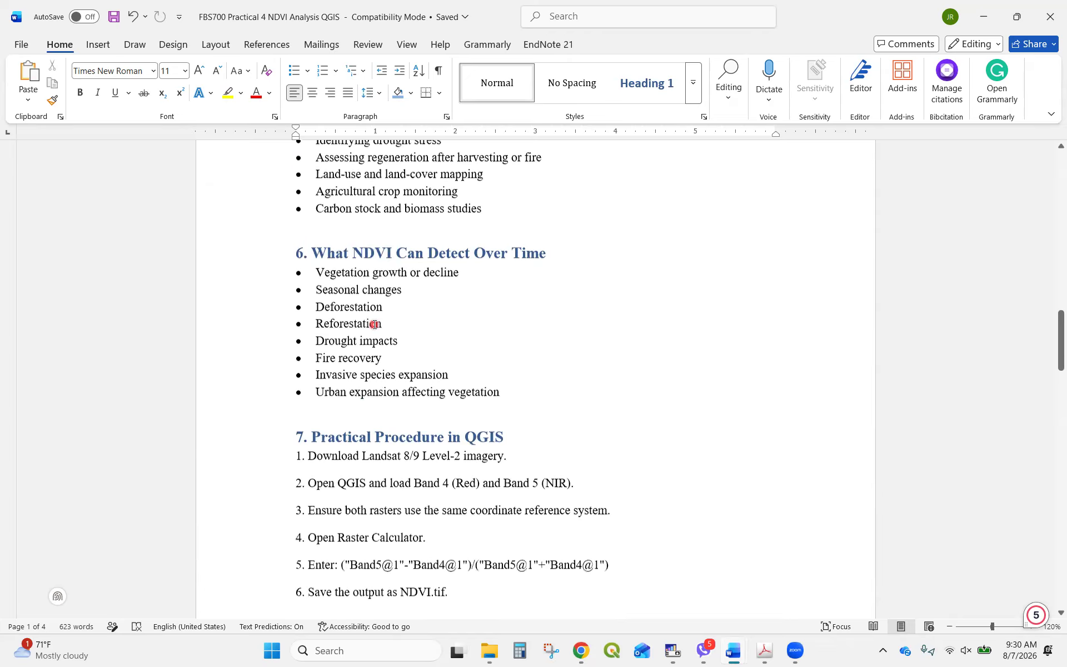
{"action": "scroll", "coordinate": [374, 324], "scroll_direction": "down", "scroll_amount": 15}
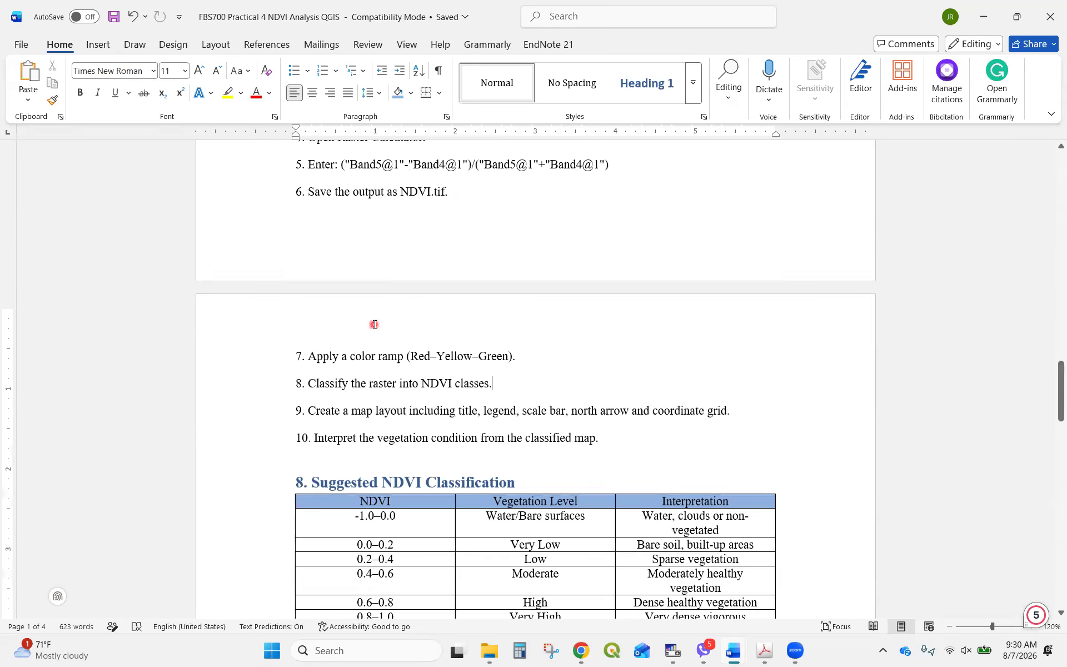
{"action": "scroll", "coordinate": [374, 324], "scroll_direction": "down", "scroll_amount": 12}
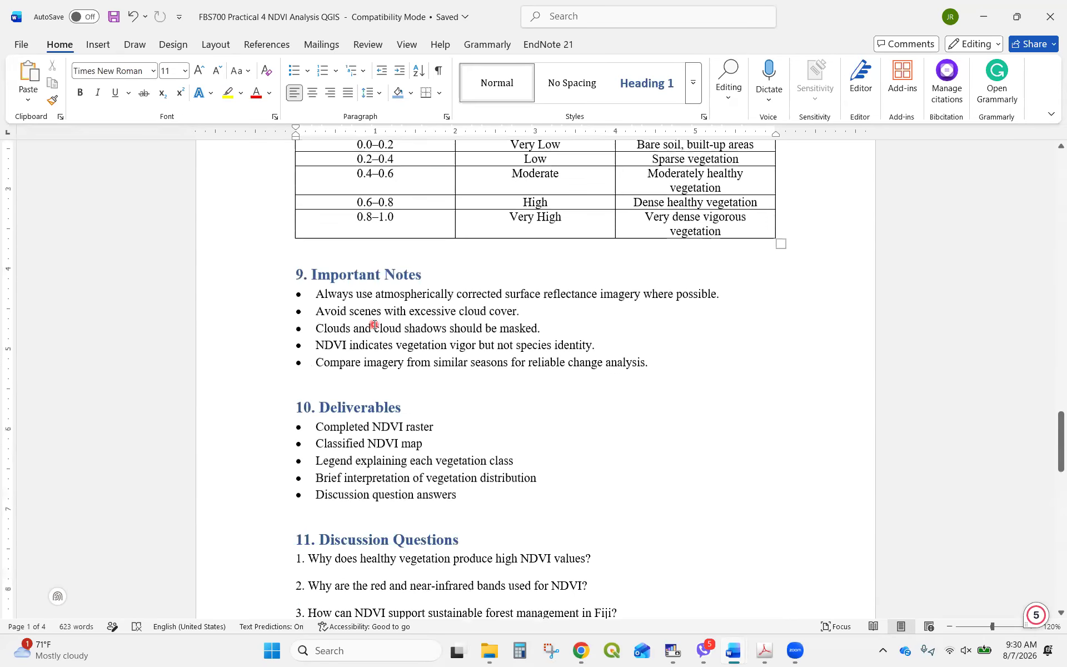
{"action": "scroll", "coordinate": [394, 386], "scroll_direction": "down", "scroll_amount": 2}
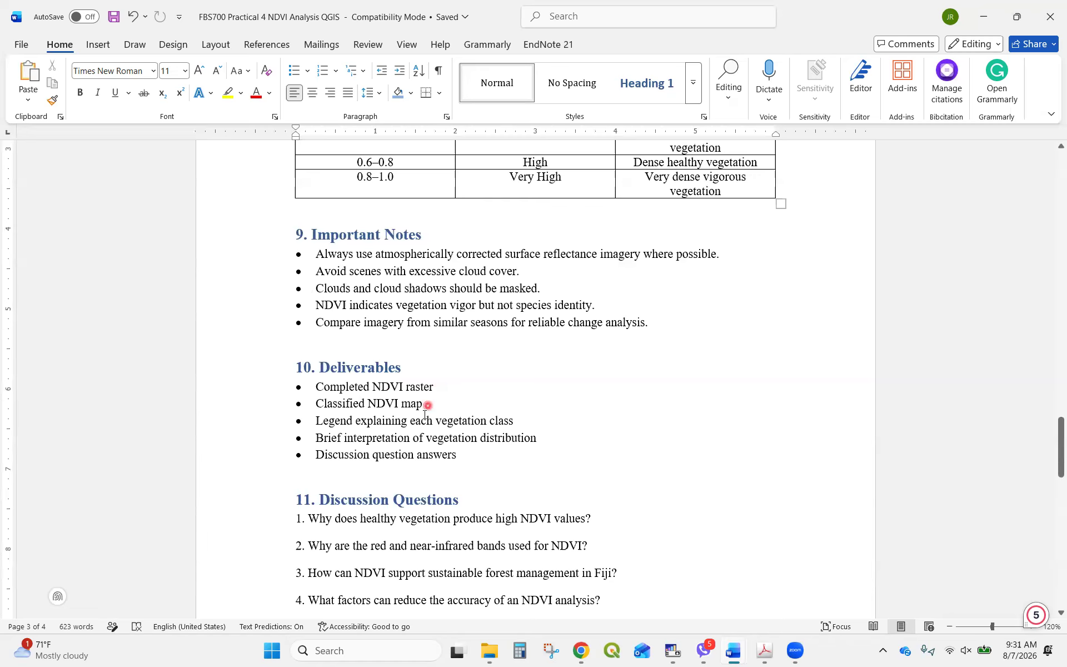
Review the Deliverables list and the Suggested NDVI Classification table in the practical document.
{"action": "left_click", "coordinate": [423, 401]}
{"action": "left_click", "coordinate": [512, 420]}
{"action": "left_click", "coordinate": [590, 442]}
{"action": "left_click", "coordinate": [573, 437]}
{"action": "scroll", "coordinate": [569, 434], "scroll_direction": "up", "scroll_amount": 3}
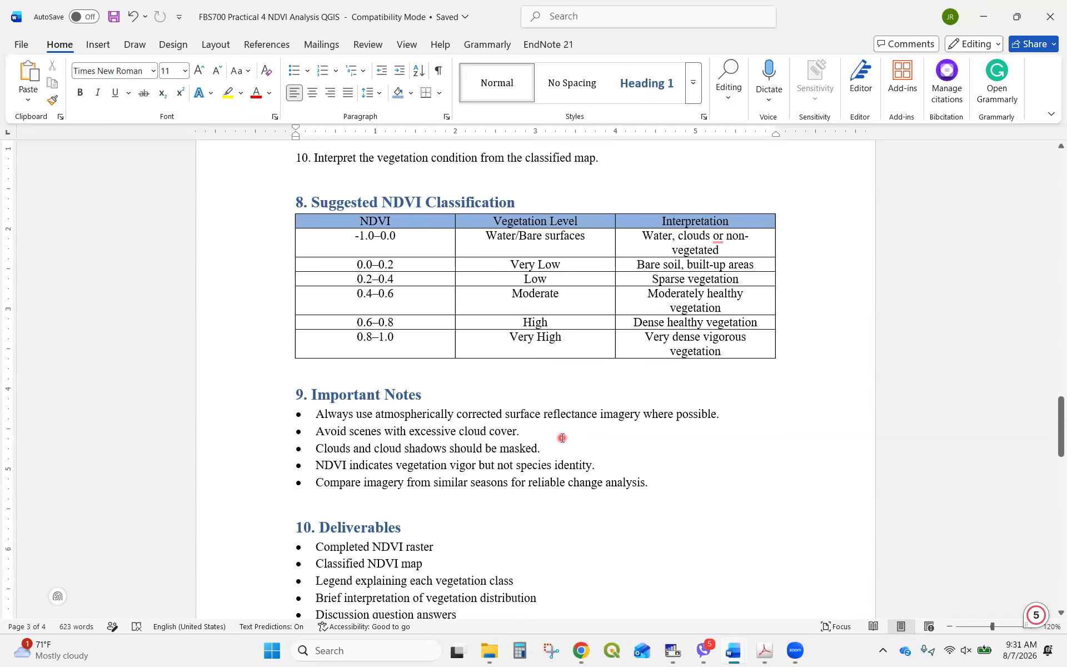
{"action": "scroll", "coordinate": [563, 438], "scroll_direction": "up", "scroll_amount": 1}
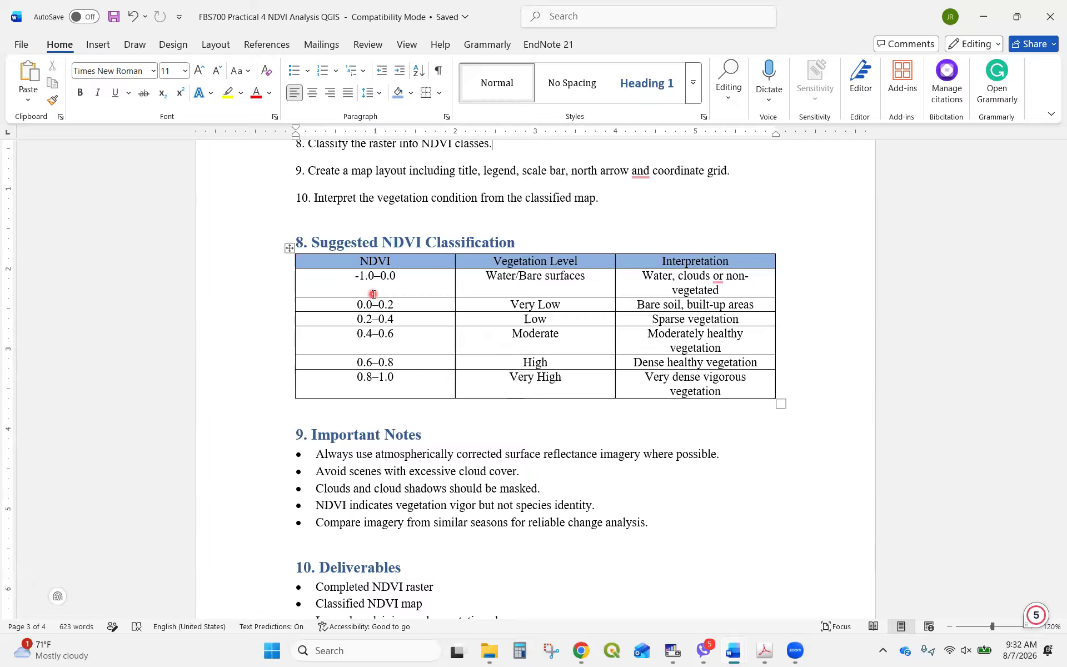
{"action": "left_click", "coordinate": [337, 246]}
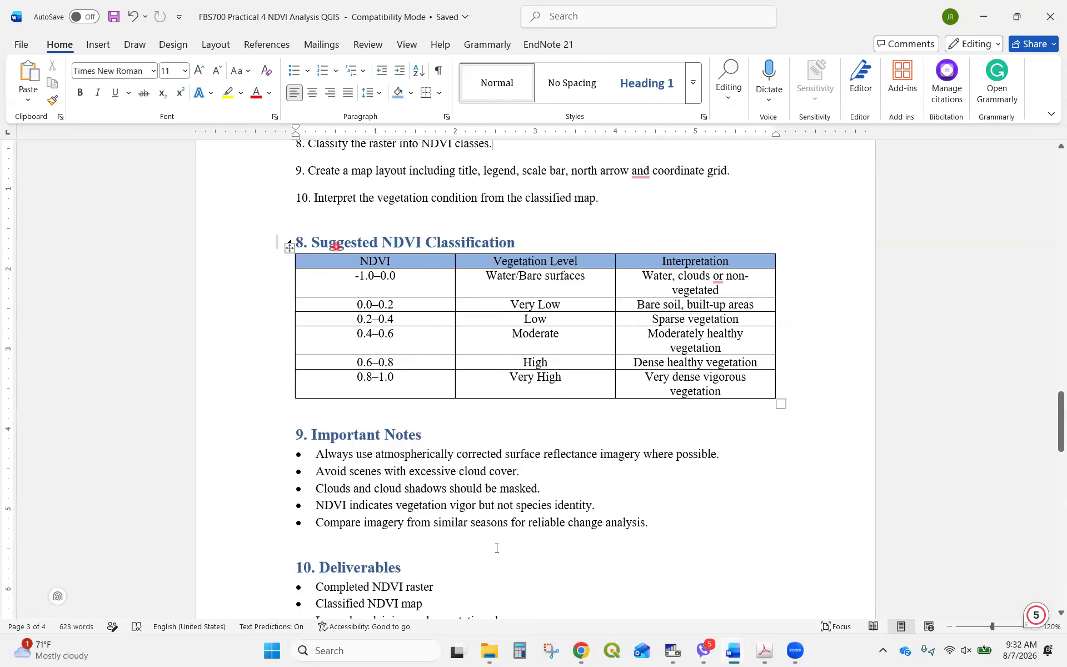
Switch to Chrome and launch QGIS.
{"action": "left_click", "coordinate": [582, 589]}
{"action": "mouse_move", "coordinate": [579, 654]}
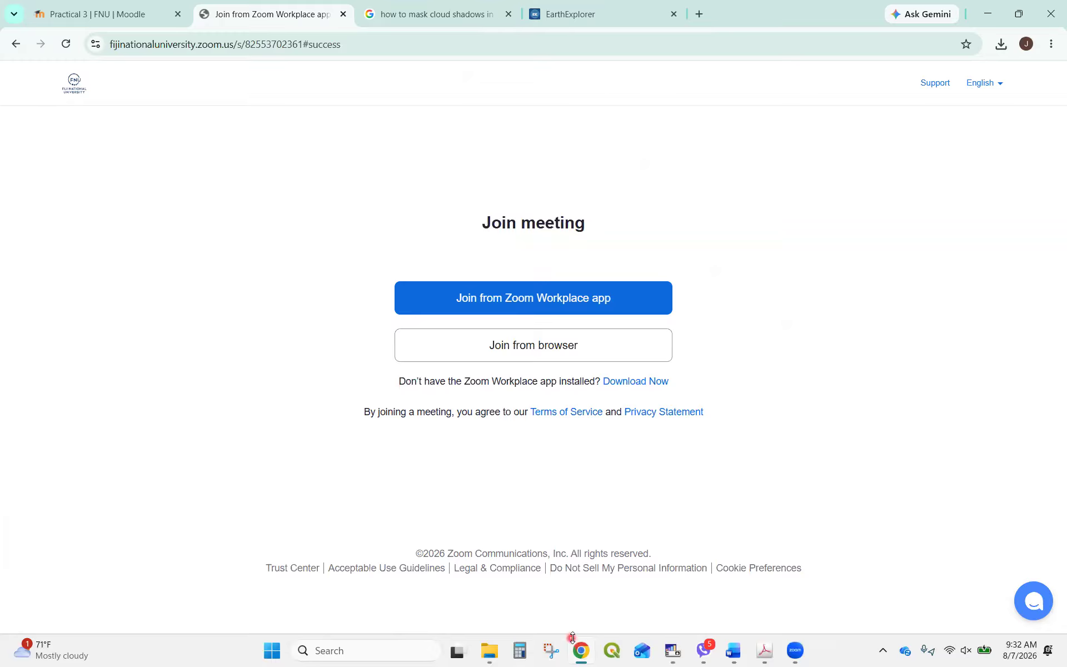
{"action": "left_click", "coordinate": [611, 650]}
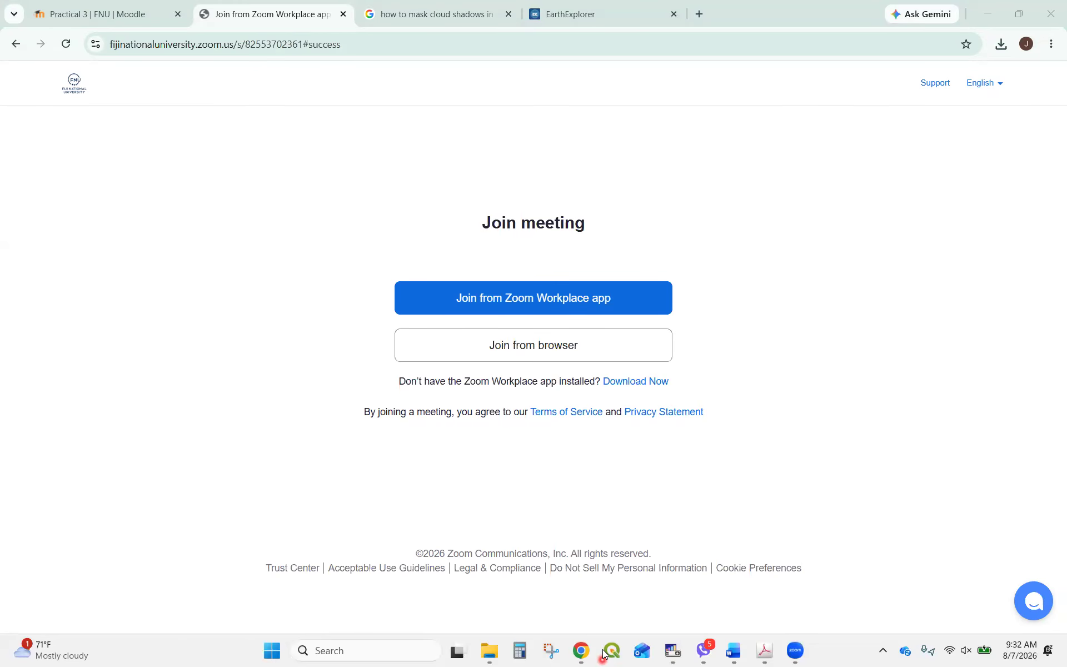
{"action": "left_click", "coordinate": [612, 653]}
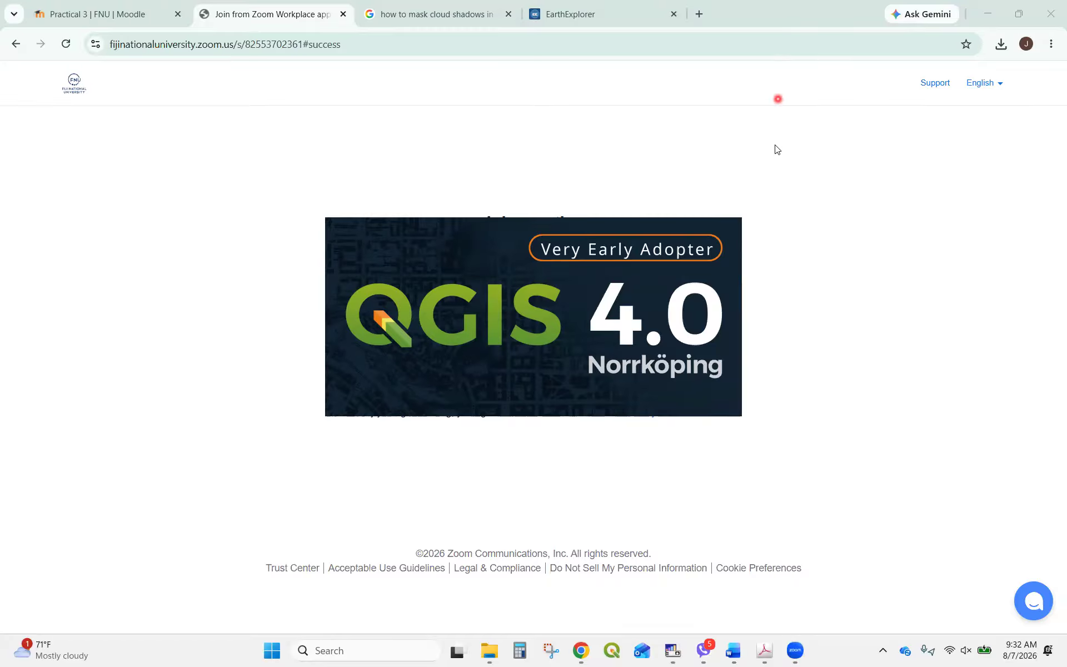
Search for "usgs earth explorer" in a new browser tab and open the EarthExplorer site.
{"action": "left_click", "coordinate": [696, 15]}
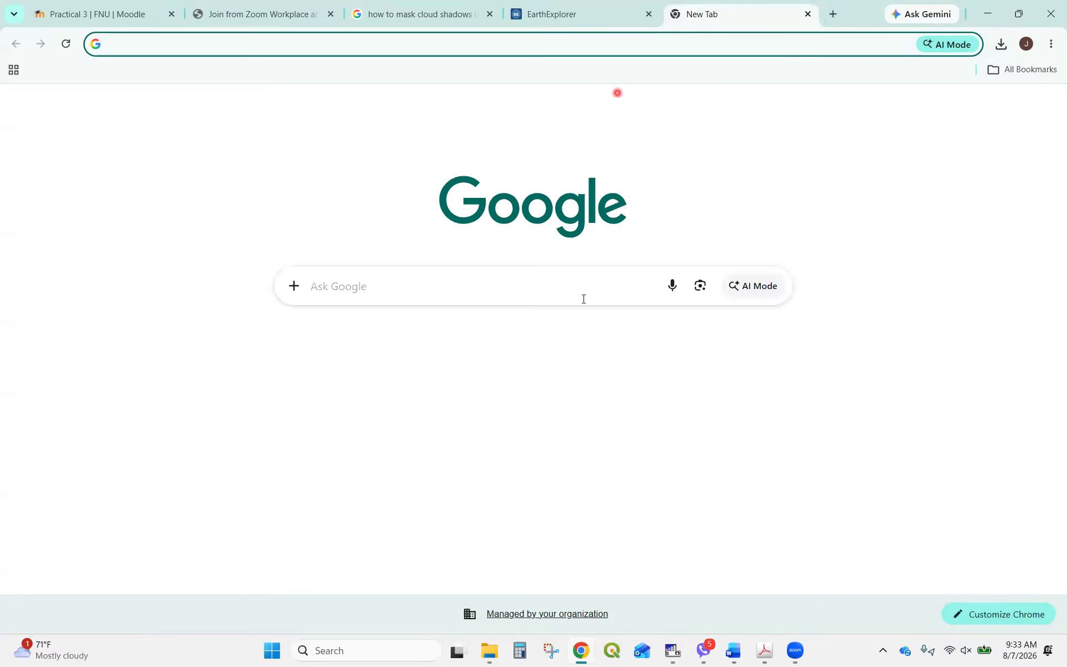
{"action": "left_click", "coordinate": [583, 299]}
{"action": "type", "text": "usgs"}
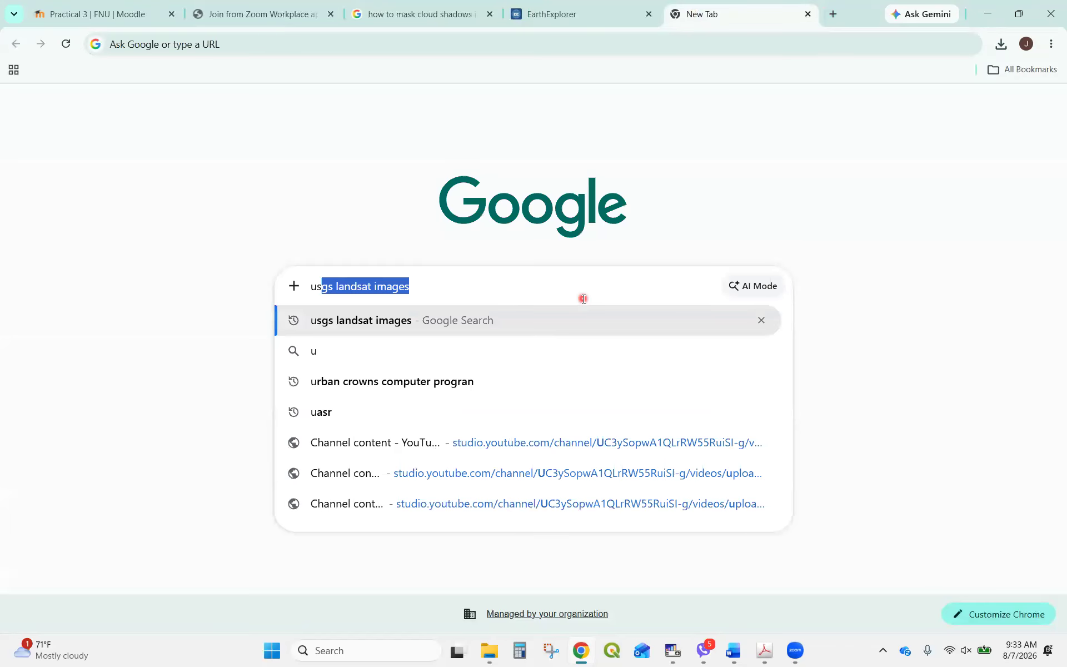
{"action": "type", "text": " e"}
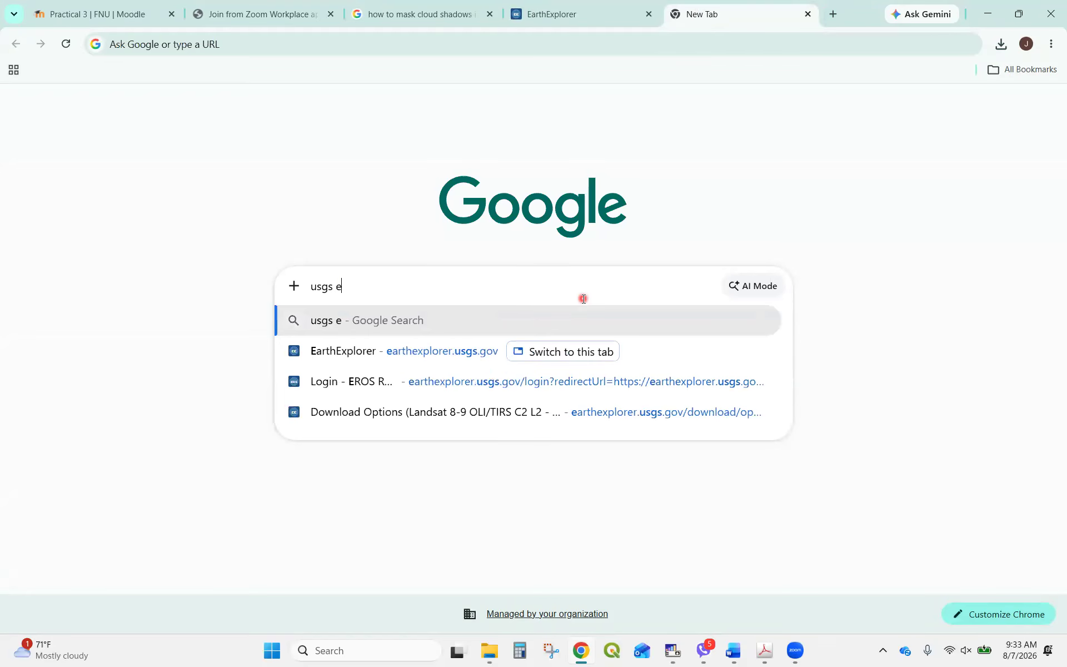
{"action": "type", "text": "arth explorer"}
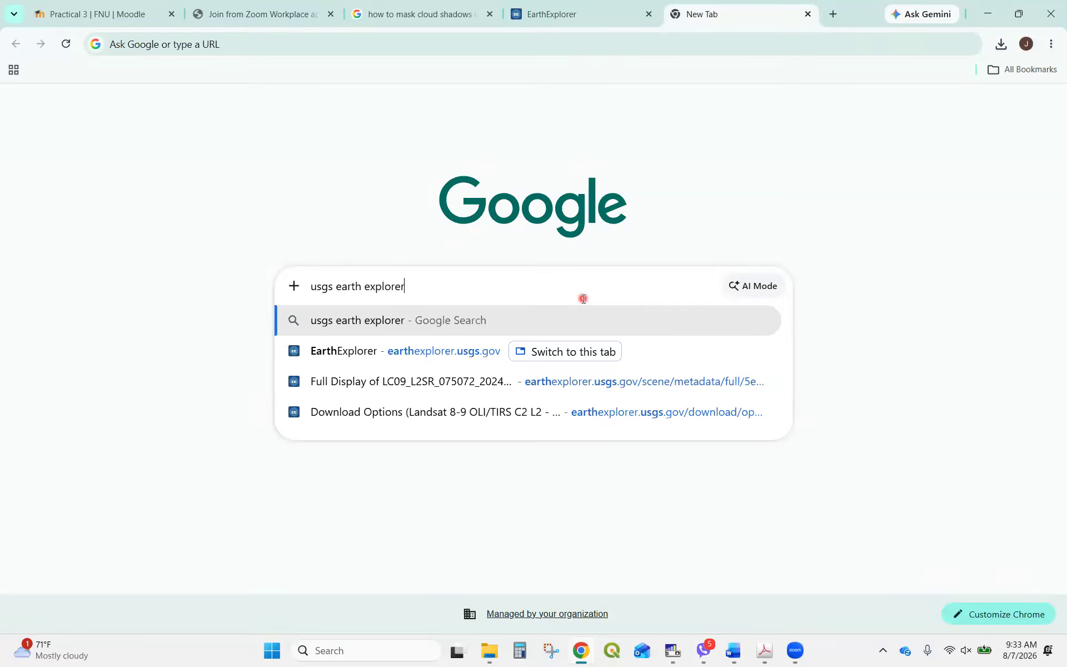
{"action": "key", "text": "Return"}
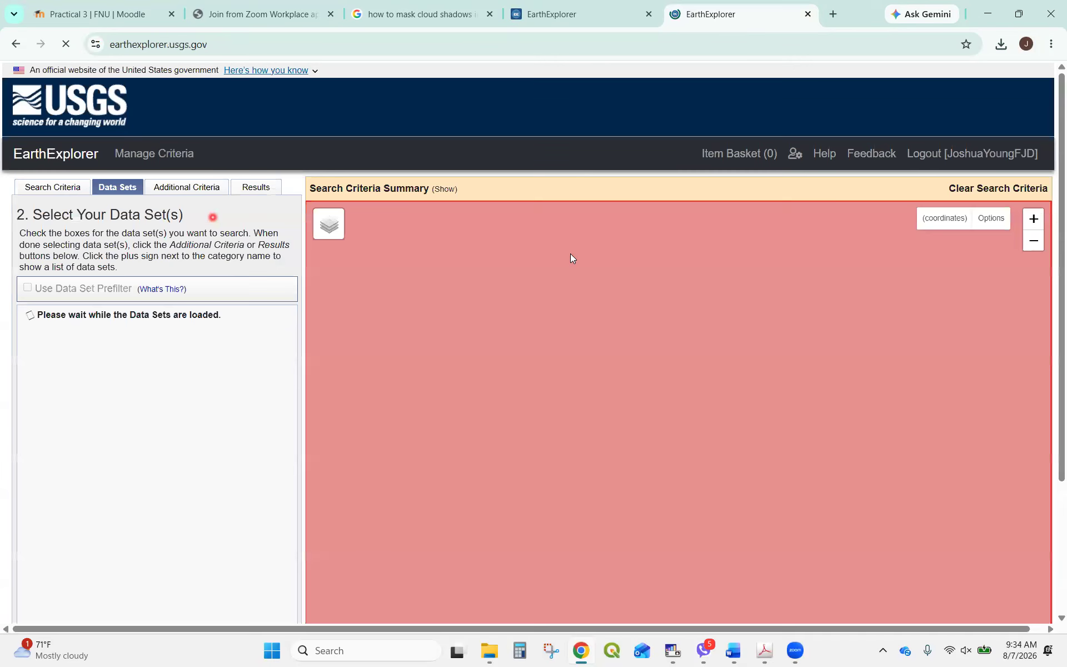
Log out of EarthExplorer and log back in to the account.
{"action": "left_click", "coordinate": [941, 158]}
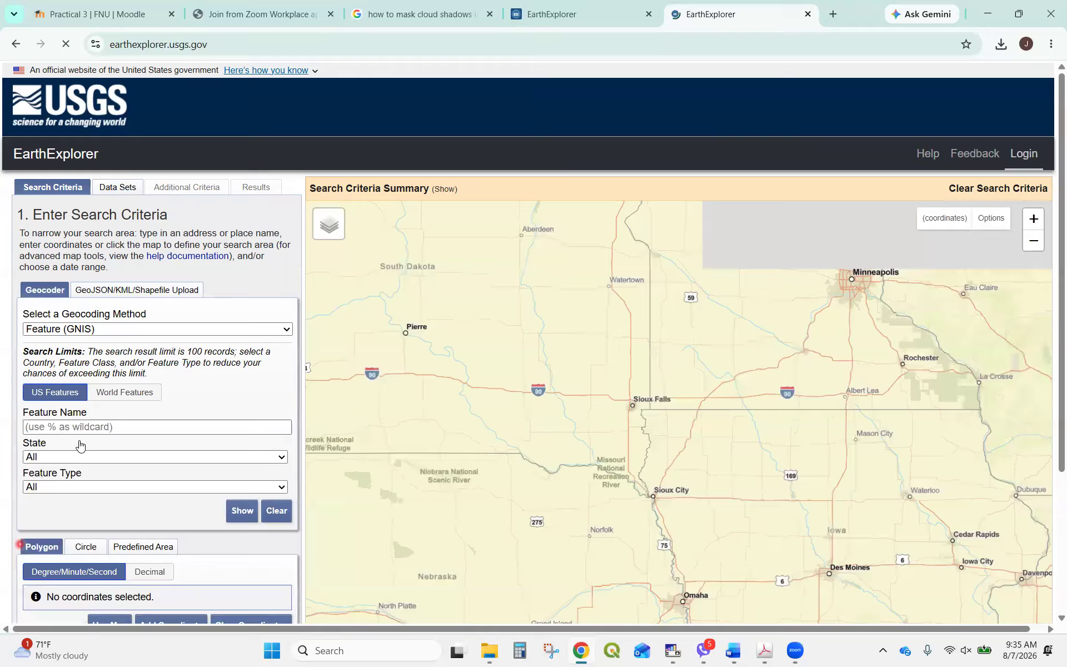
{"action": "left_click", "coordinate": [948, 220]}
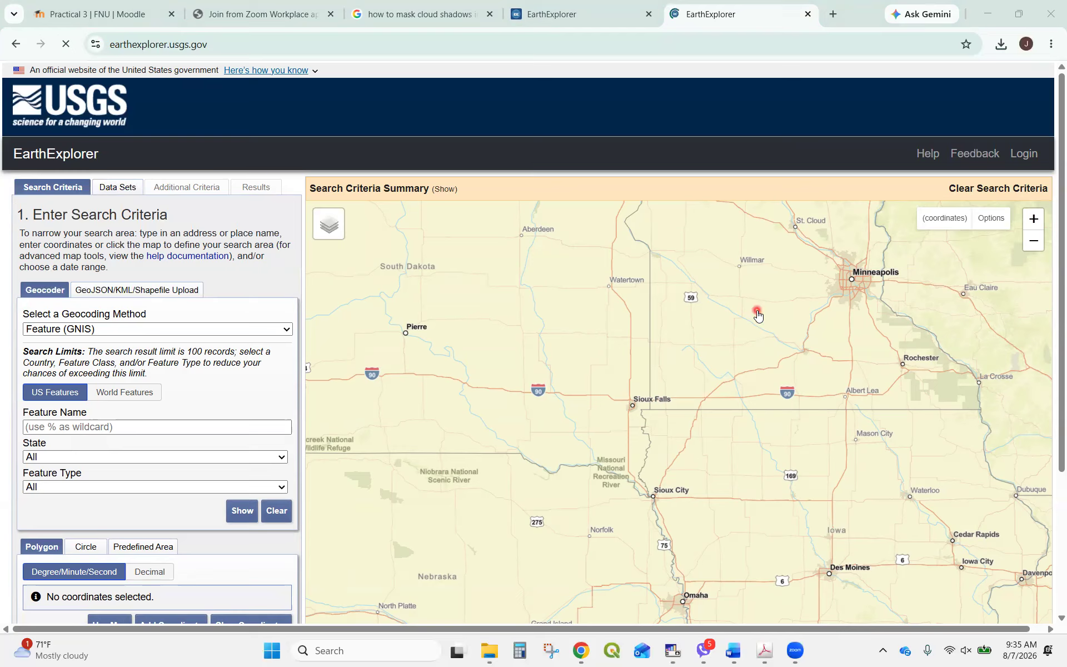
{"action": "left_click", "coordinate": [1038, 161]}
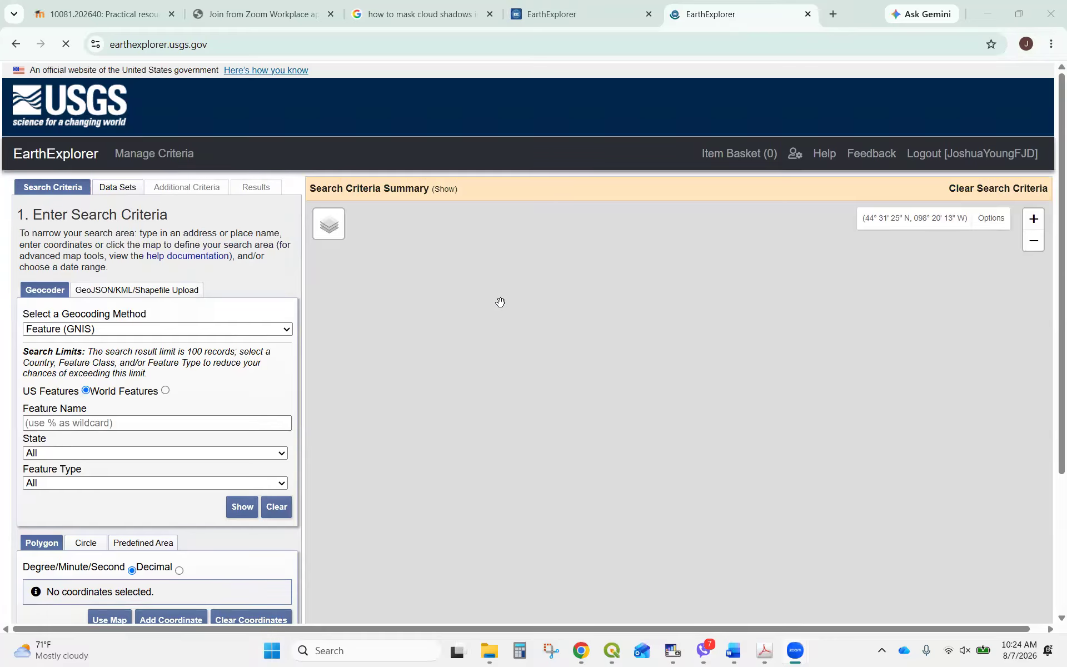
{"action": "left_click", "coordinate": [677, 647]}
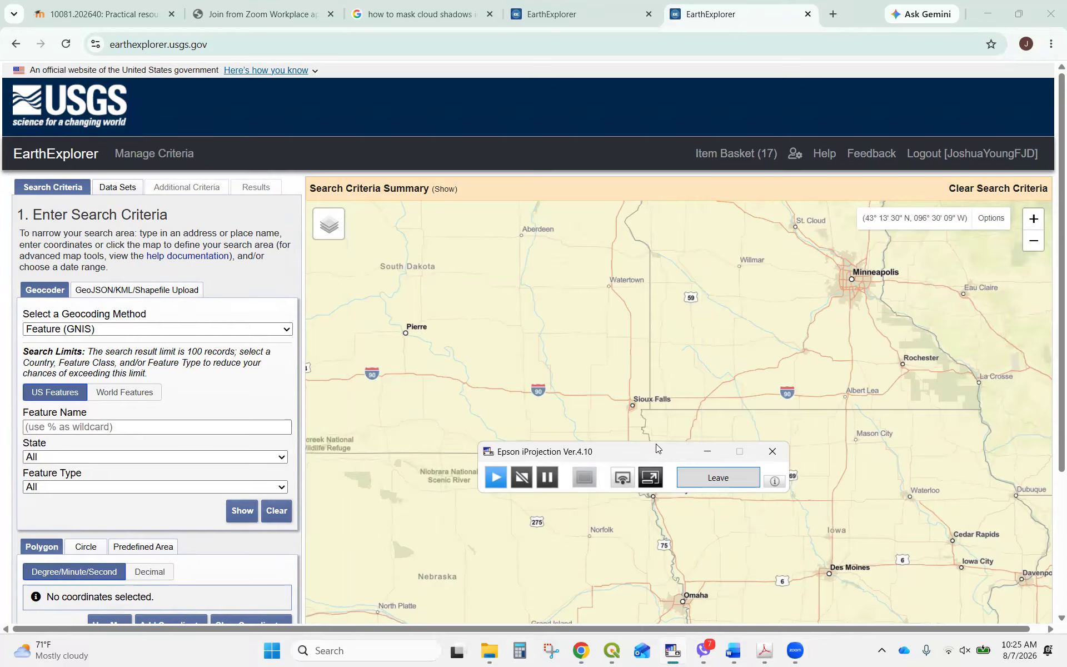
{"action": "left_click", "coordinate": [706, 453]}
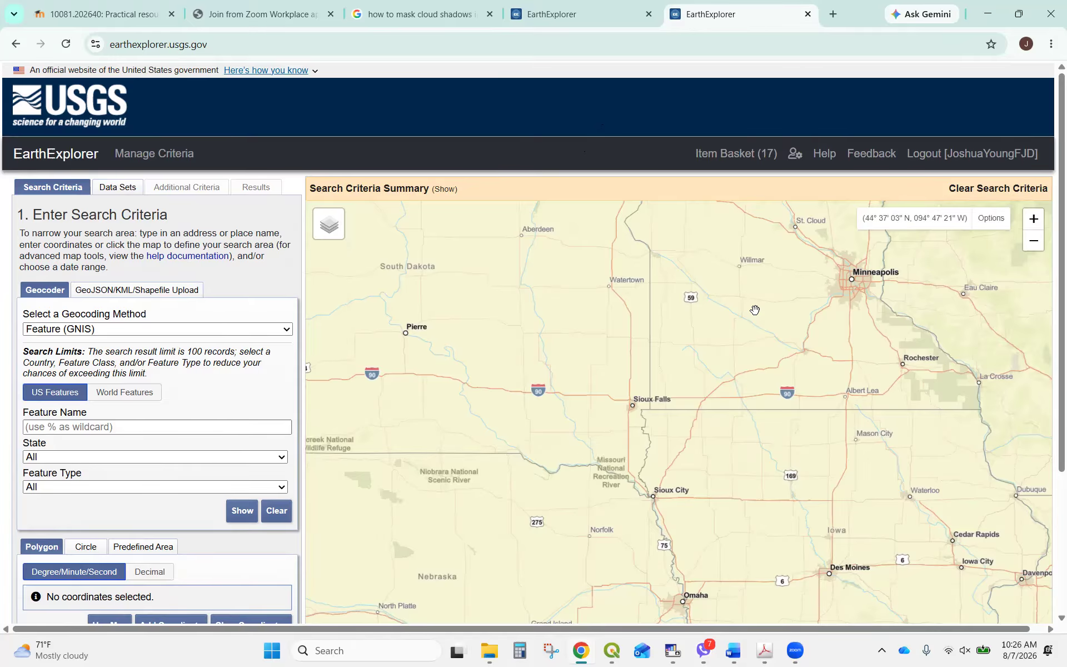
Set the EarthExplorer geocoder to World Features with Fiji as the country.
{"action": "scroll", "coordinate": [755, 310], "scroll_direction": "down", "scroll_amount": 1}
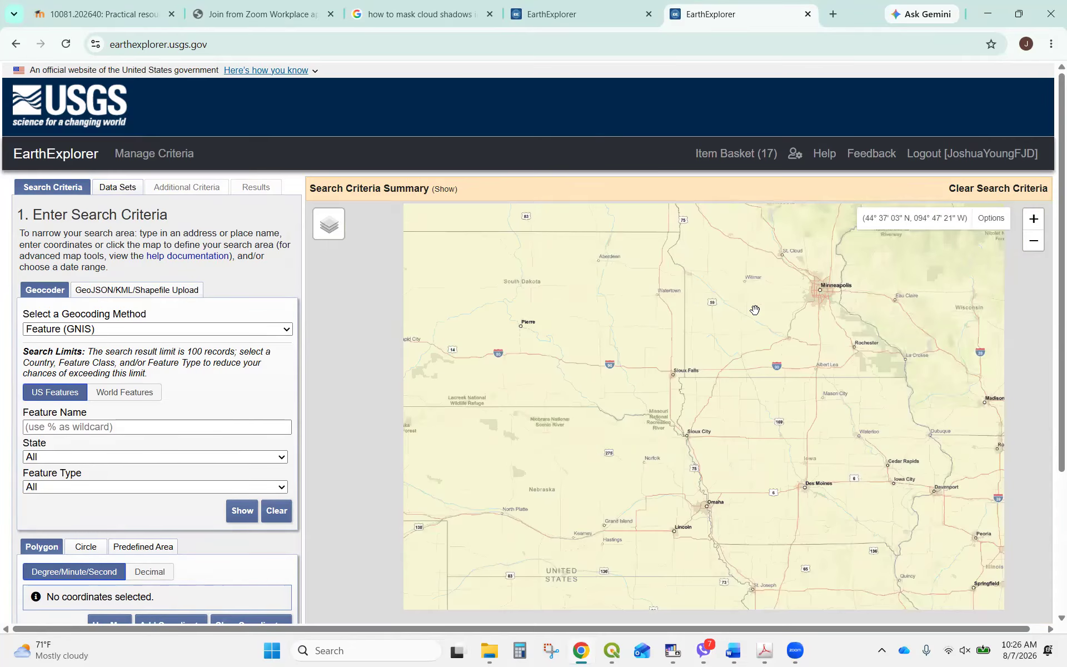
{"action": "scroll", "coordinate": [755, 310], "scroll_direction": "down", "scroll_amount": 1}
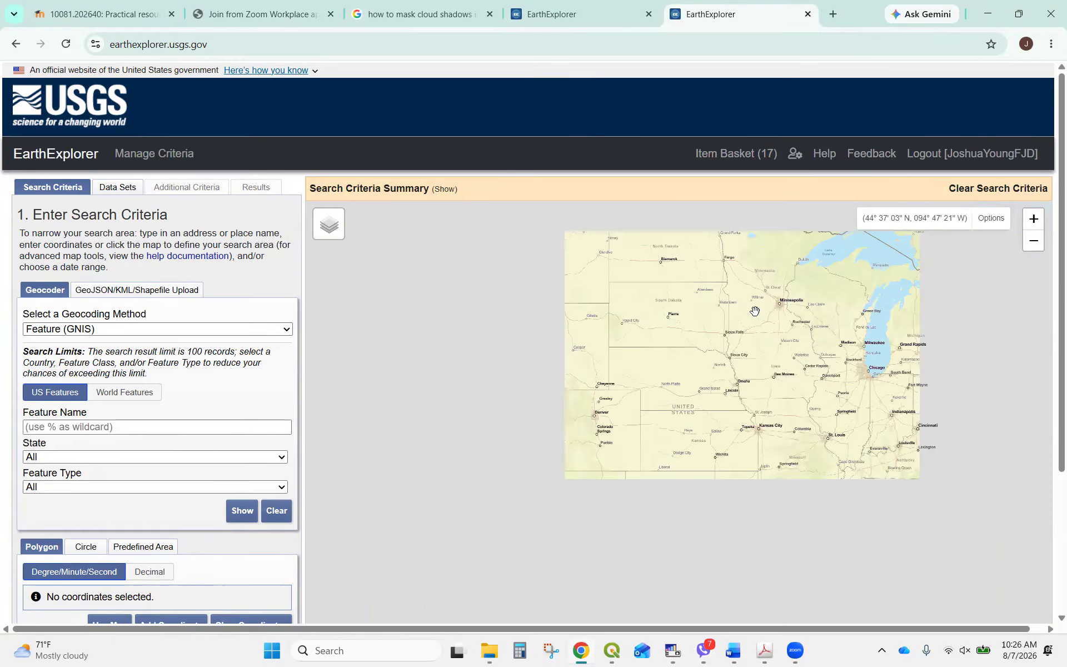
{"action": "scroll", "coordinate": [755, 310], "scroll_direction": "down", "scroll_amount": 1}
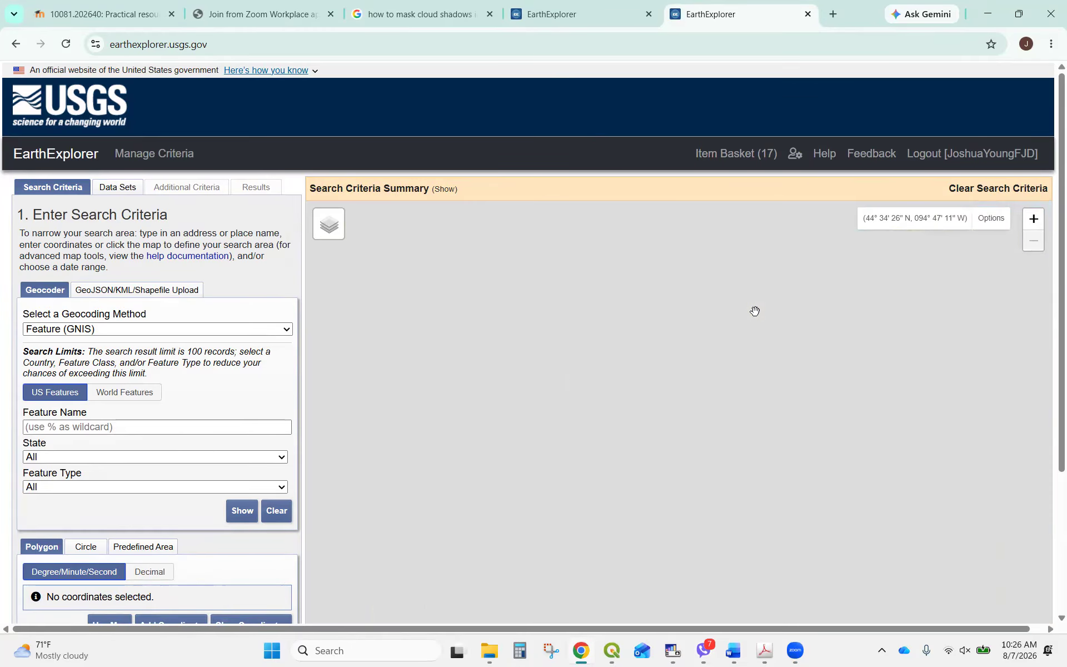
{"action": "scroll", "coordinate": [755, 311], "scroll_direction": "up", "scroll_amount": 1}
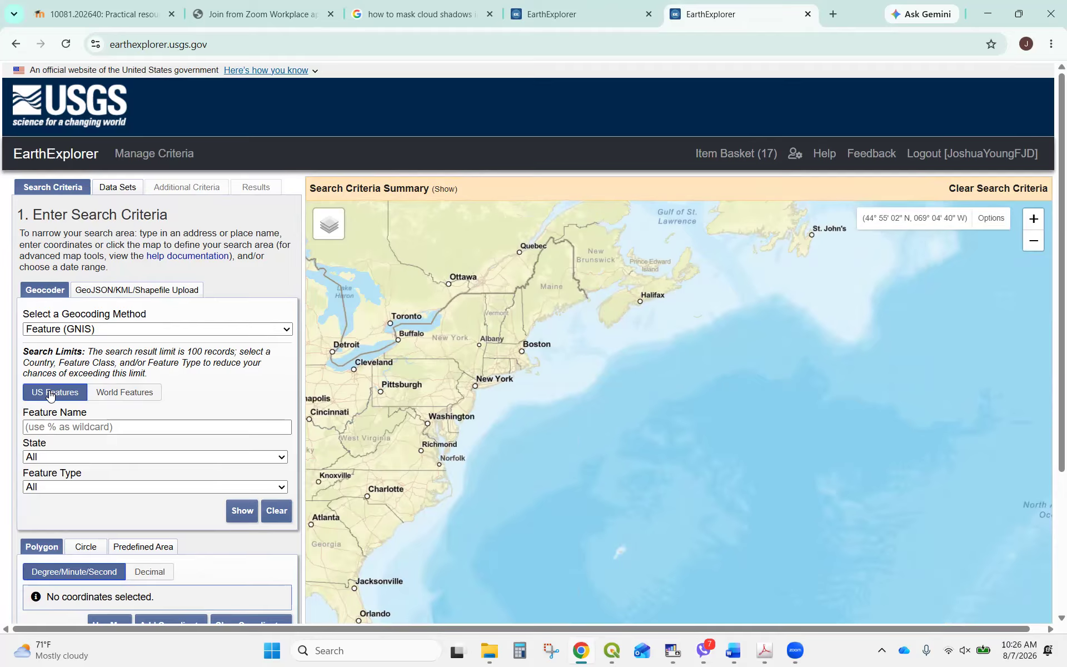
{"action": "left_click", "coordinate": [128, 393]}
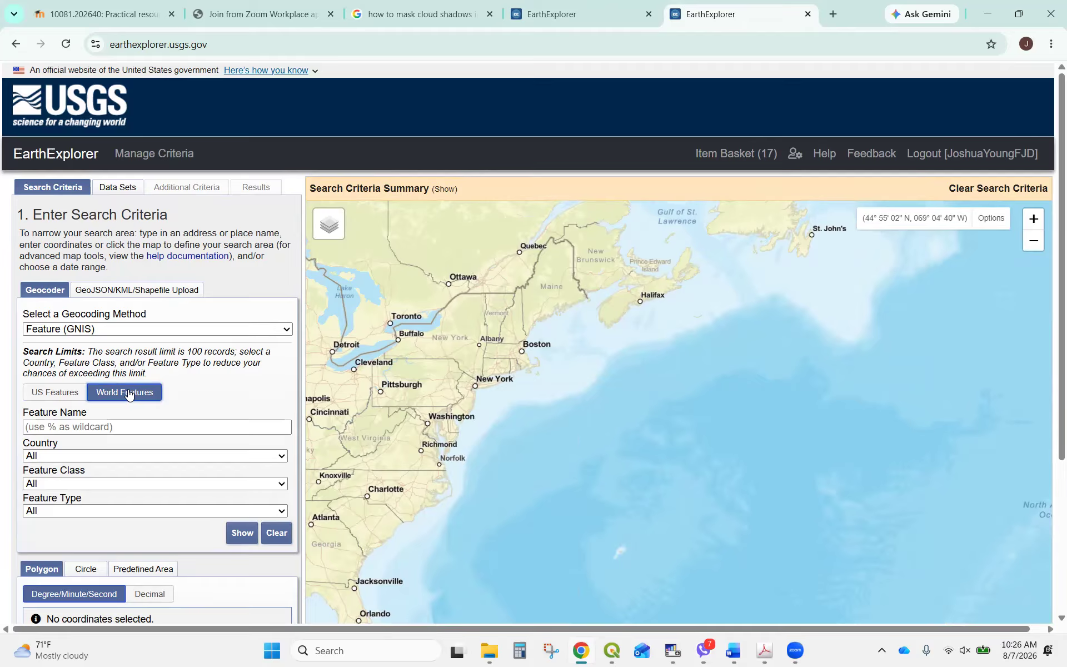
{"action": "left_click", "coordinate": [130, 457]}
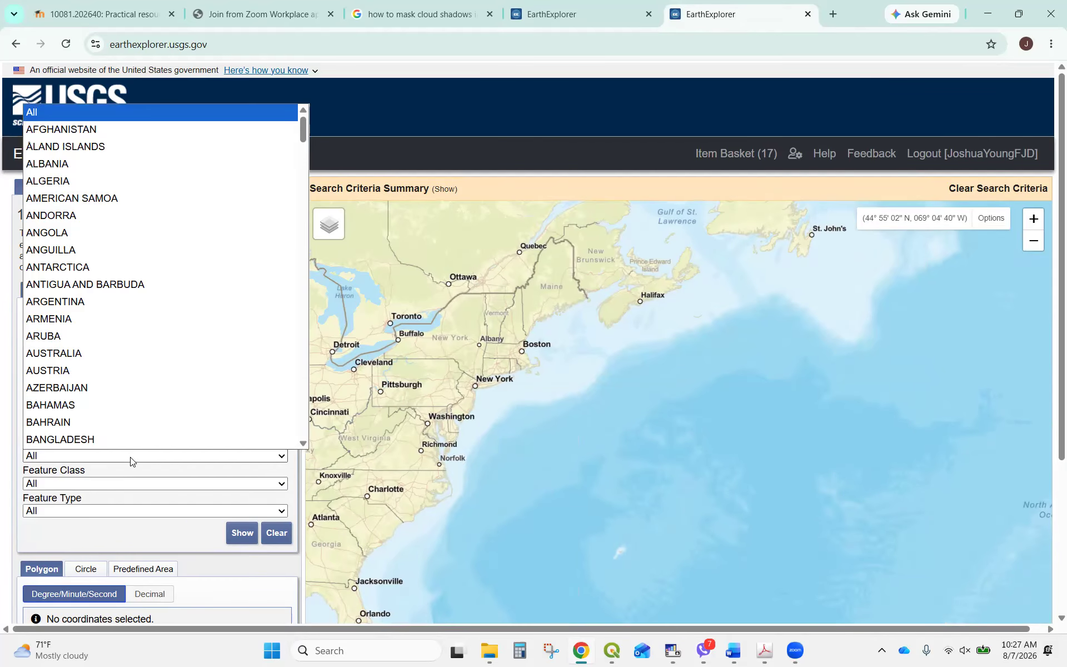
{"action": "type", "text": "fiji"}
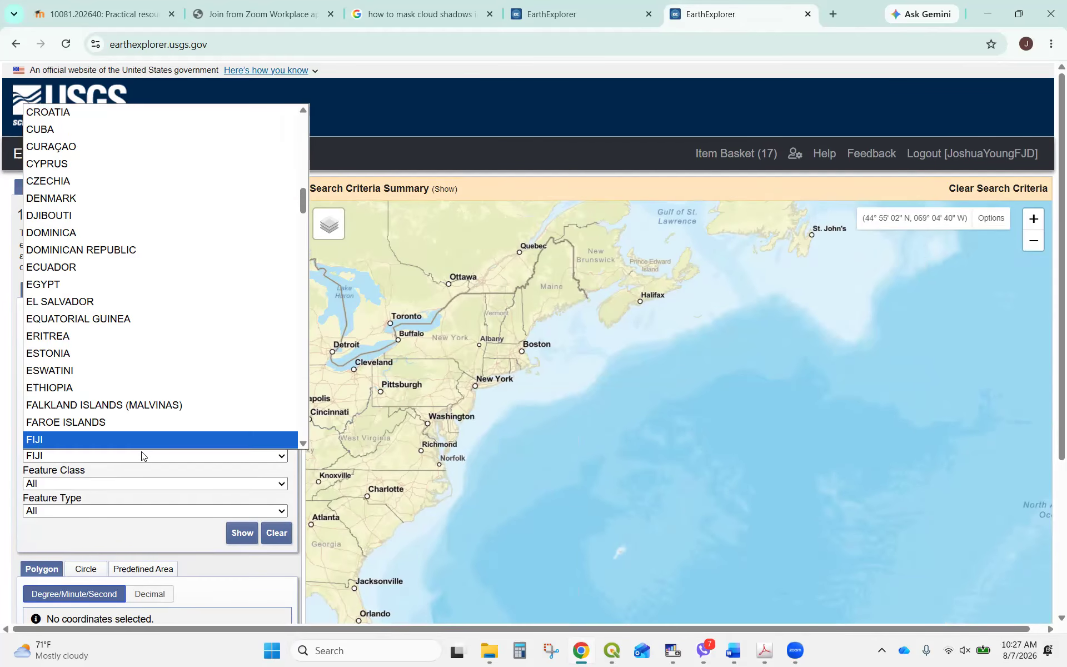
{"action": "key", "text": "Return"}
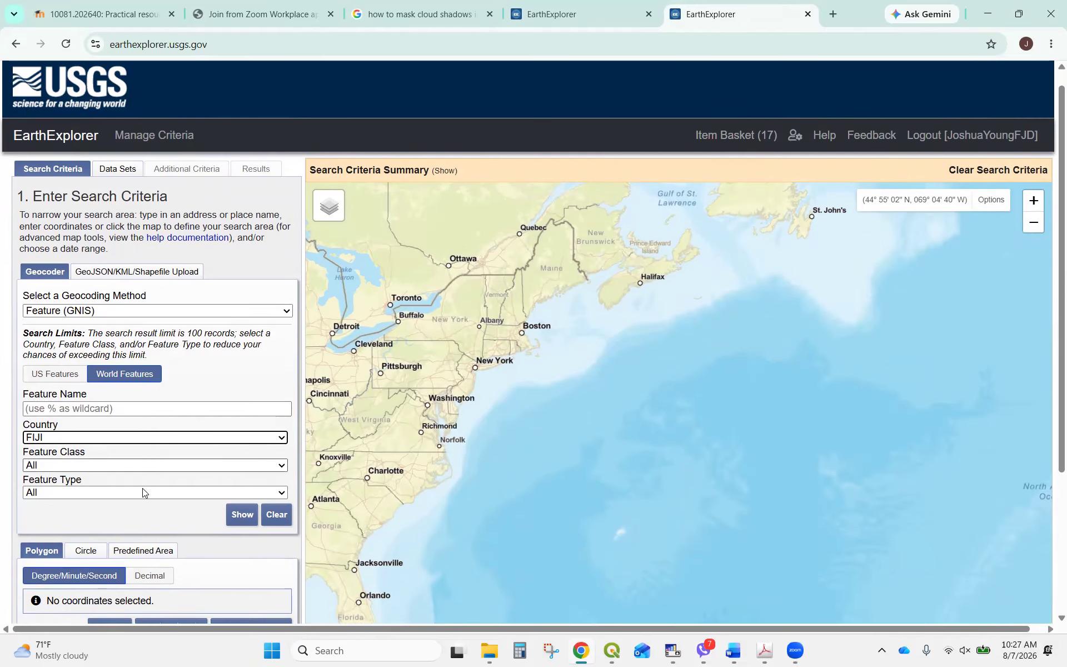
Define the polygon search area from the map extent covering Fiji's main island, from Nadi to Suva and the surrounding waters.
{"action": "scroll", "coordinate": [143, 492], "scroll_direction": "down", "scroll_amount": 3}
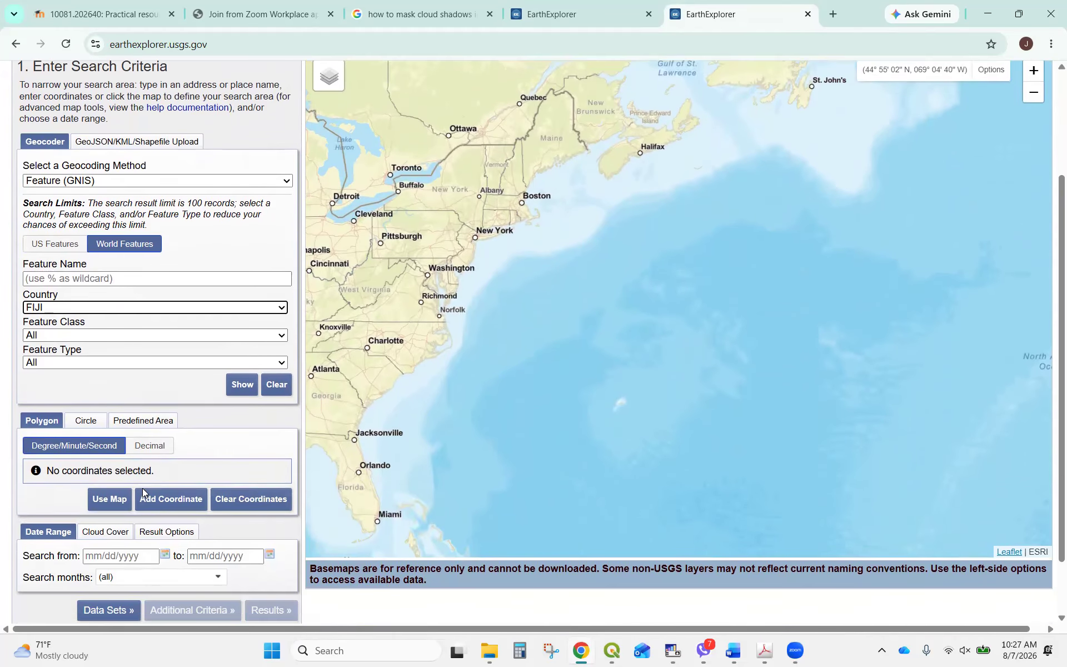
{"action": "scroll", "coordinate": [143, 492], "scroll_direction": "down", "scroll_amount": 2}
{"action": "scroll", "coordinate": [791, 245], "scroll_direction": "down", "scroll_amount": 1}
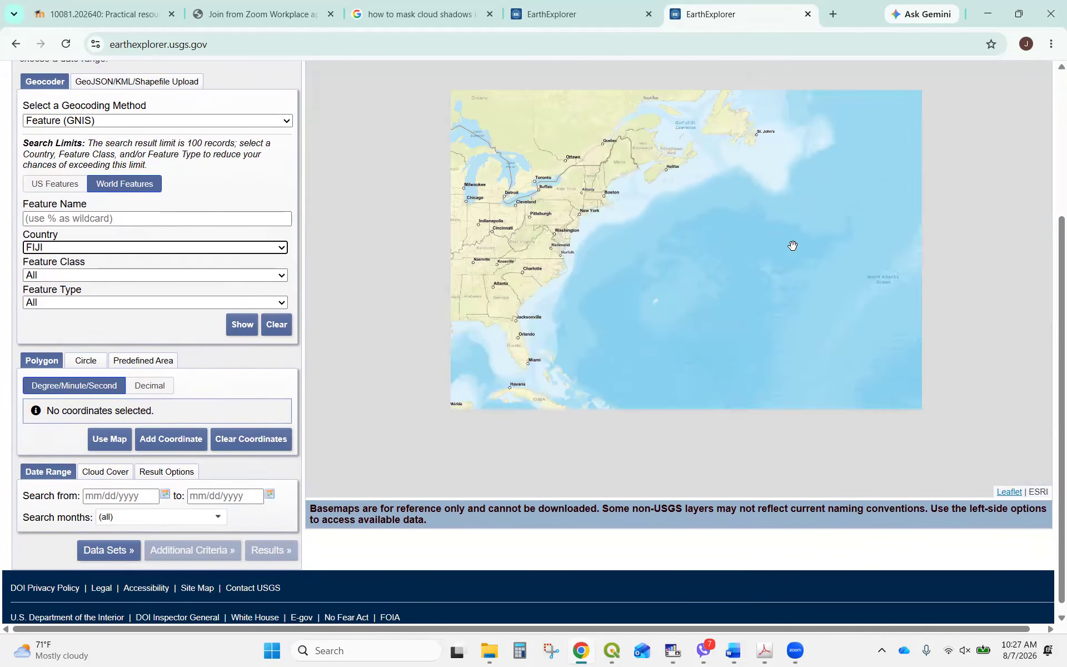
{"action": "left_click_drag", "start_coordinate": [791, 245], "coordinate": [552, 237]}
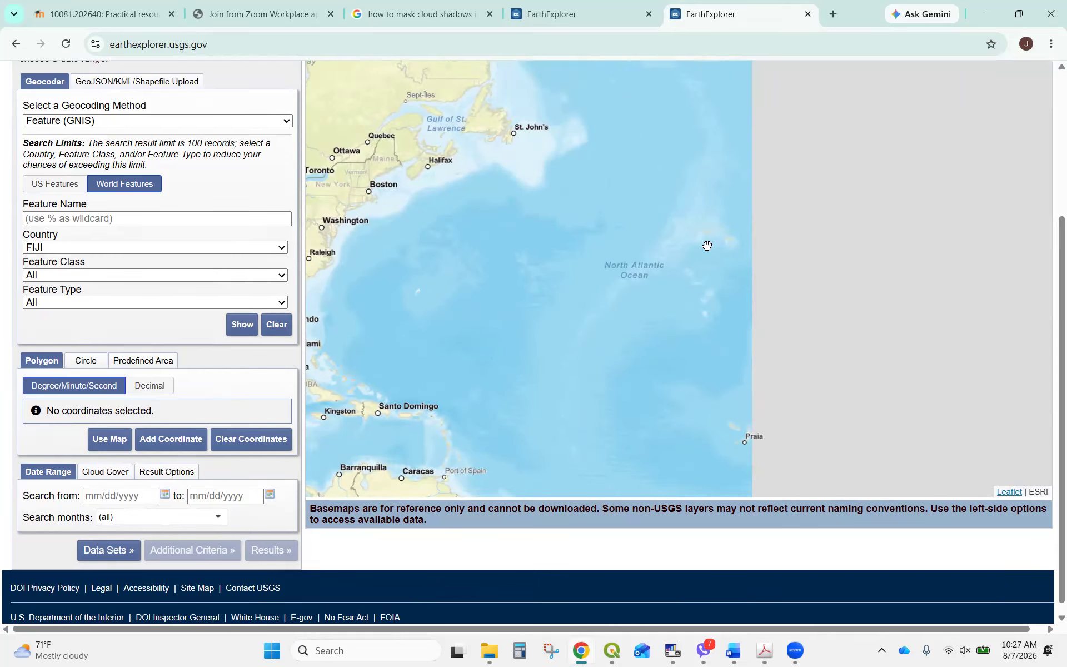
{"action": "scroll", "coordinate": [711, 226], "scroll_direction": "up", "scroll_amount": 1}
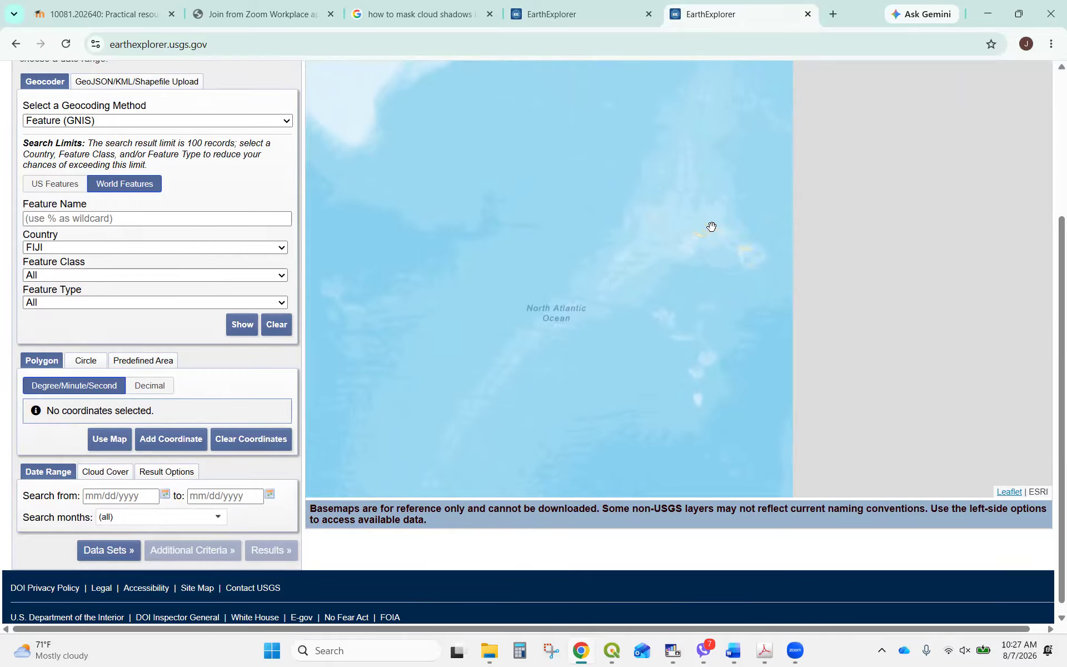
{"action": "scroll", "coordinate": [712, 227], "scroll_direction": "down", "scroll_amount": 2}
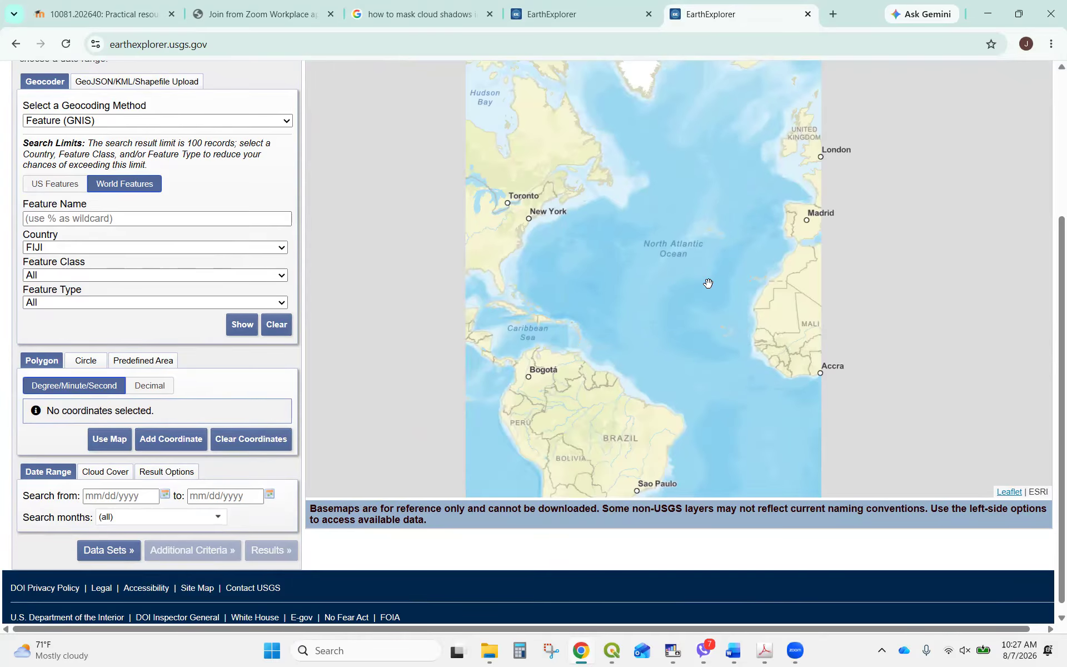
{"action": "left_click_drag", "start_coordinate": [525, 262], "coordinate": [453, 266]}
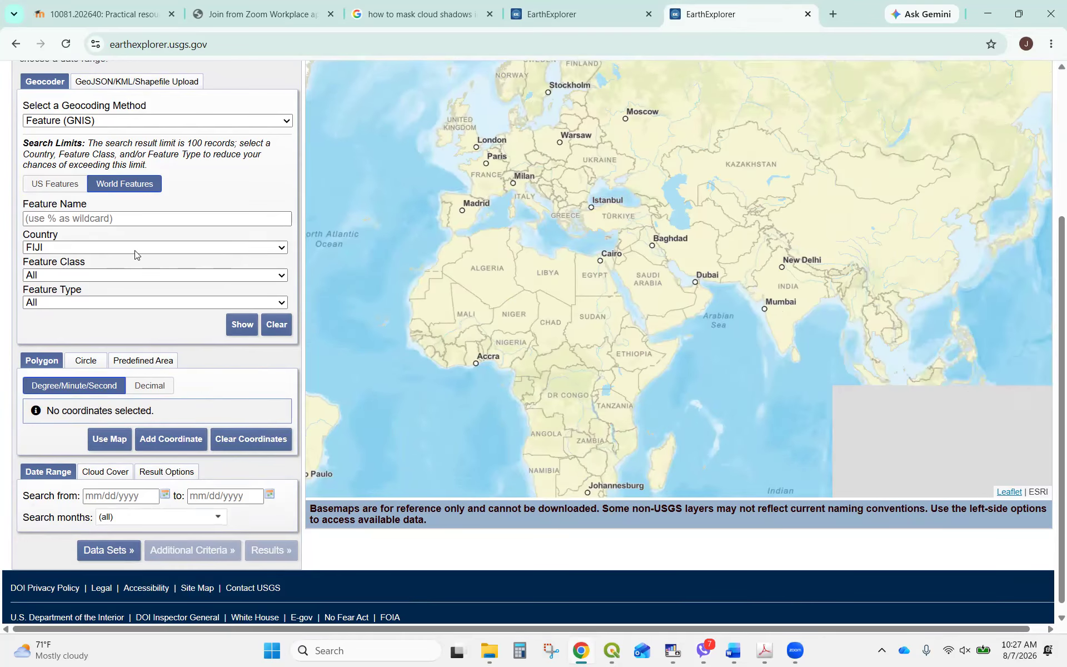
{"action": "left_click_drag", "start_coordinate": [692, 258], "coordinate": [378, 247]}
{"action": "left_click_drag", "start_coordinate": [622, 356], "coordinate": [337, 217]}
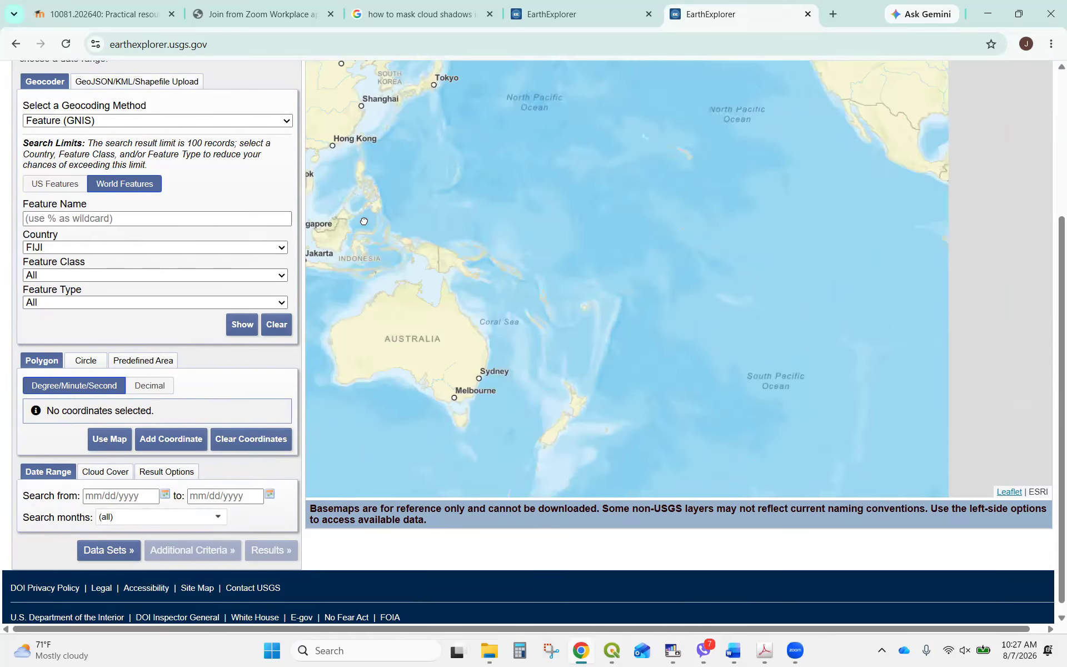
{"action": "left_click_drag", "start_coordinate": [550, 305], "coordinate": [1026, 251]}
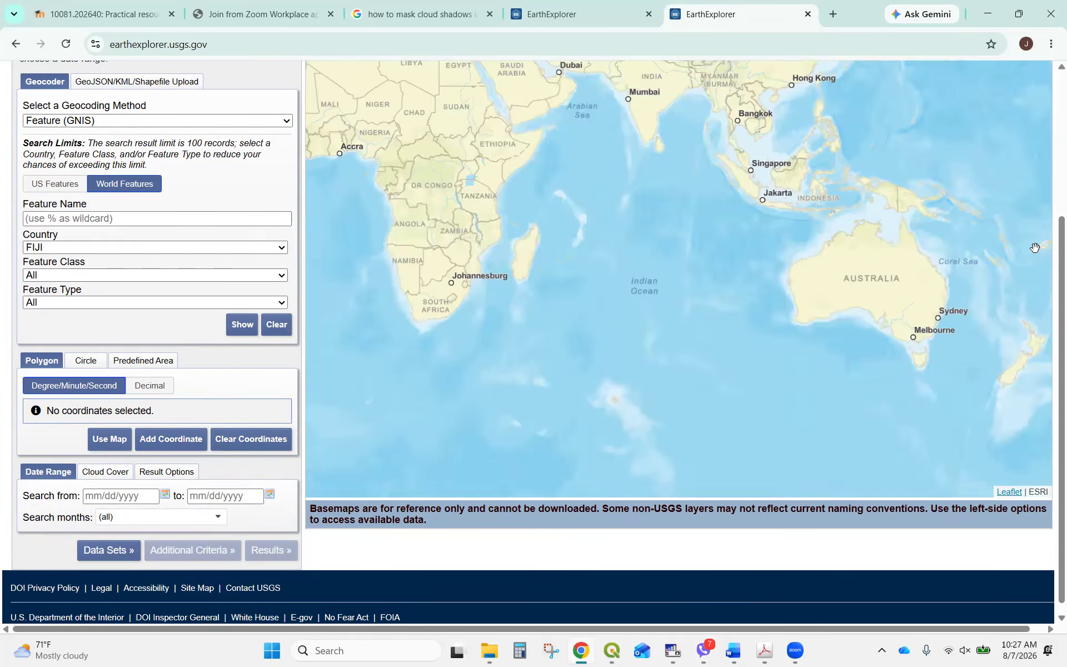
{"action": "scroll", "coordinate": [1035, 247], "scroll_direction": "up", "scroll_amount": 1}
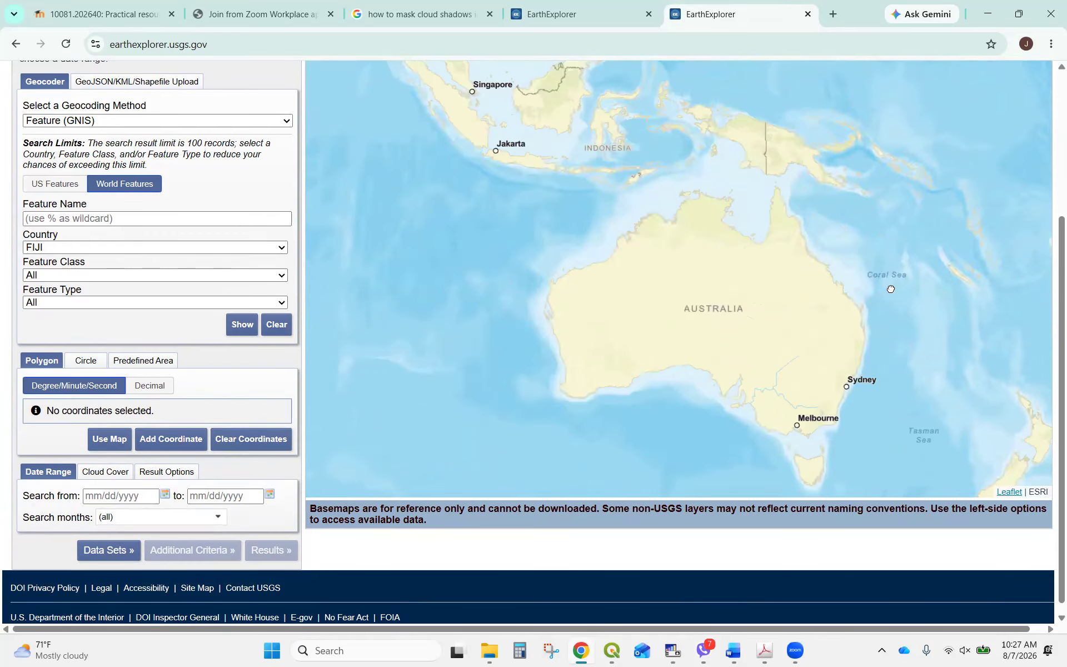
{"action": "scroll", "coordinate": [891, 289], "scroll_direction": "up", "scroll_amount": 3}
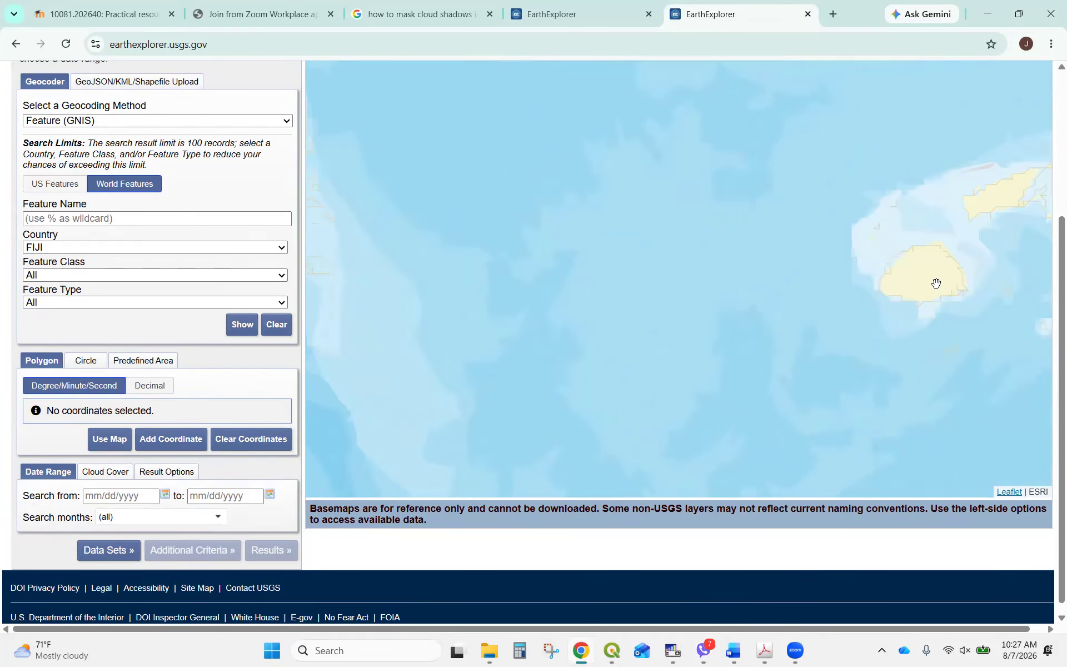
{"action": "left_click_drag", "start_coordinate": [936, 283], "coordinate": [619, 302]}
{"action": "scroll", "coordinate": [619, 303], "scroll_direction": "up", "scroll_amount": 1}
{"action": "scroll", "coordinate": [718, 310], "scroll_direction": "up", "scroll_amount": 1}
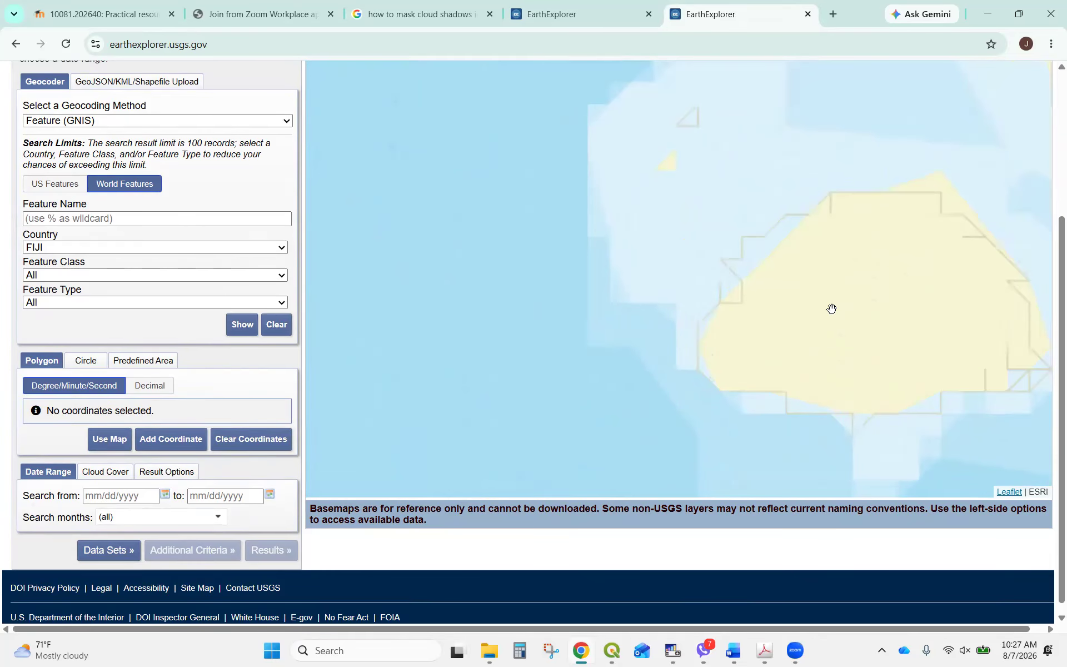
{"action": "left_click_drag", "start_coordinate": [831, 310], "coordinate": [643, 299]}
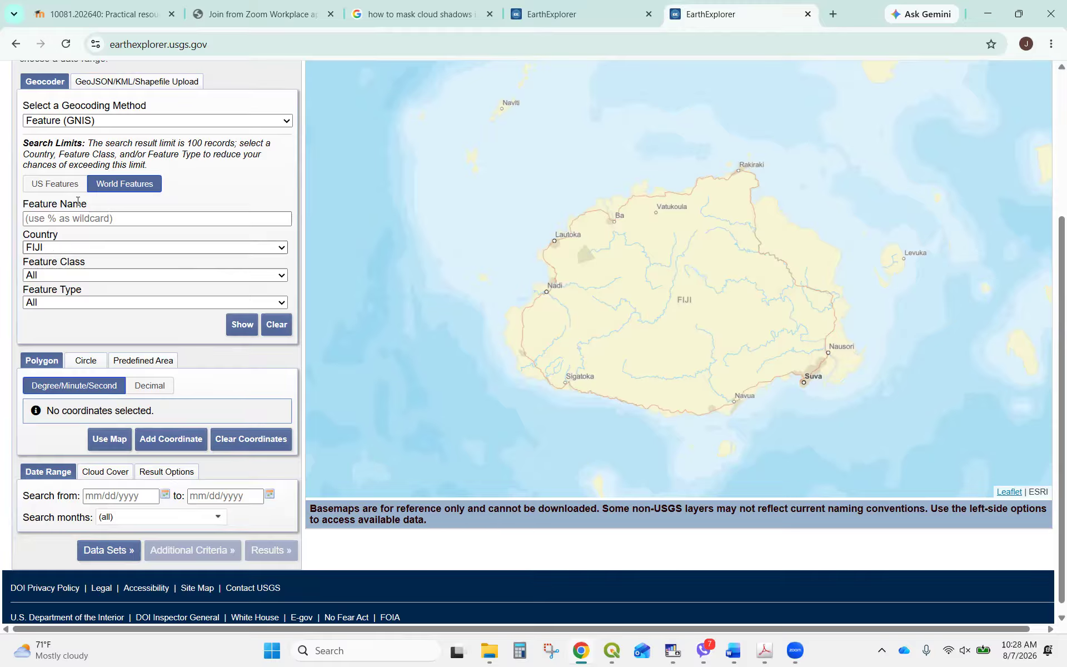
{"action": "scroll", "coordinate": [88, 139], "scroll_direction": "up", "scroll_amount": 3}
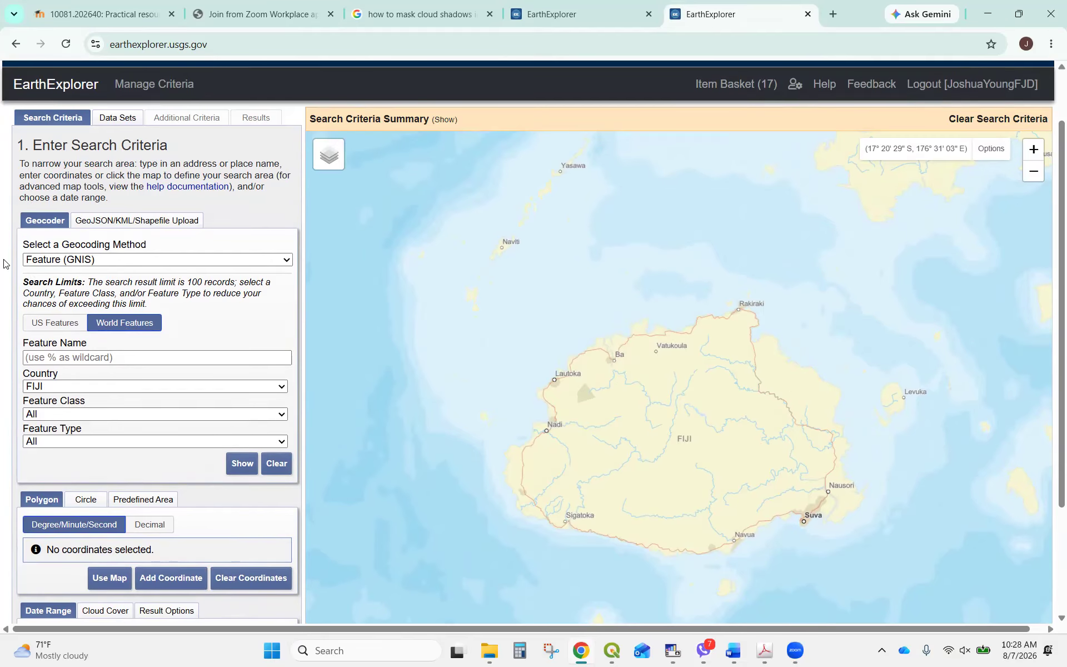
{"action": "scroll", "coordinate": [4, 263], "scroll_direction": "down", "scroll_amount": 3}
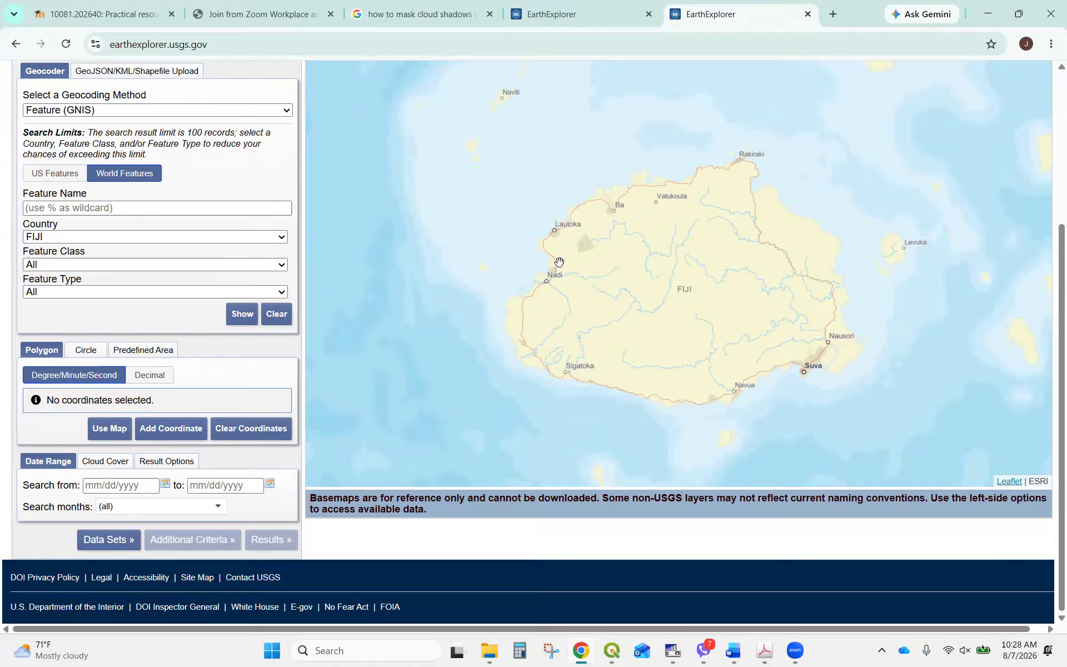
{"action": "left_click", "coordinate": [103, 436]}
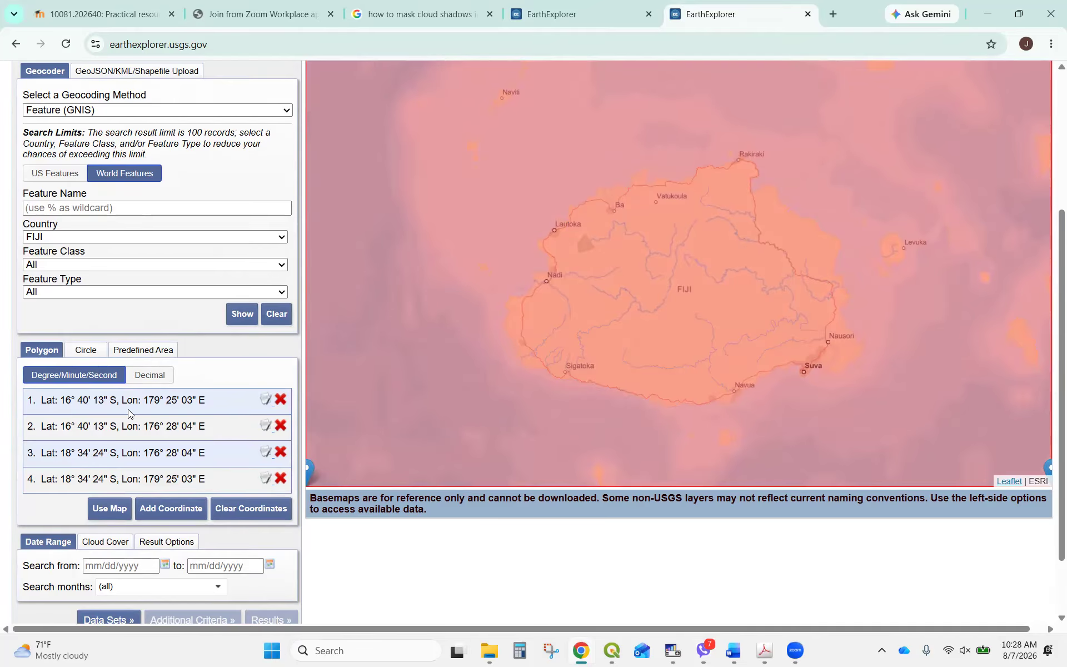
Limit the cloud cover range to 0% - 19%.
{"action": "scroll", "coordinate": [128, 413], "scroll_direction": "down", "scroll_amount": 3}
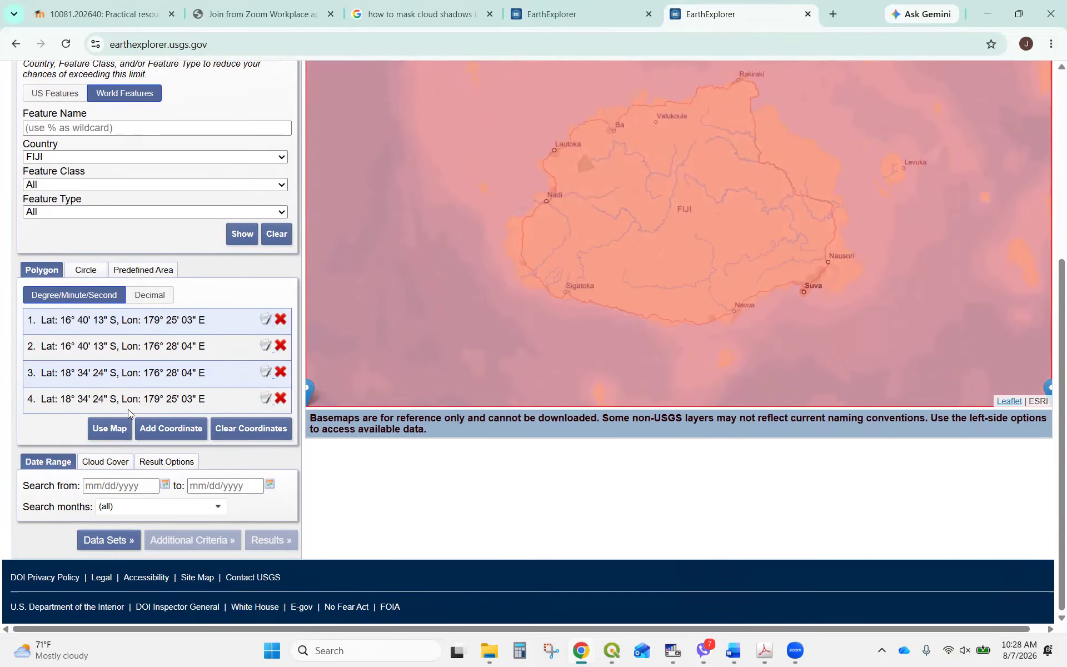
{"action": "left_click", "coordinate": [104, 463]}
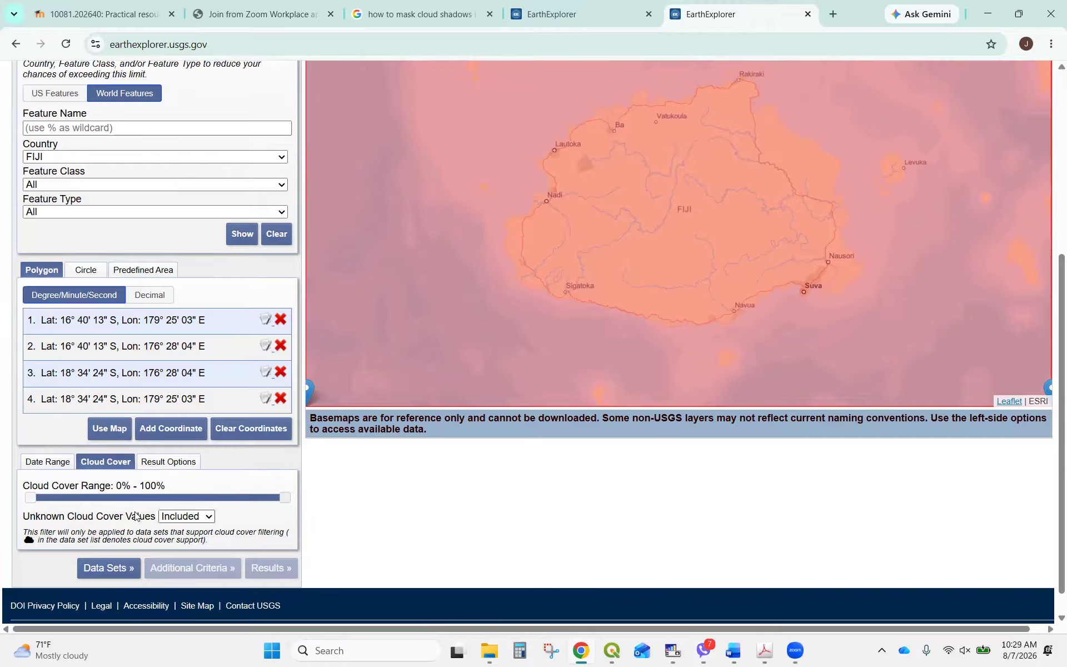
{"action": "left_click_drag", "start_coordinate": [283, 498], "coordinate": [75, 517]}
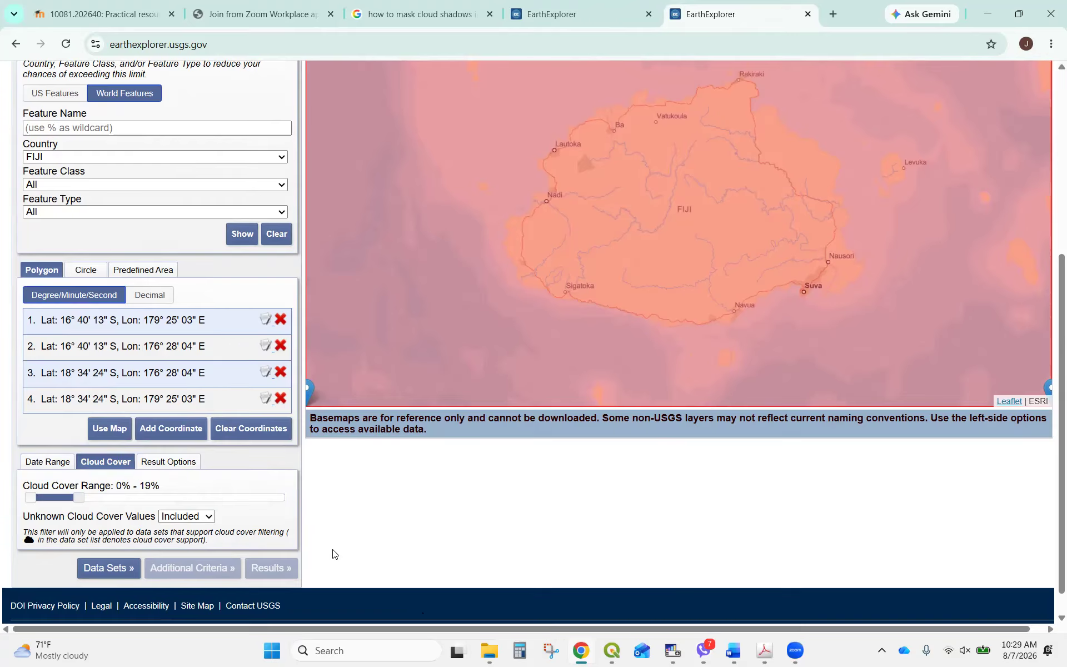
Set the search date range from 08/01/2024 to 08/01/2026.
{"action": "scroll", "coordinate": [212, 441], "scroll_direction": "up", "scroll_amount": 2}
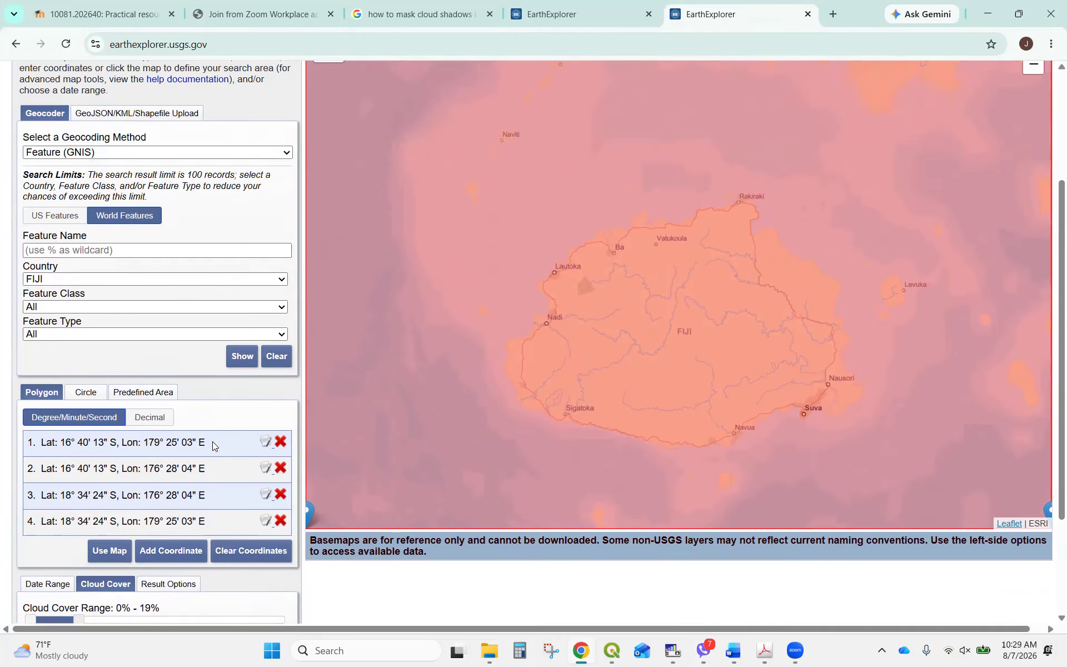
{"action": "key", "text": "ctrl+minus"}
{"action": "key", "text": "ctrl+minus"}
{"action": "key", "text": "ctrl+minus"}
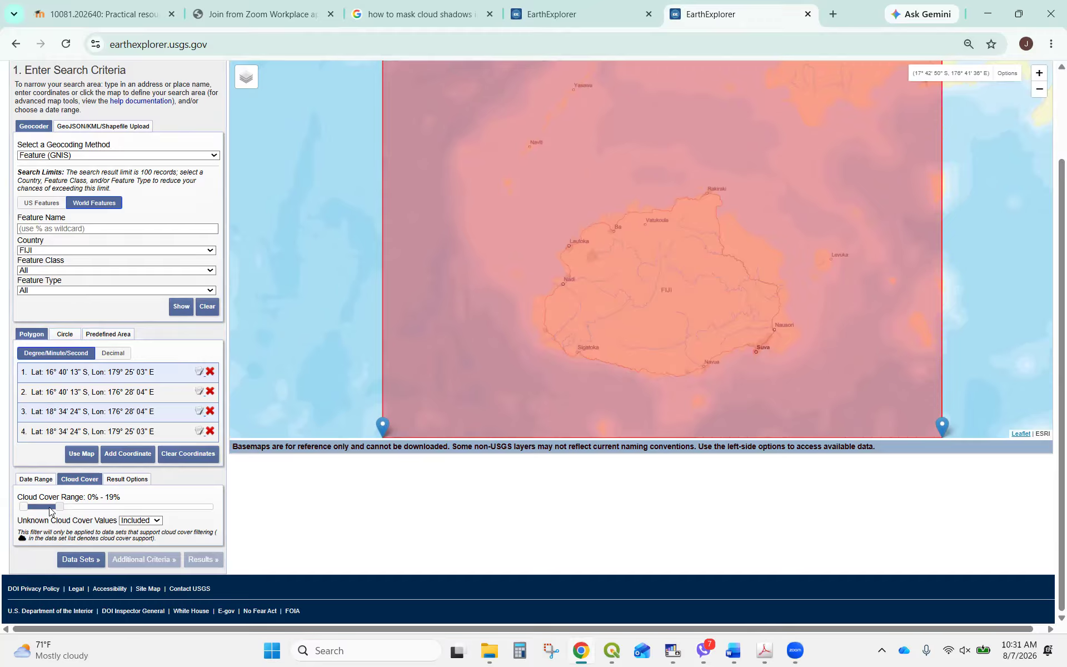
{"action": "left_click", "coordinate": [24, 481]}
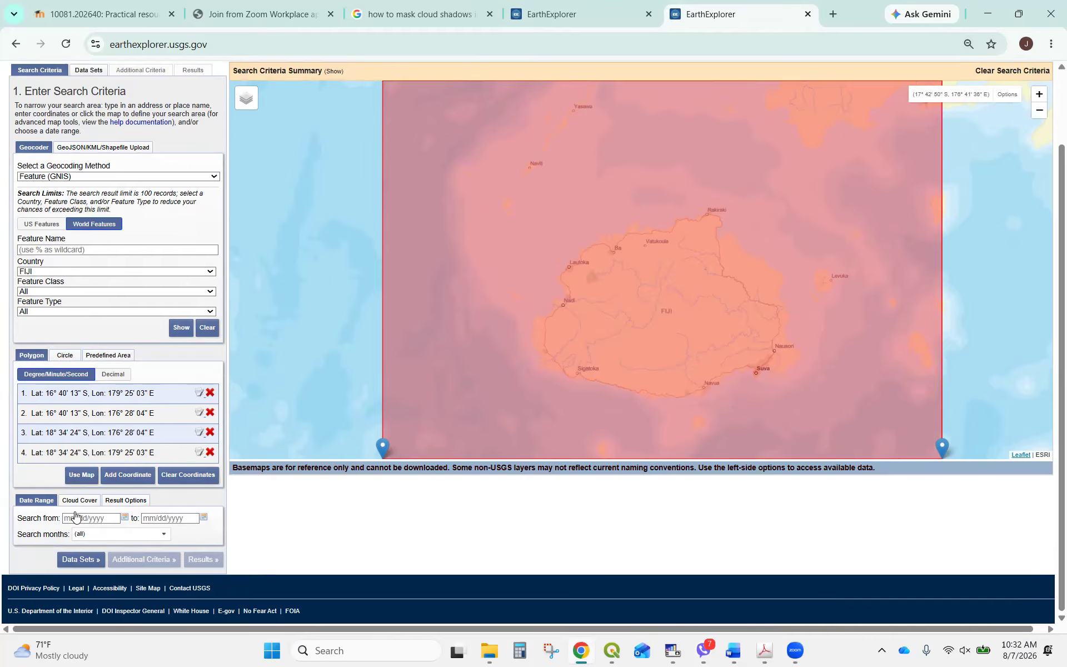
{"action": "key", "text": "ctrl+0"}
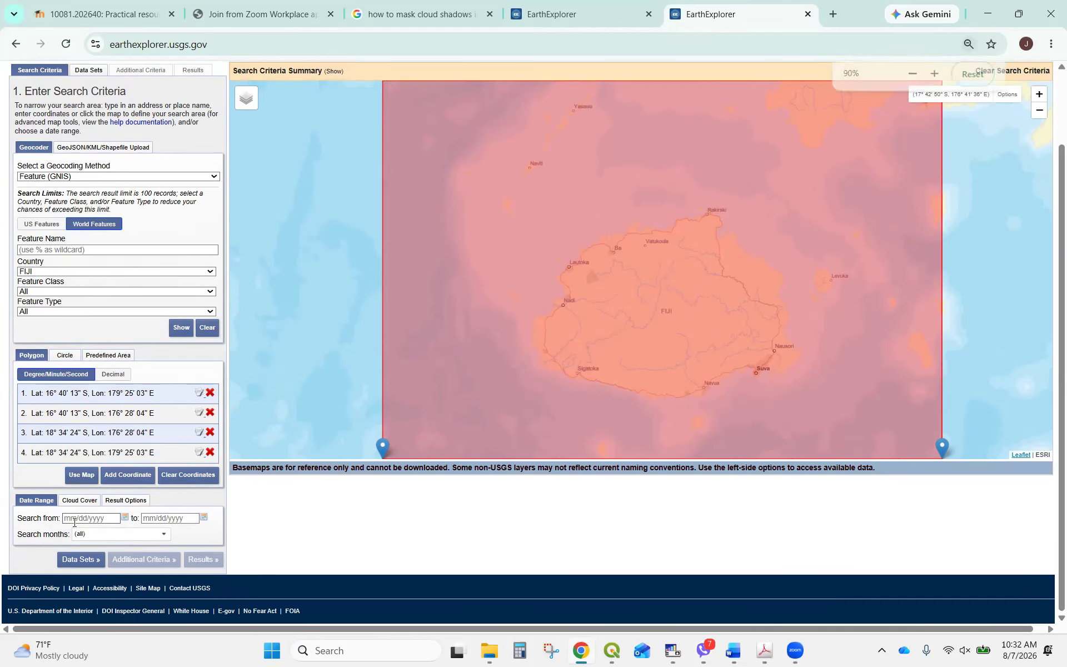
{"action": "key", "text": "ctrl+plus"}
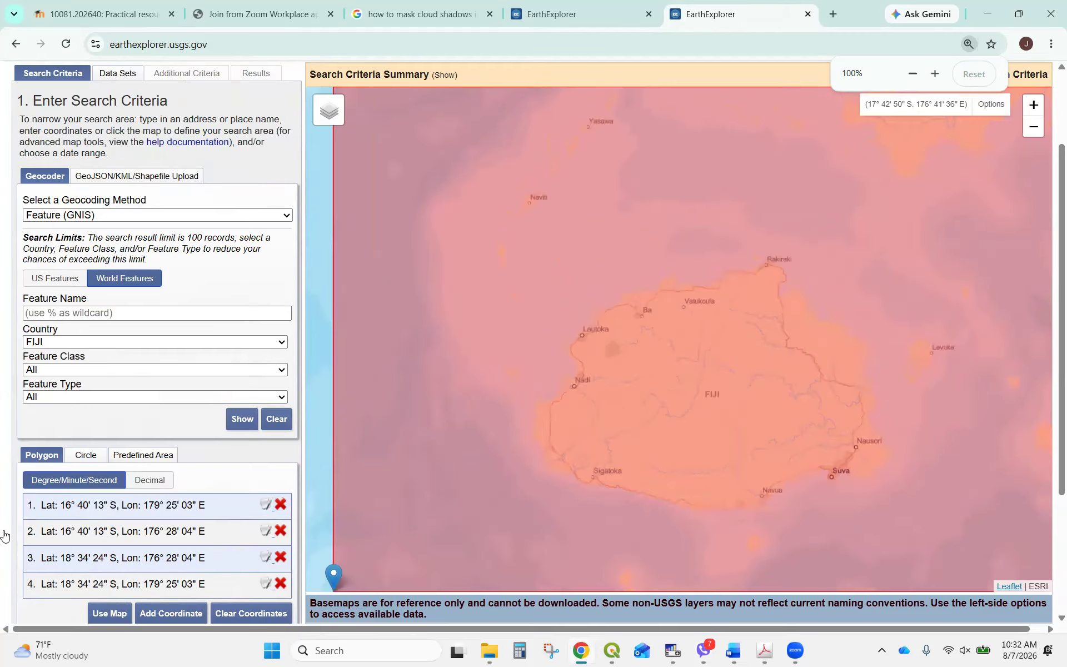
{"action": "scroll", "coordinate": [75, 520], "scroll_direction": "down", "scroll_amount": 3}
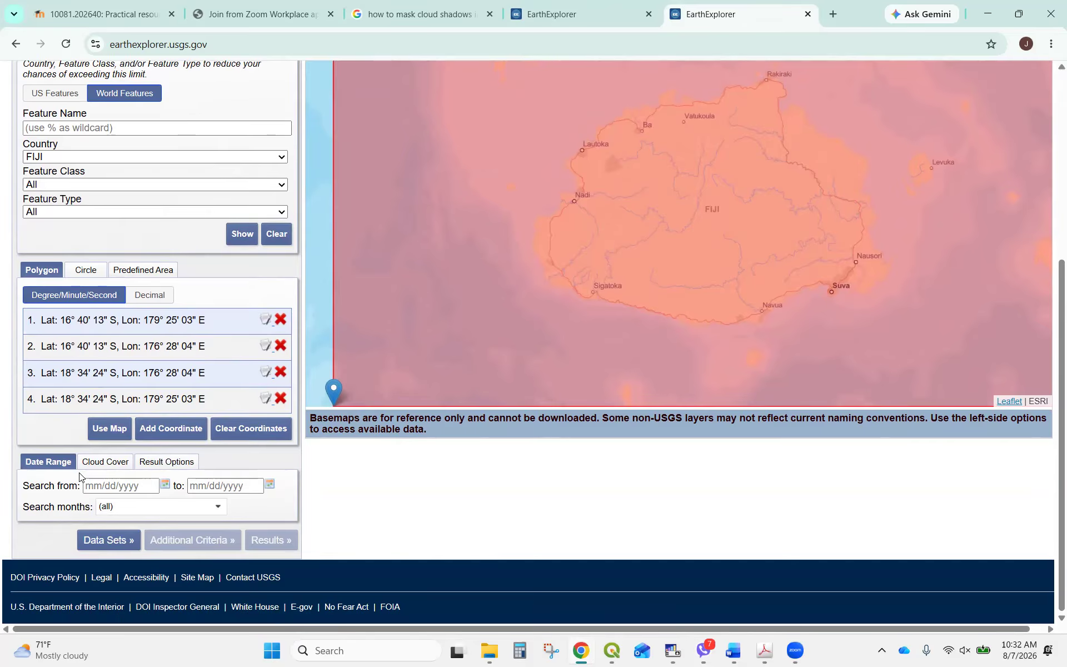
{"action": "left_click", "coordinate": [165, 485]}
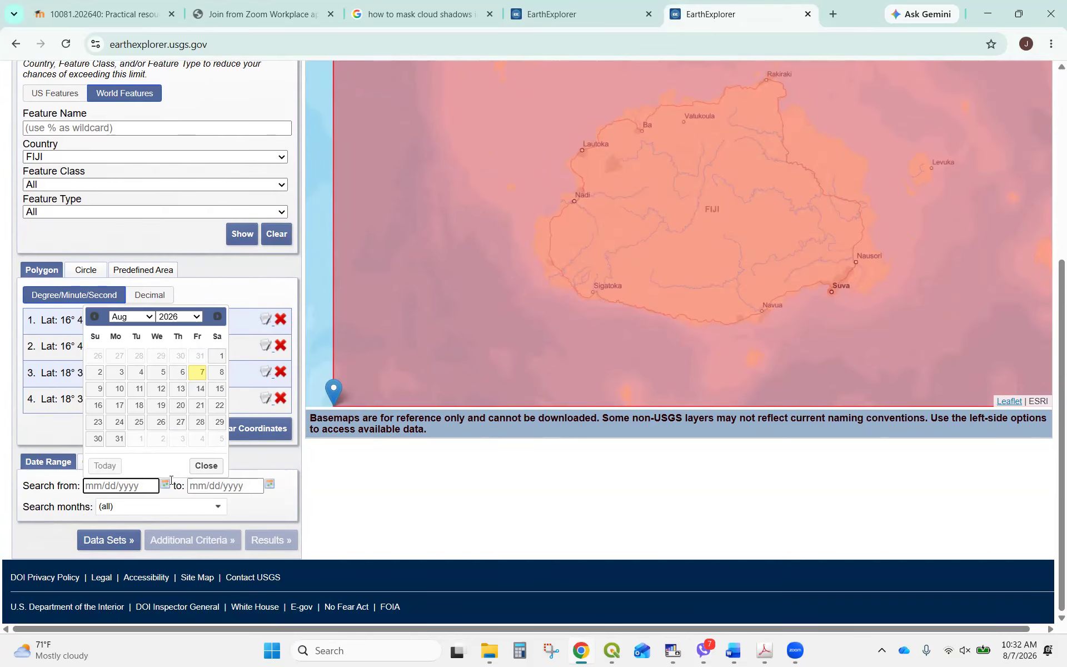
{"action": "left_click", "coordinate": [194, 315]}
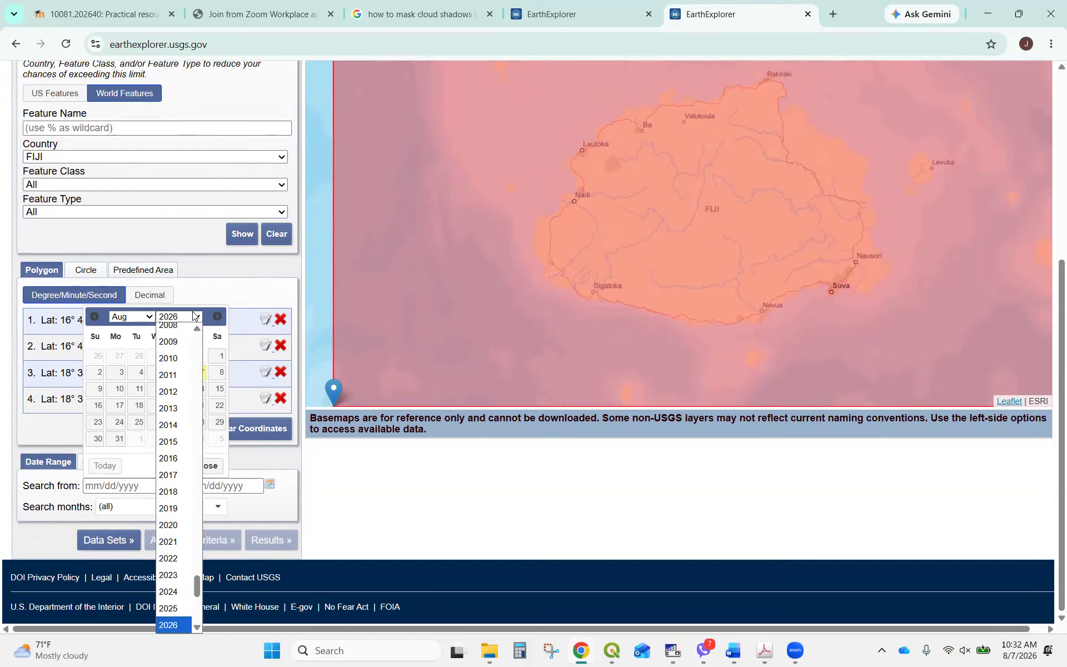
{"action": "left_click", "coordinate": [170, 593]}
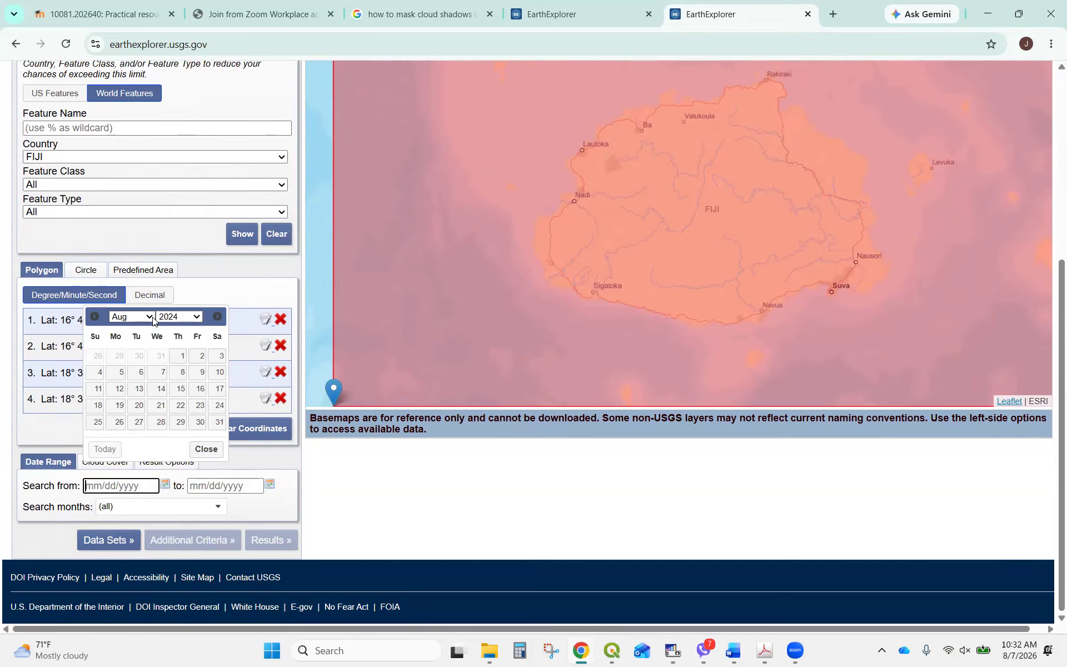
{"action": "left_click", "coordinate": [182, 359]}
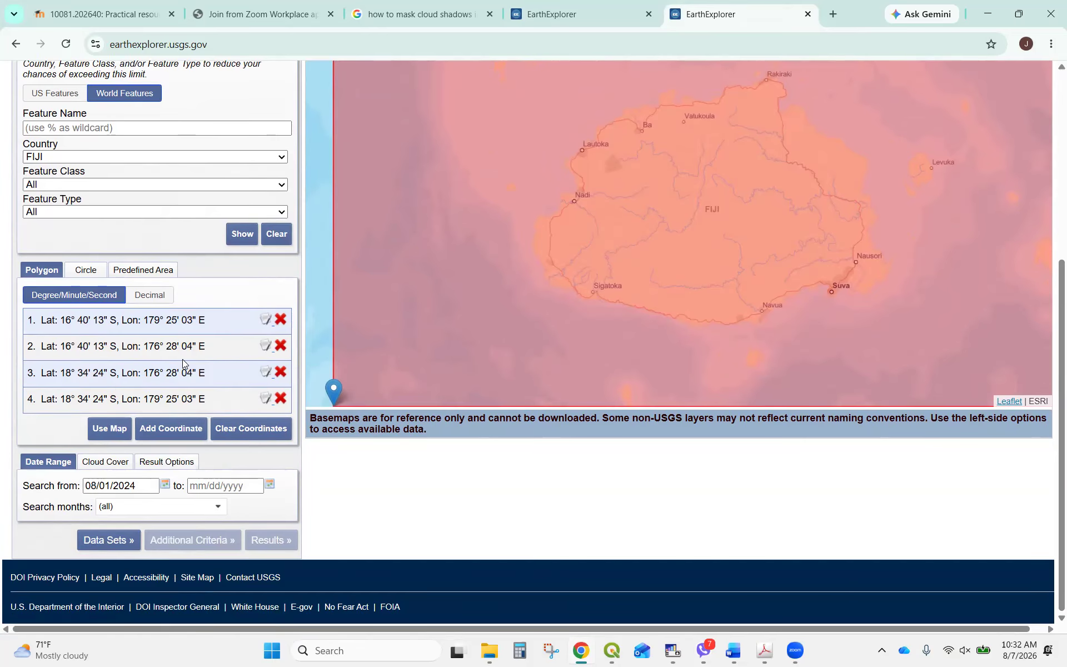
{"action": "left_click", "coordinate": [271, 487]}
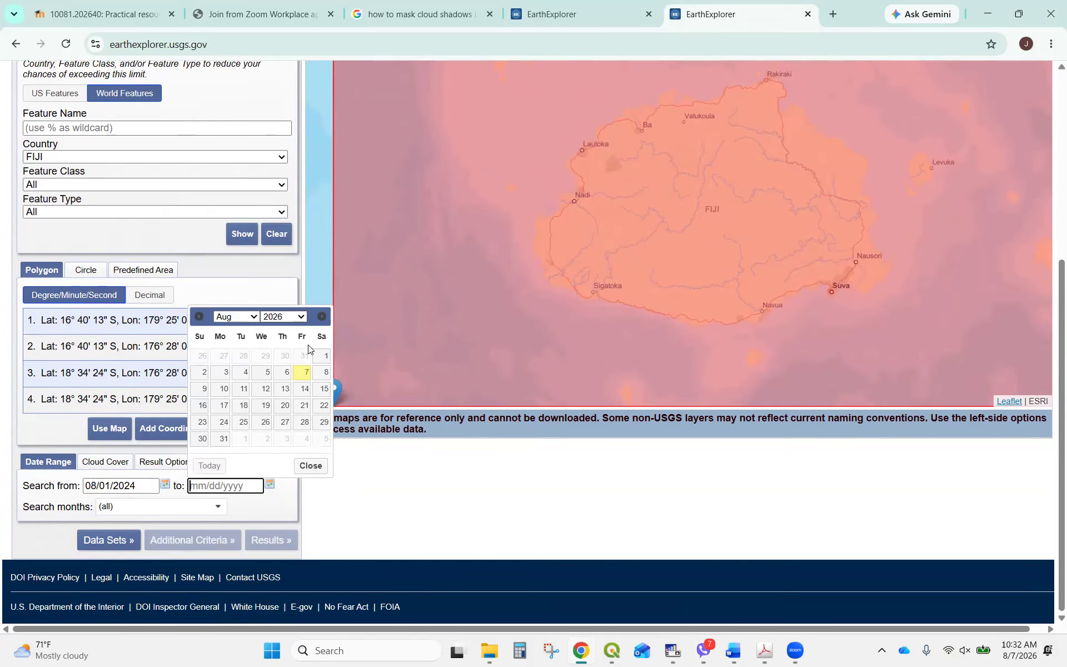
{"action": "left_click", "coordinate": [320, 357]}
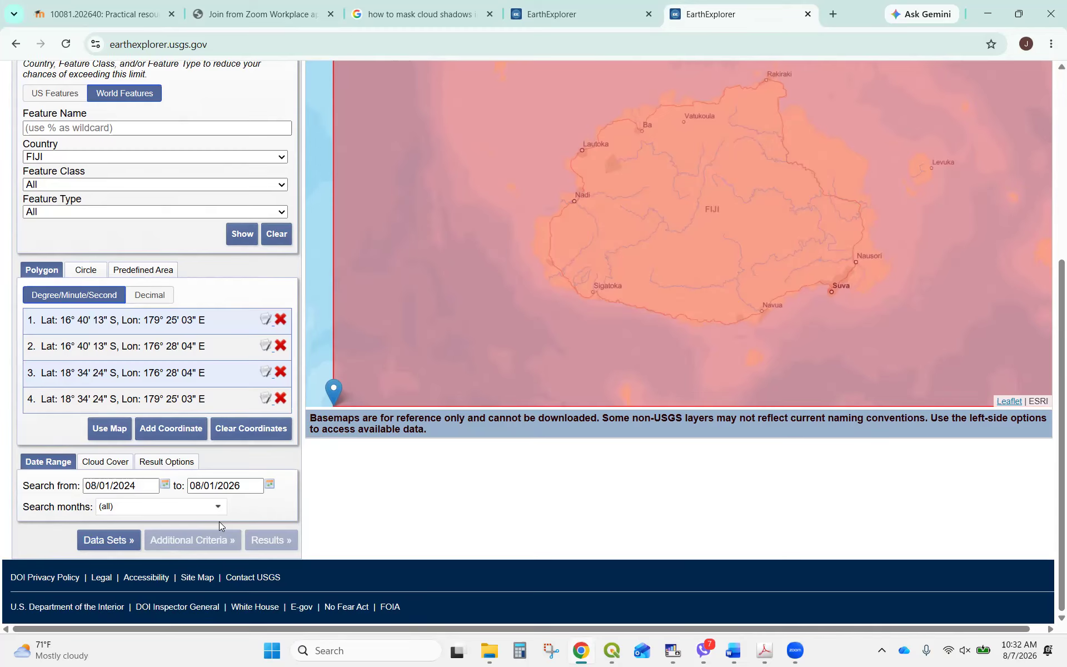
Select the Landsat 8-9 OLI/TIRS C2 L2 data set from Landsat Collection 2 Level-2.
{"action": "left_click", "coordinate": [108, 541]}
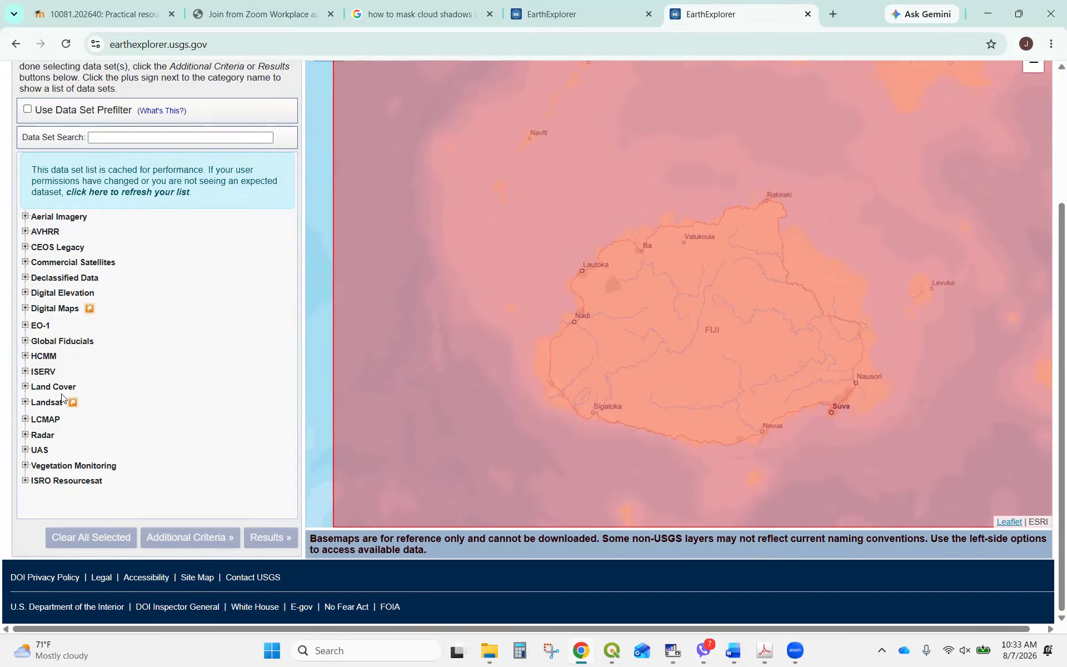
{"action": "left_click", "coordinate": [25, 403]}
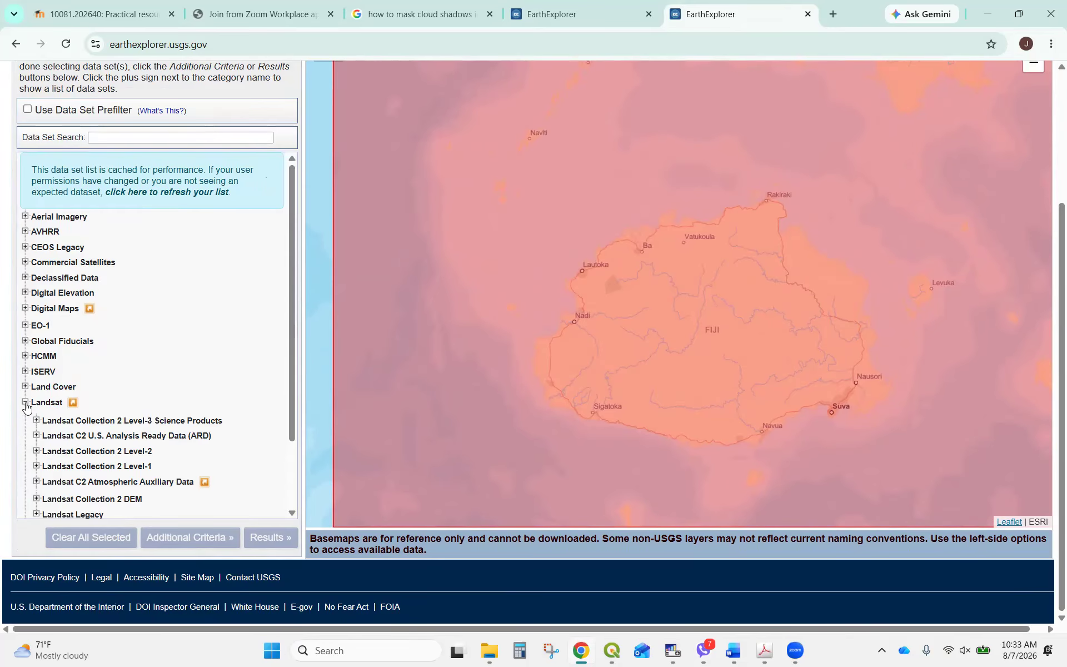
{"action": "scroll", "coordinate": [26, 408], "scroll_direction": "down", "scroll_amount": 2}
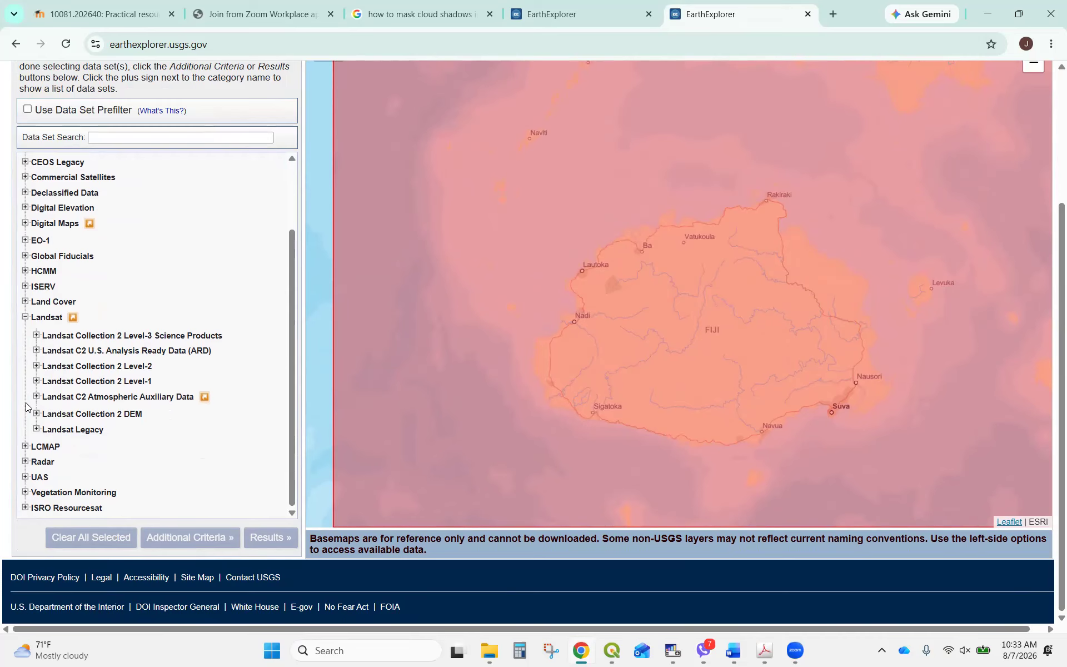
{"action": "left_click", "coordinate": [36, 366]}
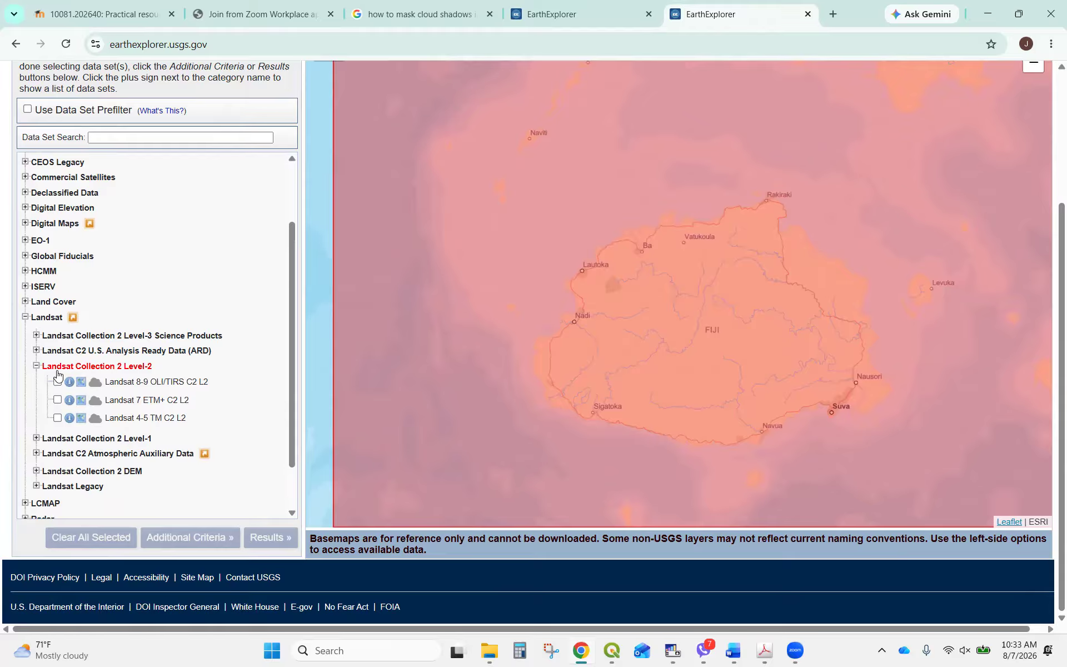
{"action": "left_click", "coordinate": [57, 382]}
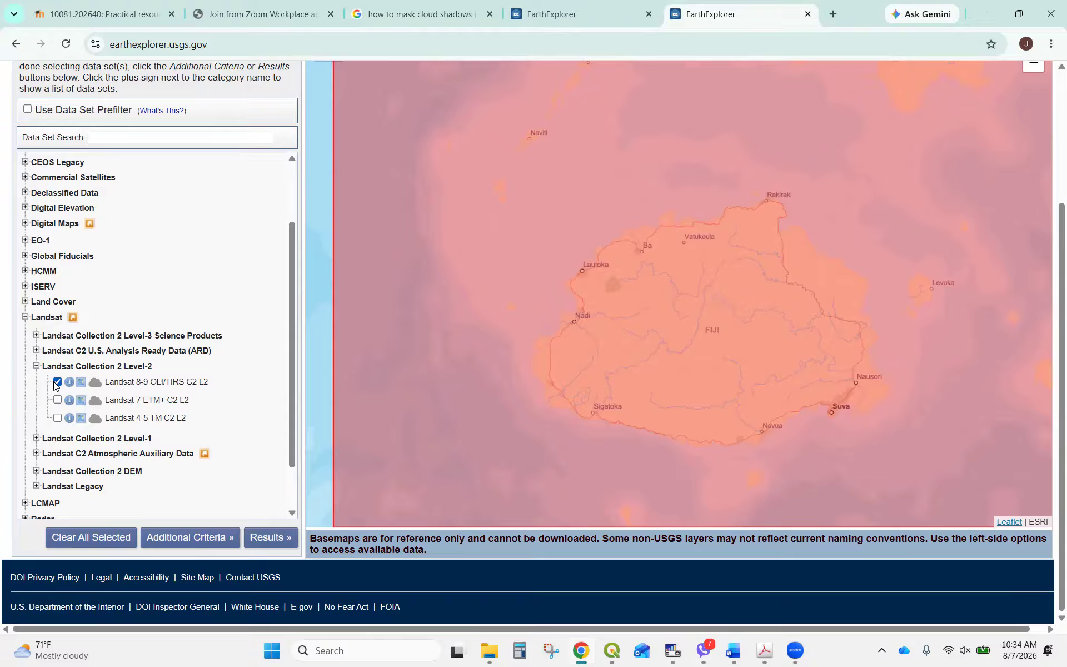
Run the search for the selected Landsat data set and look through the first page of scene results.
{"action": "left_click", "coordinate": [259, 537]}
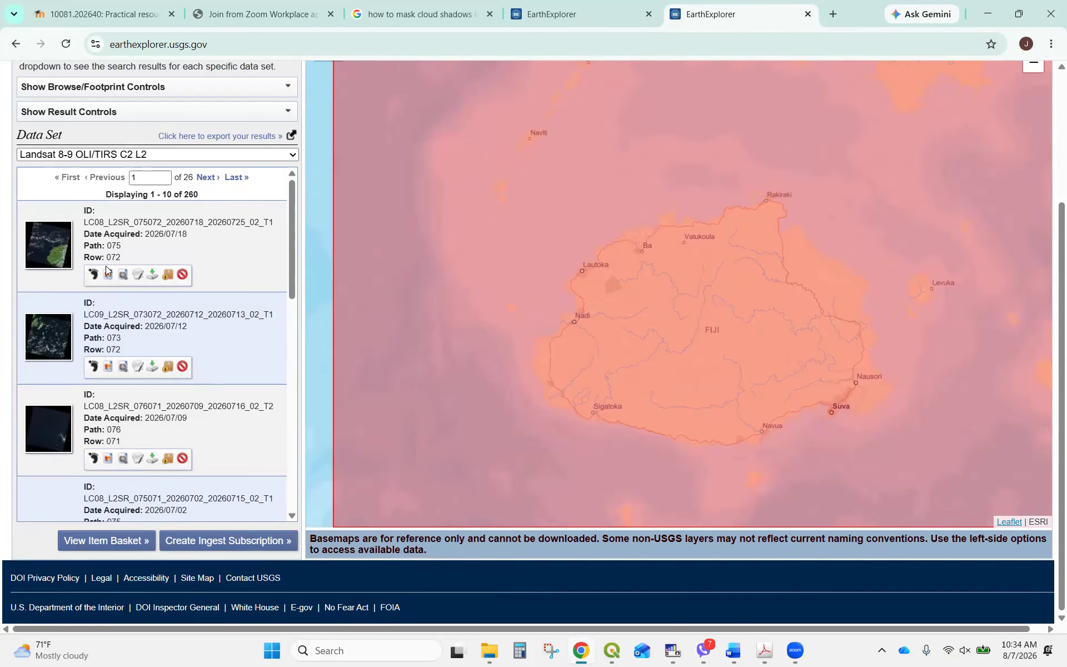
{"action": "scroll", "coordinate": [107, 271], "scroll_direction": "down", "scroll_amount": 3}
{"action": "scroll", "coordinate": [107, 273], "scroll_direction": "down", "scroll_amount": 2}
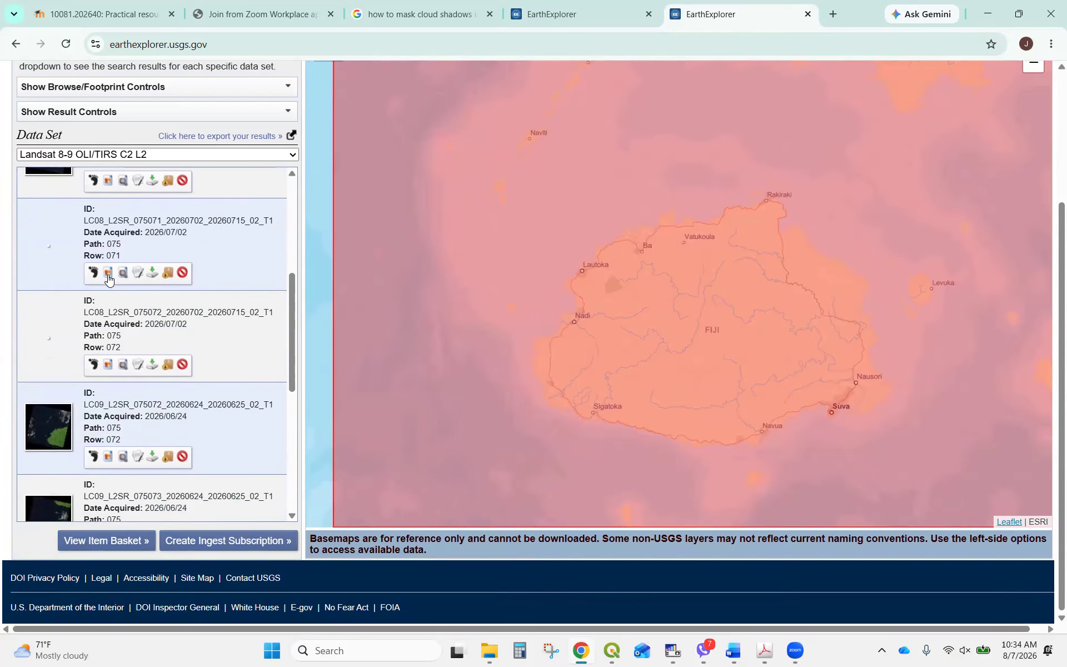
{"action": "scroll", "coordinate": [110, 279], "scroll_direction": "down", "scroll_amount": 2}
{"action": "scroll", "coordinate": [109, 278], "scroll_direction": "down", "scroll_amount": 2}
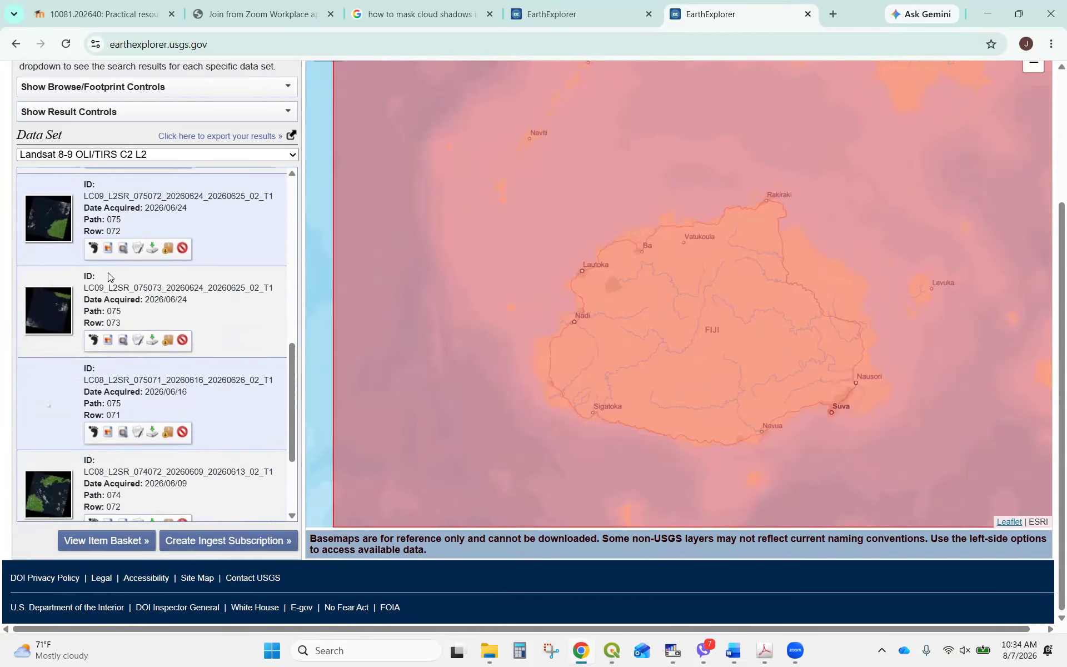
Preview the full display of the scene acquired 2026/07/18 at path 075, row 072, and close it.
{"action": "scroll", "coordinate": [107, 272], "scroll_direction": "up", "scroll_amount": 8}
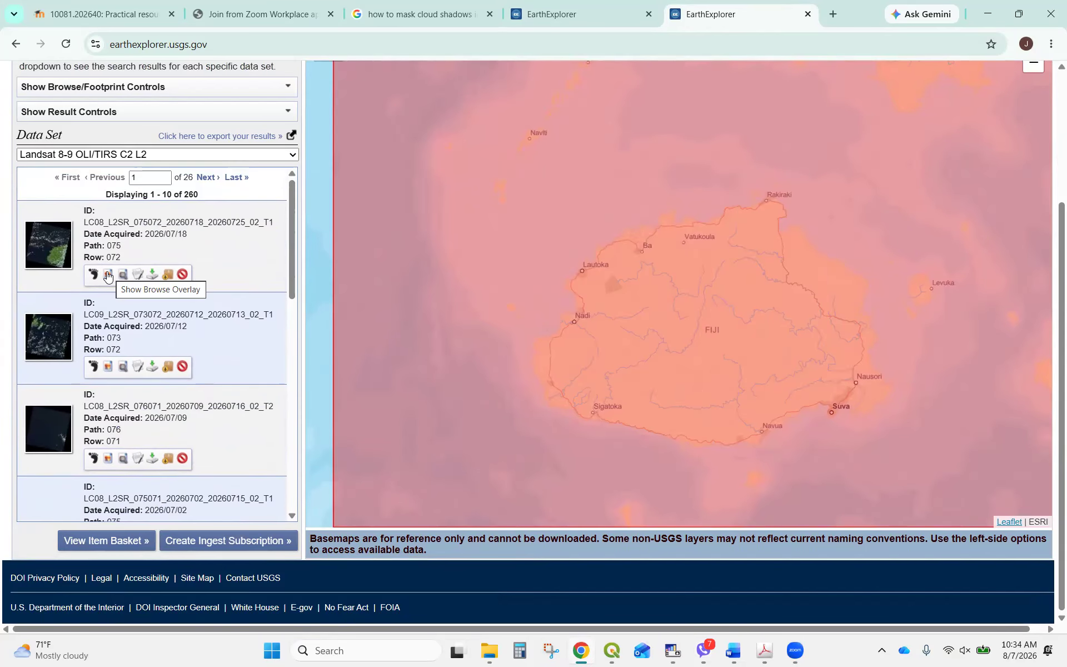
{"action": "scroll", "coordinate": [111, 278], "scroll_direction": "down", "scroll_amount": 1}
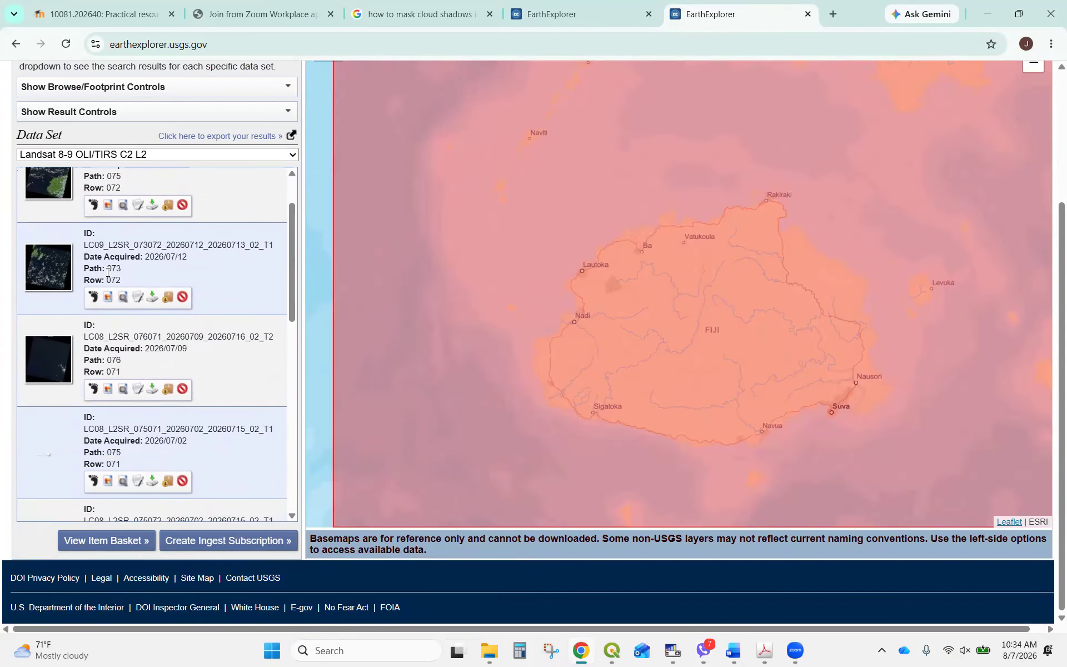
{"action": "scroll", "coordinate": [50, 258], "scroll_direction": "up", "scroll_amount": 1}
{"action": "left_click", "coordinate": [50, 257]}
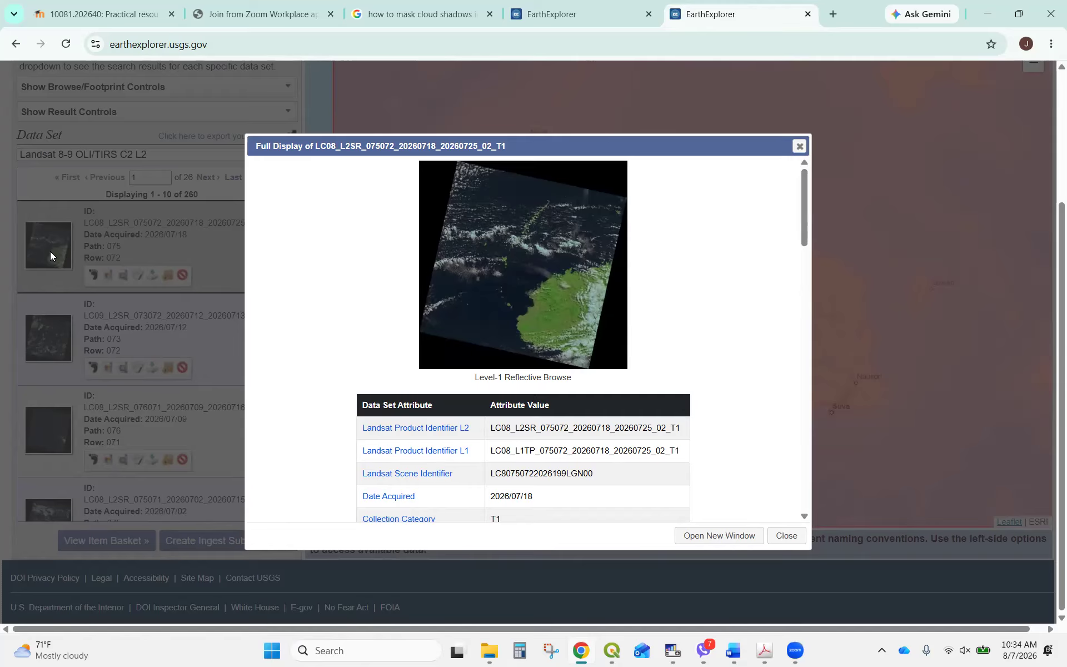
{"action": "left_click", "coordinate": [799, 152]}
Examine the browse image and metadata attributes, including cloud cover, of the 2026/06/24 scene at path 075, row 072, and close its display.
{"action": "scroll", "coordinate": [53, 378], "scroll_direction": "down", "scroll_amount": 4}
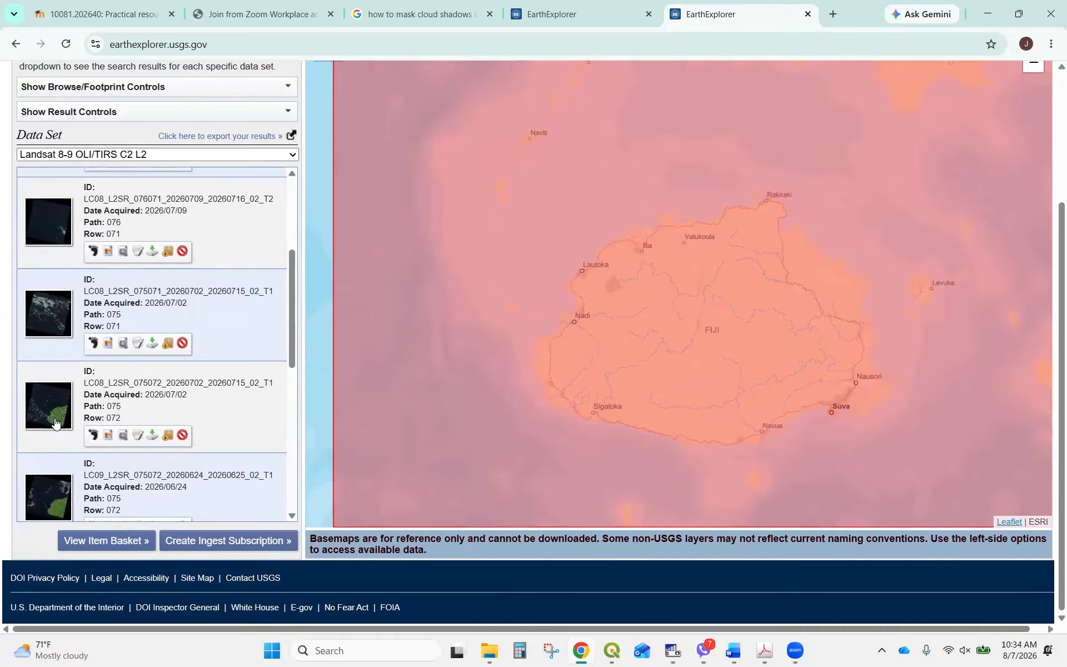
{"action": "left_click", "coordinate": [60, 500]}
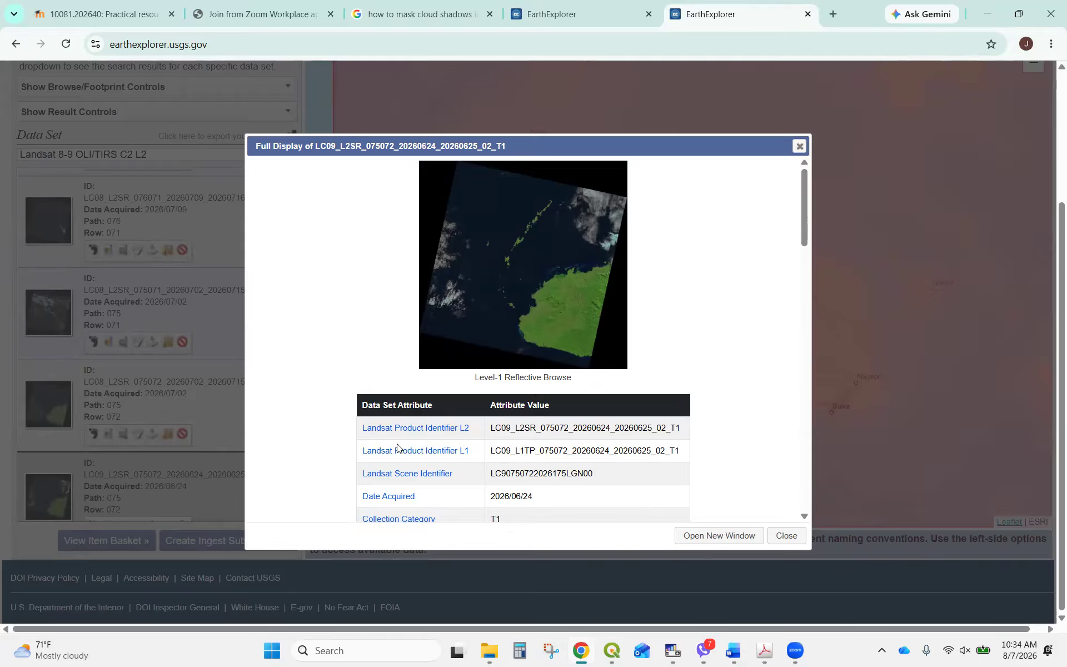
{"action": "scroll", "coordinate": [399, 446], "scroll_direction": "down", "scroll_amount": 5}
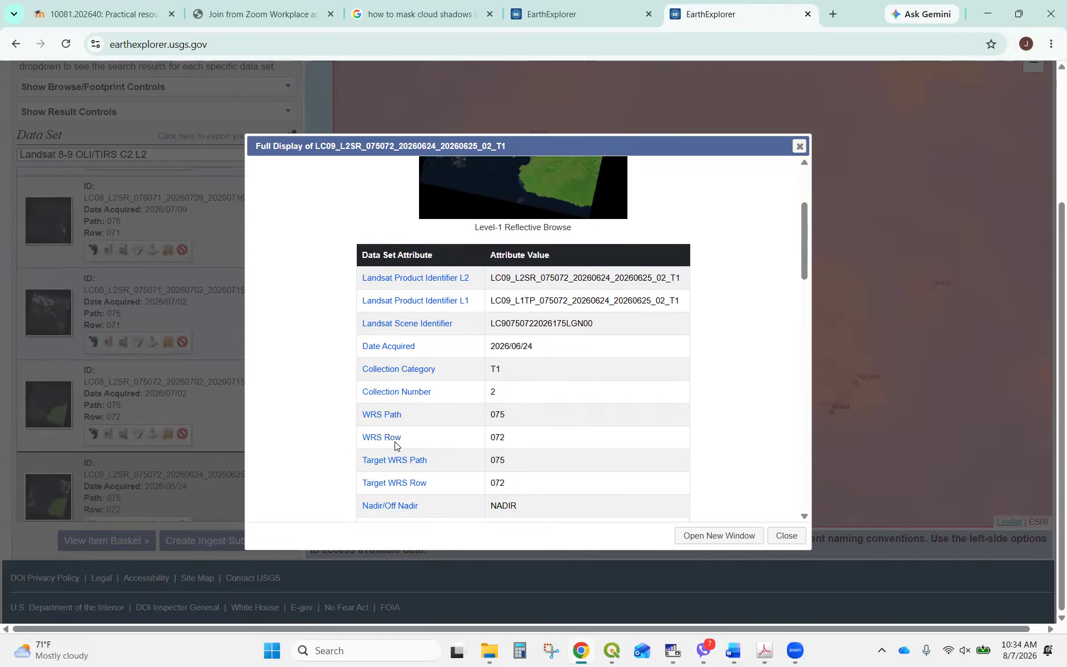
{"action": "scroll", "coordinate": [394, 443], "scroll_direction": "down", "scroll_amount": 3}
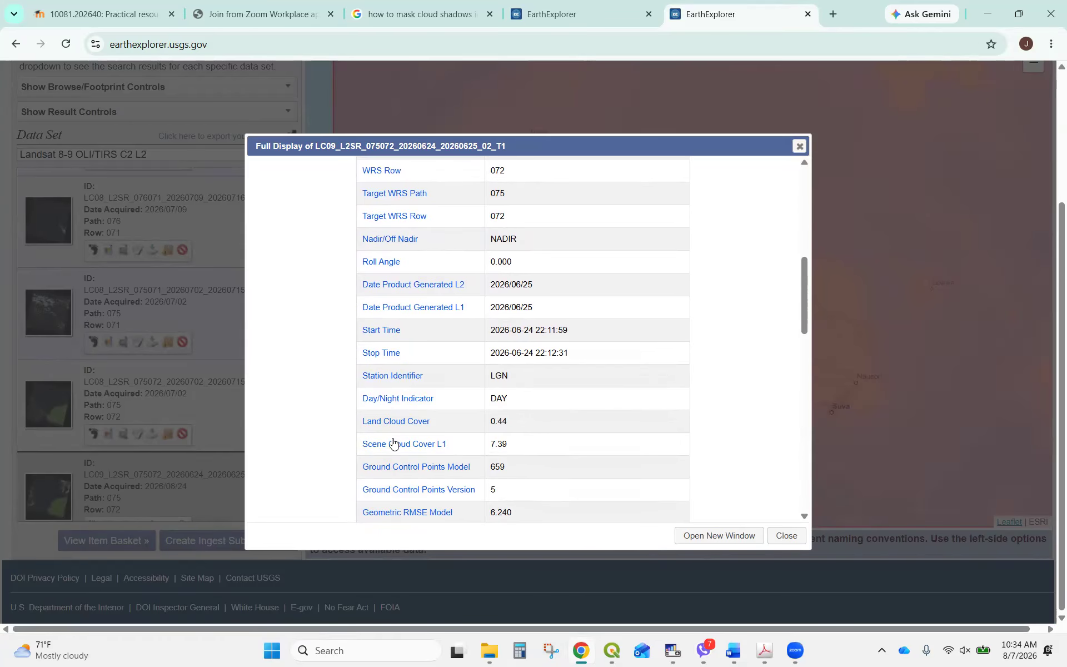
{"action": "scroll", "coordinate": [394, 443], "scroll_direction": "down", "scroll_amount": 3}
{"action": "scroll", "coordinate": [392, 443], "scroll_direction": "down", "scroll_amount": 3}
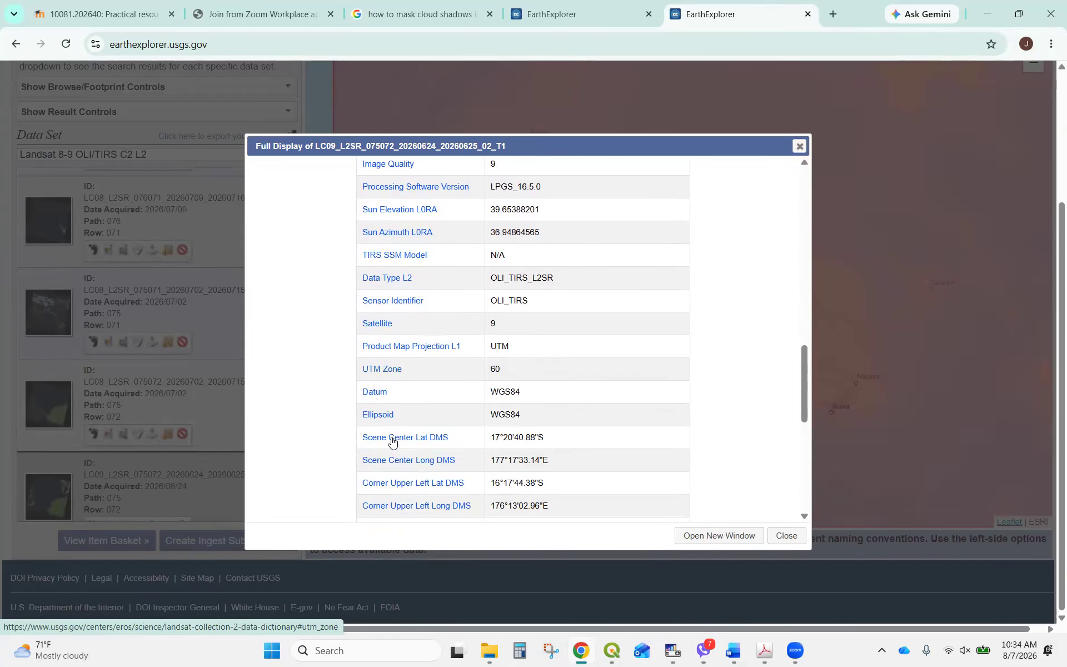
{"action": "scroll", "coordinate": [393, 442], "scroll_direction": "down", "scroll_amount": 2}
{"action": "scroll", "coordinate": [393, 441], "scroll_direction": "down", "scroll_amount": 4}
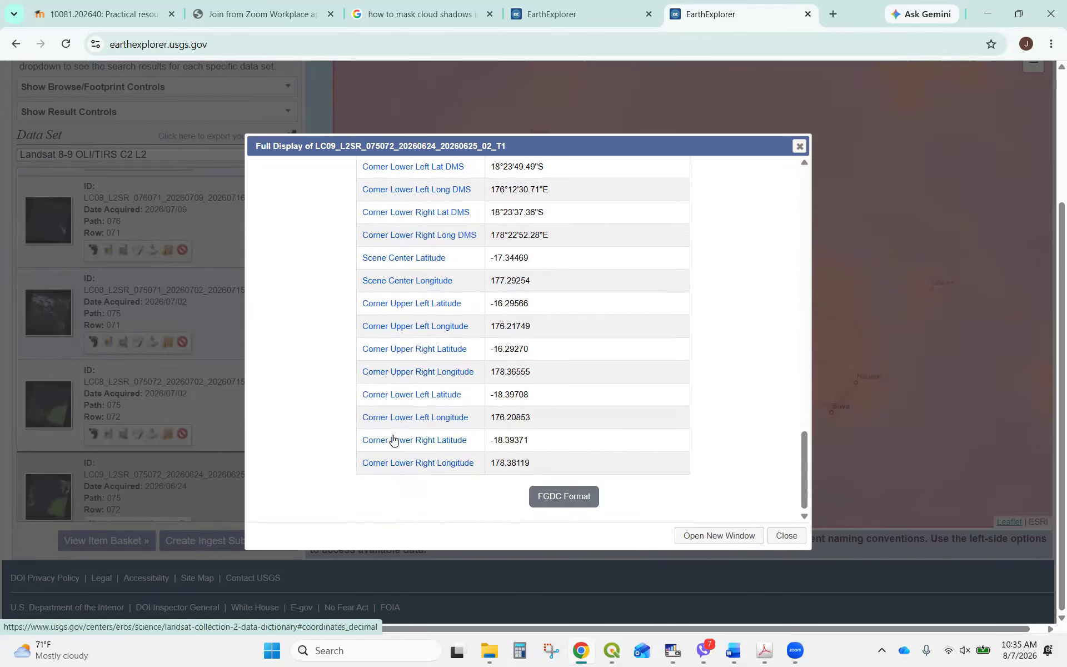
{"action": "scroll", "coordinate": [393, 440], "scroll_direction": "up", "scroll_amount": 10}
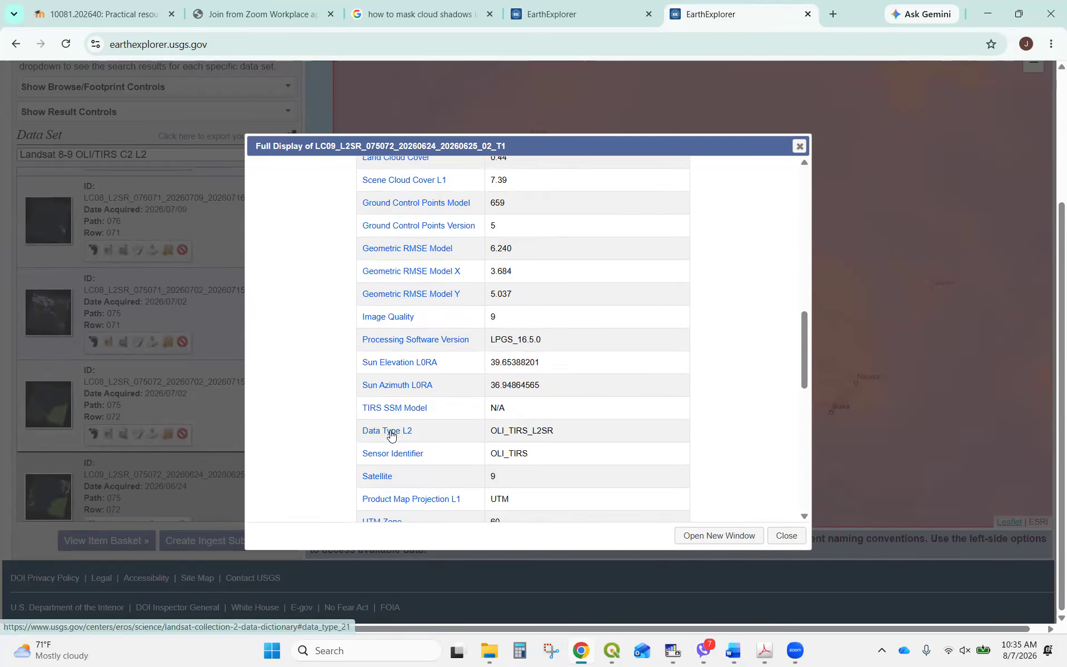
{"action": "scroll", "coordinate": [391, 435], "scroll_direction": "up", "scroll_amount": 5}
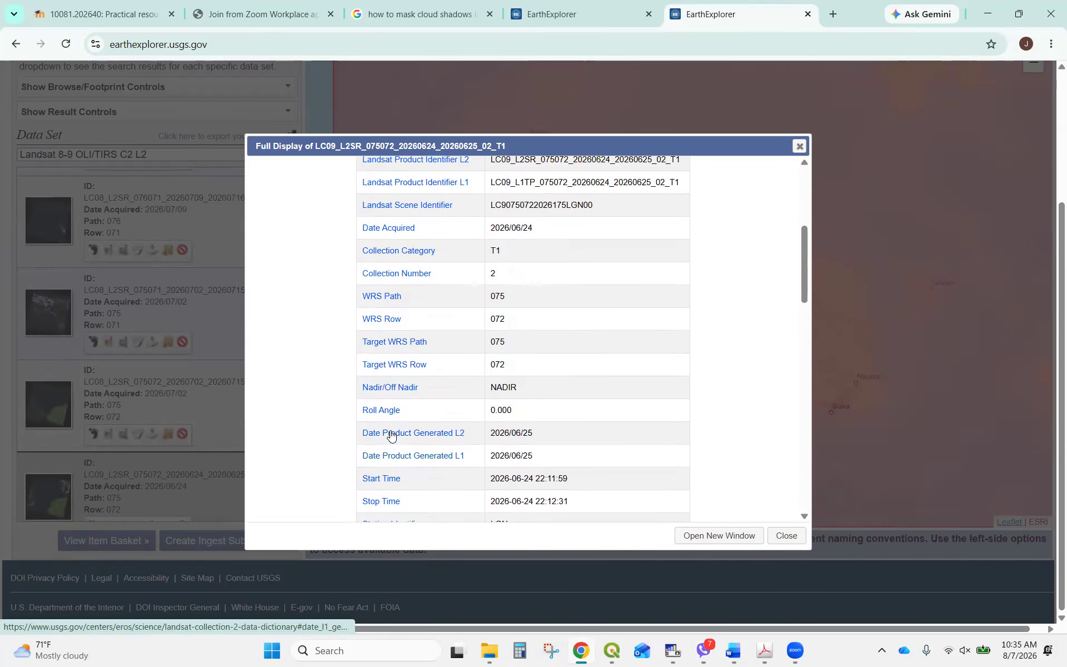
{"action": "scroll", "coordinate": [391, 434], "scroll_direction": "up", "scroll_amount": 4}
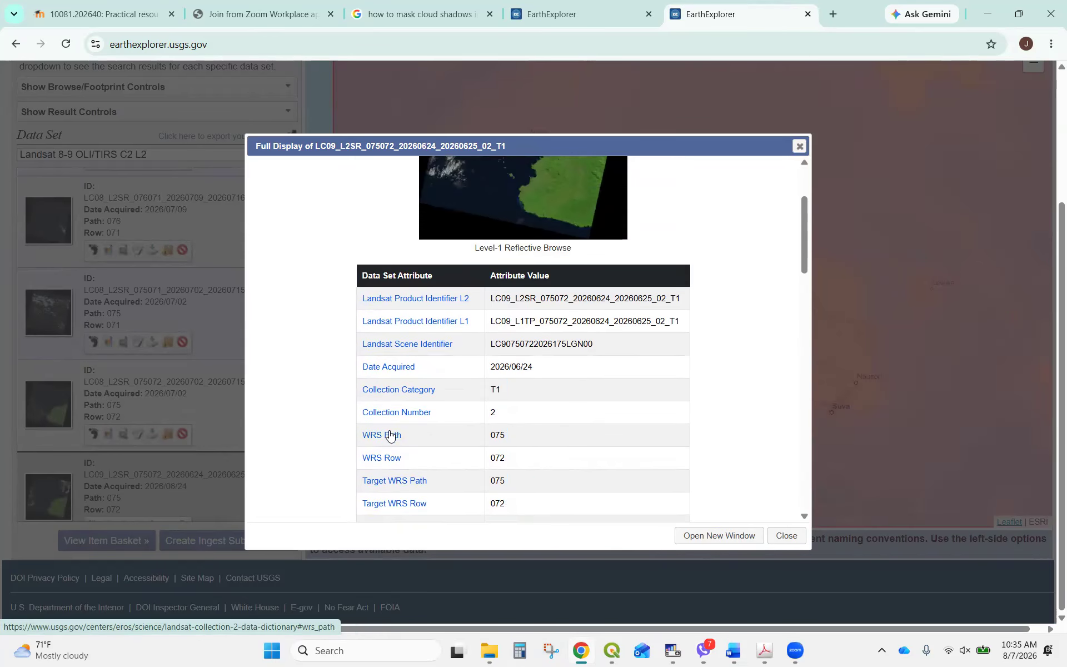
{"action": "scroll", "coordinate": [390, 434], "scroll_direction": "up", "scroll_amount": 1}
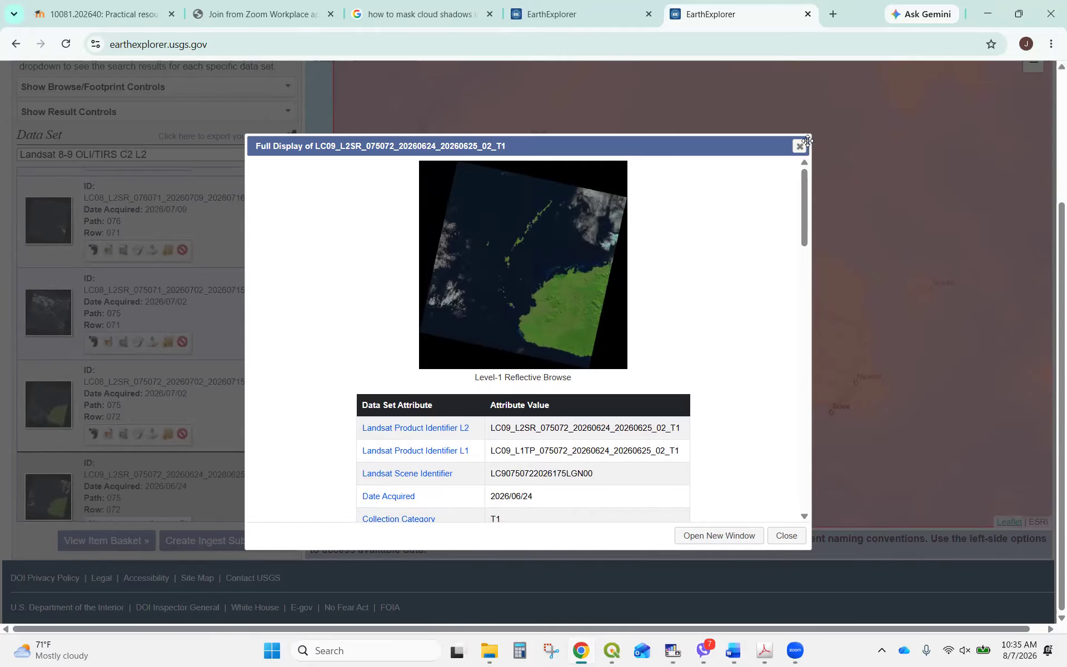
{"action": "left_click", "coordinate": [801, 146]}
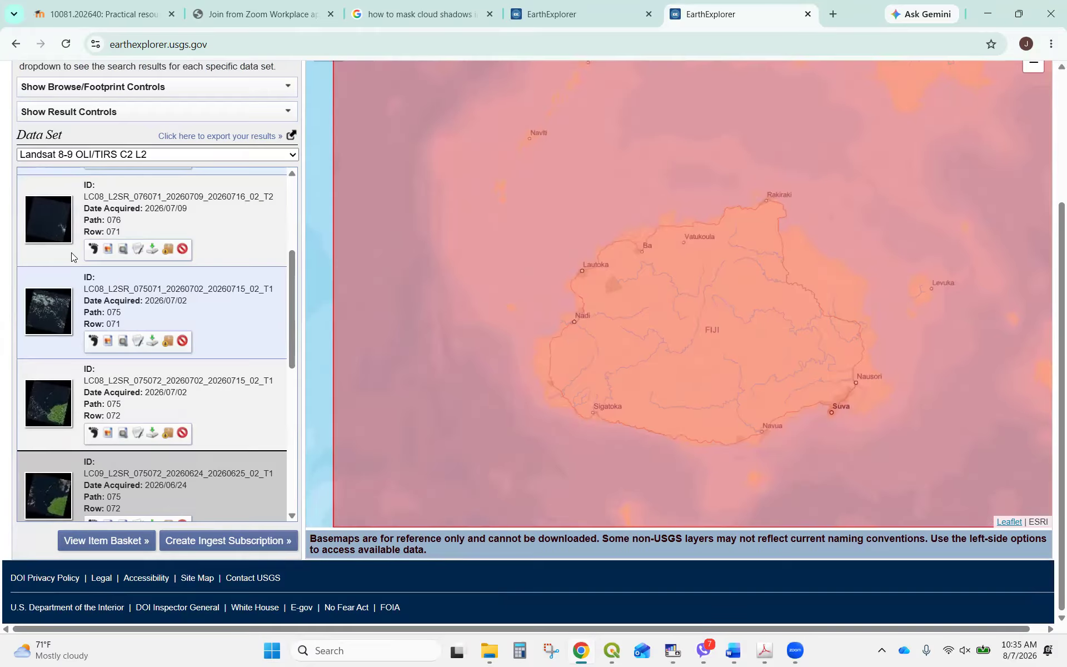
Compare the thumbnails, acquisition dates, paths and rows of the scenes on the first results page.
{"action": "scroll", "coordinate": [75, 253], "scroll_direction": "up", "scroll_amount": 4}
{"action": "scroll", "coordinate": [92, 297], "scroll_direction": "down", "scroll_amount": 3}
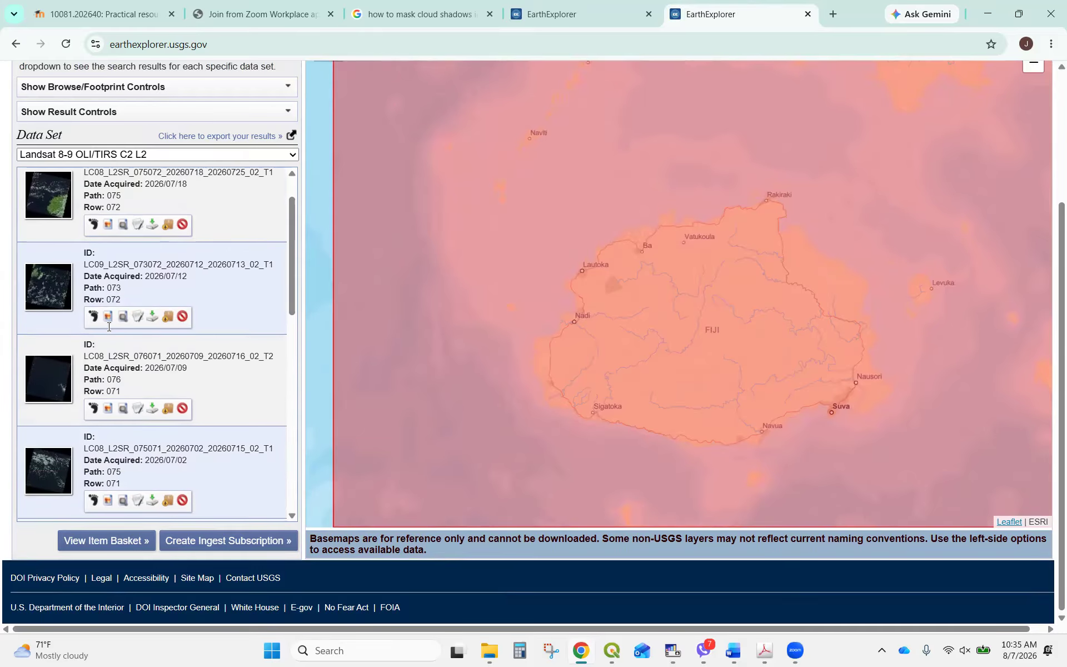
{"action": "scroll", "coordinate": [118, 371], "scroll_direction": "down", "scroll_amount": 4}
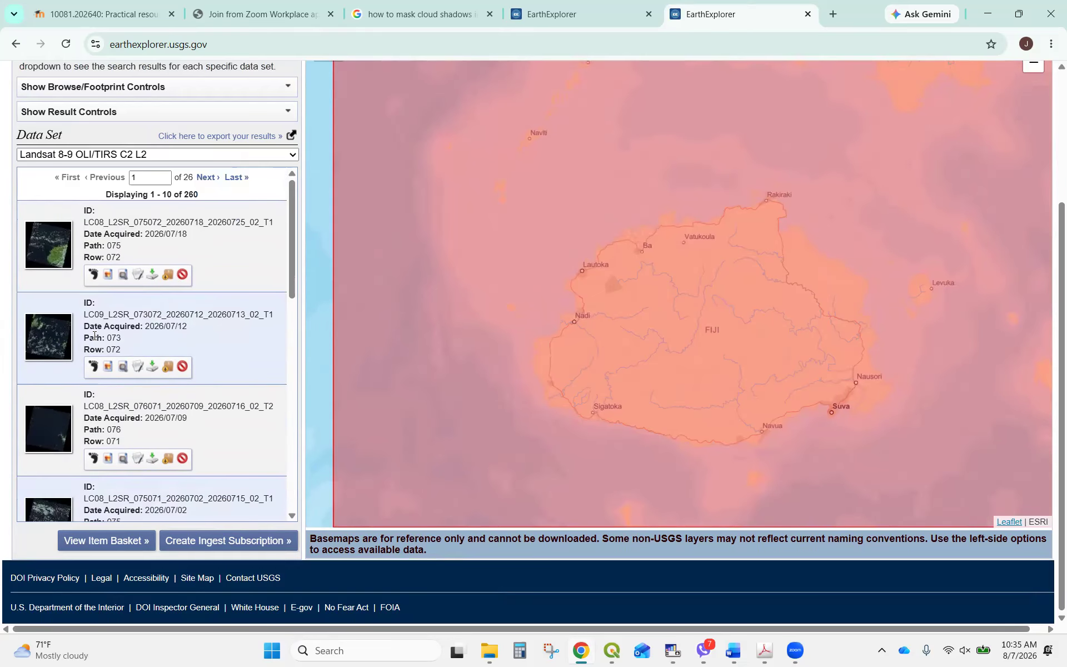
{"action": "scroll", "coordinate": [95, 337], "scroll_direction": "down", "scroll_amount": 7}
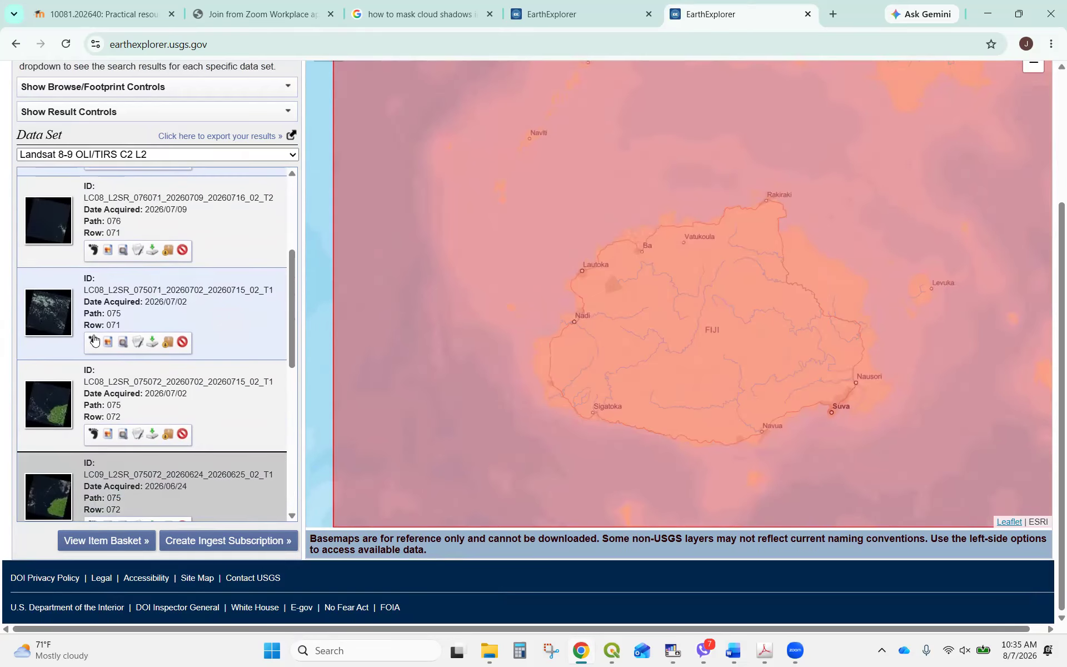
{"action": "scroll", "coordinate": [94, 340], "scroll_direction": "up", "scroll_amount": 6}
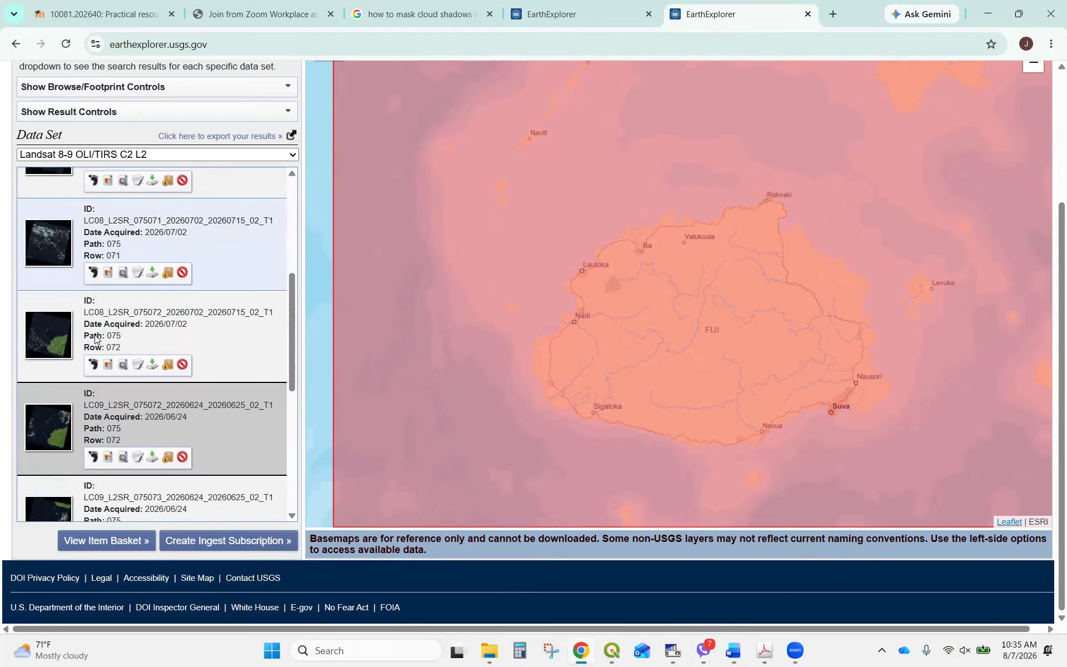
{"action": "scroll", "coordinate": [98, 342], "scroll_direction": "down", "scroll_amount": 1}
{"action": "scroll", "coordinate": [97, 340], "scroll_direction": "down", "scroll_amount": 6}
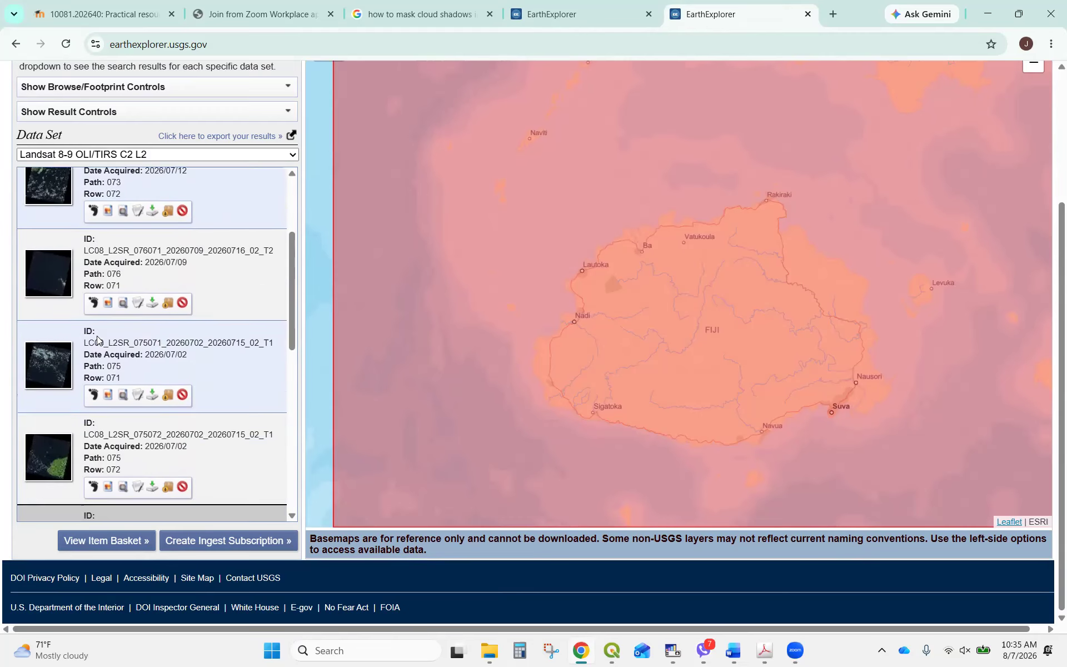
{"action": "scroll", "coordinate": [97, 336], "scroll_direction": "down", "scroll_amount": 3}
{"action": "scroll", "coordinate": [97, 337], "scroll_direction": "up", "scroll_amount": 12}
{"action": "scroll", "coordinate": [97, 336], "scroll_direction": "down", "scroll_amount": 5}
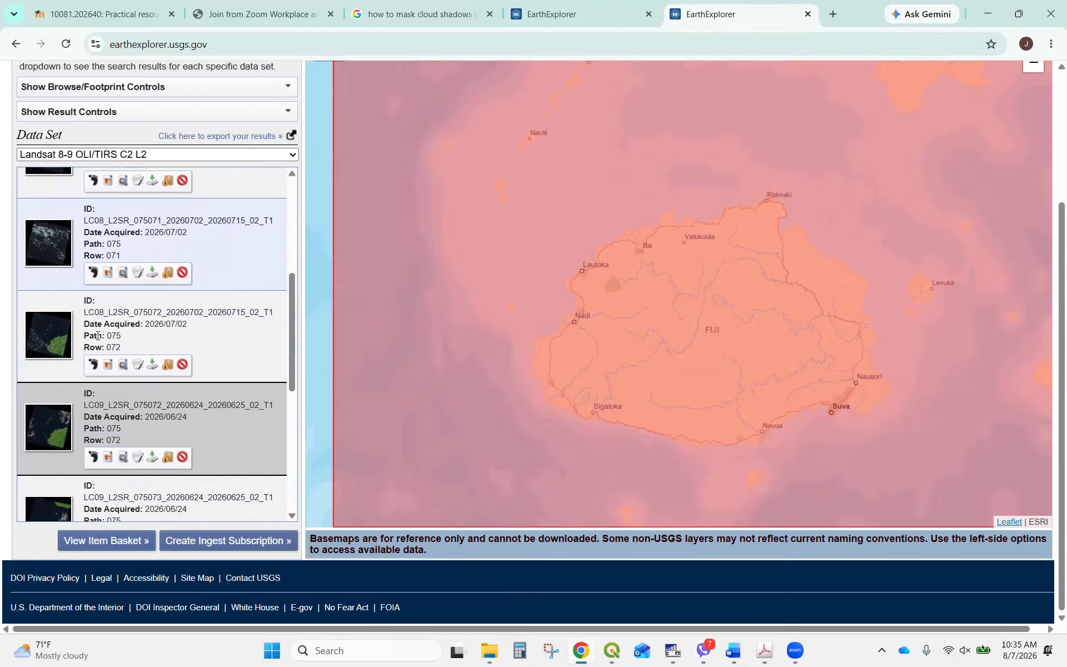
{"action": "scroll", "coordinate": [97, 336], "scroll_direction": "down", "scroll_amount": 1}
{"action": "scroll", "coordinate": [97, 335], "scroll_direction": "up", "scroll_amount": 1}
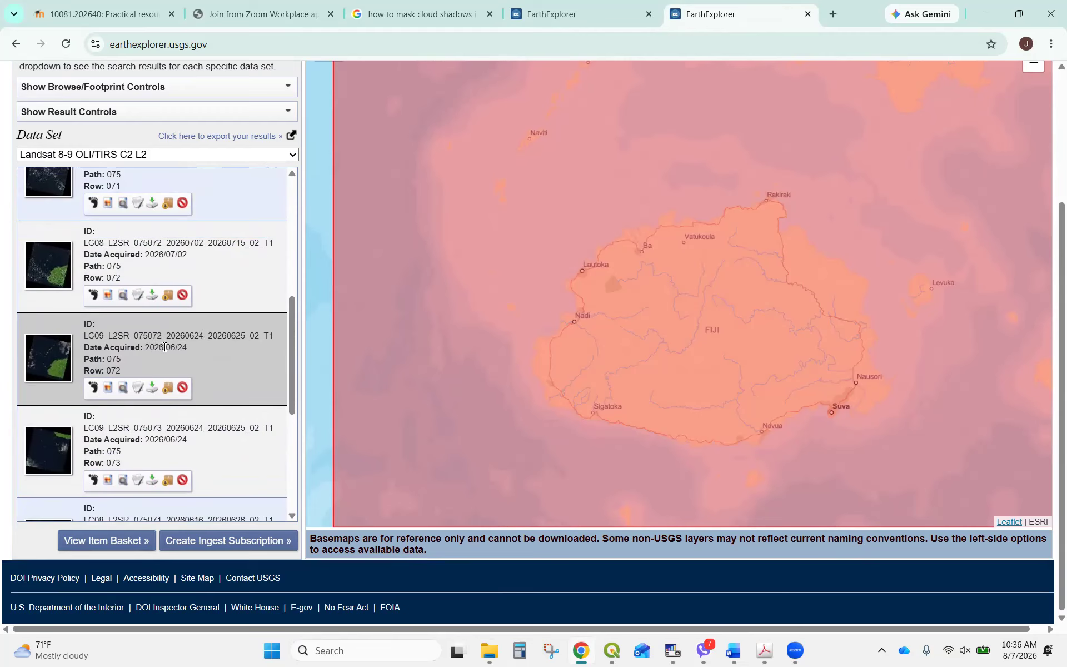
{"action": "scroll", "coordinate": [162, 348], "scroll_direction": "up", "scroll_amount": 2}
{"action": "scroll", "coordinate": [163, 351], "scroll_direction": "up", "scroll_amount": 3}
{"action": "scroll", "coordinate": [162, 352], "scroll_direction": "up", "scroll_amount": 2}
{"action": "scroll", "coordinate": [161, 345], "scroll_direction": "up", "scroll_amount": 1}
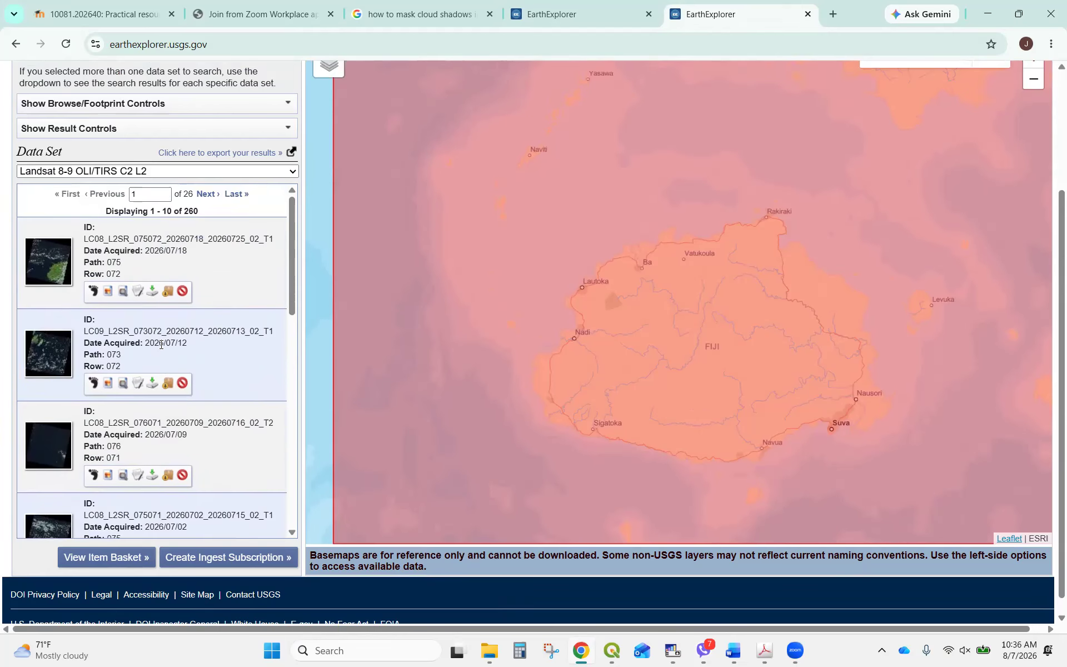
{"action": "scroll", "coordinate": [154, 354], "scroll_direction": "down", "scroll_amount": 5}
{"action": "scroll", "coordinate": [153, 353], "scroll_direction": "down", "scroll_amount": 4}
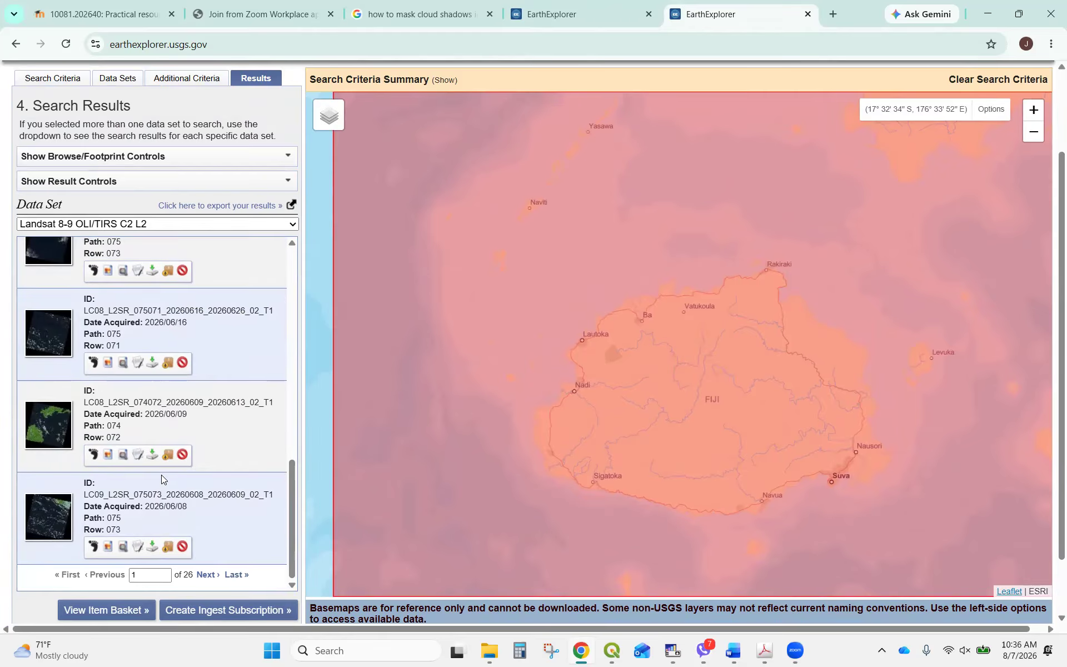
Open the full display of scene LC09_L2SR_075072_20260624_20260625_02_T1 in a new window.
{"action": "scroll", "coordinate": [159, 456], "scroll_direction": "up", "scroll_amount": 1}
{"action": "scroll", "coordinate": [155, 437], "scroll_direction": "up", "scroll_amount": 2}
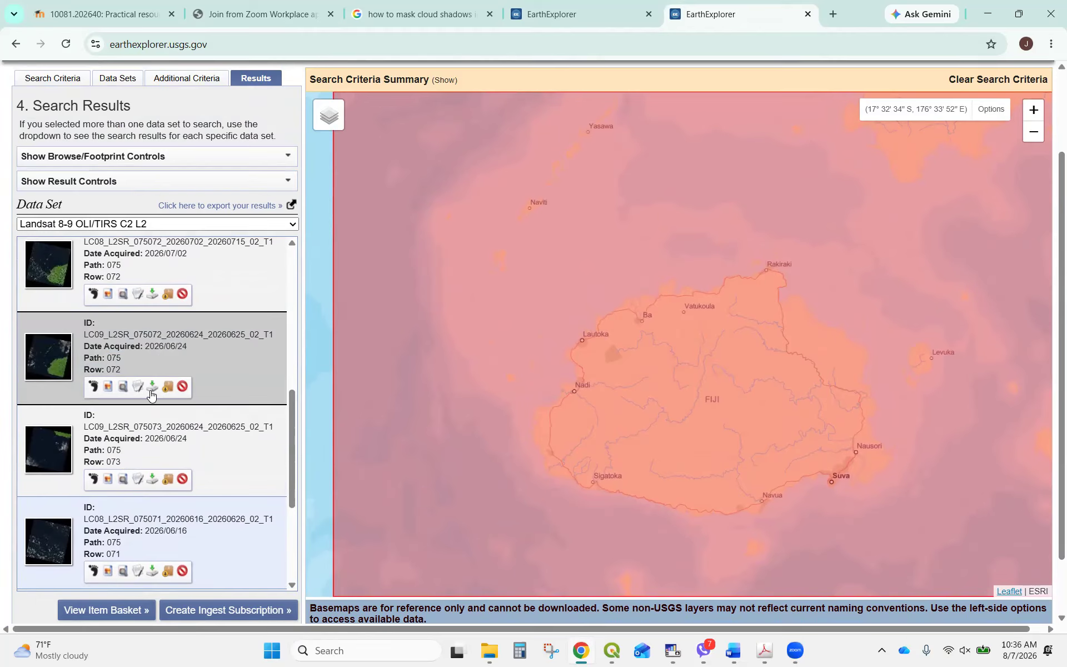
{"action": "left_click", "coordinate": [142, 355]}
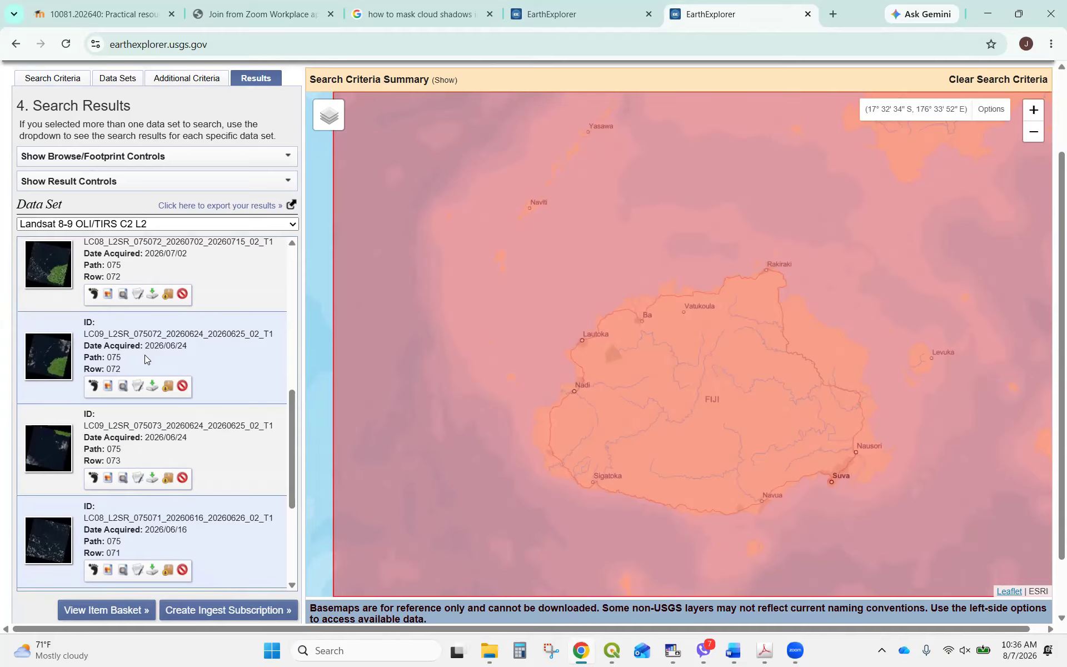
{"action": "left_click", "coordinate": [71, 360]}
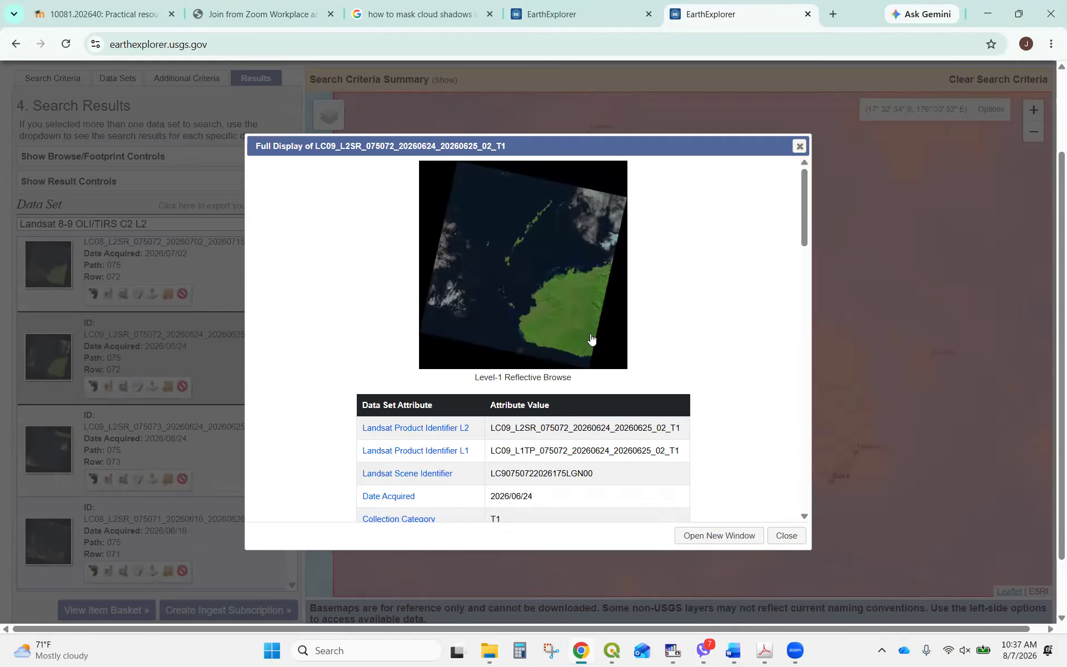
{"action": "scroll", "coordinate": [594, 344], "scroll_direction": "down", "scroll_amount": 15}
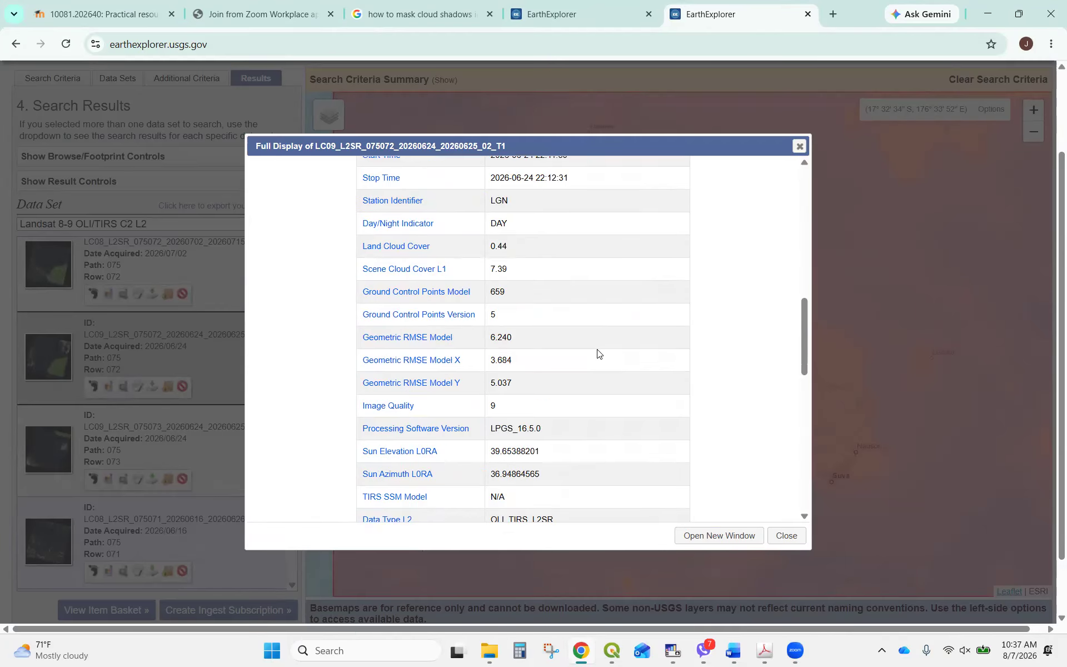
{"action": "left_click", "coordinate": [727, 543]}
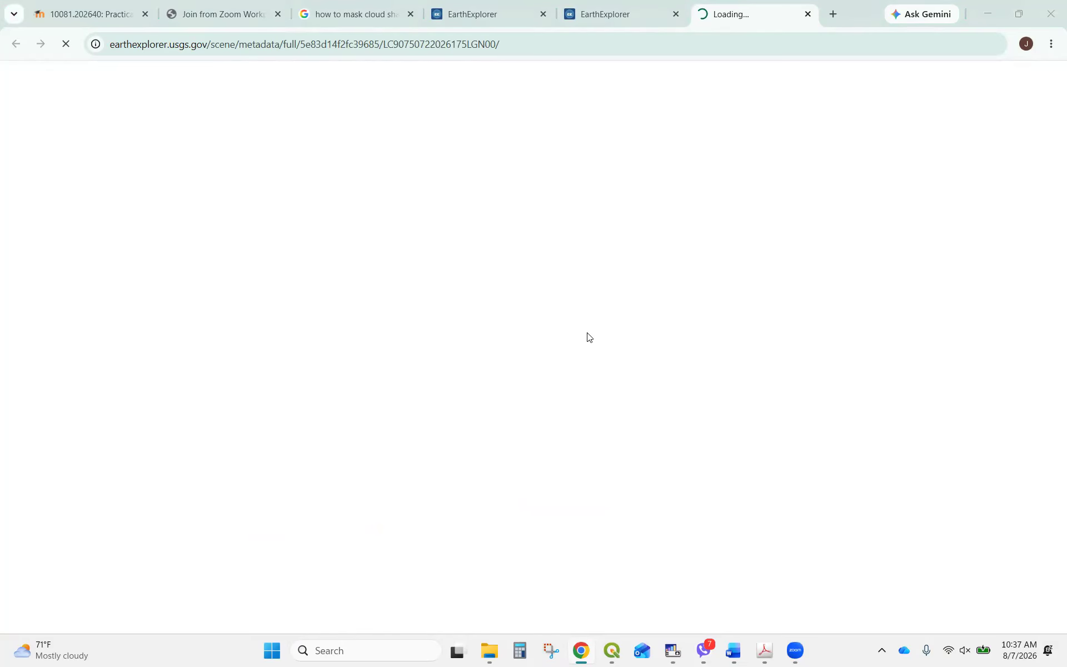
Open the download options for the scene from the end of its metadata page.
{"action": "scroll", "coordinate": [591, 334], "scroll_direction": "down", "scroll_amount": 15}
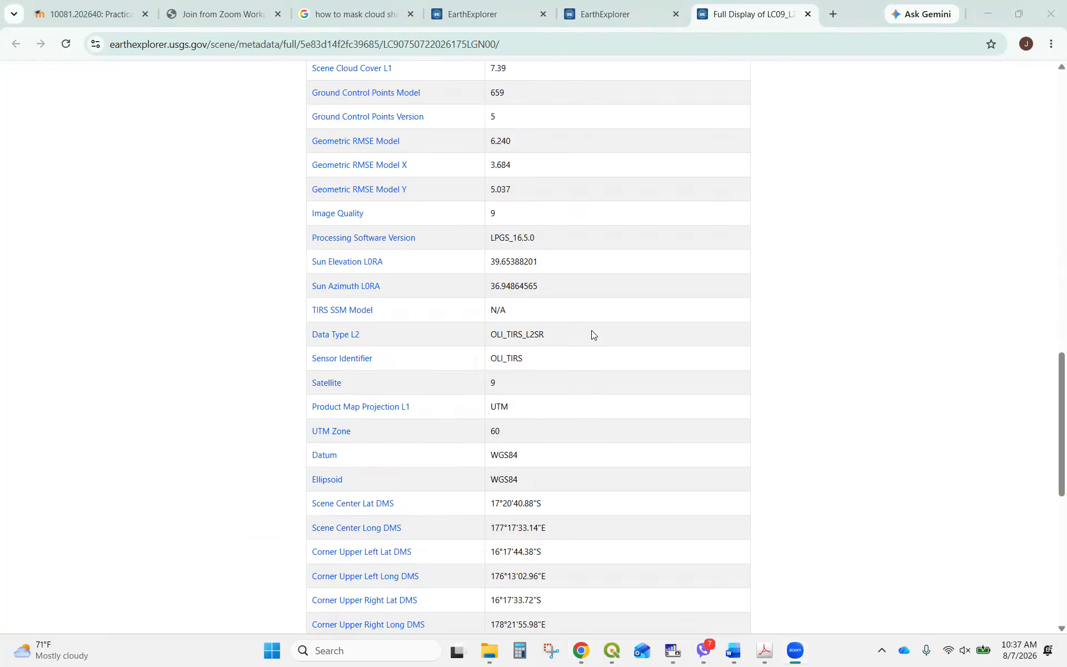
{"action": "scroll", "coordinate": [591, 330], "scroll_direction": "down", "scroll_amount": 6}
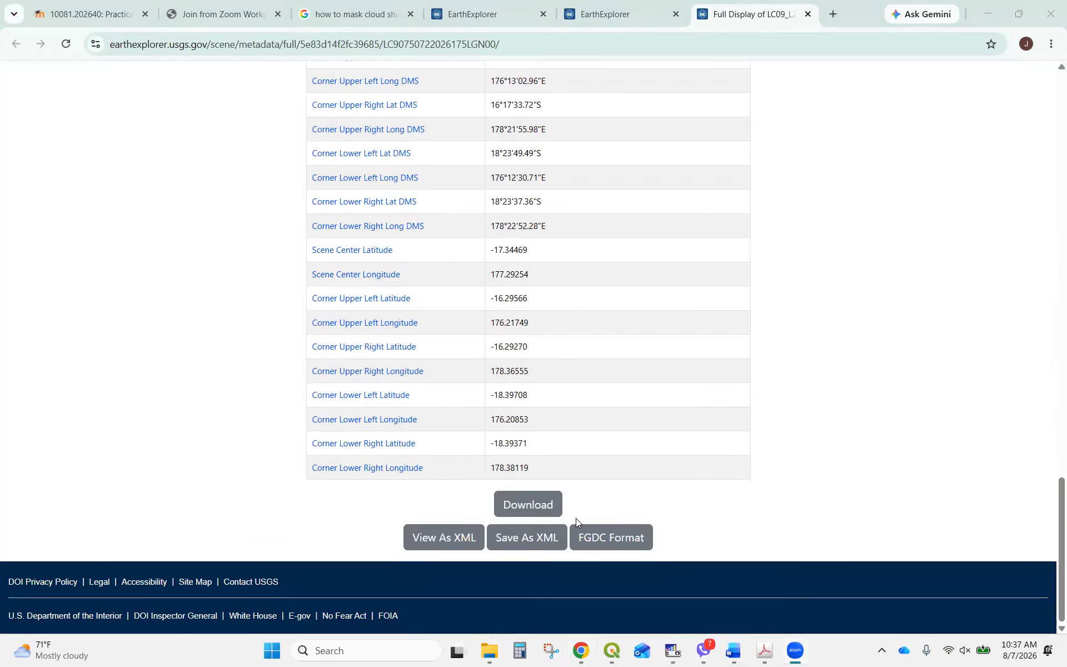
{"action": "left_click", "coordinate": [514, 499]}
{"action": "left_click", "coordinate": [517, 502]}
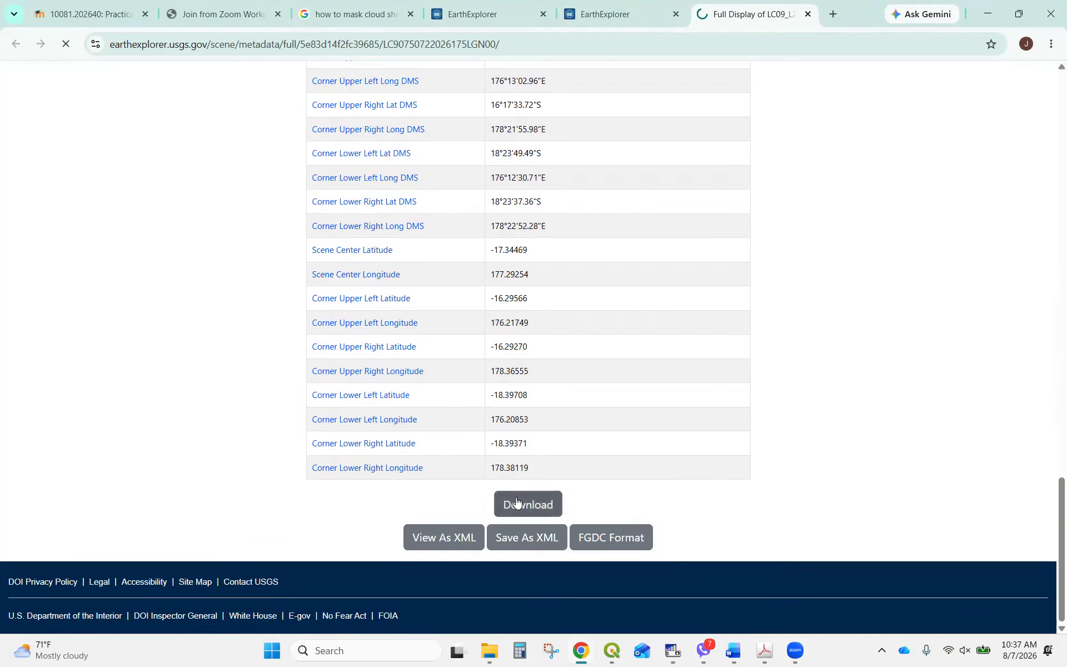
{"action": "left_click", "coordinate": [517, 500]}
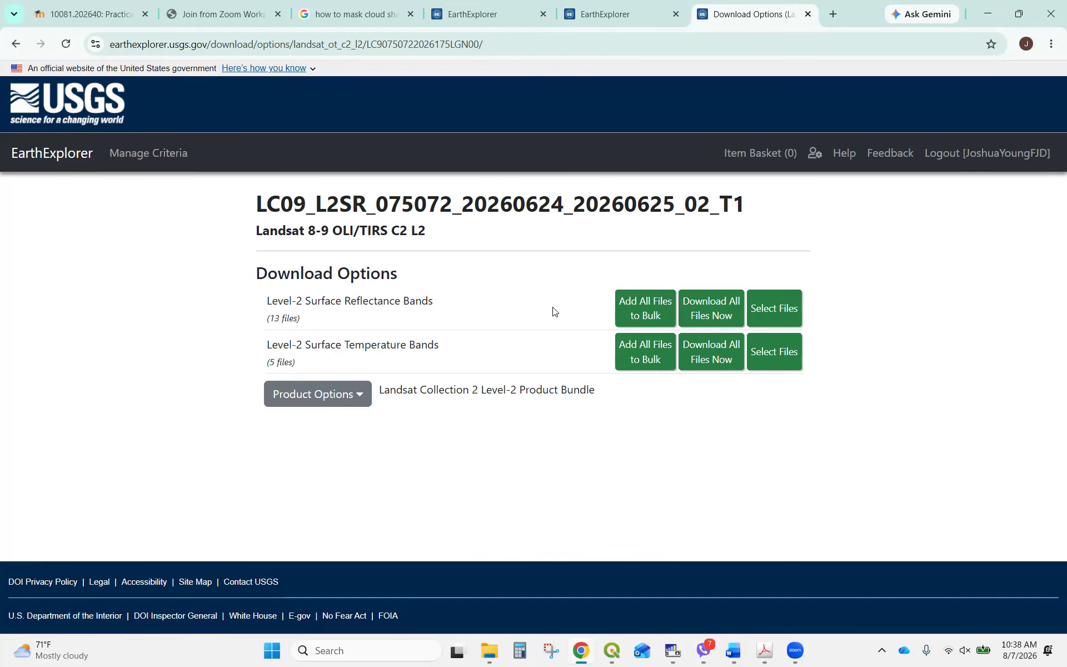
View the selectable files of the Level-2 Surface Reflectance Bands, and close the file list and the download options page.
{"action": "left_click", "coordinate": [781, 306]}
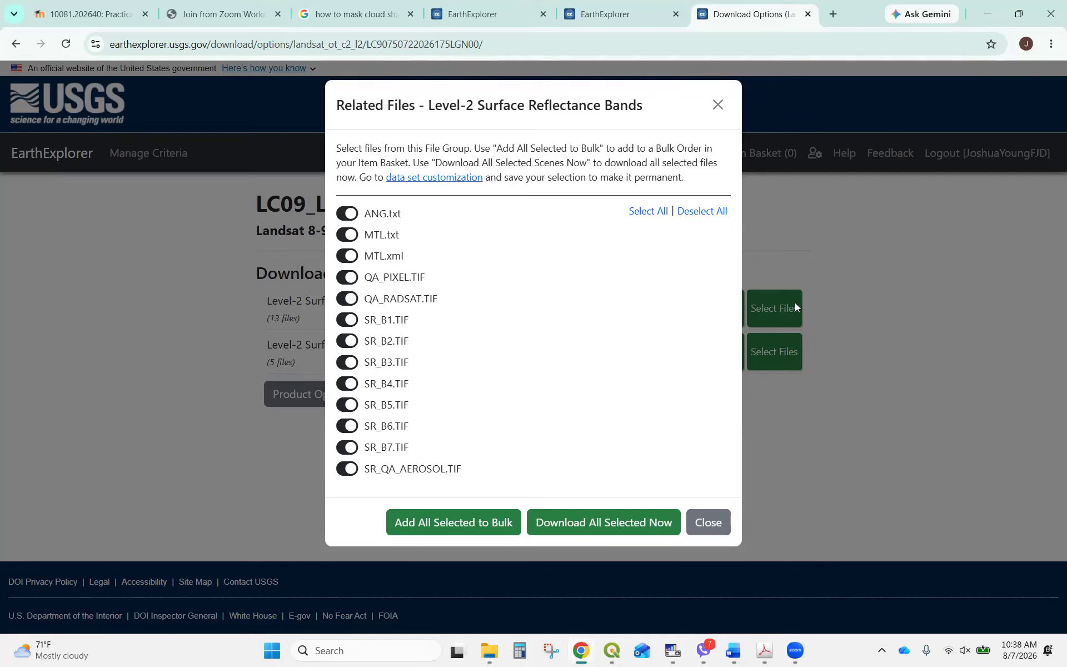
{"action": "left_click", "coordinate": [717, 105]}
{"action": "left_click", "coordinate": [805, 311]}
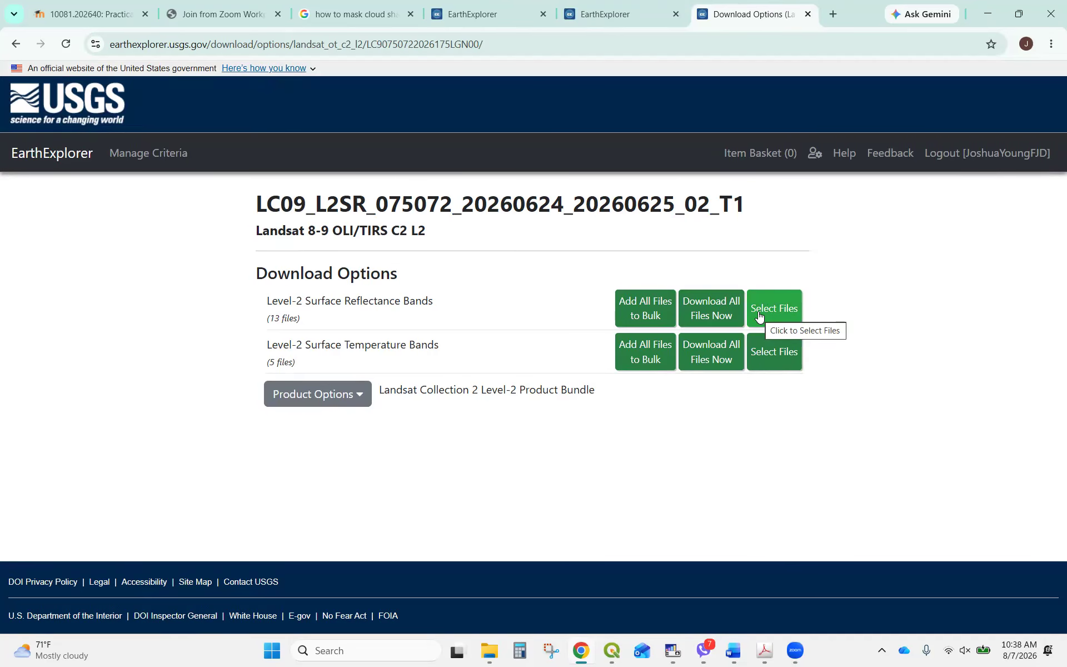
{"action": "left_click", "coordinate": [811, 14]}
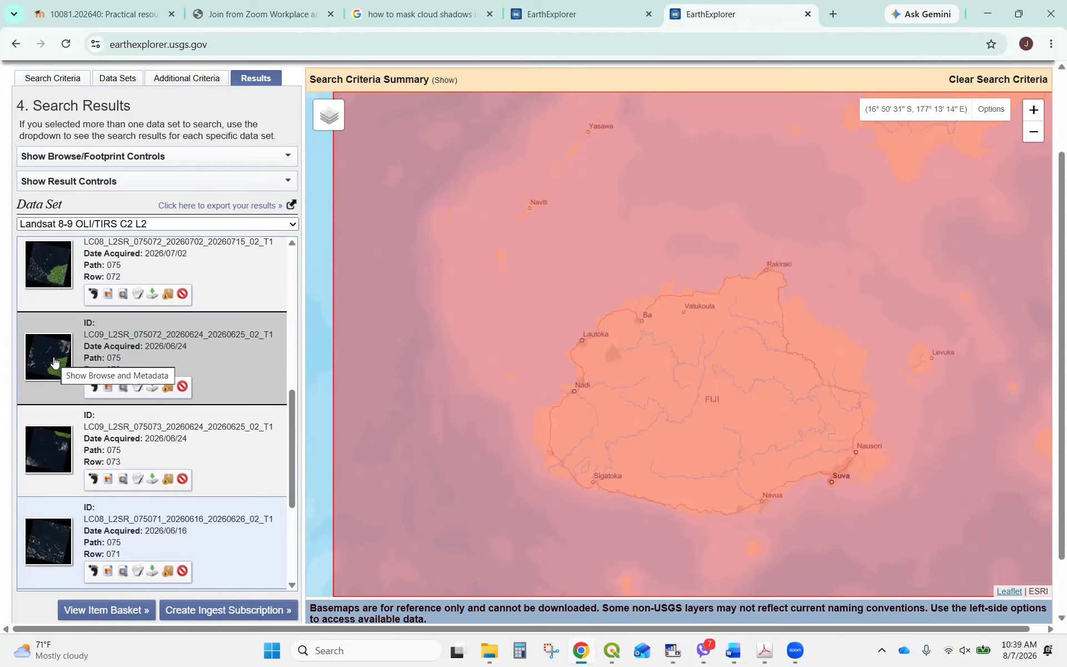
{"action": "right_click", "coordinate": [2, 369]}
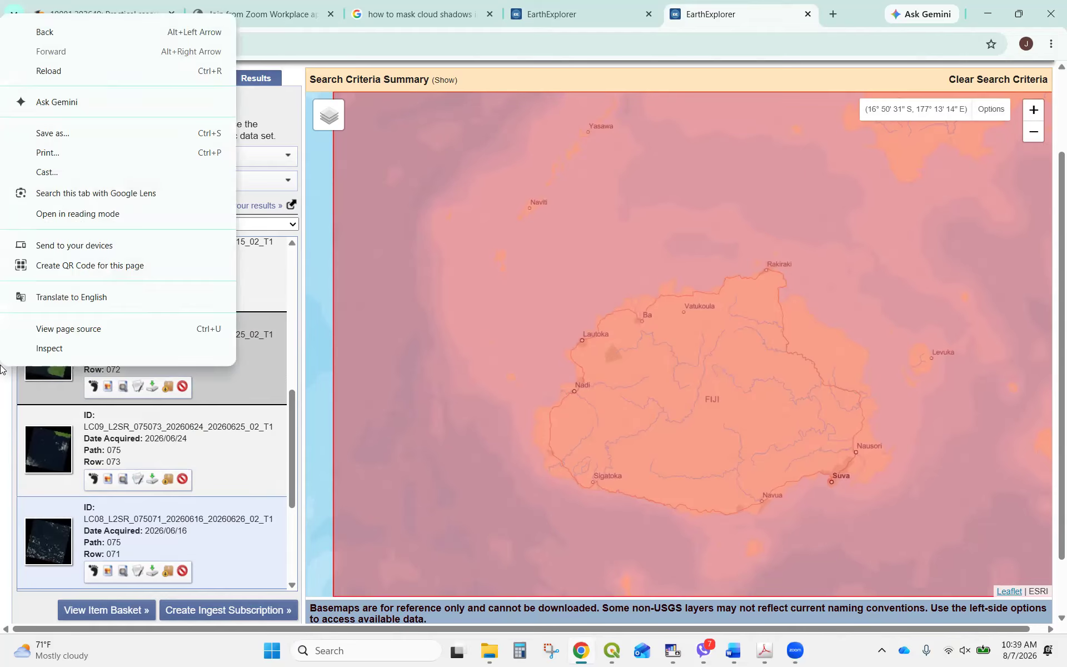
{"action": "left_click", "coordinate": [561, 43]}
{"action": "left_click", "coordinate": [560, 43]}
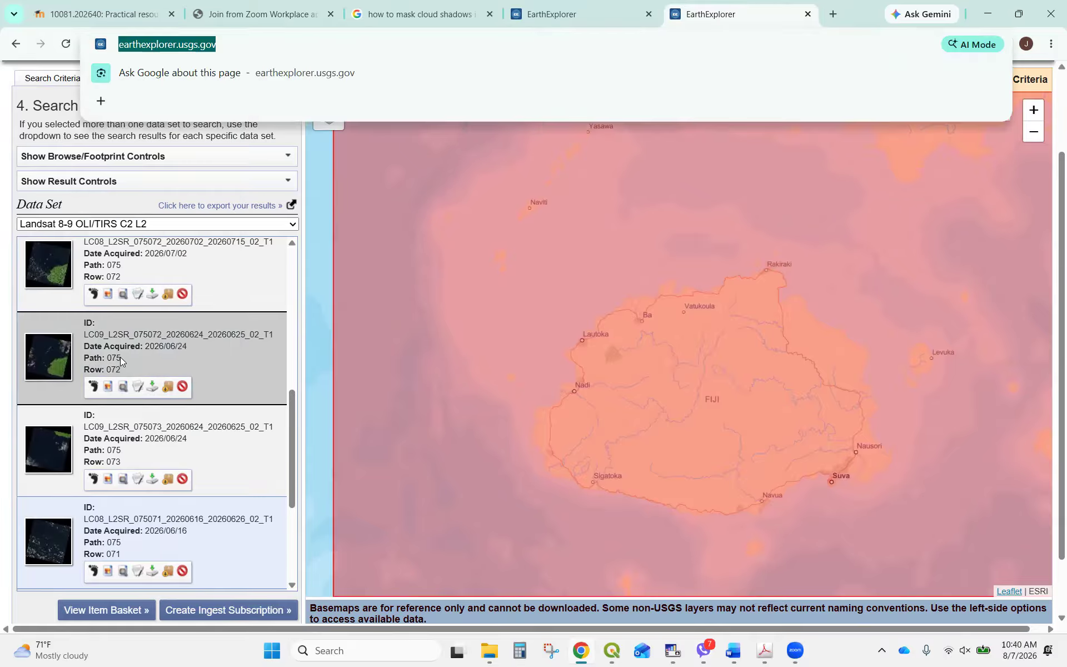
Show the browse and metadata of the 2026/06/24 scene at path 075, row 072, and open the display in a new window.
{"action": "left_click", "coordinate": [48, 362]}
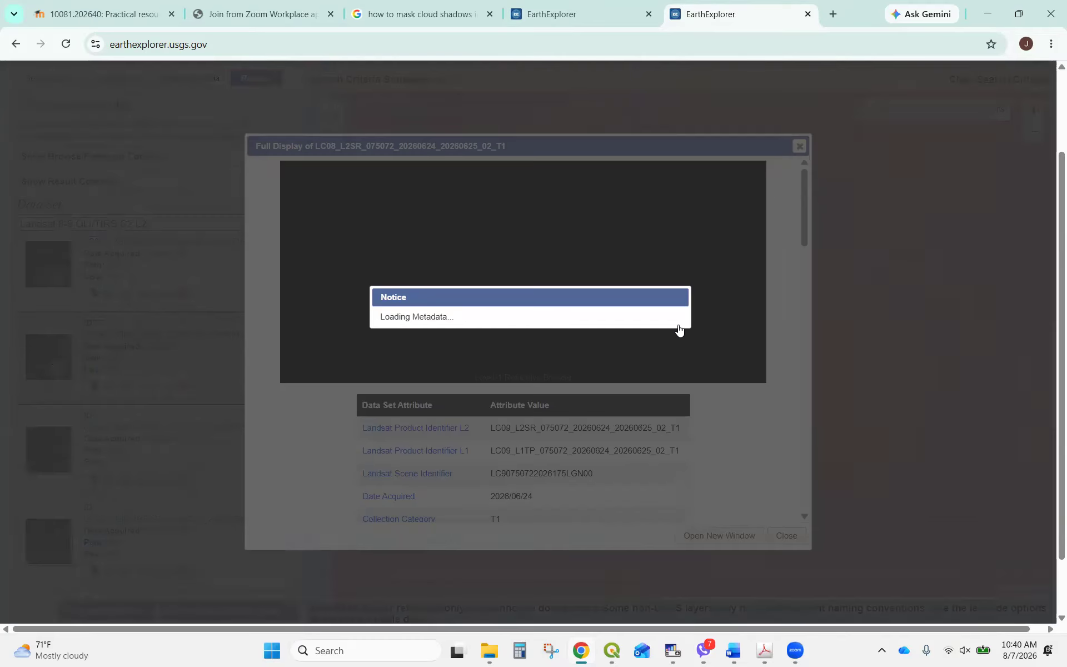
{"action": "scroll", "coordinate": [676, 331], "scroll_direction": "down", "scroll_amount": 8}
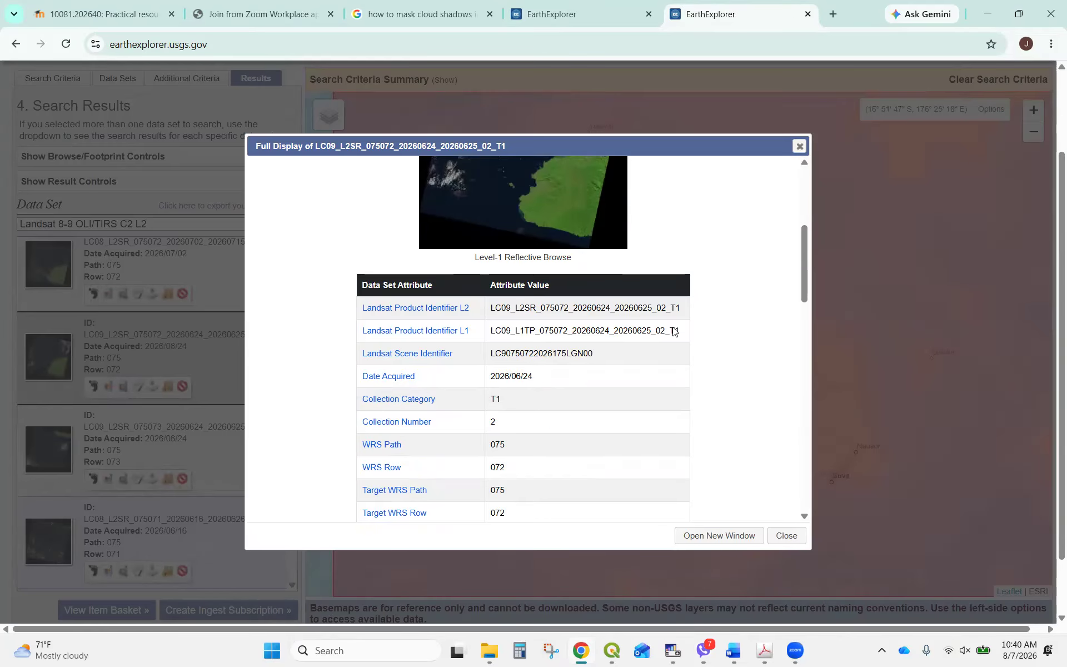
{"action": "scroll", "coordinate": [673, 331], "scroll_direction": "down", "scroll_amount": 15}
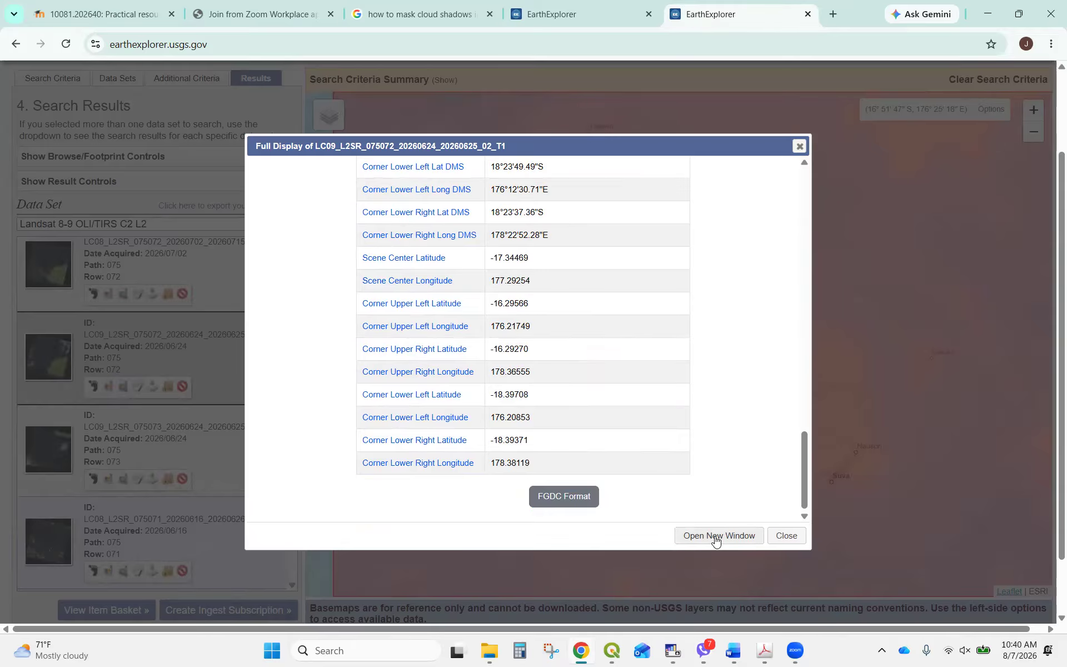
{"action": "left_click", "coordinate": [716, 536]}
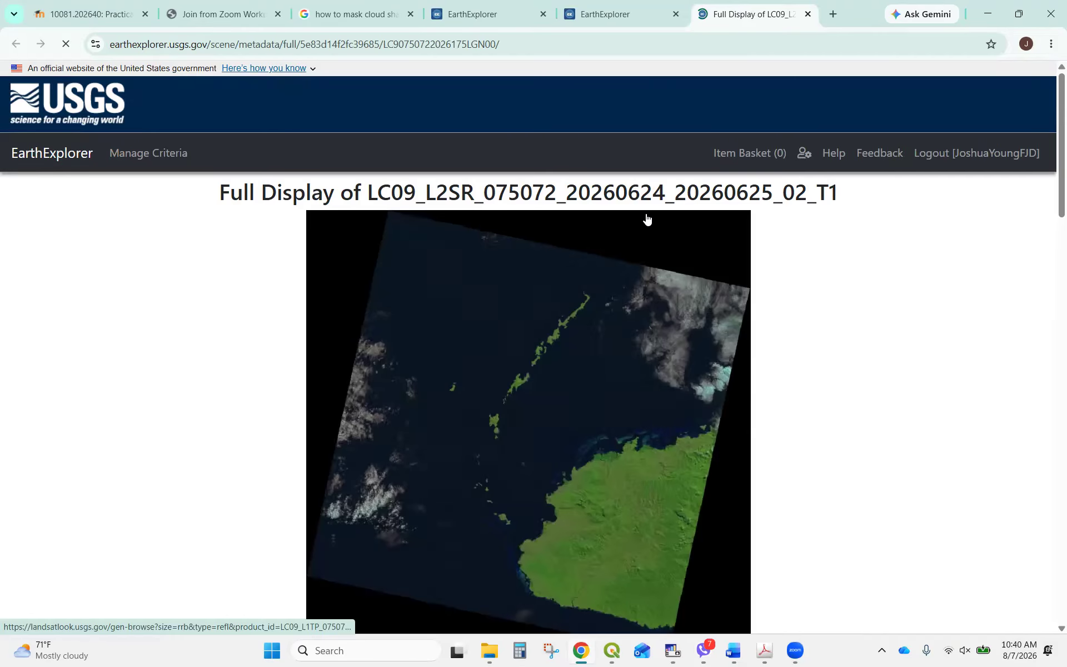
Look through the scene's metadata page down to its download option and close the page.
{"action": "scroll", "coordinate": [648, 225], "scroll_direction": "down", "scroll_amount": 7}
{"action": "scroll", "coordinate": [648, 225], "scroll_direction": "down", "scroll_amount": 20}
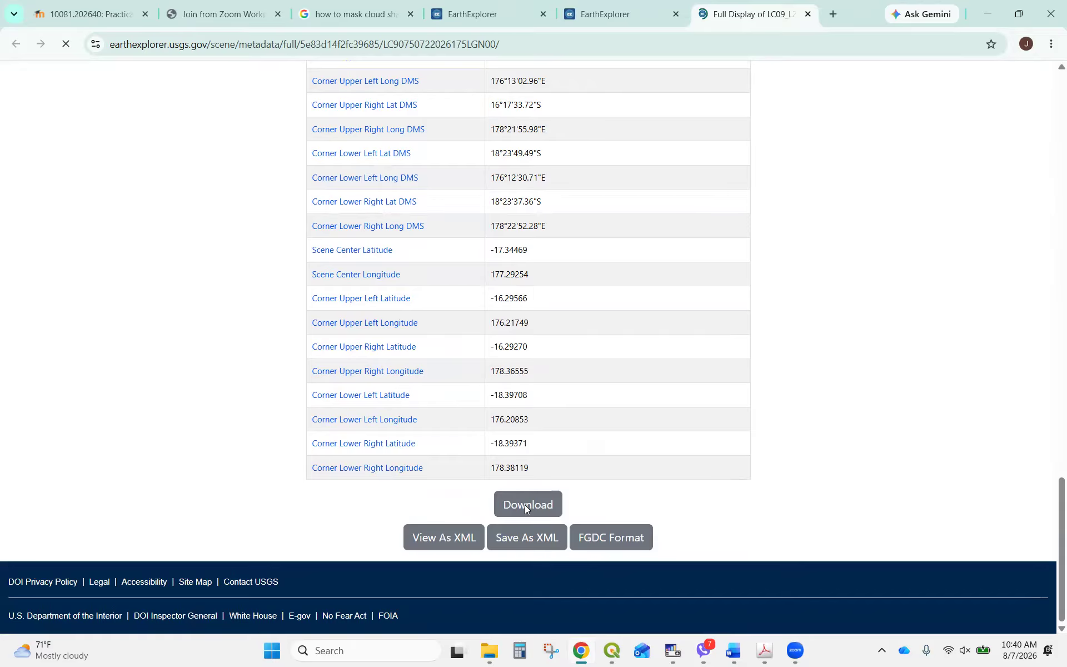
{"action": "scroll", "coordinate": [540, 420], "scroll_direction": "up", "scroll_amount": 20}
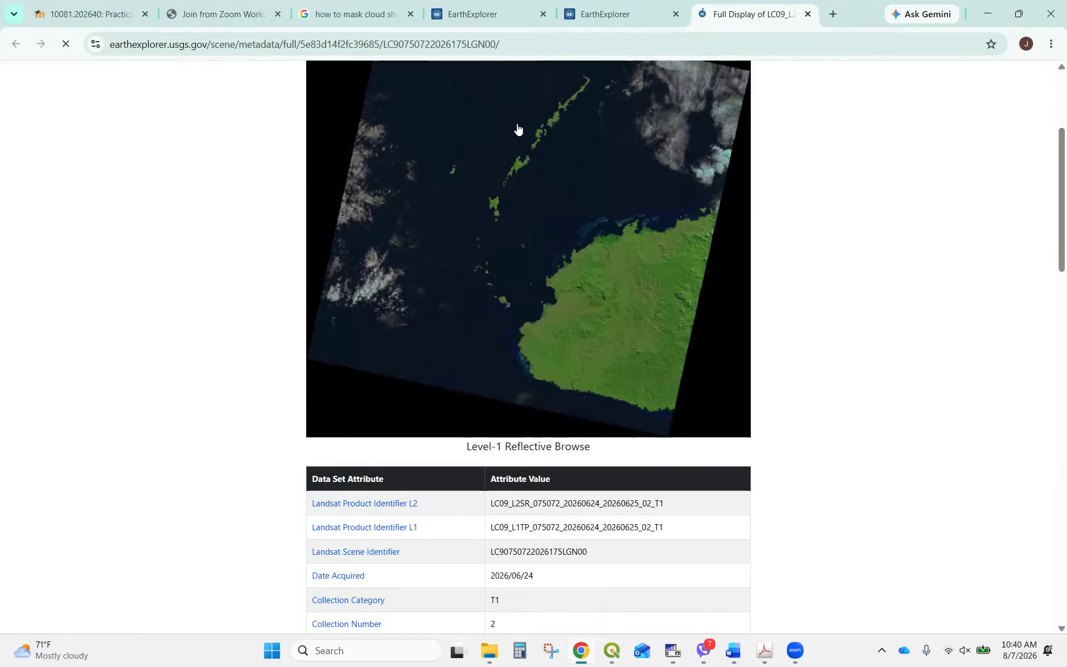
{"action": "key", "text": "ctrl+shift+Tab"}
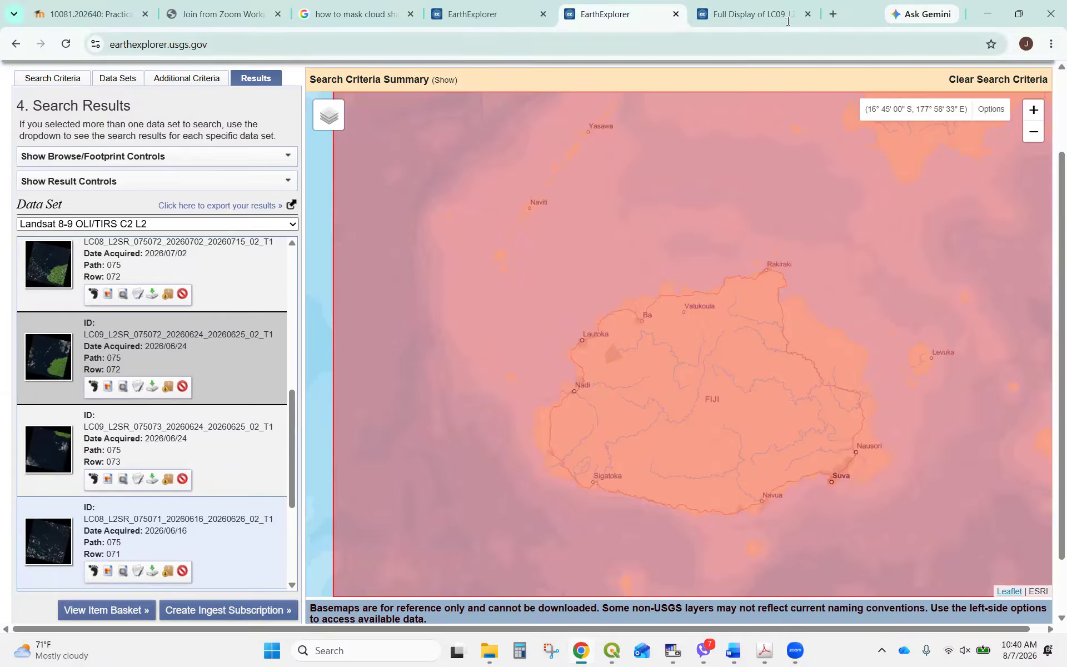
{"action": "left_click", "coordinate": [808, 14]}
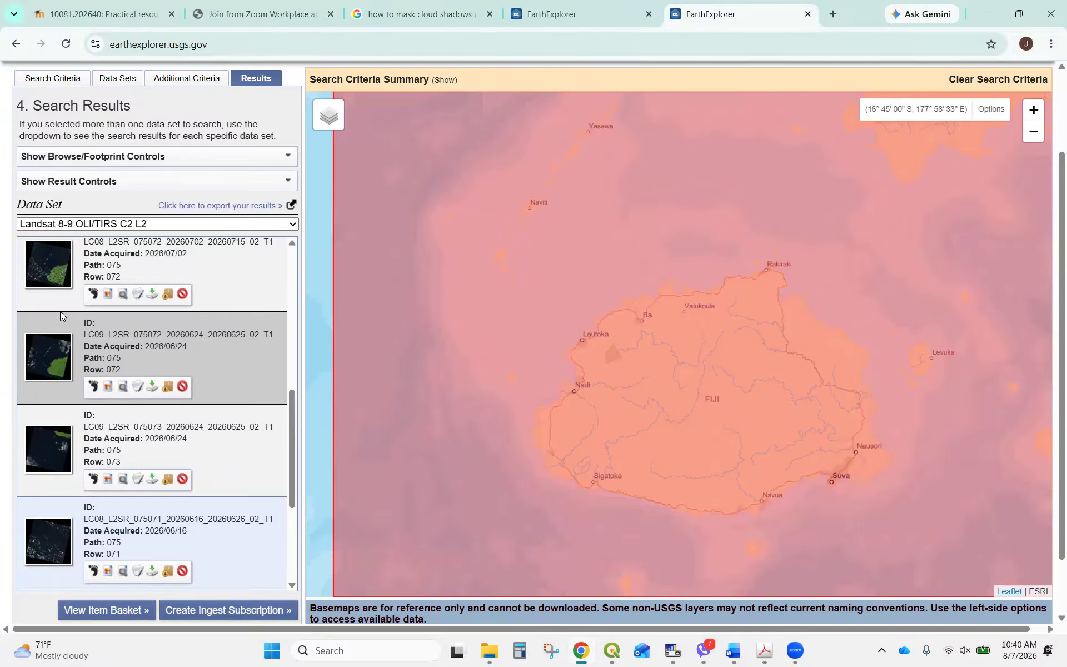
Reopen the full display of scene LC09_L2SR_075072_20260624_20260625_02_T1 in a new window and open its download options.
{"action": "left_click", "coordinate": [44, 360]}
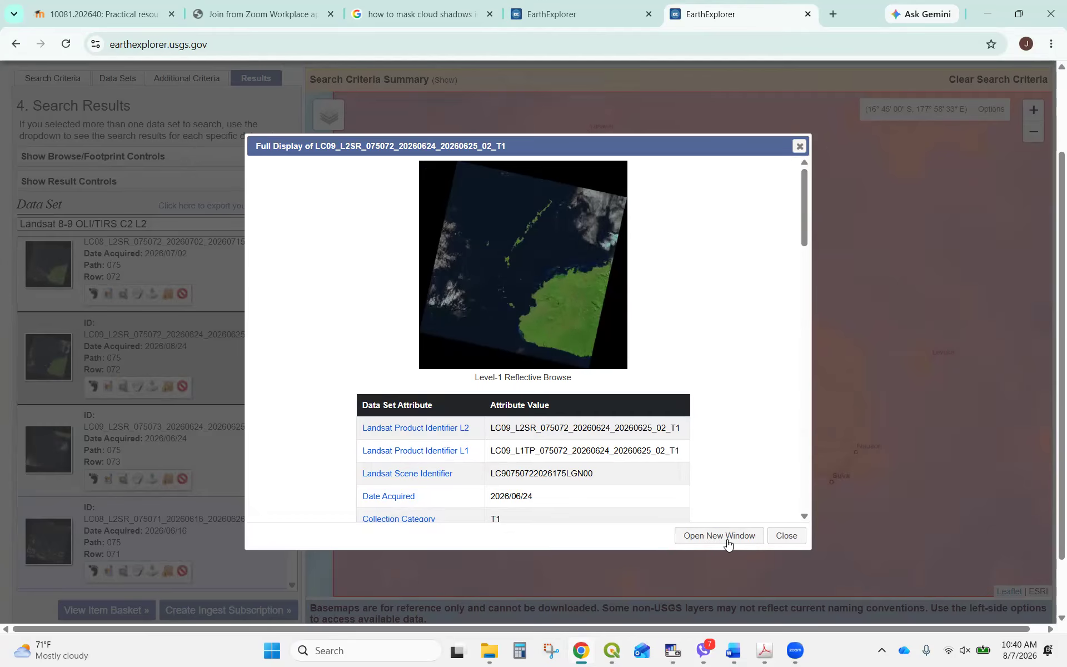
{"action": "left_click", "coordinate": [729, 543]}
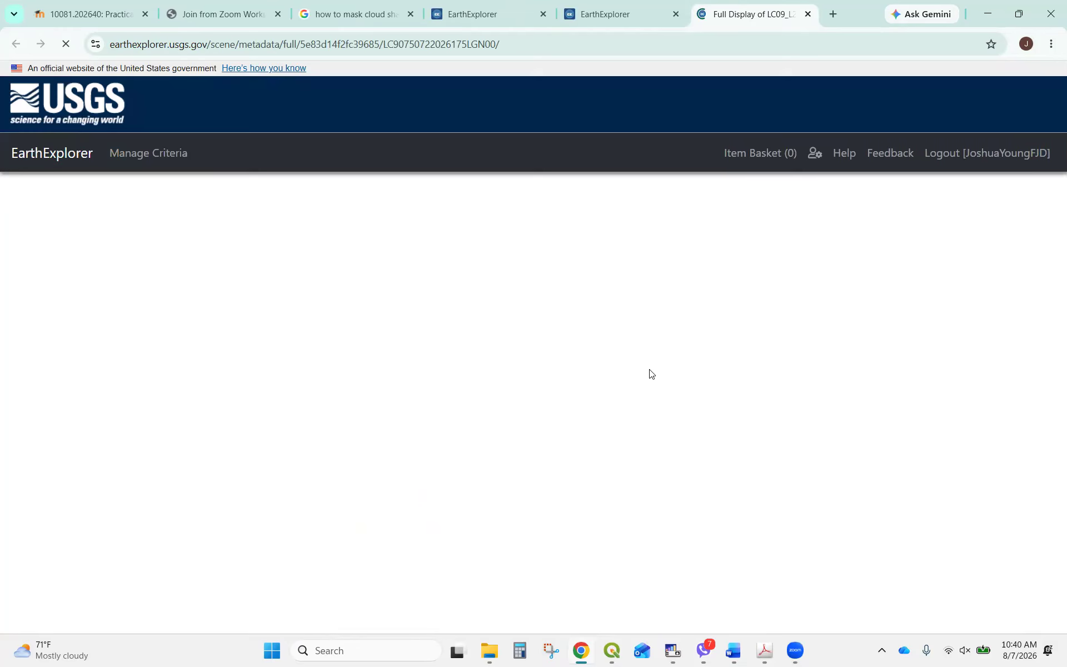
{"action": "scroll", "coordinate": [655, 367], "scroll_direction": "down", "scroll_amount": 1}
{"action": "scroll", "coordinate": [656, 367], "scroll_direction": "down", "scroll_amount": 15}
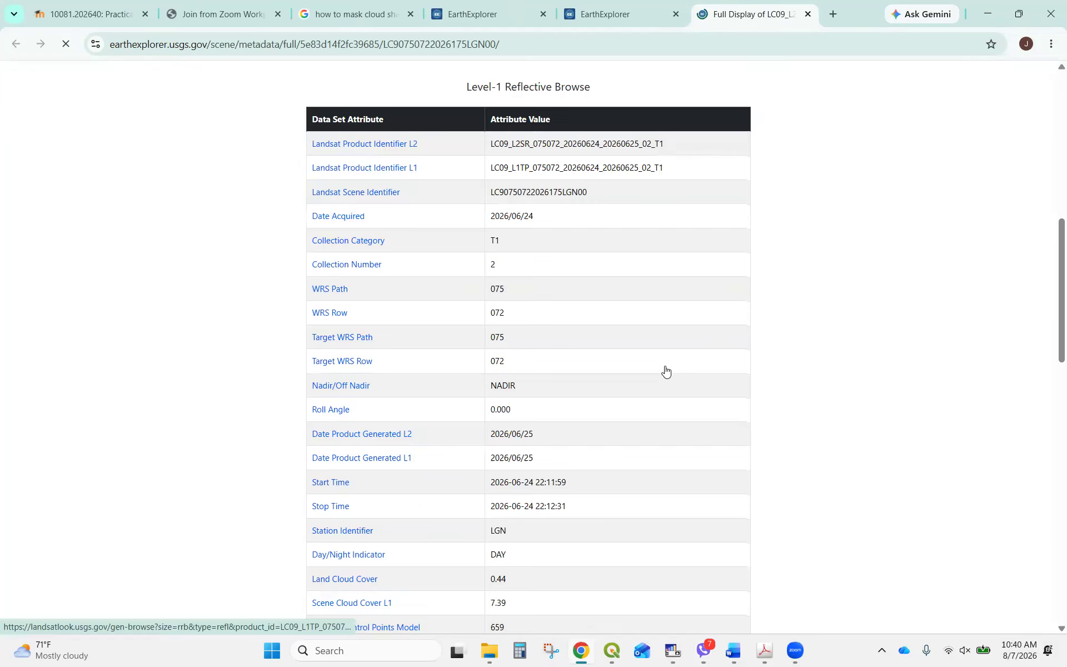
{"action": "left_click", "coordinate": [532, 509]}
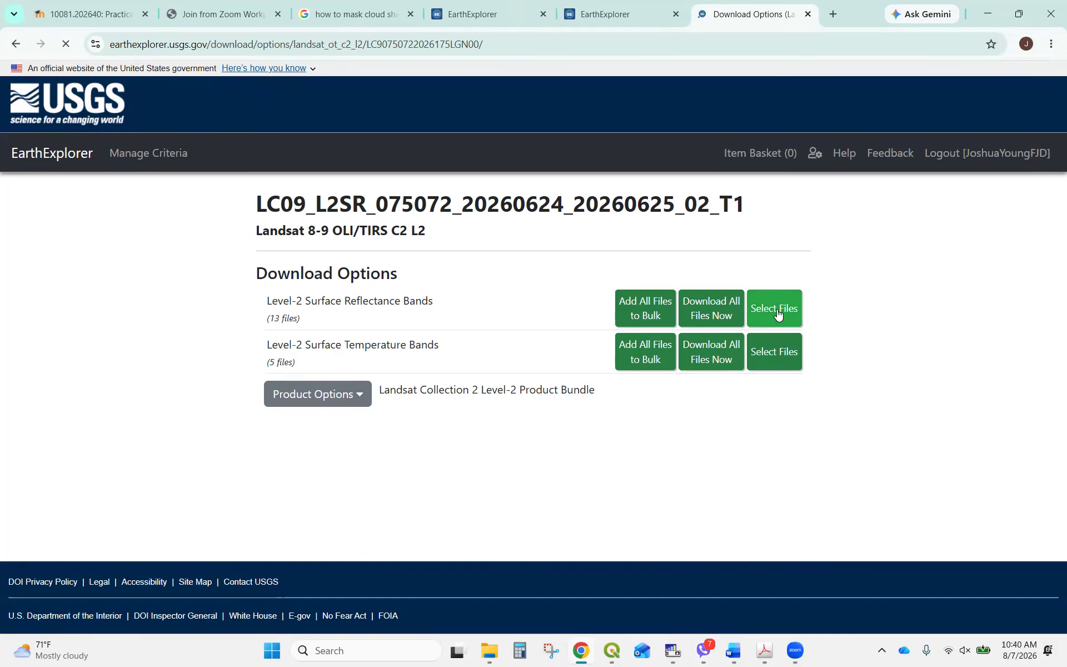
Open the file selection for the Level-2 Surface Reflectance Bands and deselect all files.
{"action": "left_click", "coordinate": [777, 312]}
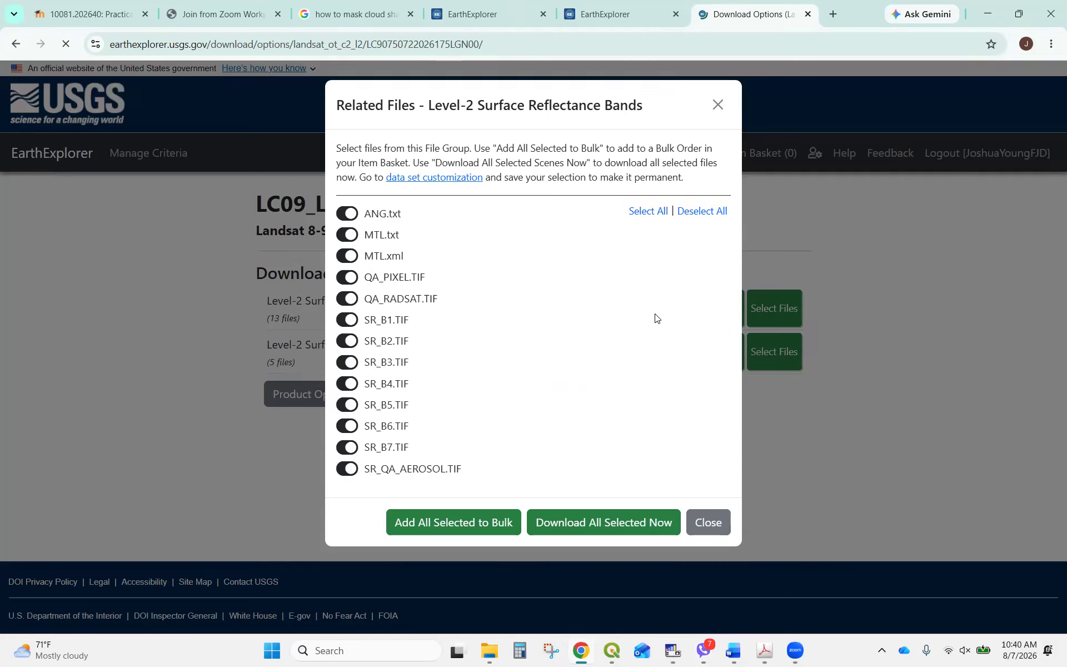
{"action": "left_click", "coordinate": [707, 213]}
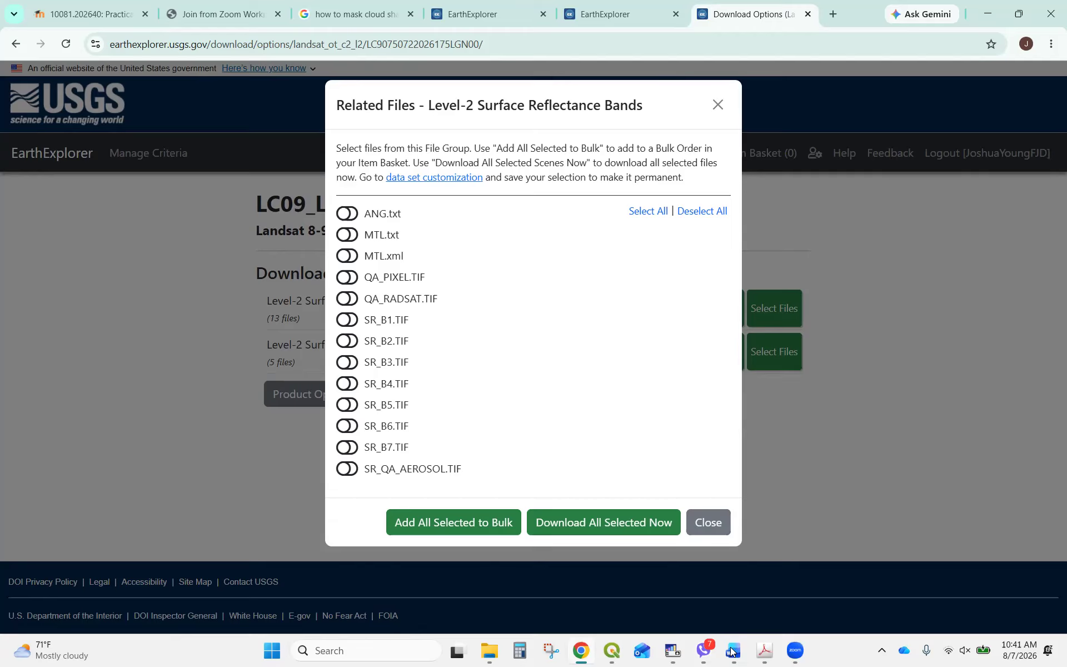
Switch to the Word document FBS700 Practical 4 NDVI Analysis QGIS and read the QGIS procedure and the Bands Required table.
{"action": "mouse_move", "coordinate": [733, 655]}
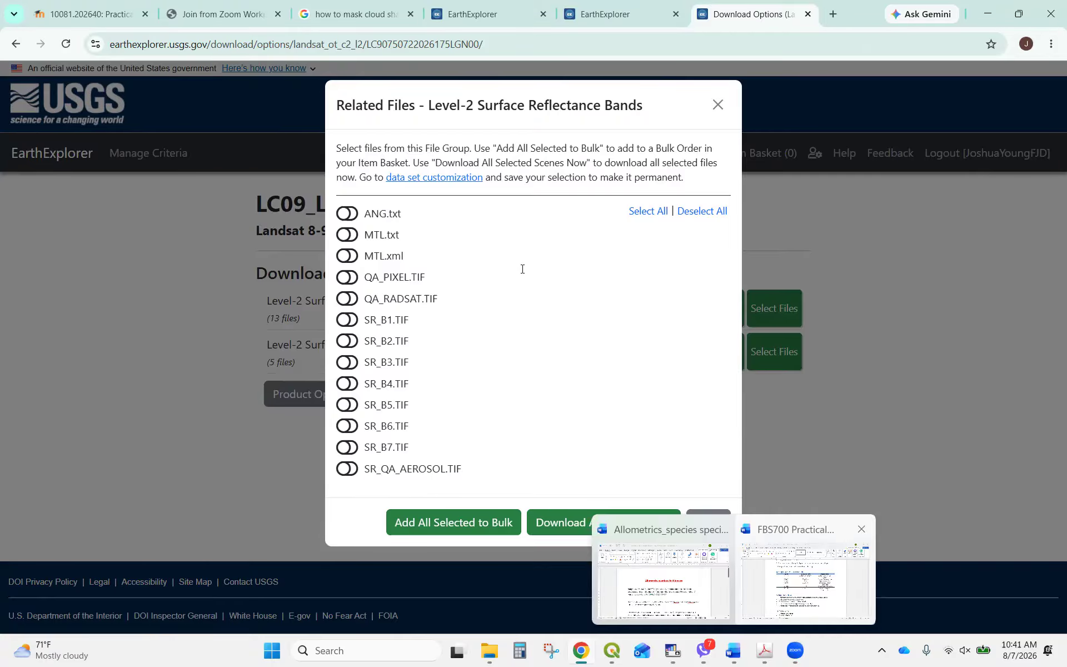
{"action": "scroll", "coordinate": [522, 269], "scroll_direction": "down", "scroll_amount": 8}
{"action": "scroll", "coordinate": [519, 270], "scroll_direction": "up", "scroll_amount": 5}
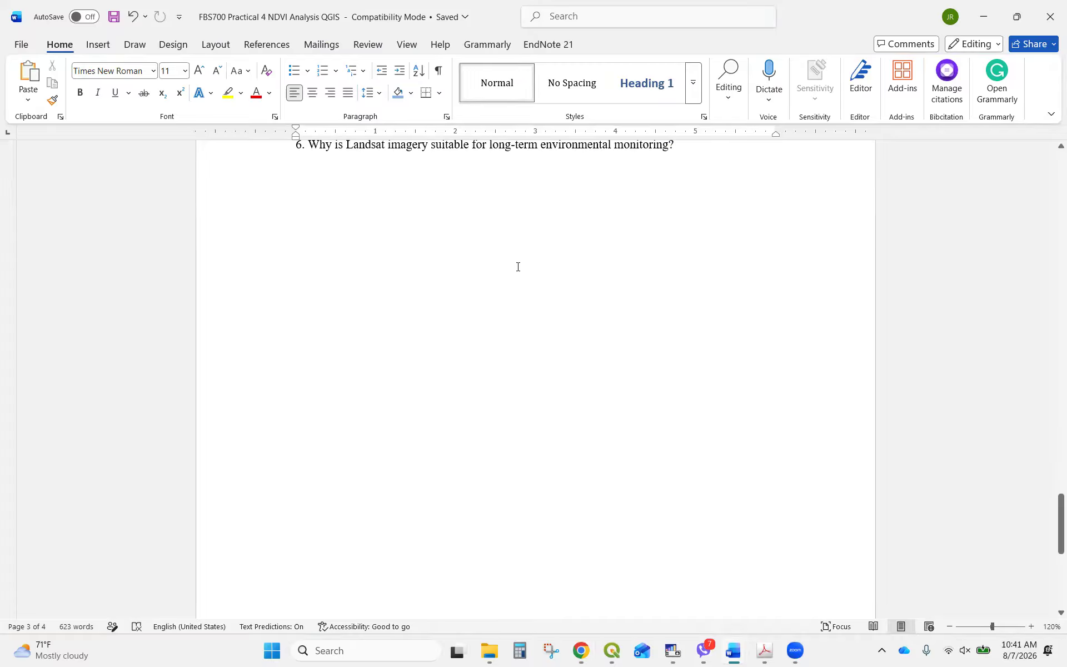
{"action": "scroll", "coordinate": [515, 267], "scroll_direction": "up", "scroll_amount": 5}
{"action": "scroll", "coordinate": [513, 267], "scroll_direction": "up", "scroll_amount": 6}
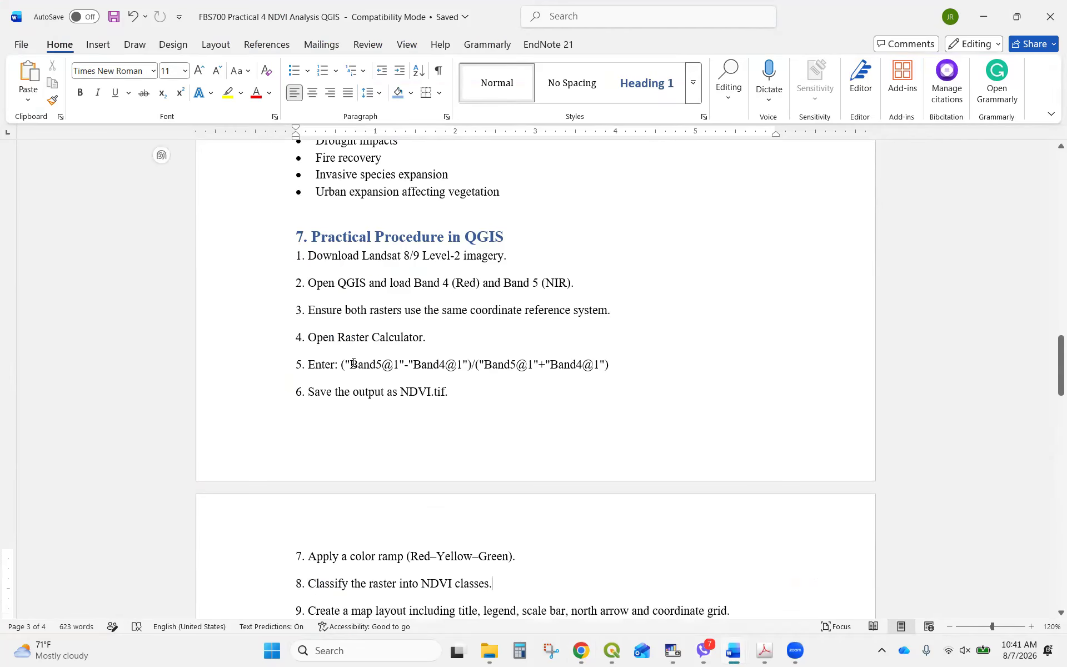
{"action": "scroll", "coordinate": [354, 362], "scroll_direction": "up", "scroll_amount": 1}
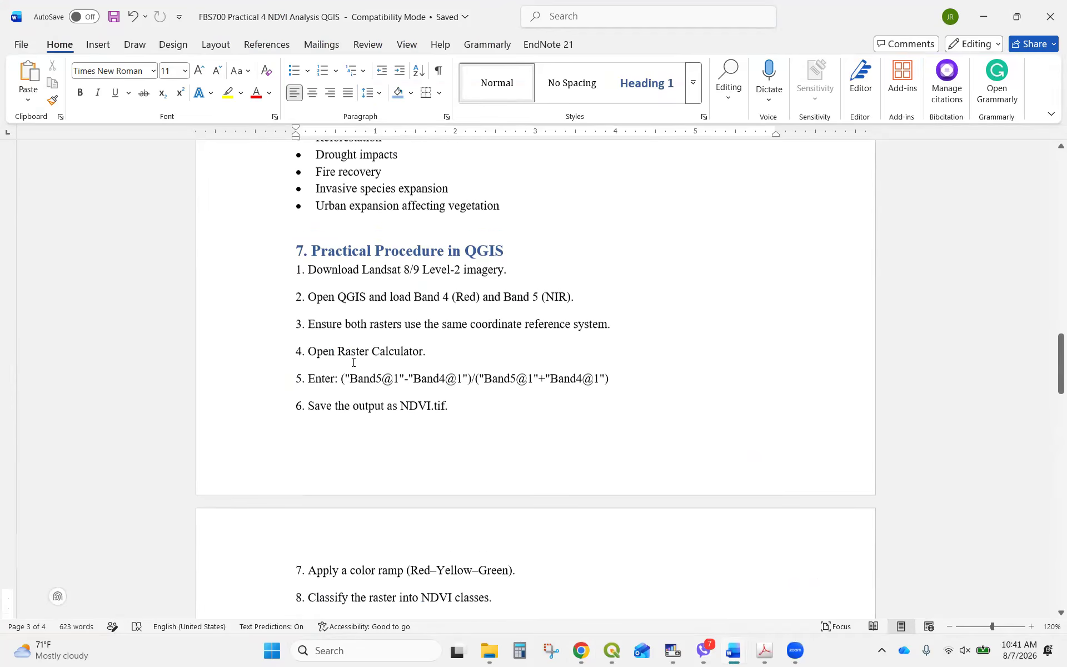
{"action": "scroll", "coordinate": [353, 363], "scroll_direction": "up", "scroll_amount": 6}
{"action": "scroll", "coordinate": [353, 363], "scroll_direction": "up", "scroll_amount": 10}
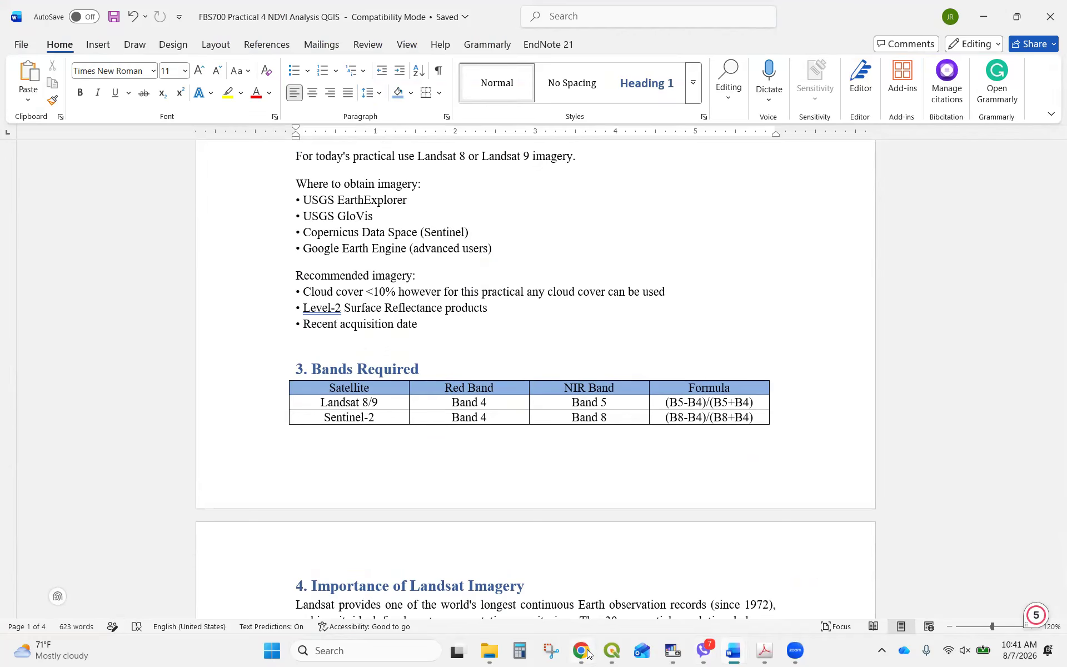
Switch back to the EarthExplorer search in Chrome and review the search criteria and the selected Landsat data set.
{"action": "key", "text": "alt+Tab"}
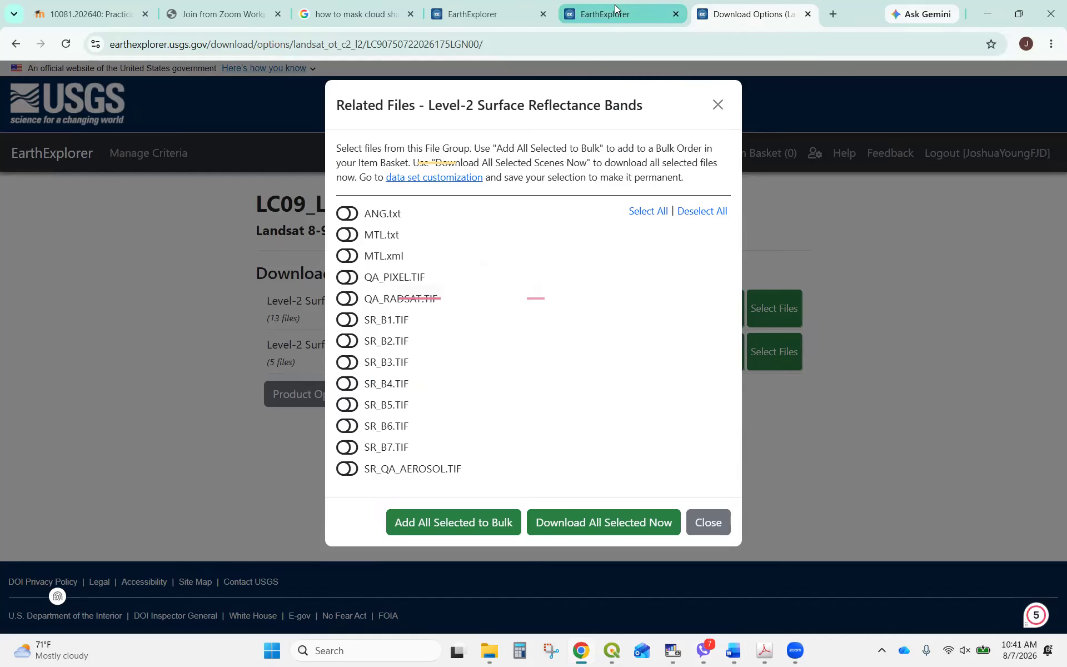
{"action": "left_click", "coordinate": [614, 7]}
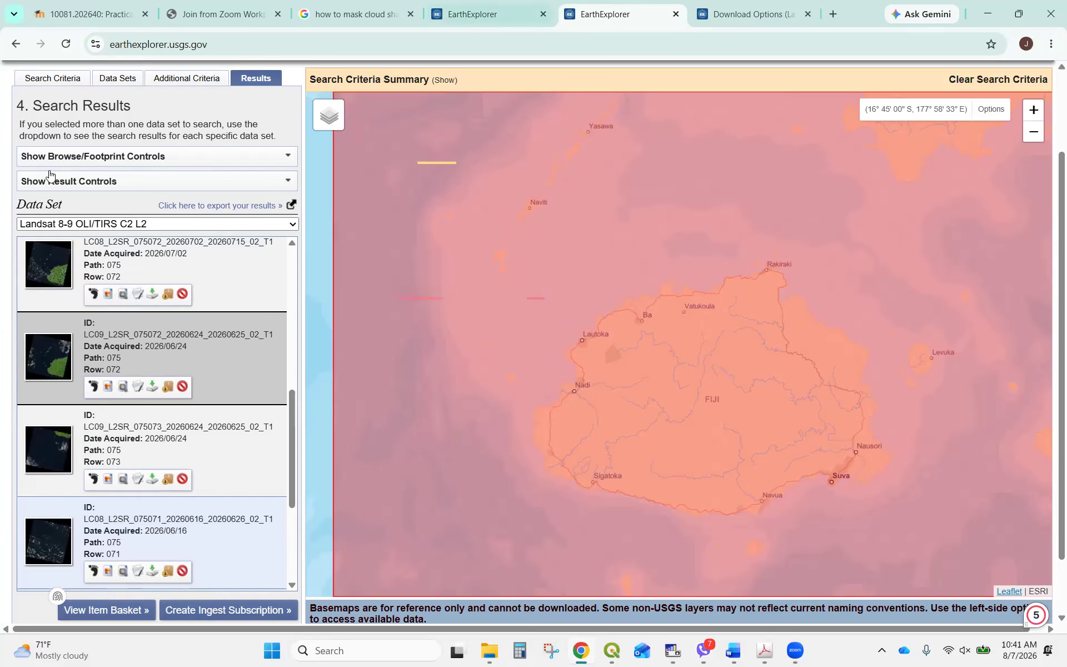
{"action": "scroll", "coordinate": [67, 186], "scroll_direction": "up", "scroll_amount": 2}
{"action": "left_click", "coordinate": [72, 187]}
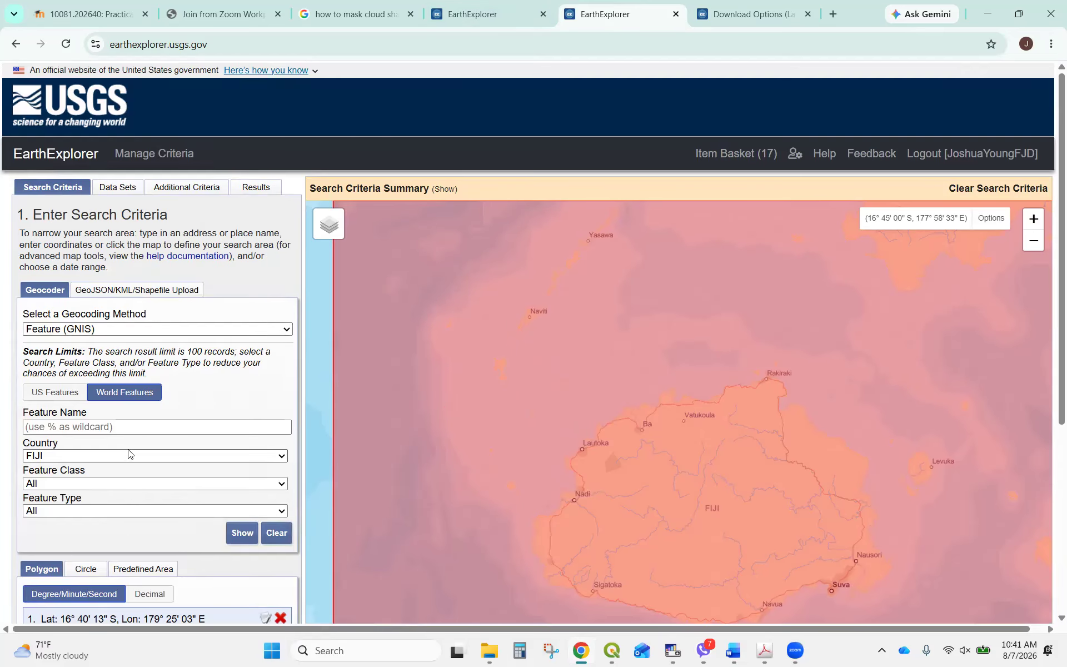
{"action": "scroll", "coordinate": [128, 453], "scroll_direction": "down", "scroll_amount": 5}
{"action": "scroll", "coordinate": [123, 422], "scroll_direction": "up", "scroll_amount": 5}
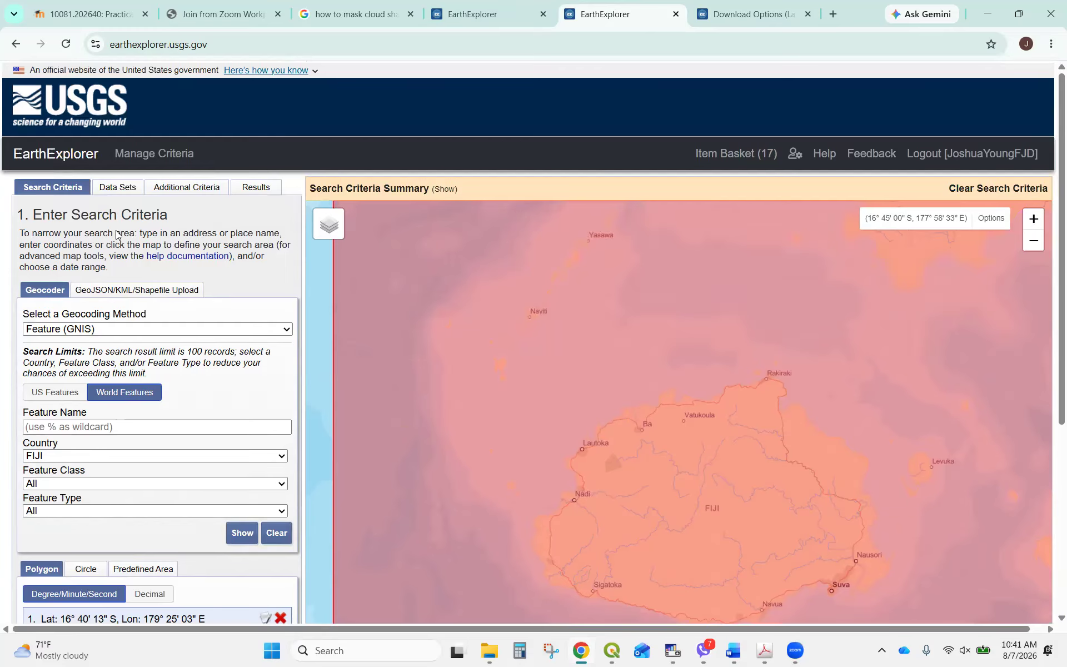
{"action": "left_click", "coordinate": [116, 188]}
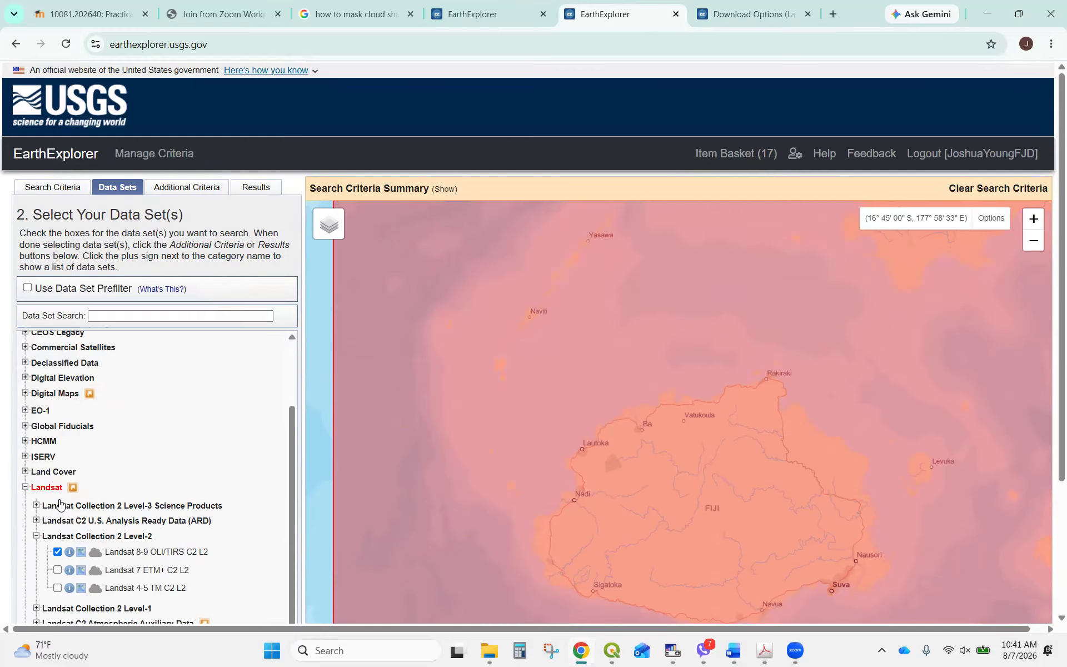
{"action": "scroll", "coordinate": [62, 504], "scroll_direction": "down", "scroll_amount": 1}
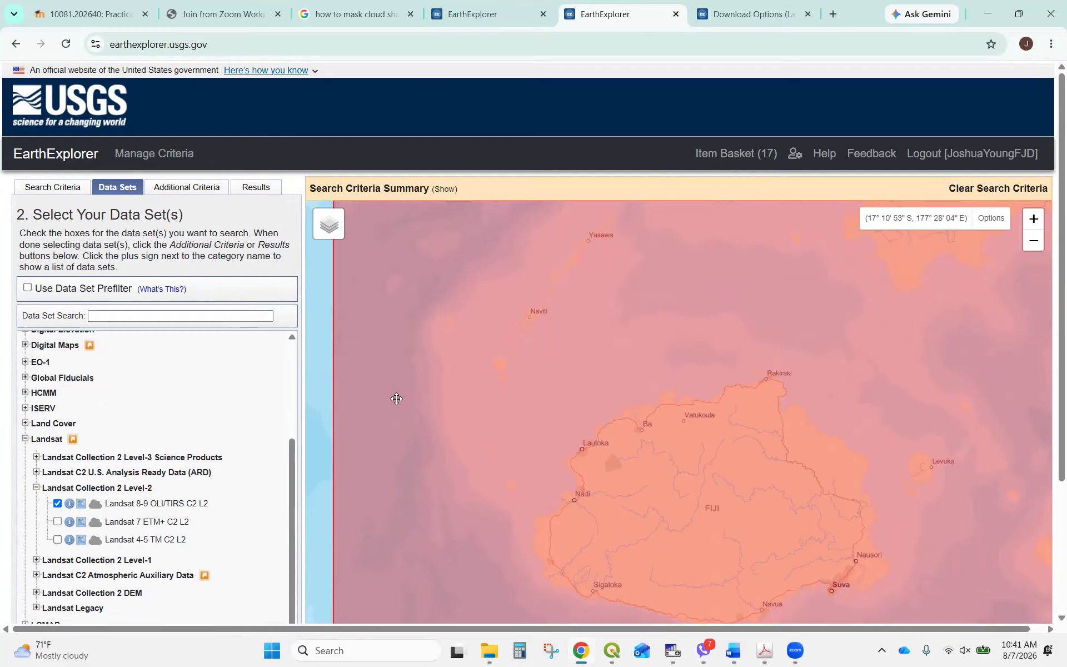
Check the Bands Required table in Word and select SR_B4.TIF, SR_B5.TIF and QA_PIXEL.TIF in the scene's surface reflectance file list.
{"action": "key", "text": "alt+Tab"}
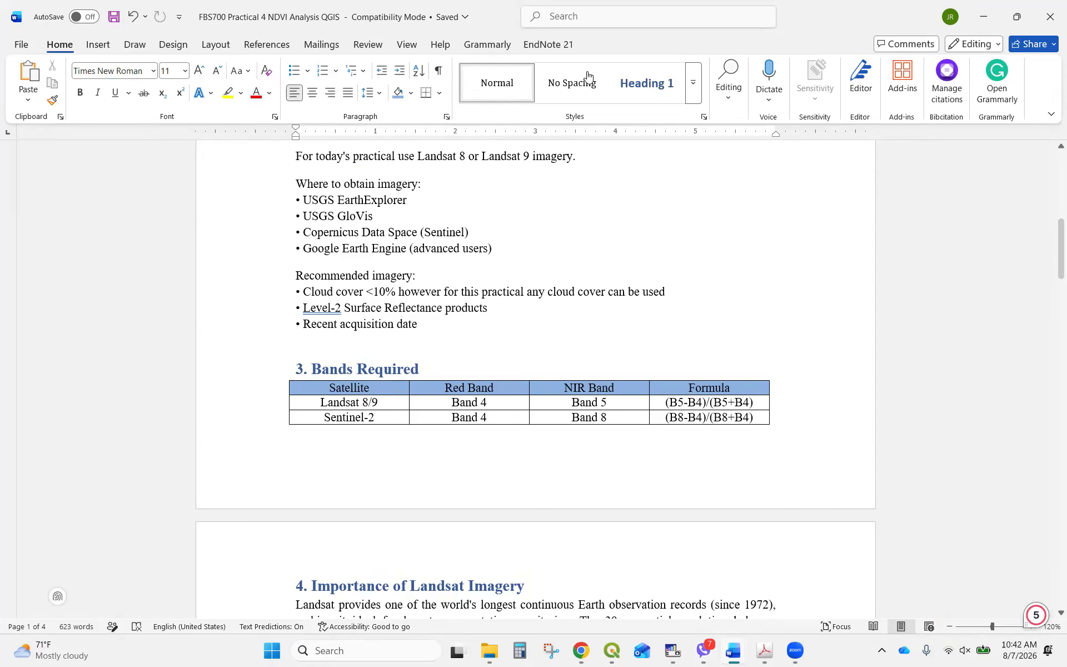
{"action": "key", "text": "alt+Tab"}
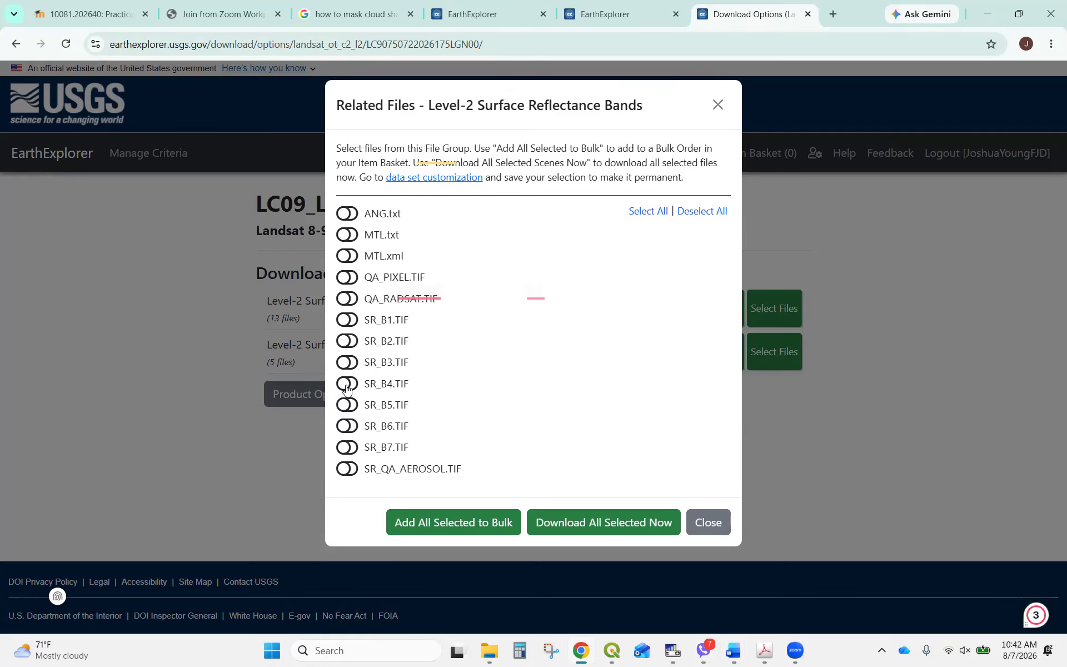
{"action": "left_click", "coordinate": [347, 384]}
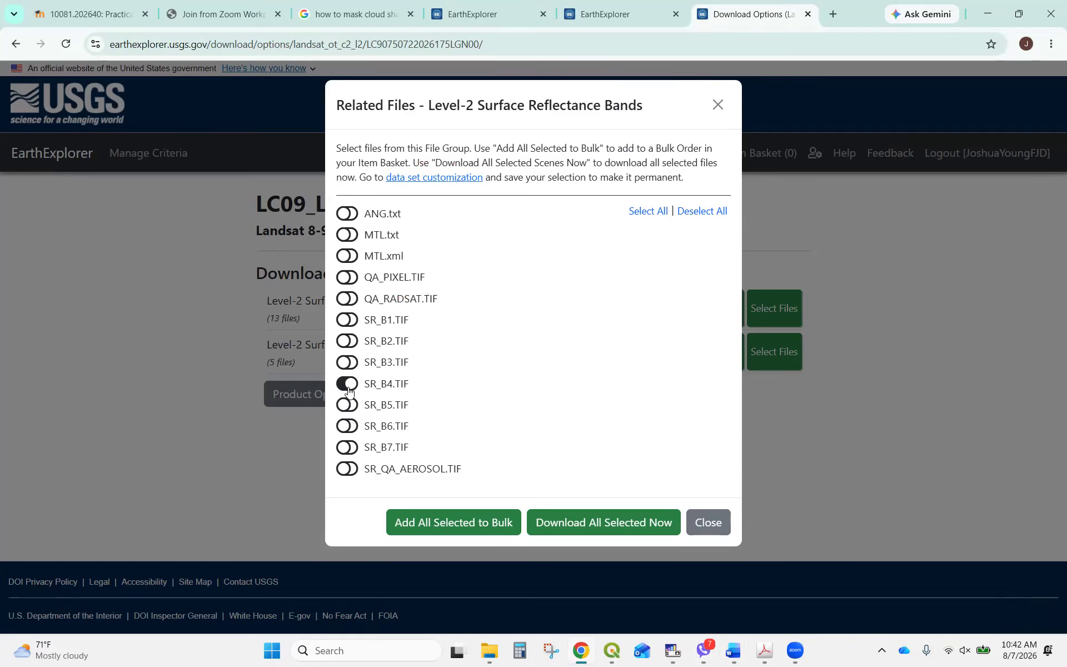
{"action": "left_click", "coordinate": [349, 410]}
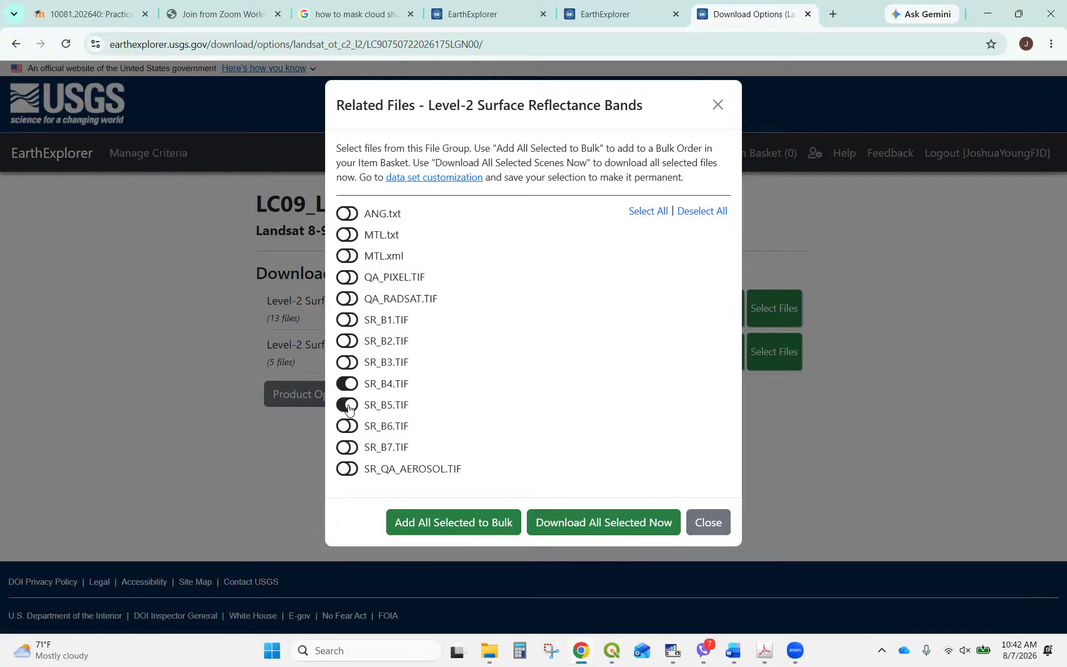
{"action": "left_click", "coordinate": [348, 277]}
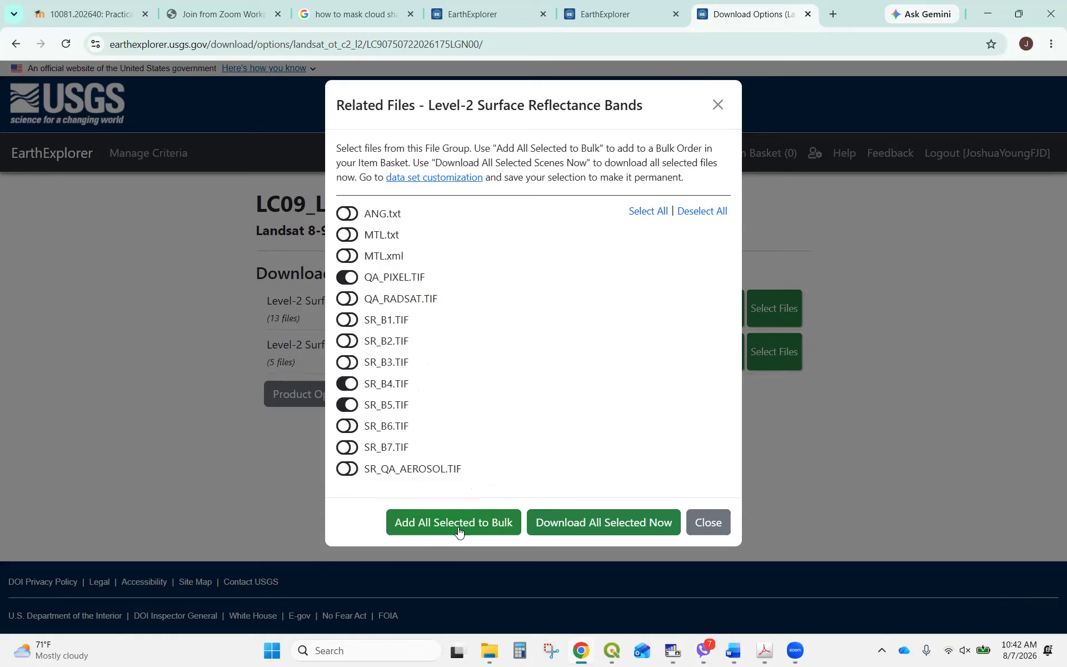
Download the selected SR_B4.TIF, SR_B5.TIF and QA_PIXEL.TIF files of the scene and check the download progress.
{"action": "left_click", "coordinate": [592, 532]}
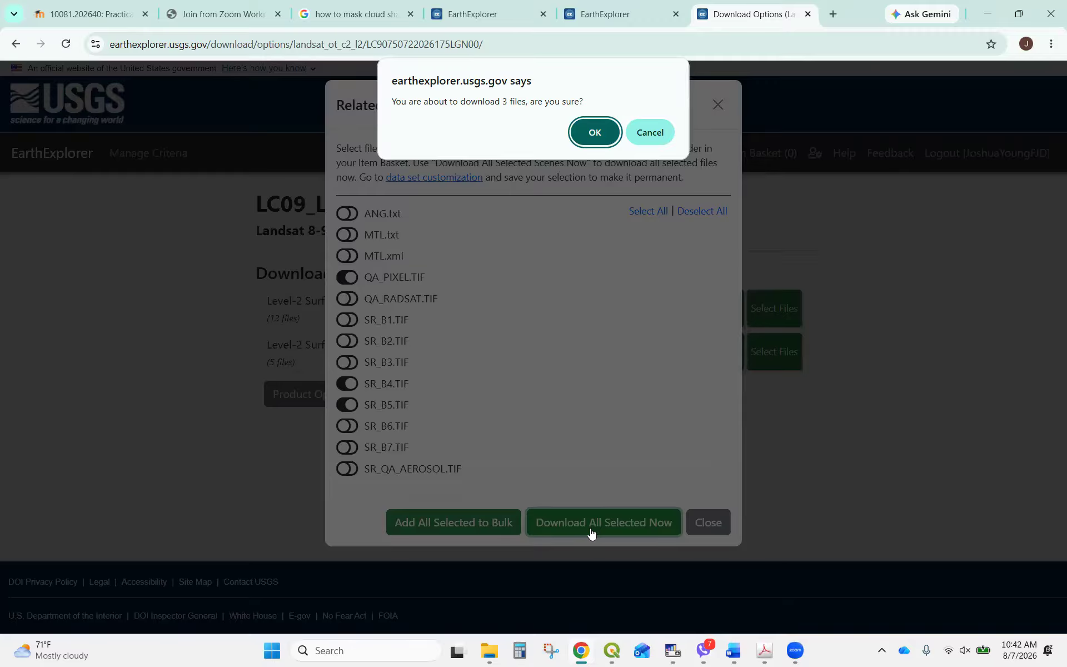
{"action": "left_click", "coordinate": [608, 140]}
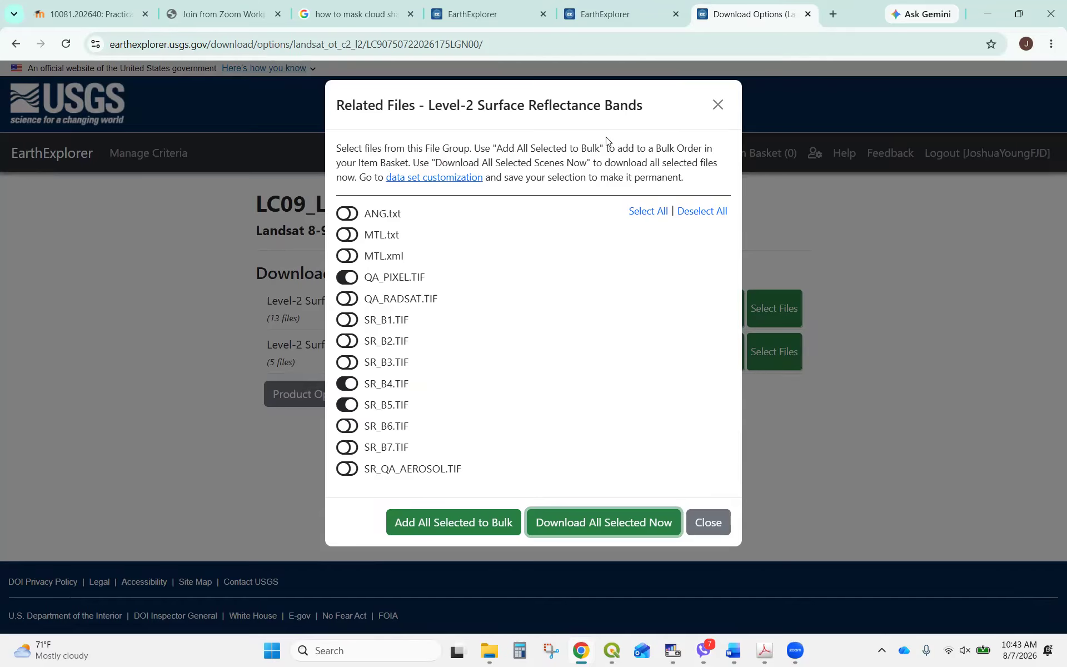
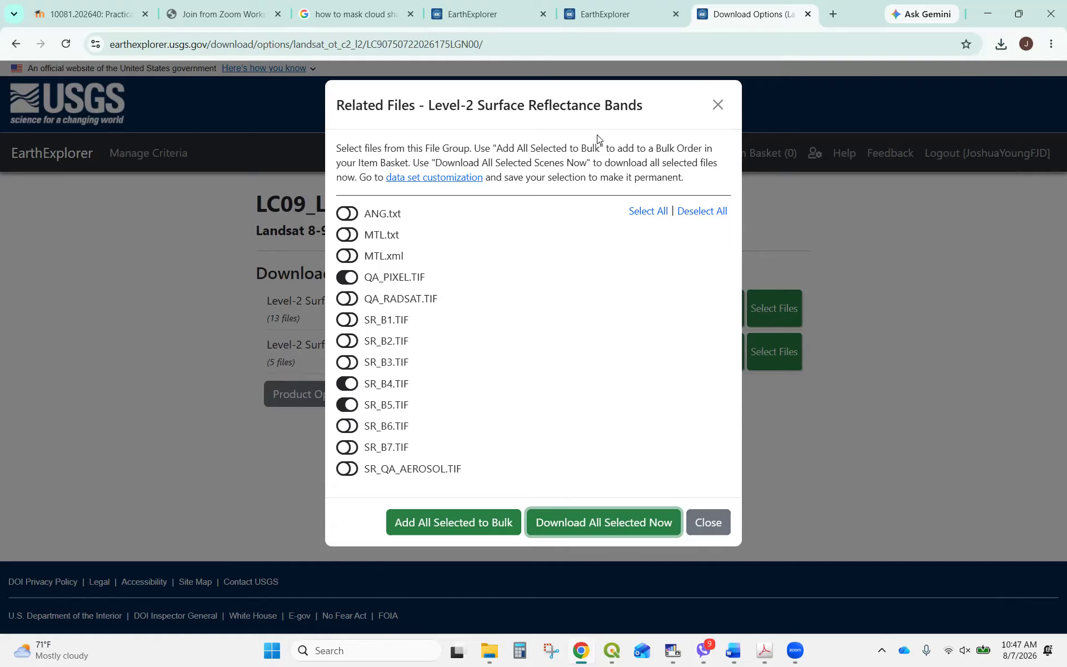
{"action": "left_click", "coordinate": [651, 517]}
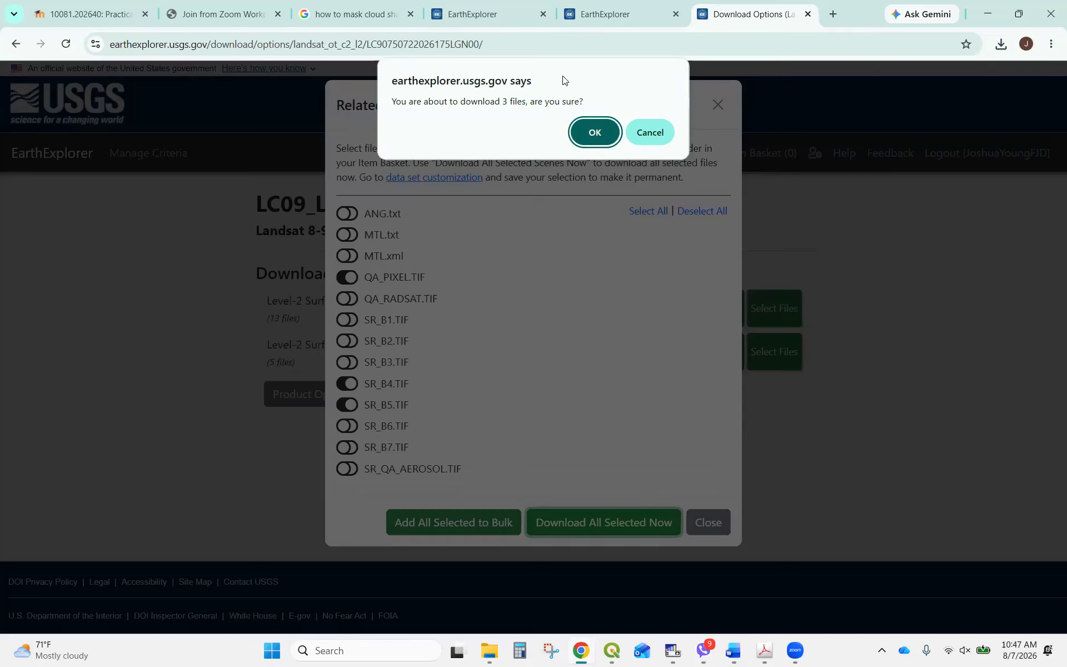
{"action": "left_click", "coordinate": [594, 132]}
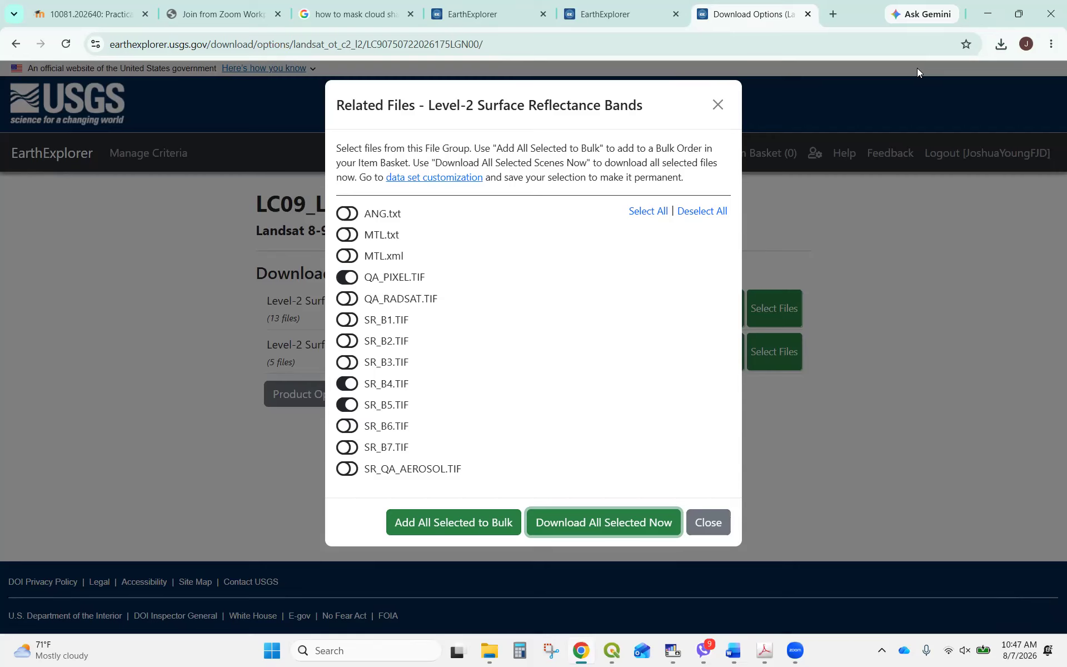
{"action": "left_click", "coordinate": [999, 44]}
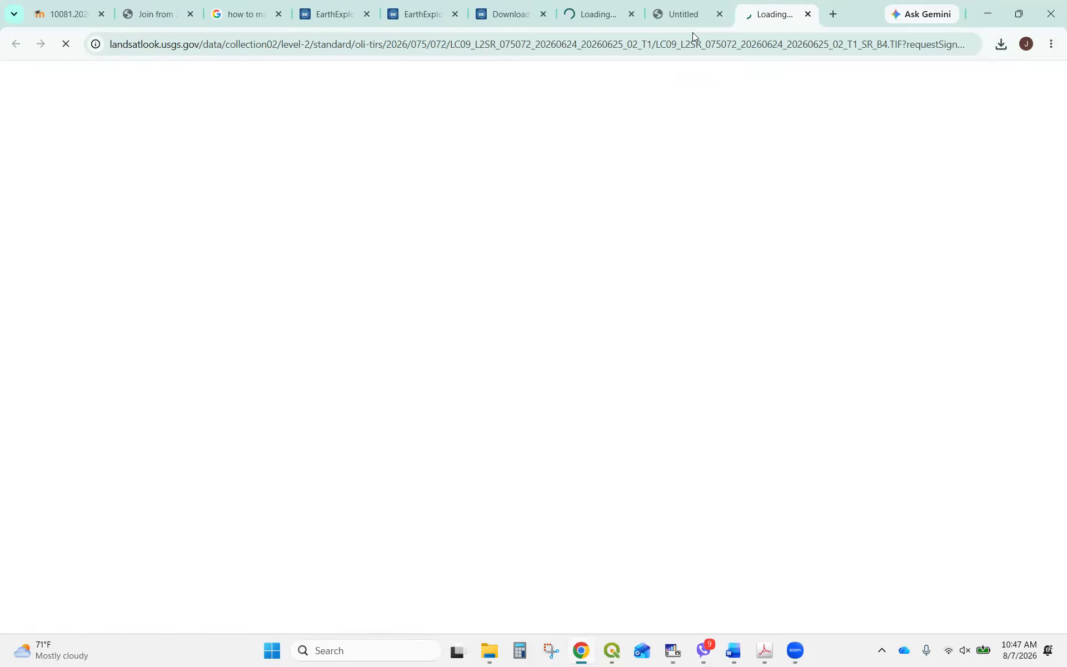
{"action": "left_click", "coordinate": [622, 17]}
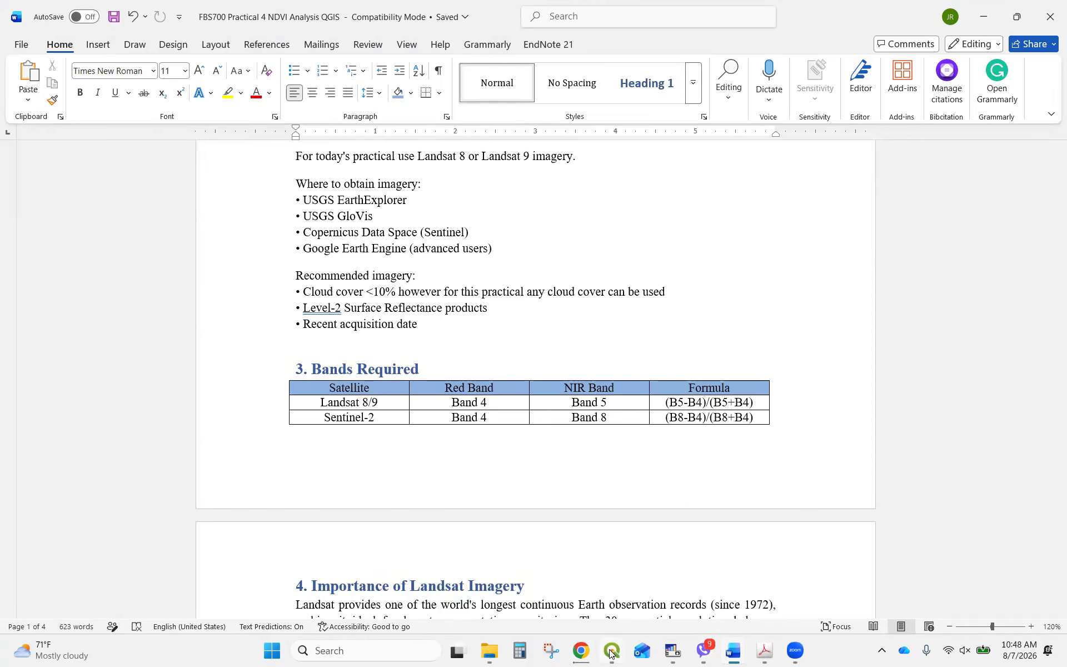
Switch to the untitled QGIS project, then close its welcome page and dismiss the disabled-plugin notice.
{"action": "mouse_move", "coordinate": [612, 652]}
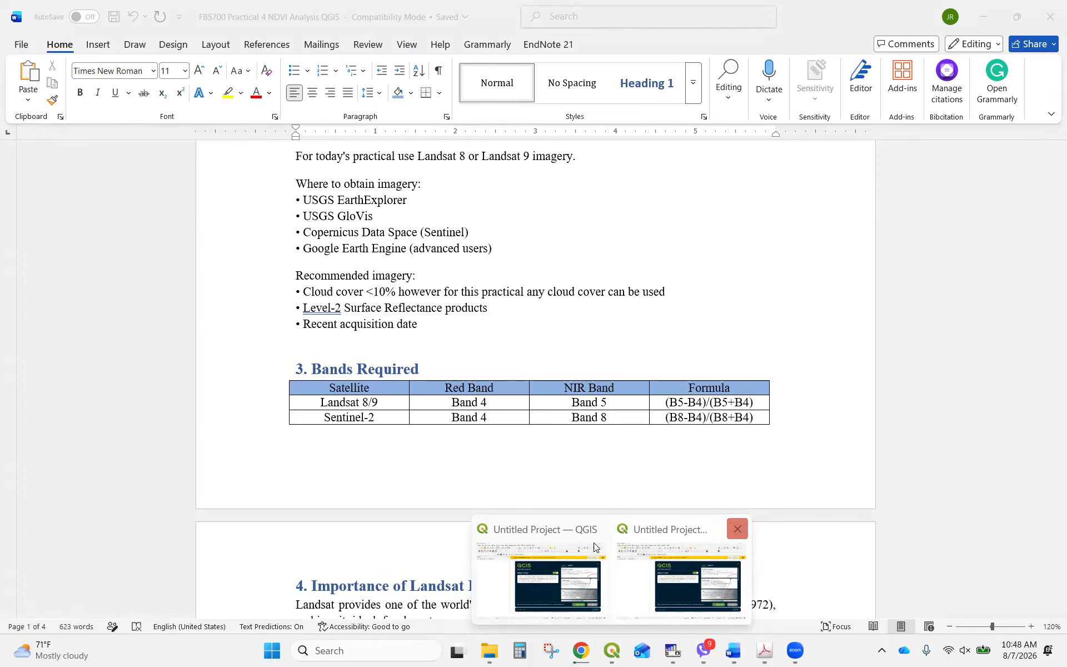
{"action": "left_click", "coordinate": [638, 533]}
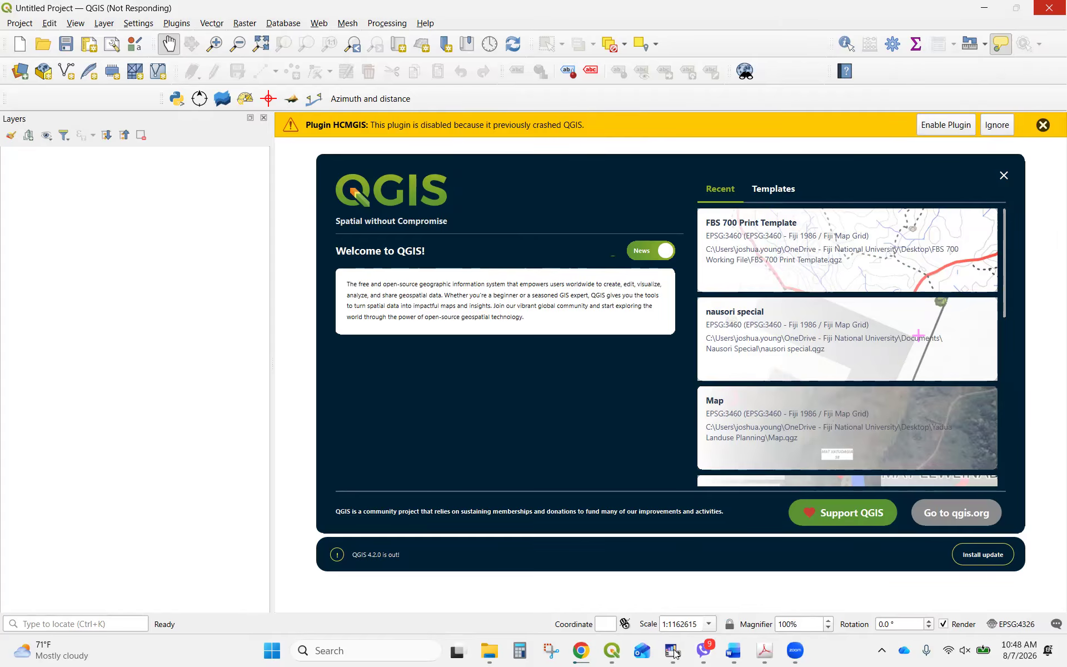
{"action": "left_click", "coordinate": [733, 651]}
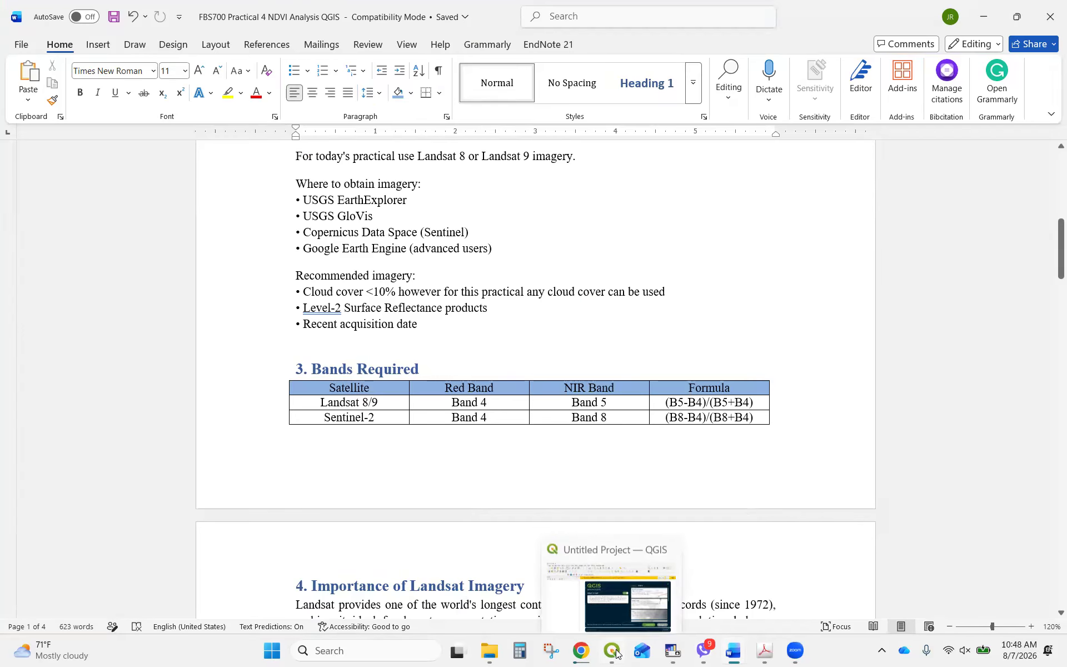
{"action": "left_click", "coordinate": [576, 598]}
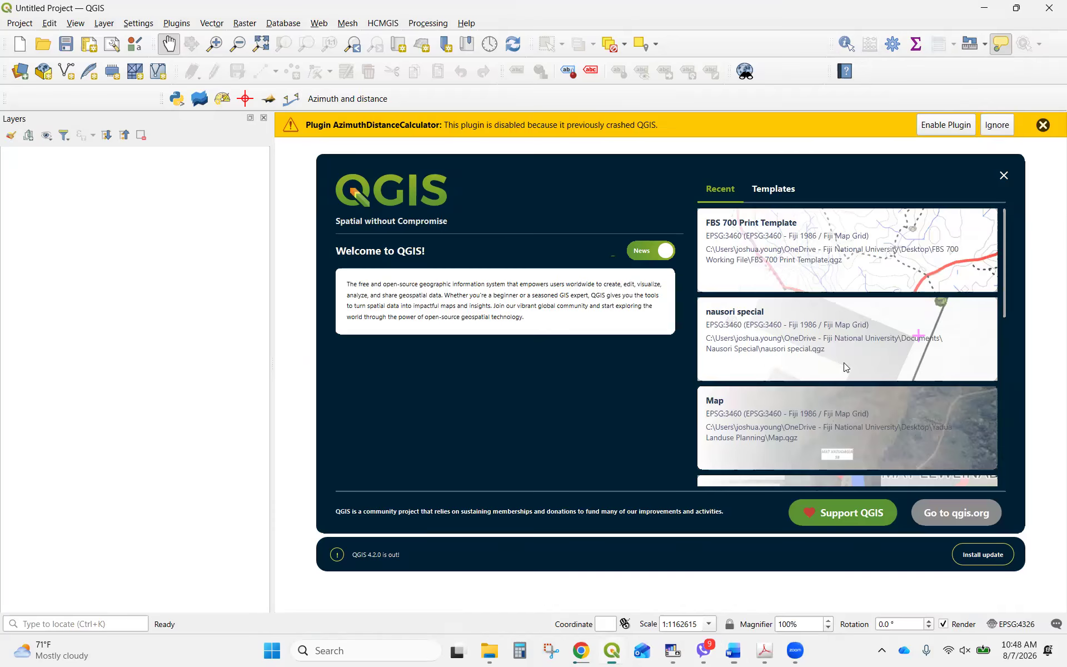
{"action": "left_click", "coordinate": [1004, 175]}
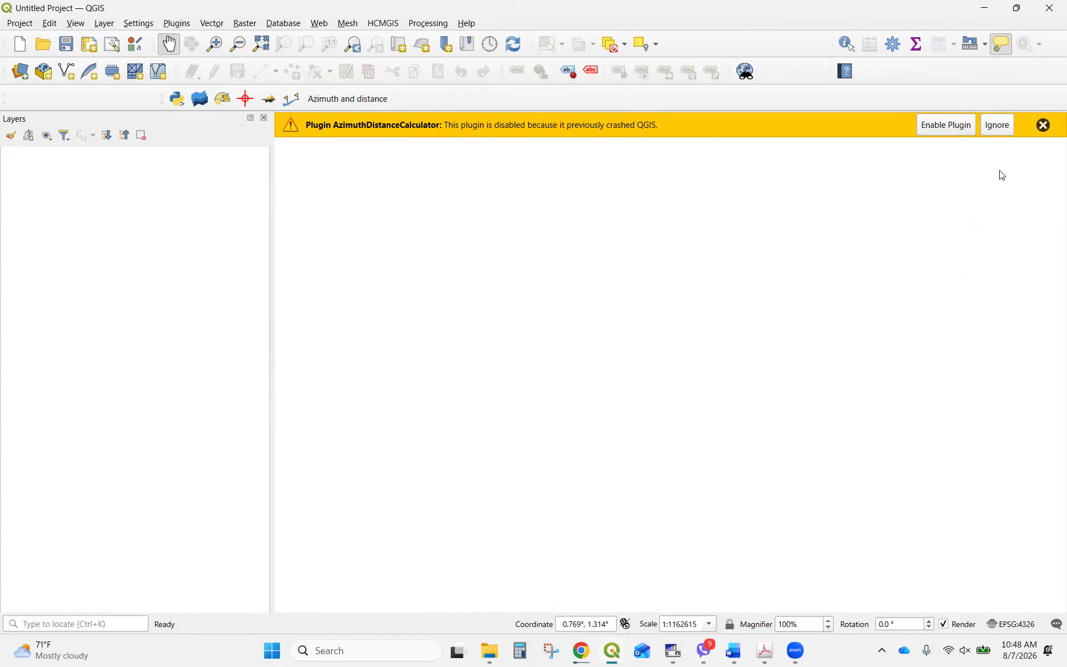
{"action": "left_click", "coordinate": [1044, 125]}
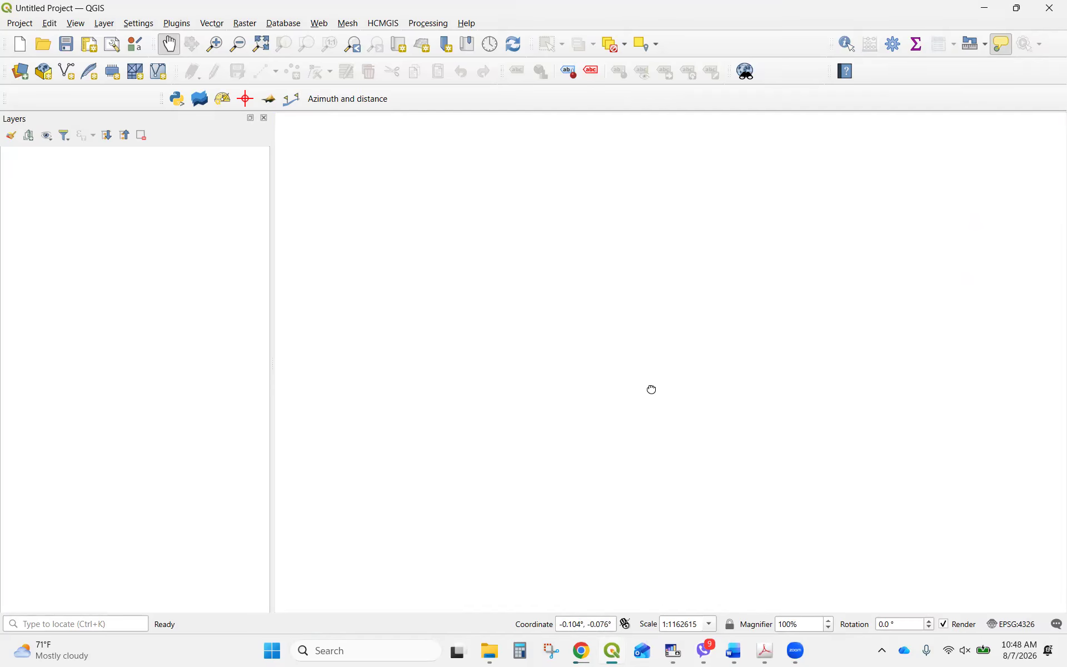
{"action": "left_click_drag", "start_coordinate": [651, 390], "coordinate": [636, 410]}
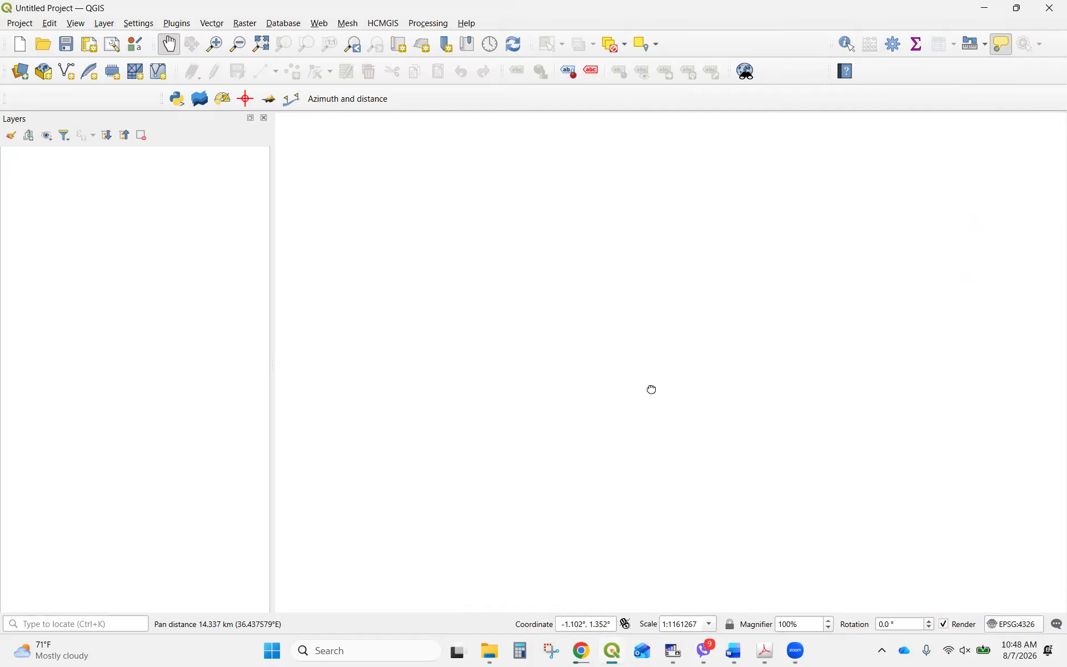
{"action": "left_click_drag", "start_coordinate": [732, 354], "coordinate": [732, 349]}
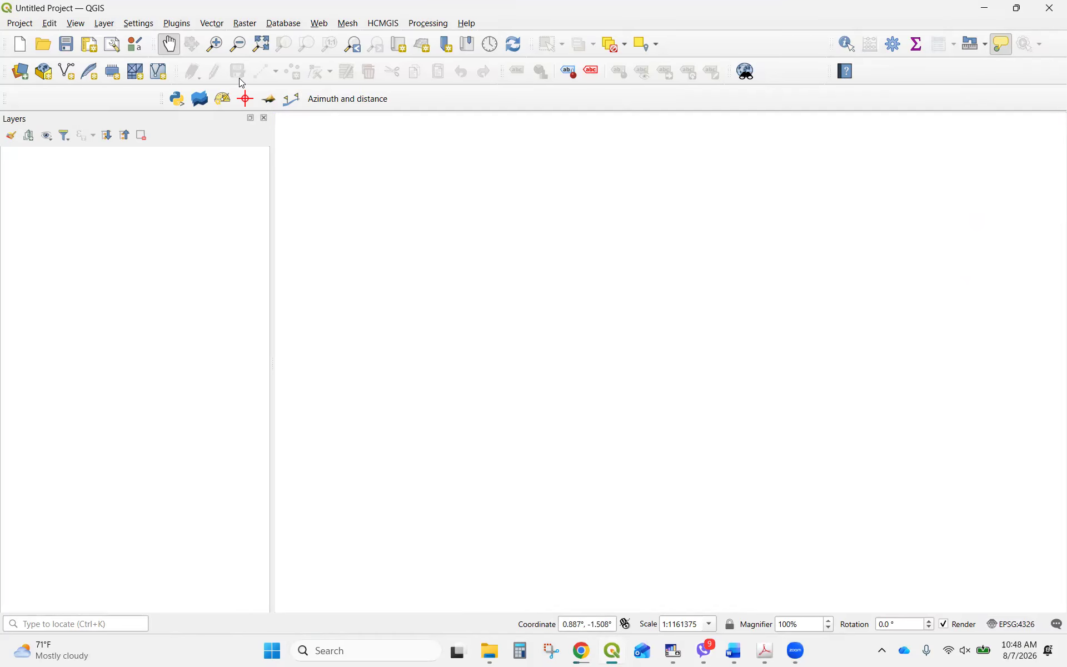
Add the Landsat SR_B4 and SR_B5 files for 20260624 from the Downloads folder as raster layers.
{"action": "left_click", "coordinate": [107, 25]}
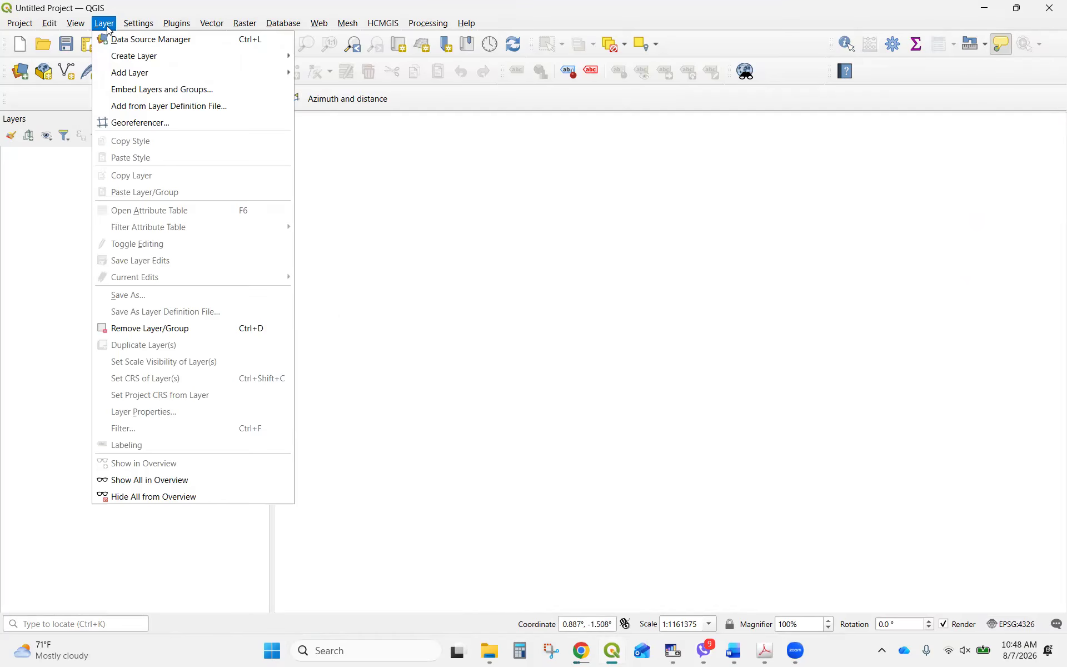
{"action": "mouse_move", "coordinate": [144, 78]}
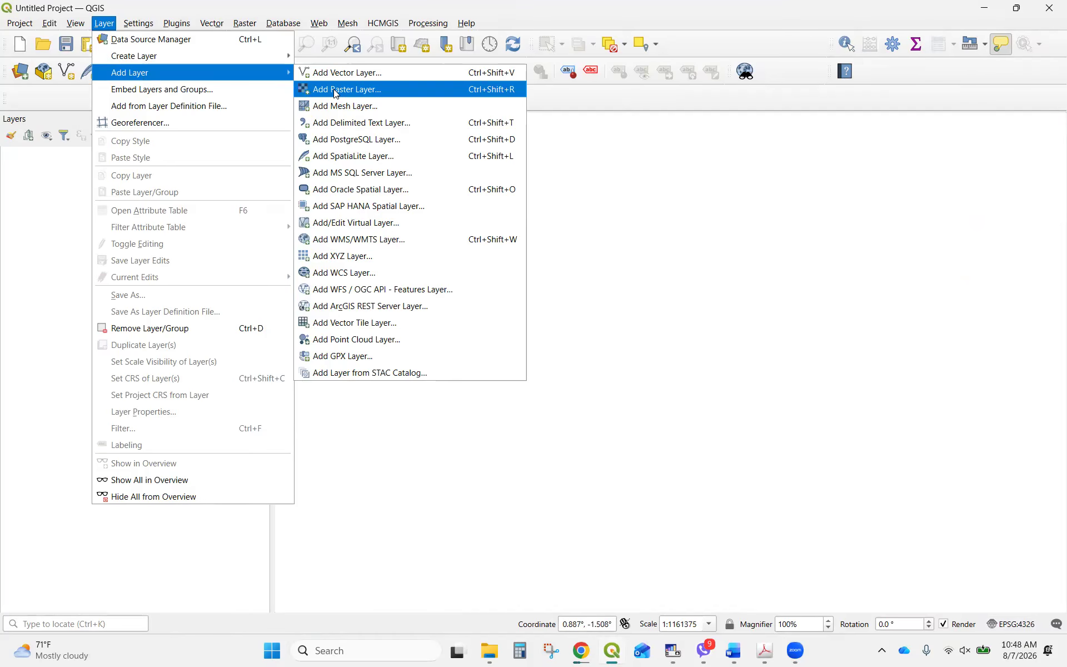
{"action": "left_click", "coordinate": [338, 92]}
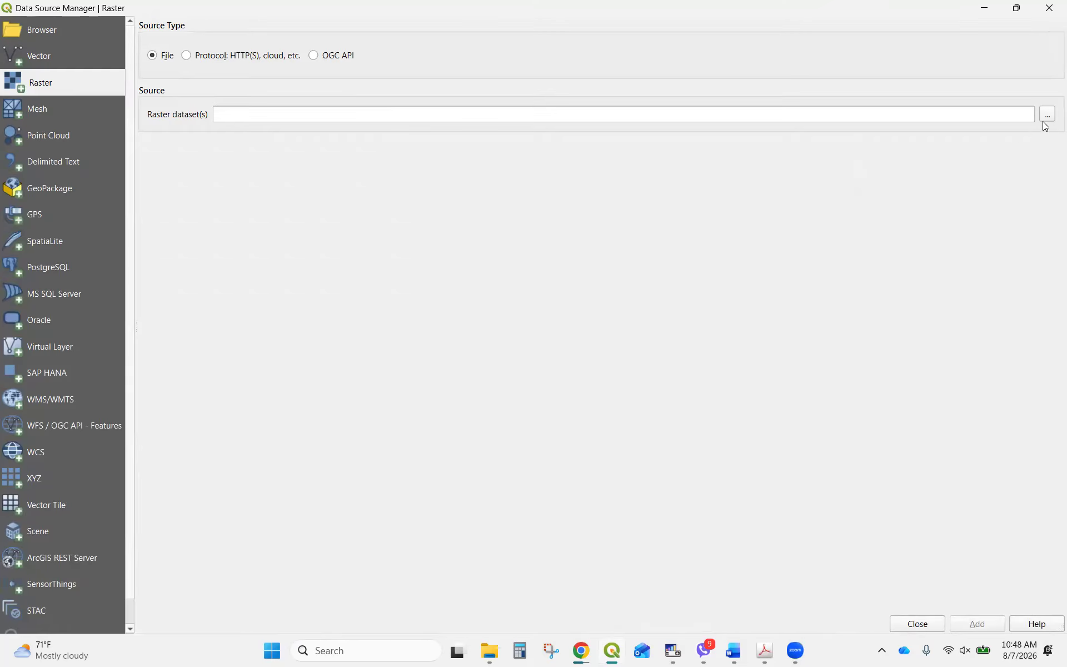
{"action": "left_click", "coordinate": [1048, 113]}
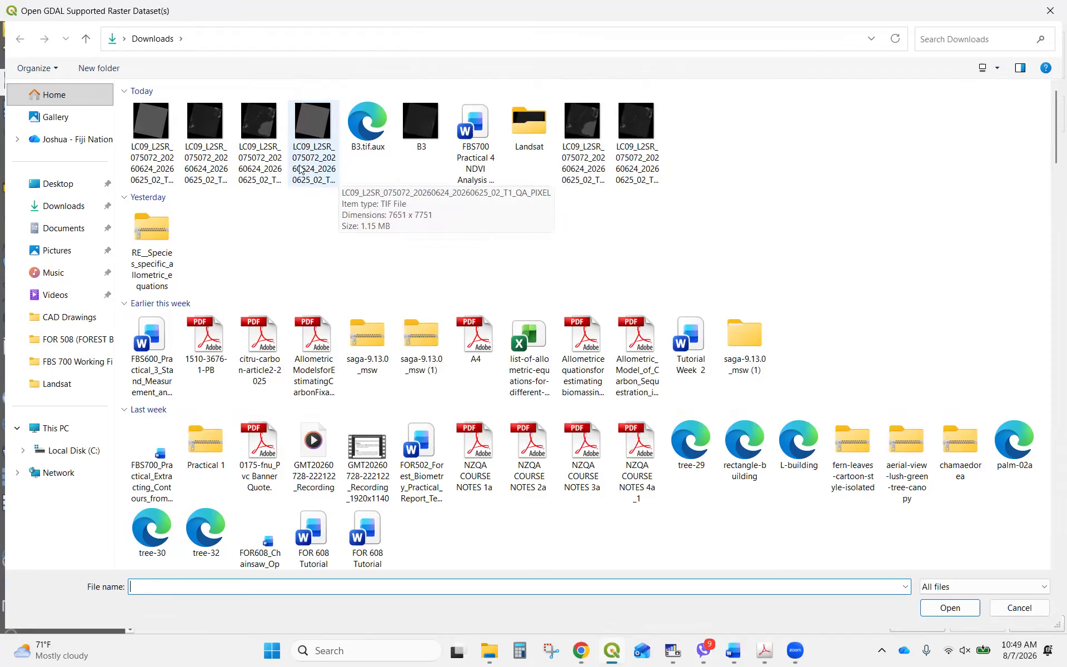
{"action": "left_click", "coordinate": [261, 165]}
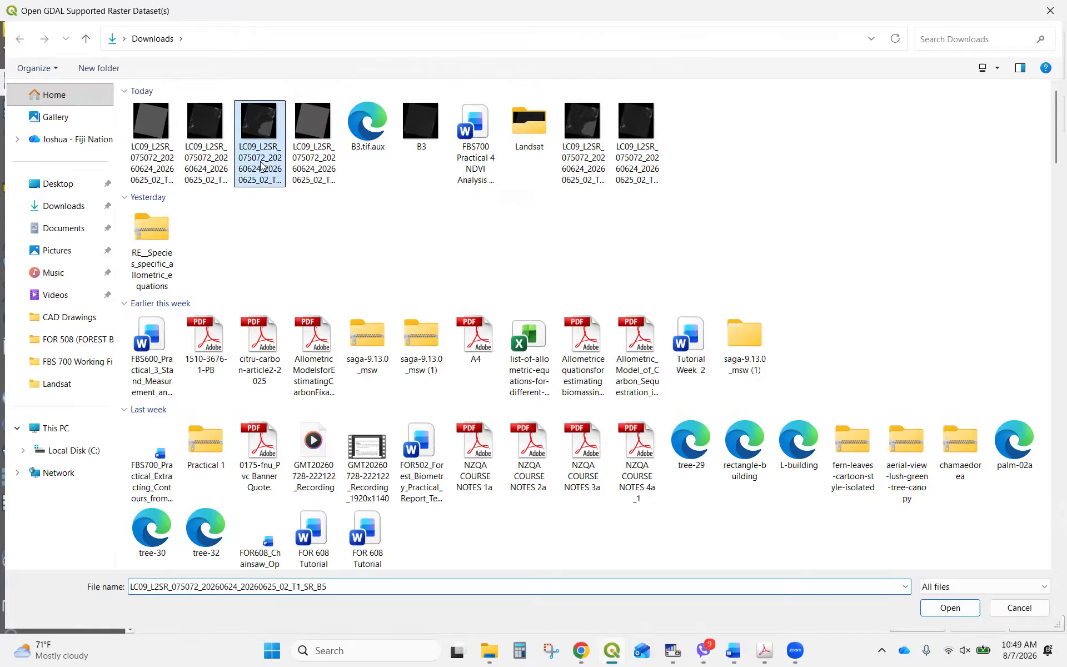
{"action": "left_click", "coordinate": [188, 160], "text": "ctrl"}
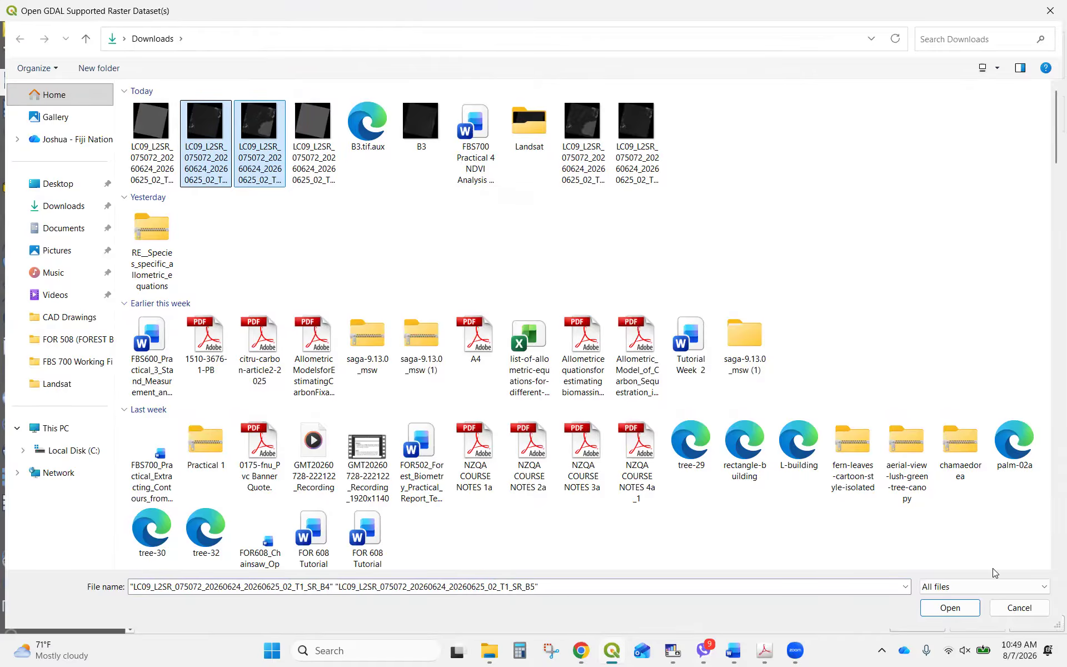
{"action": "left_click", "coordinate": [942, 611]}
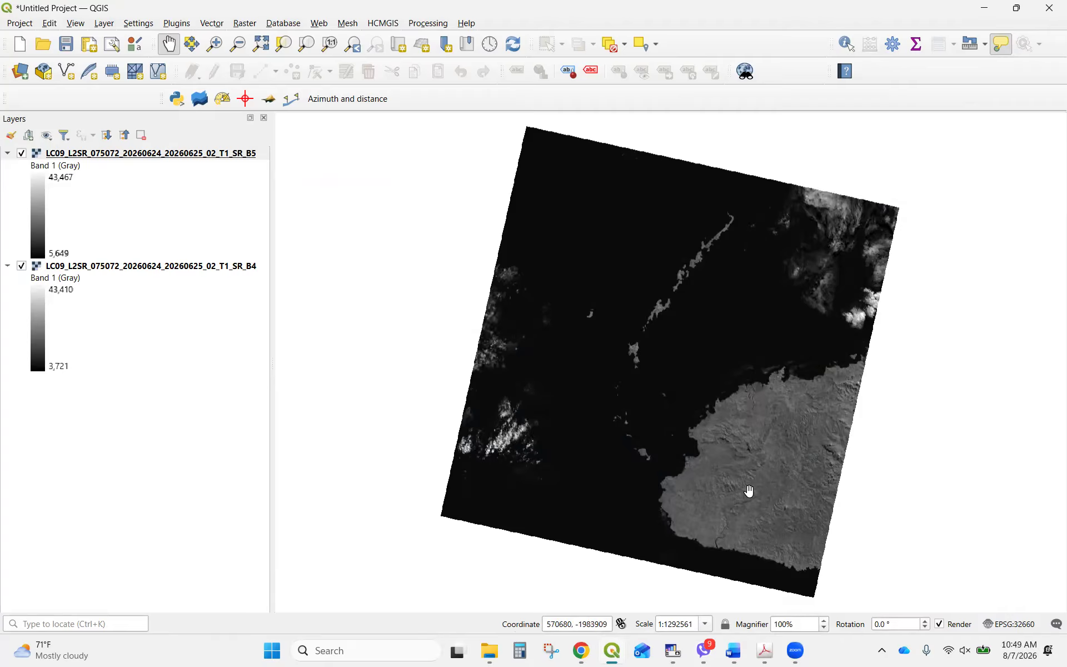
Examine the loaded SR_B5 raster, checking the terrain detail of the land area and the extent of the whole scene.
{"action": "scroll", "coordinate": [749, 491], "scroll_direction": "up", "scroll_amount": 1}
{"action": "scroll", "coordinate": [772, 470], "scroll_direction": "up", "scroll_amount": 1}
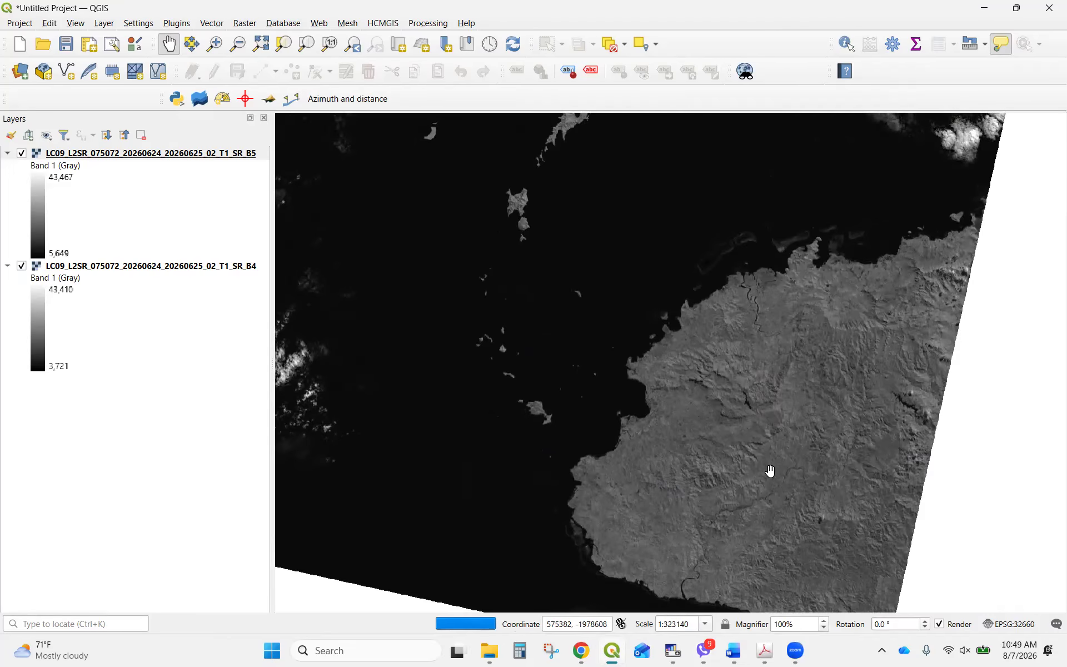
{"action": "scroll", "coordinate": [771, 470], "scroll_direction": "up", "scroll_amount": 1}
{"action": "scroll", "coordinate": [772, 470], "scroll_direction": "up", "scroll_amount": 1}
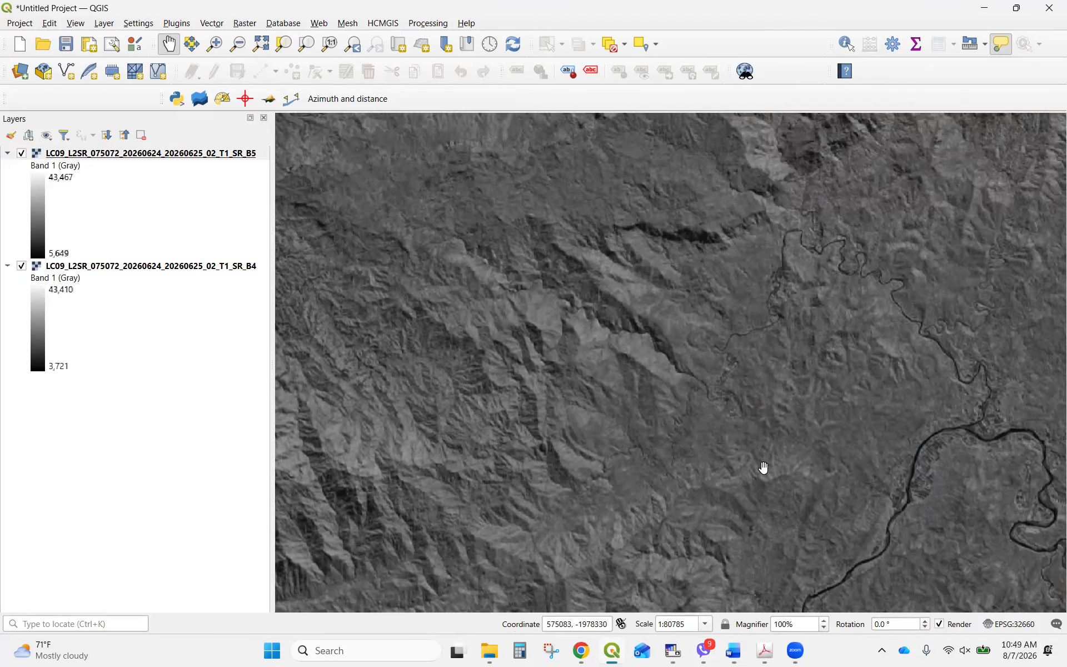
{"action": "scroll", "coordinate": [764, 468], "scroll_direction": "down", "scroll_amount": 3}
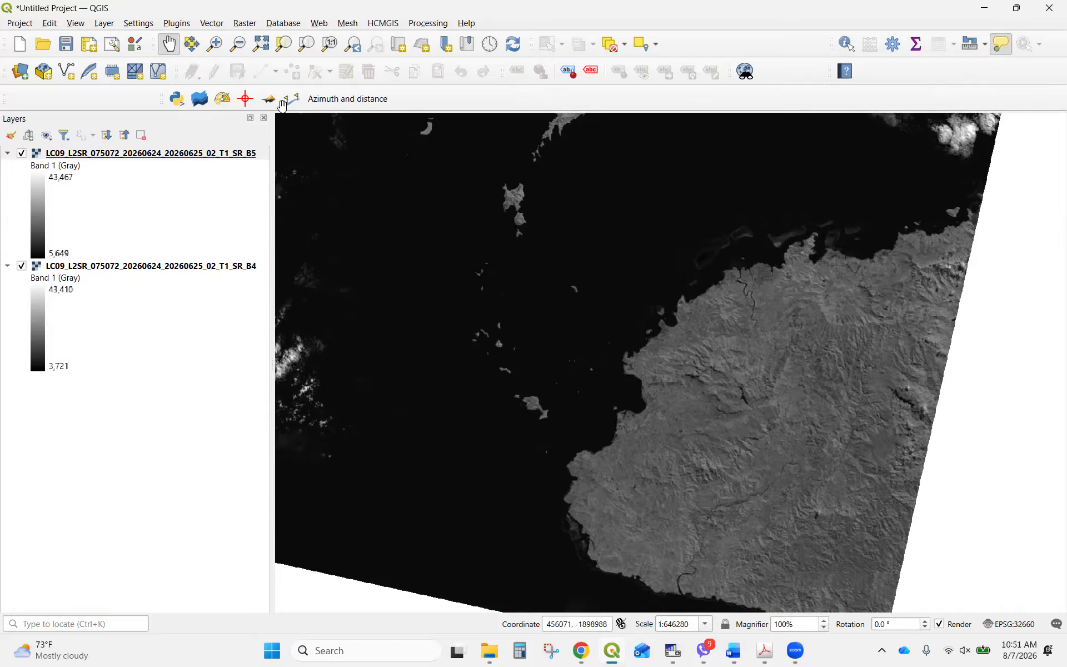
{"action": "scroll", "coordinate": [543, 286], "scroll_direction": "down", "scroll_amount": 1}
{"action": "left_click_drag", "start_coordinate": [568, 287], "coordinate": [615, 335]}
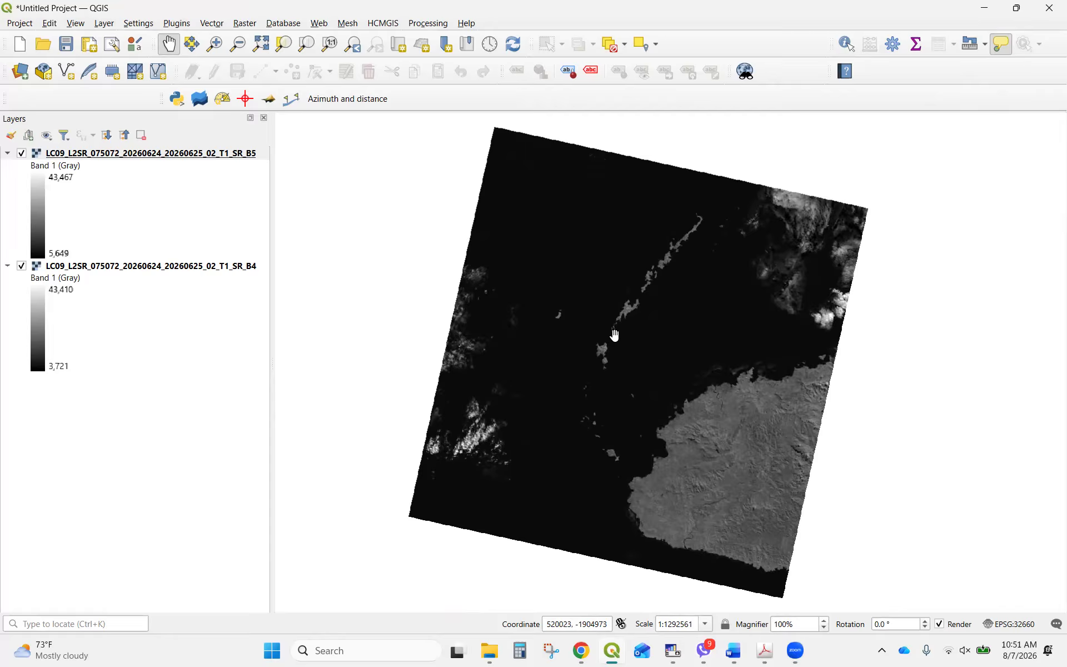
{"action": "left_click", "coordinate": [102, 26]}
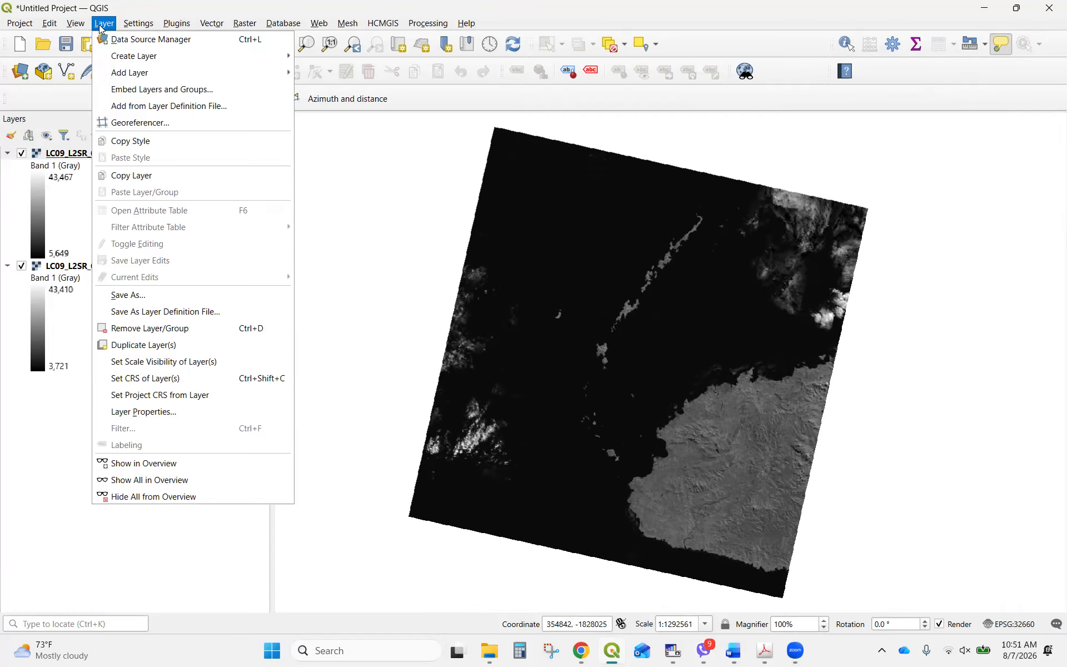
{"action": "mouse_move", "coordinate": [148, 77]}
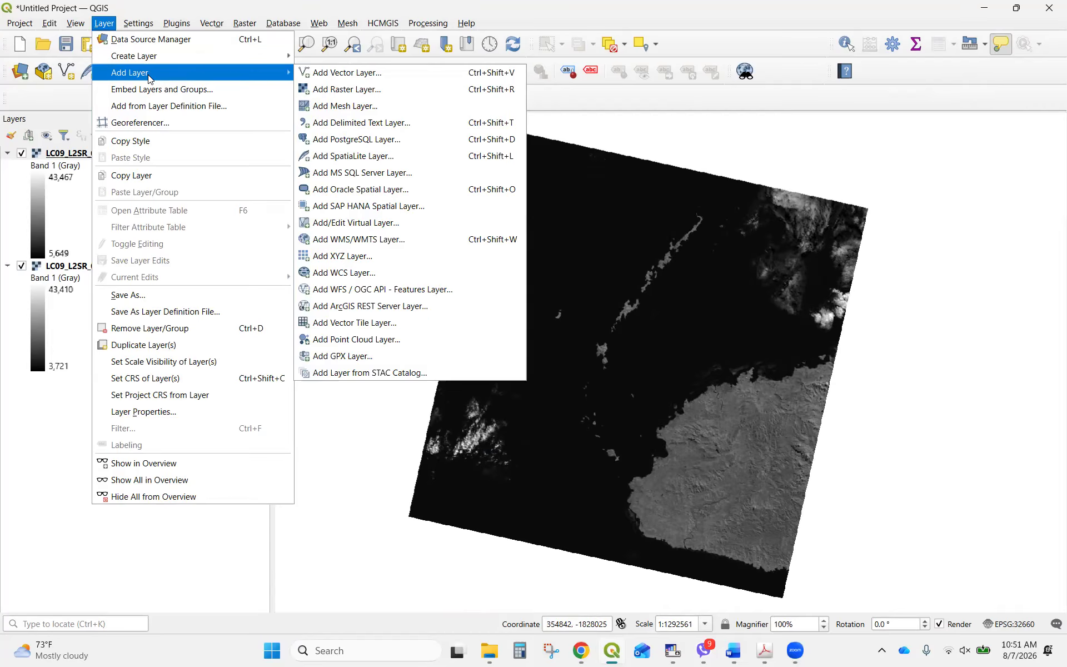
{"action": "left_click", "coordinate": [381, 92]}
{"action": "left_click", "coordinate": [1048, 114]}
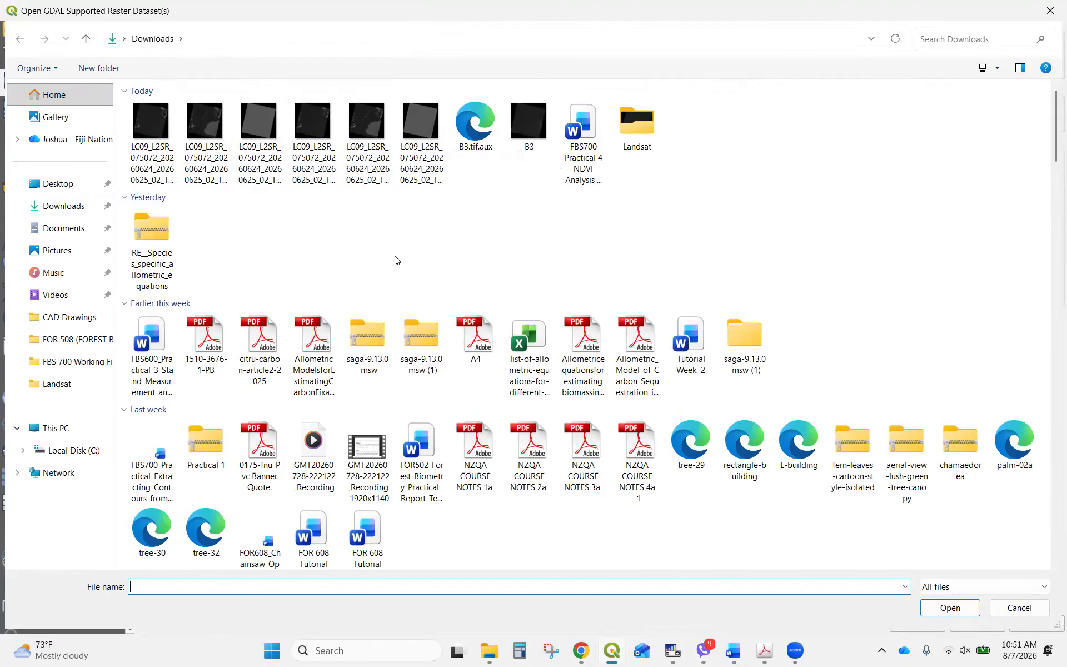
{"action": "left_click", "coordinate": [1043, 12]}
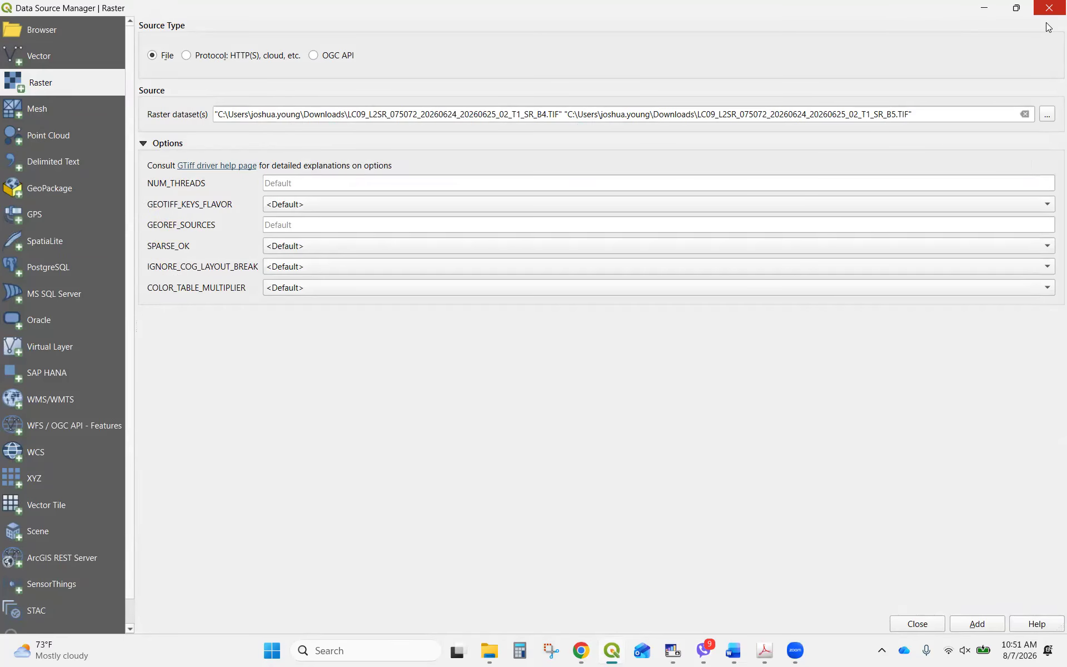
{"action": "left_click", "coordinate": [1049, 9]}
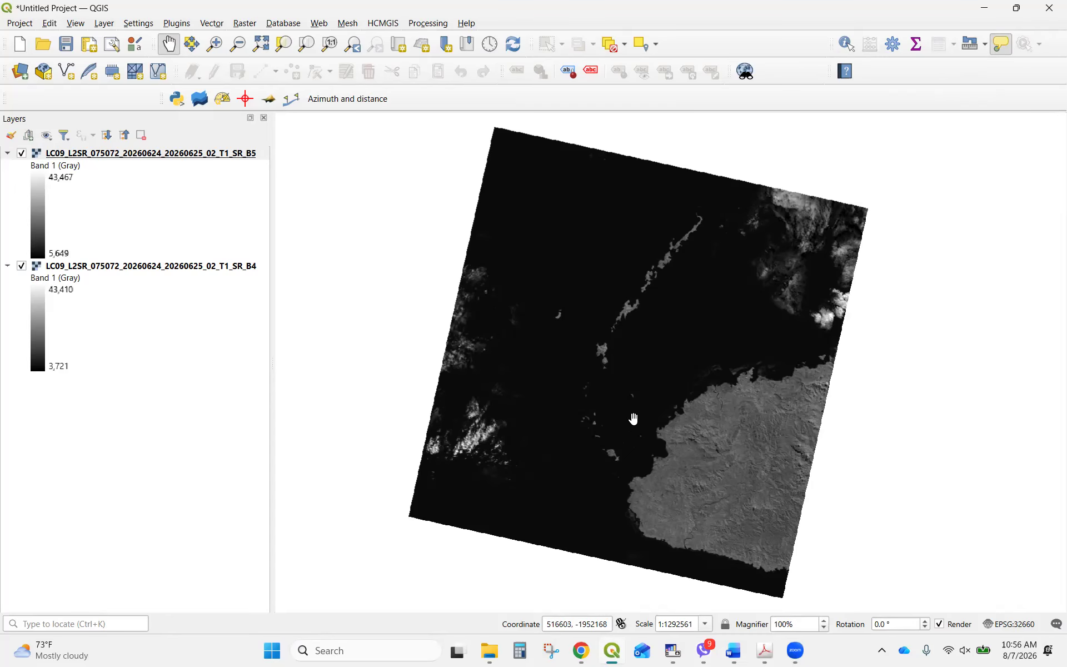
Open the Raster Calculator and consult the practical's Word document for the Landsat 8/9 NDVI band formula.
{"action": "left_click_drag", "start_coordinate": [689, 349], "coordinate": [655, 313]}
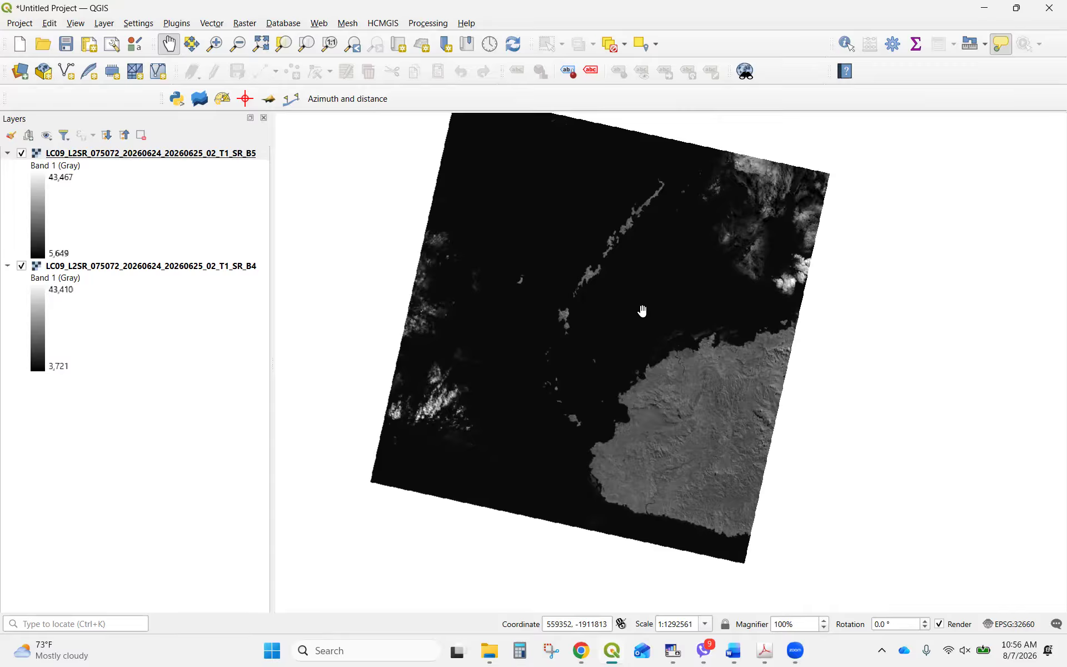
{"action": "left_click", "coordinate": [246, 24]}
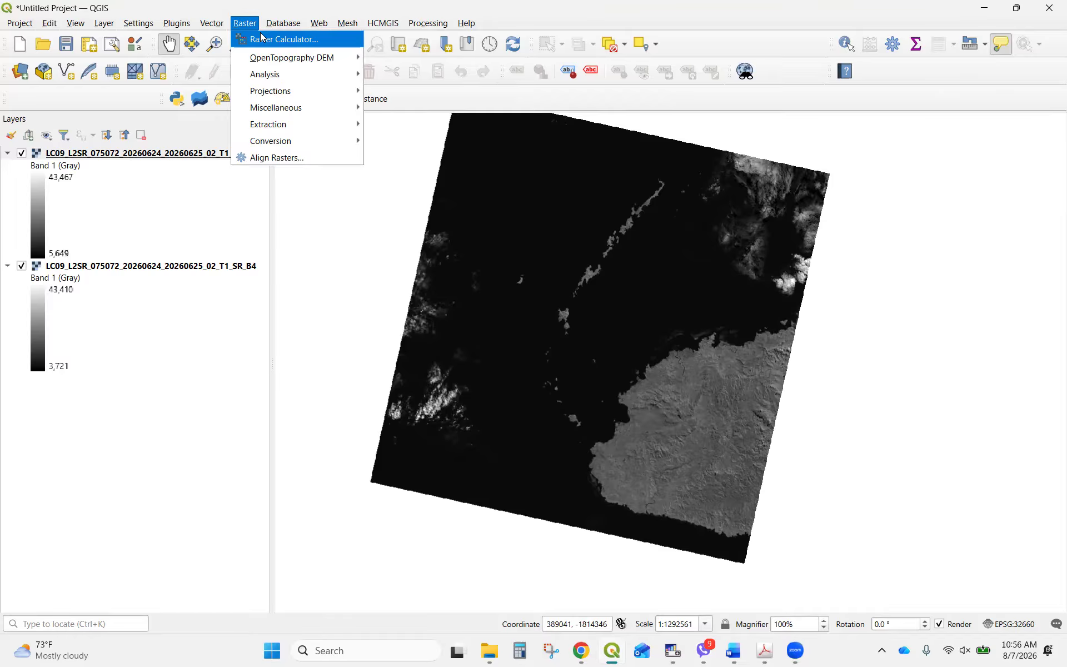
{"action": "left_click", "coordinate": [263, 37]}
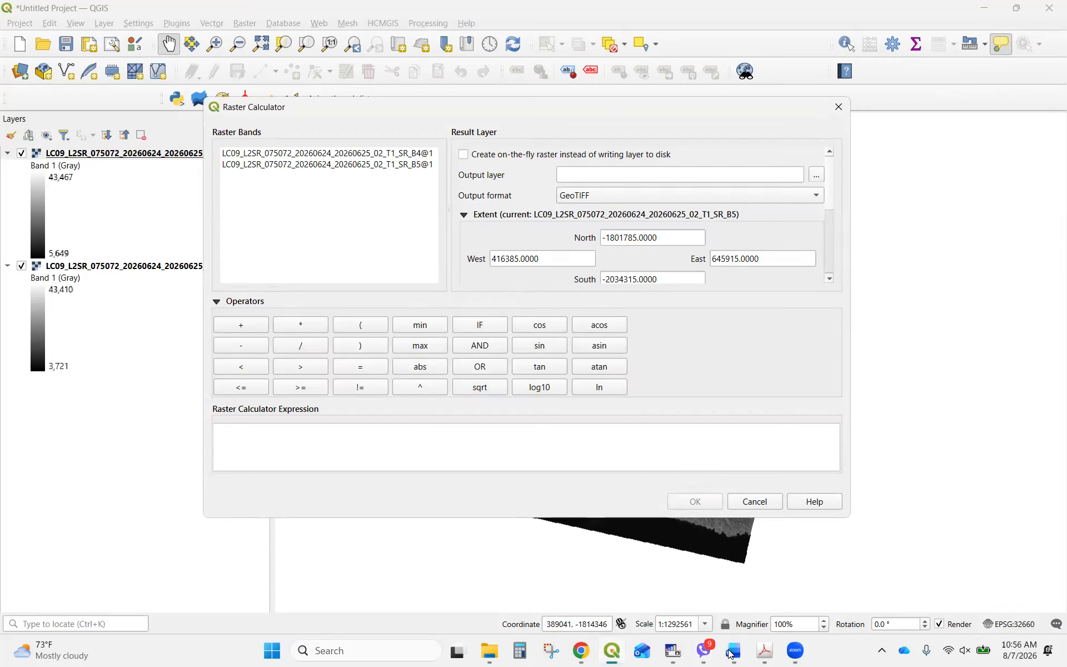
{"action": "mouse_move", "coordinate": [736, 654]}
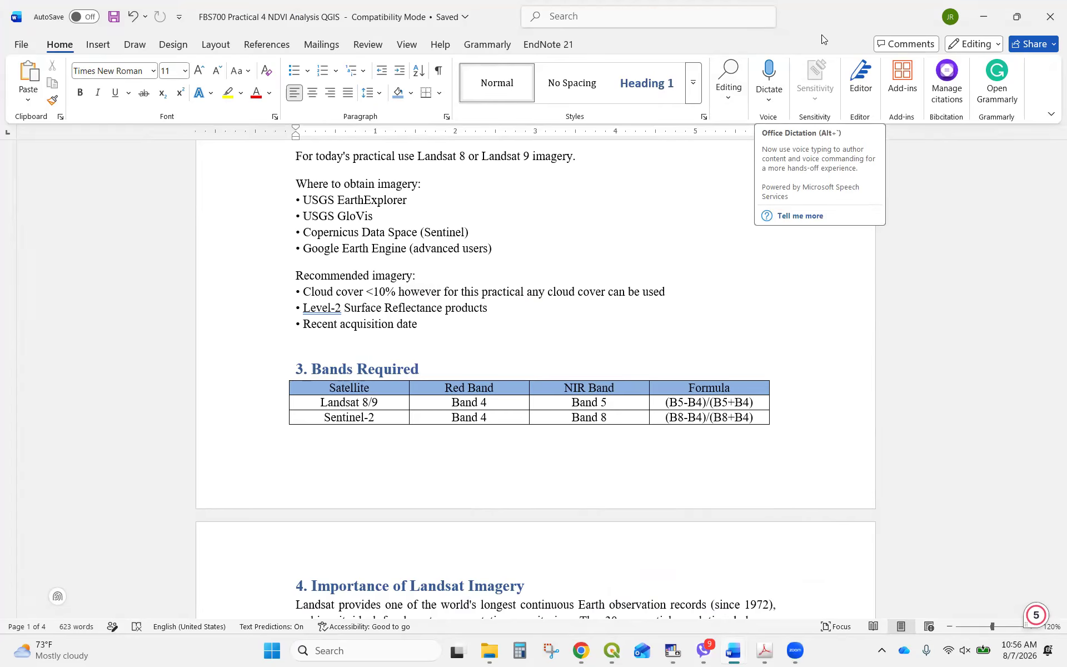
{"action": "left_click", "coordinate": [984, 17]}
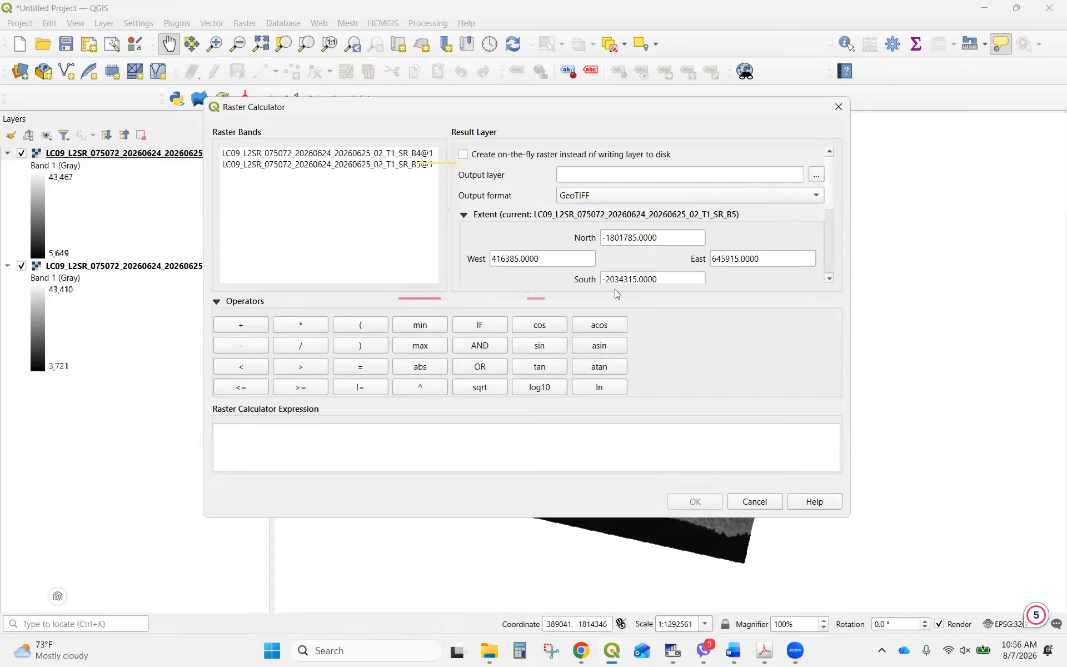
Build the numerator of the NDVI expression as the SR_B5@1 band minus the SR_B4@1 band, enclosed in parentheses after an equals sign.
{"action": "left_click", "coordinate": [395, 450]}
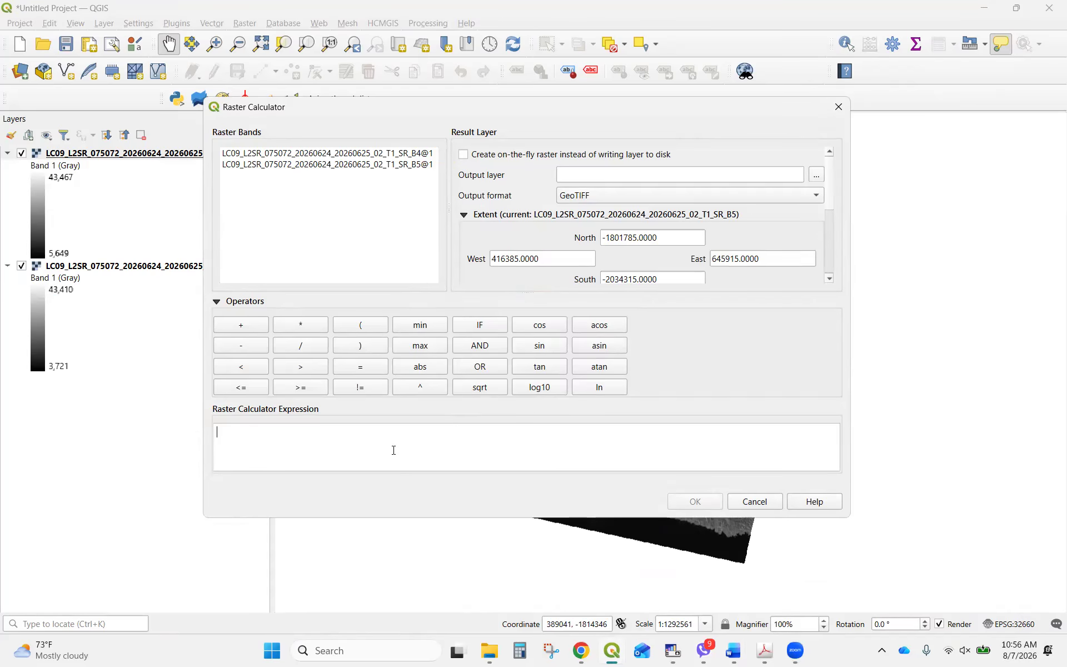
{"action": "left_click", "coordinate": [365, 370]}
{"action": "left_click", "coordinate": [356, 330]}
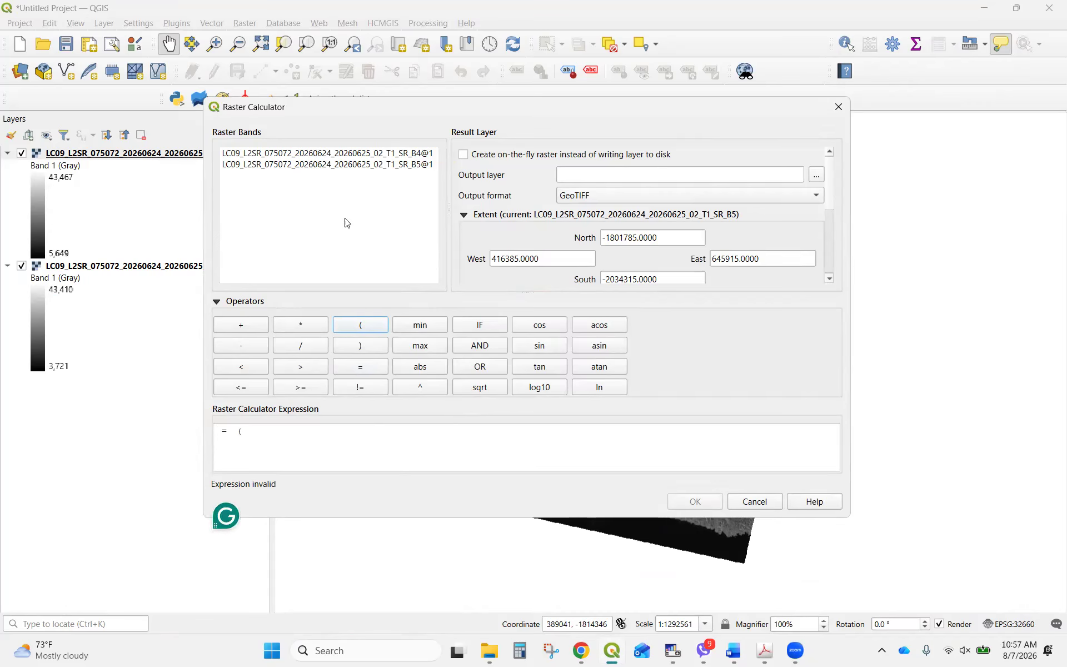
{"action": "left_click", "coordinate": [336, 165]}
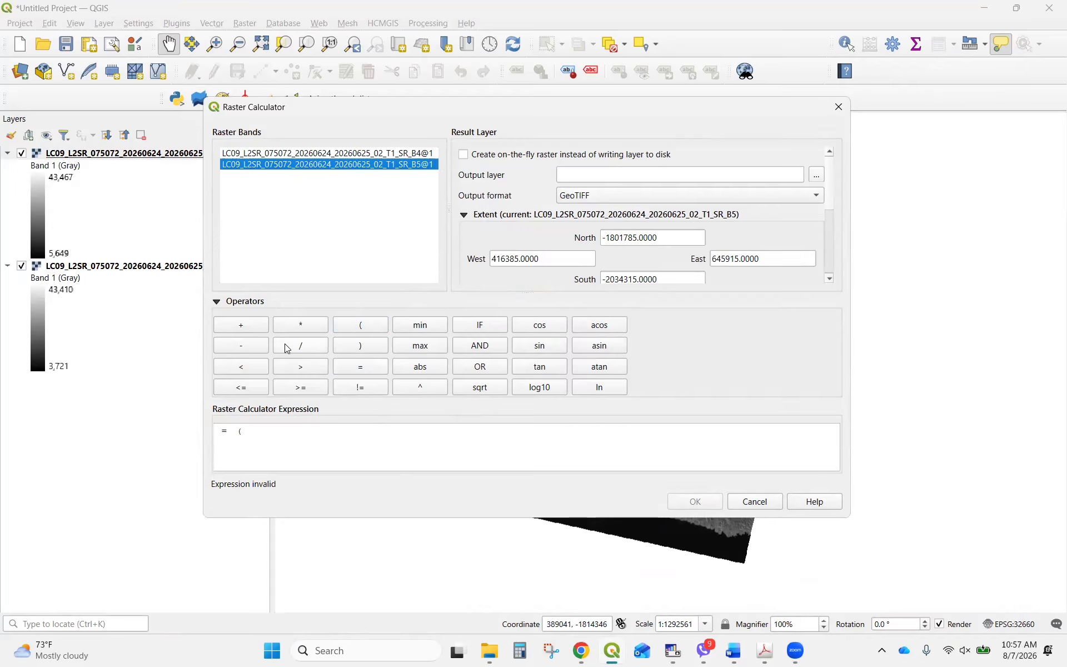
{"action": "left_click", "coordinate": [250, 346]}
{"action": "left_click", "coordinate": [278, 441]}
{"action": "key", "text": "BackSpace"}
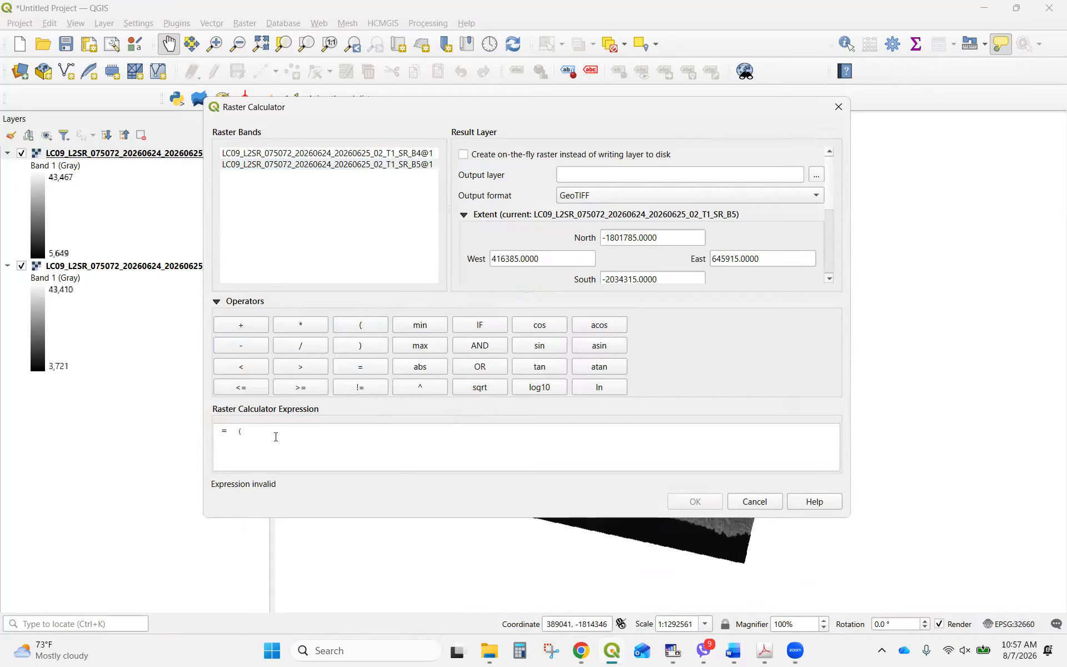
{"action": "double_click", "coordinate": [327, 164]}
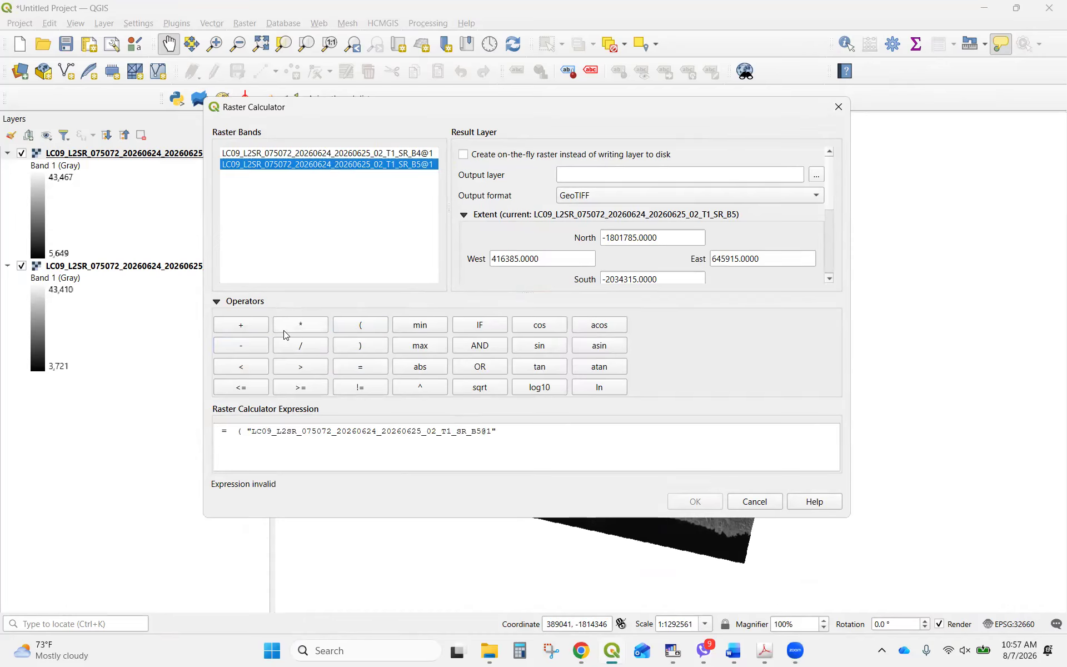
{"action": "left_click", "coordinate": [243, 347]}
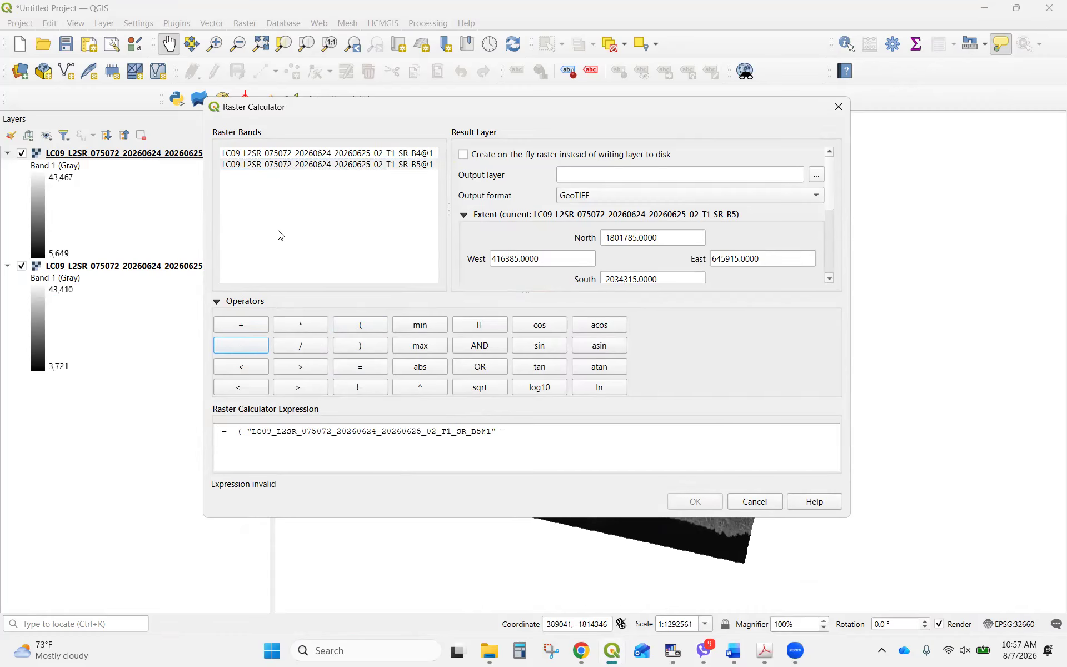
{"action": "double_click", "coordinate": [307, 157]}
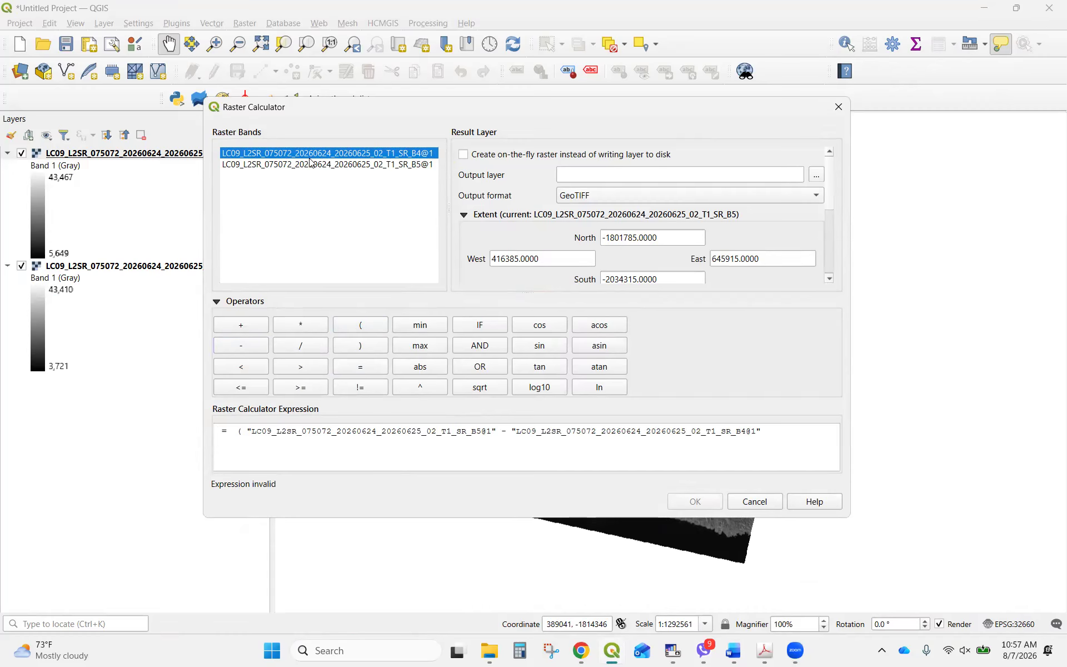
{"action": "left_click", "coordinate": [361, 345]}
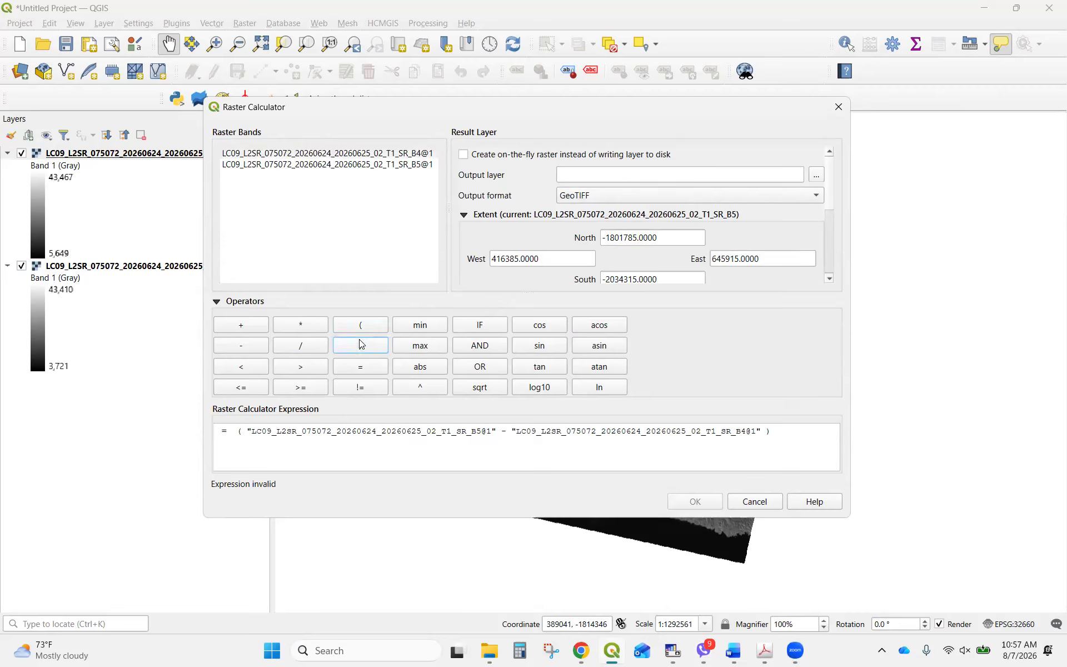
Divide the expression by the parenthesised sum of the SR_B5@1 and SR_B4@1 bands.
{"action": "left_click", "coordinate": [311, 353]}
{"action": "left_click", "coordinate": [349, 333]}
{"action": "double_click", "coordinate": [332, 166]}
{"action": "left_click", "coordinate": [245, 325]}
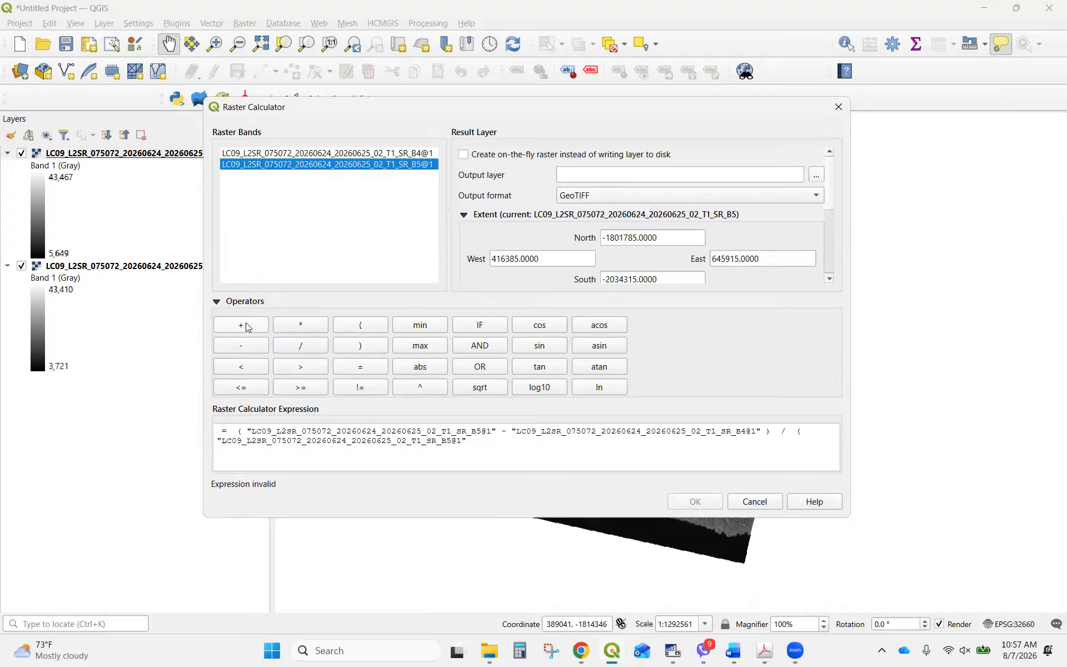
{"action": "double_click", "coordinate": [331, 154]}
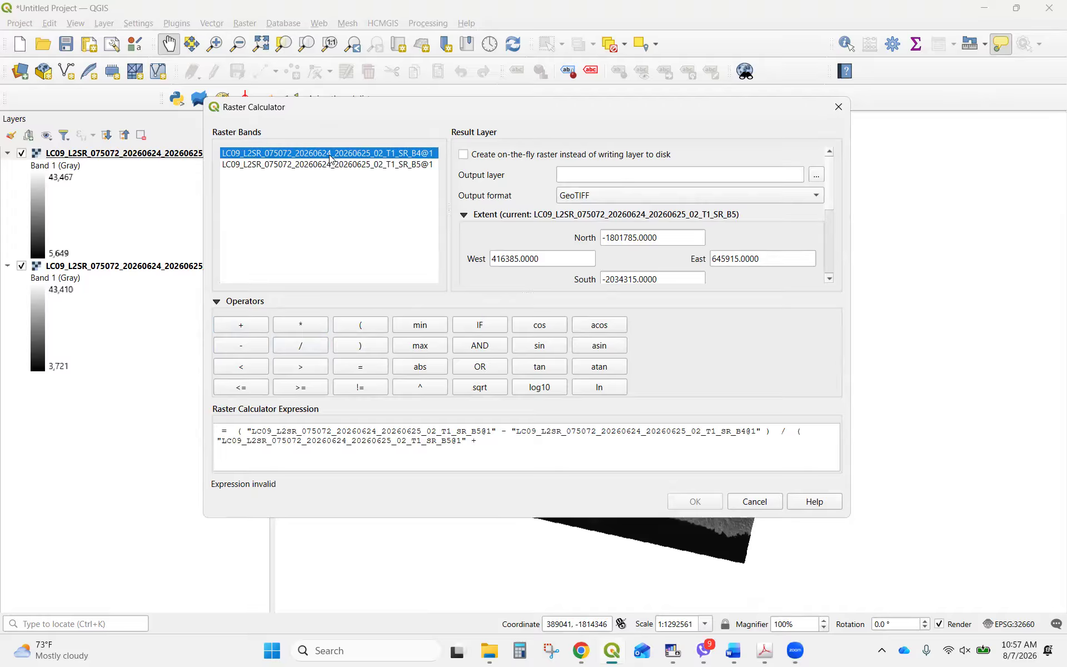
{"action": "left_click", "coordinate": [367, 346]}
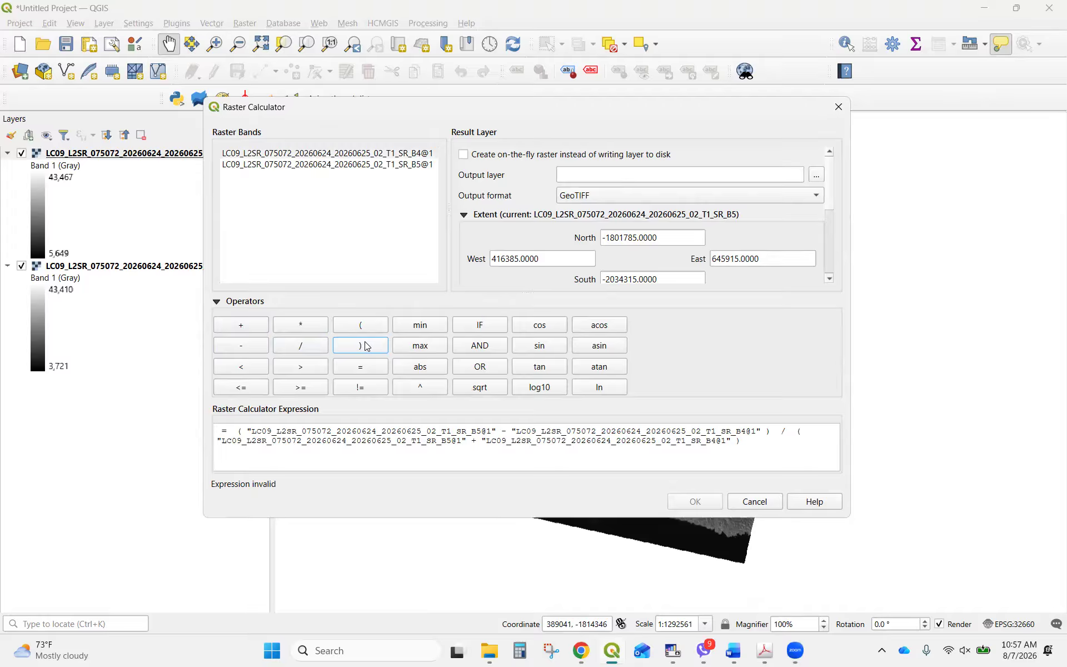
Remove the leading equals sign and extra spaces from the start of the raster expression.
{"action": "left_click", "coordinate": [237, 432]}
{"action": "key", "text": "BackSpace"}
{"action": "key", "text": "BackSpace"}
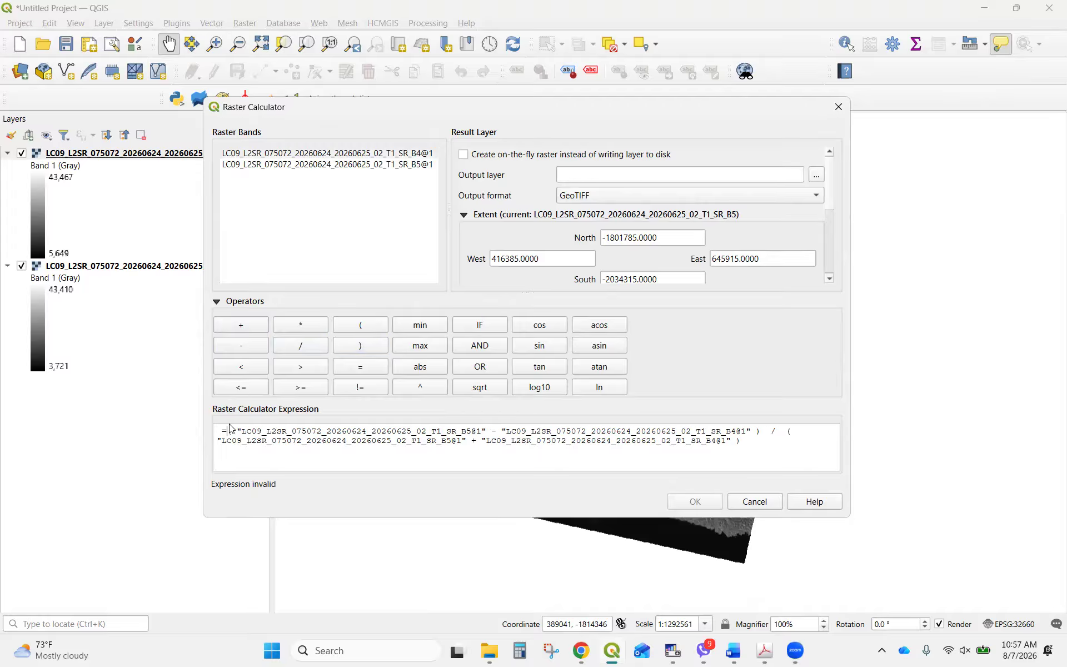
{"action": "key", "text": "BackSpace"}
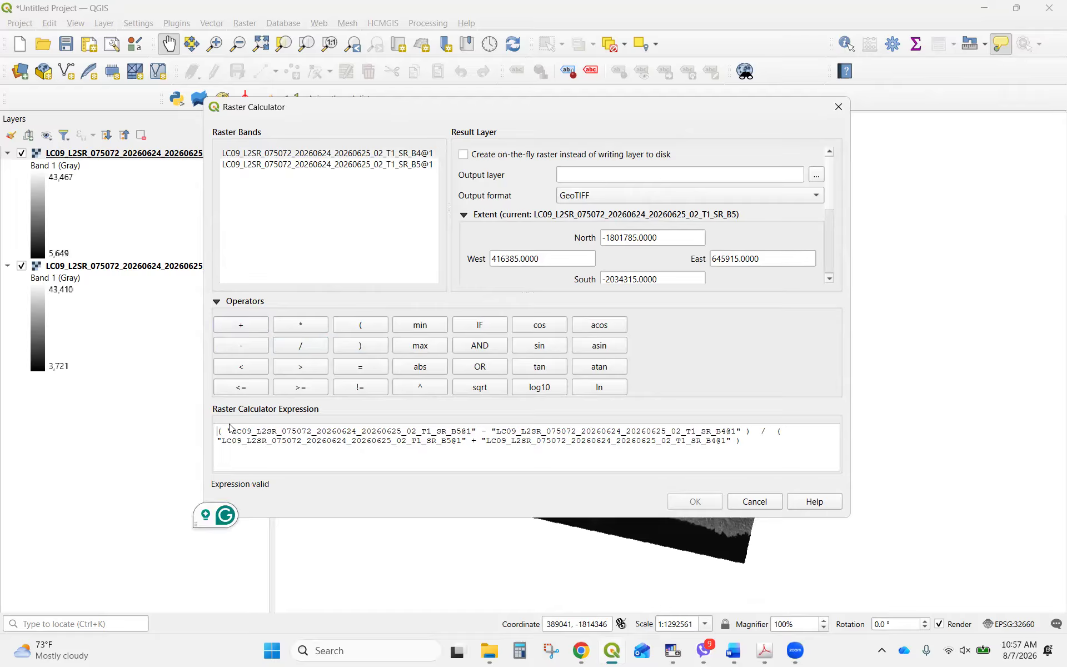
Set the output layer to a file named NDVI in the FBS 700 Working File folder and run the calculation.
{"action": "left_click", "coordinate": [819, 177]}
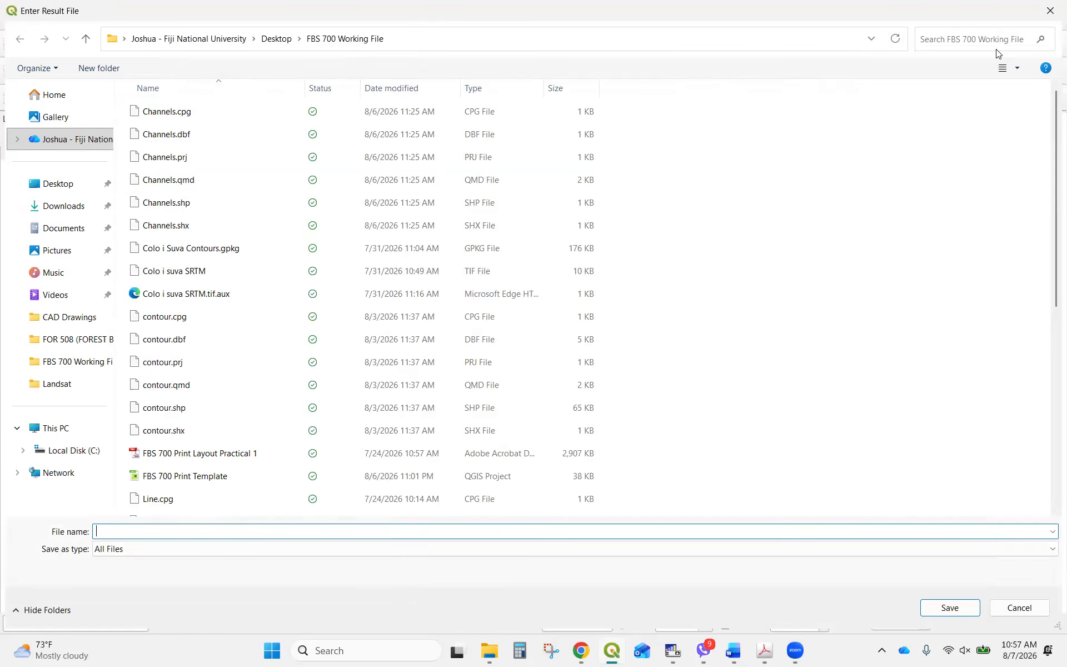
{"action": "type", "text": "NFVI"}
{"action": "key", "text": "BackSpace"}
{"action": "key", "text": "BackSpace"}
{"action": "key", "text": "BackSpace"}
{"action": "type", "text": "DVI"}
{"action": "key", "text": "Return"}
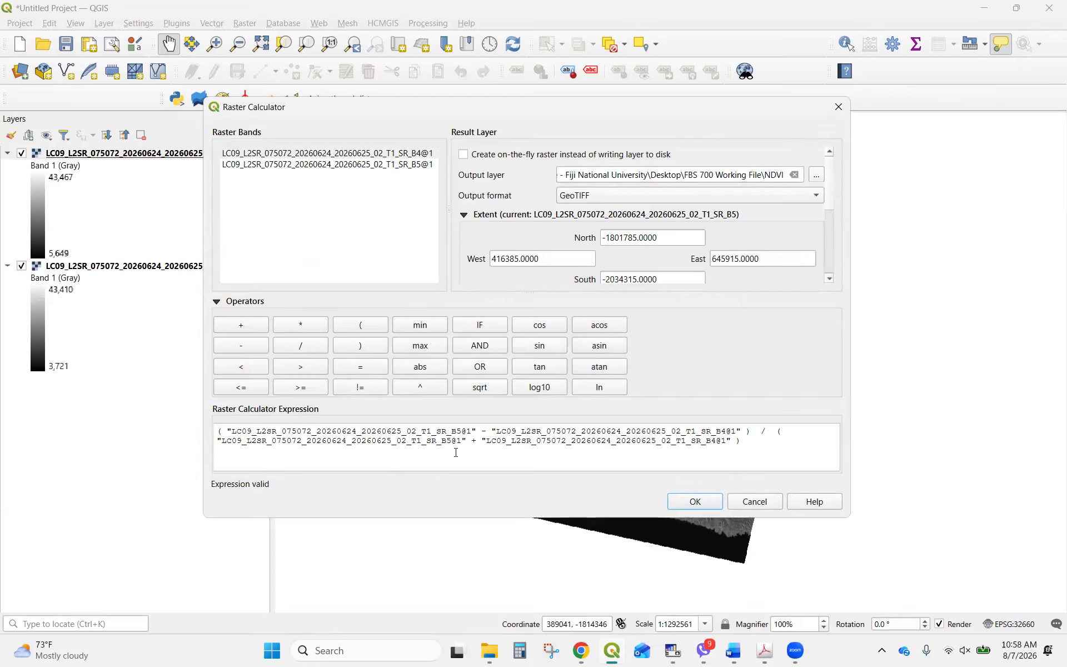
{"action": "left_click", "coordinate": [695, 500]}
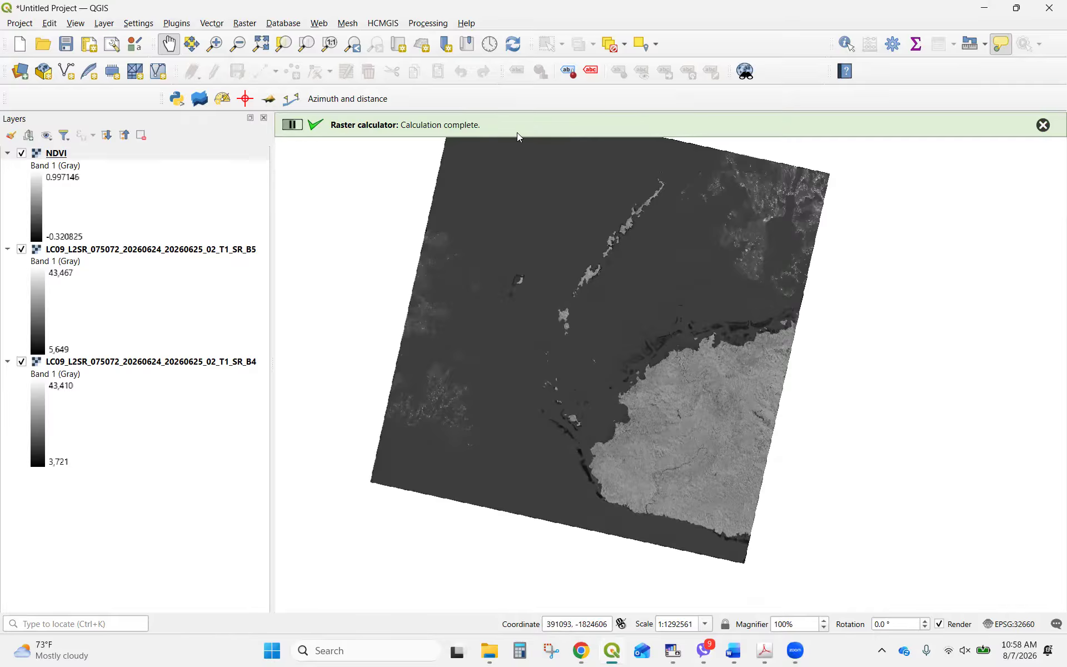
Dismiss the Raster Calculator notification and hide the SR_B5 and SR_B4 layers.
{"action": "left_click", "coordinate": [1043, 125]}
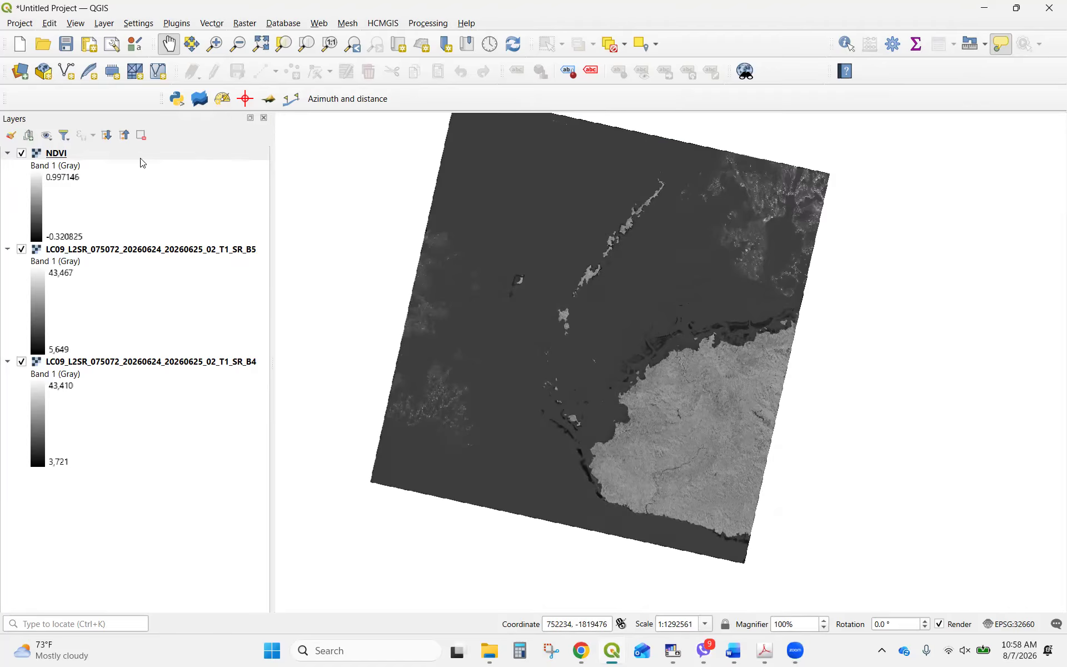
{"action": "left_click", "coordinate": [22, 249]}
{"action": "left_click", "coordinate": [22, 362]}
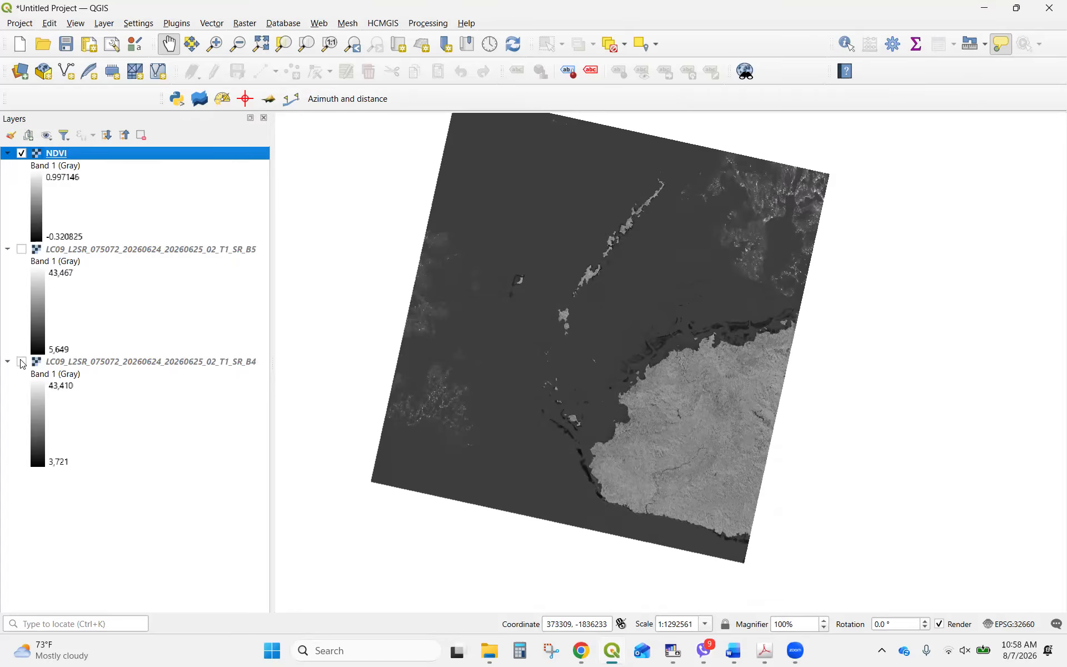
Review the NDVI layer's information and symbology settings, then close its properties without changing anything.
{"action": "double_click", "coordinate": [56, 154]}
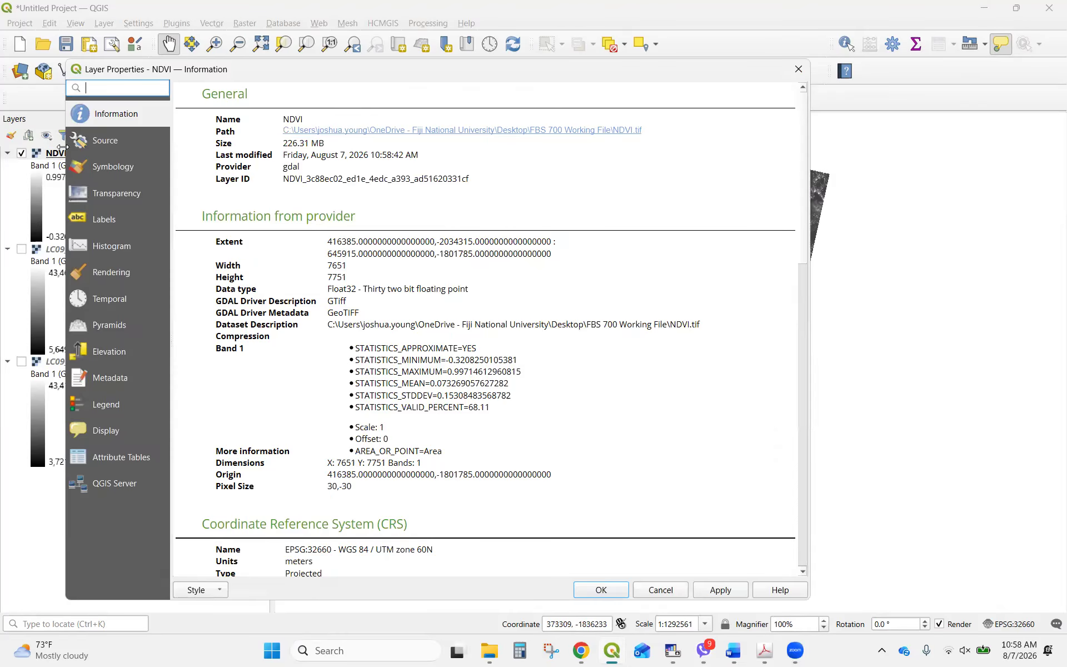
{"action": "left_click", "coordinate": [119, 174]}
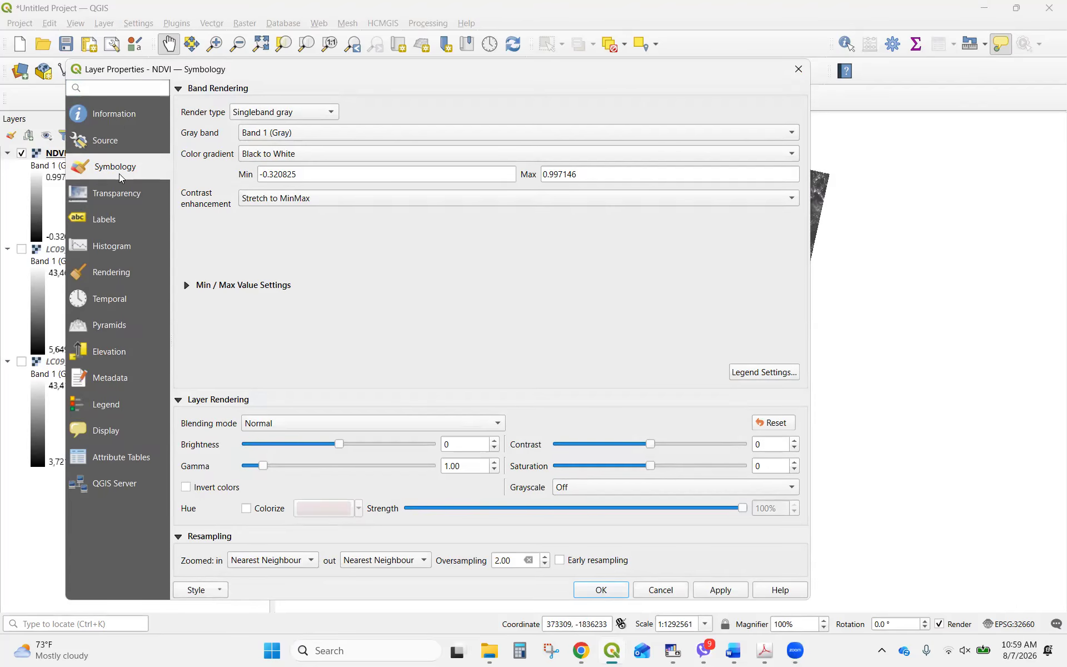
{"action": "left_click", "coordinate": [796, 70]}
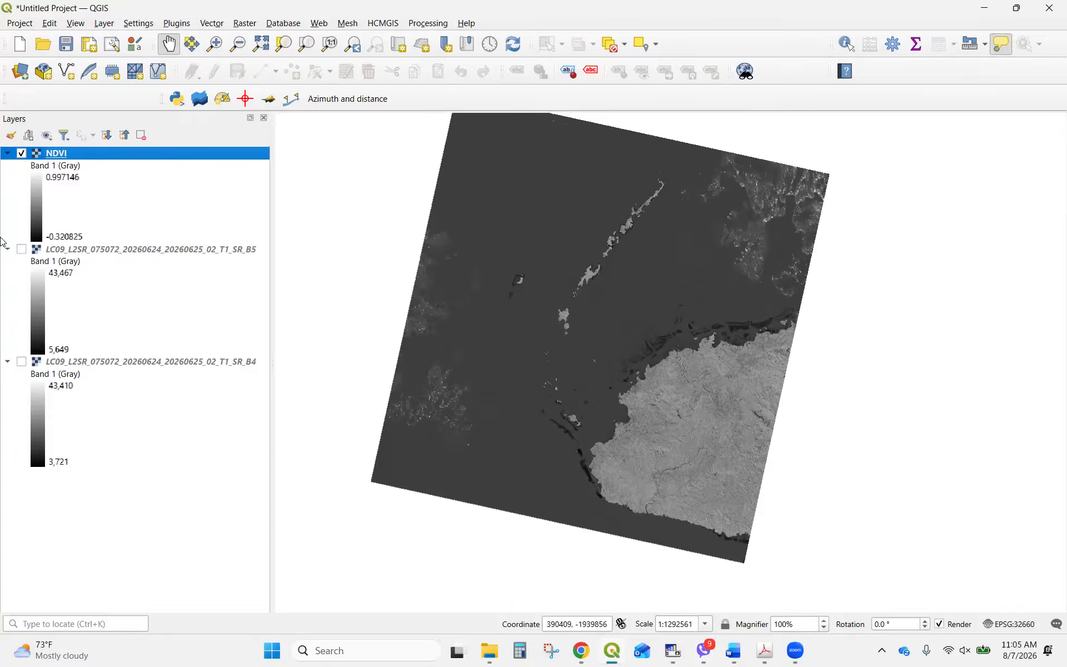
{"action": "double_click", "coordinate": [96, 163]}
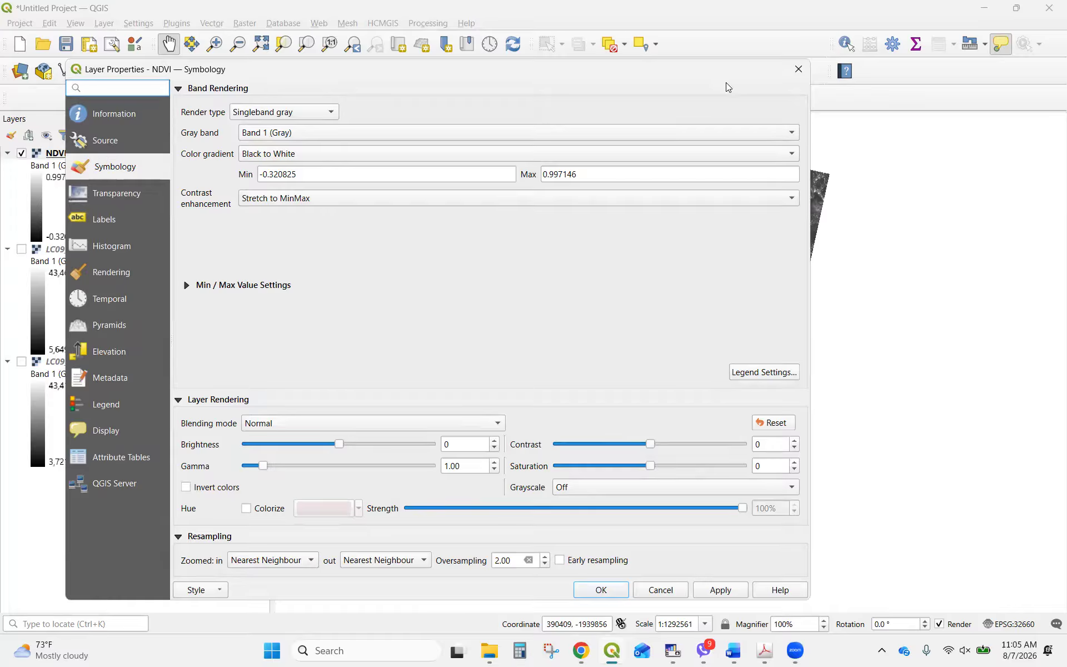
{"action": "left_click", "coordinate": [788, 71]}
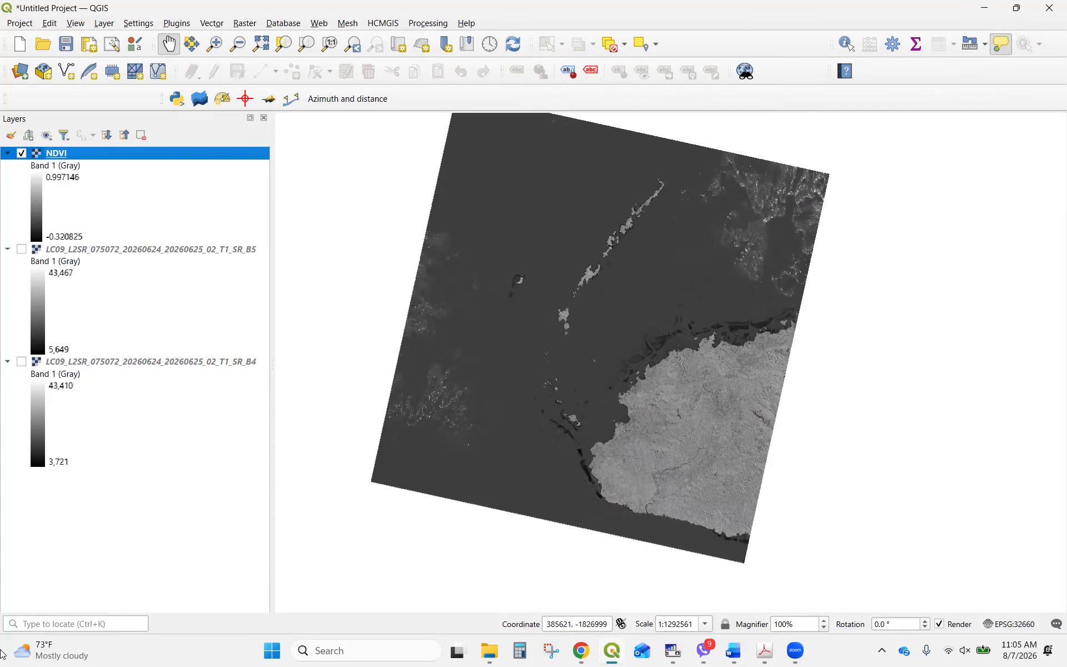
{"action": "key", "text": "alt+Tab"}
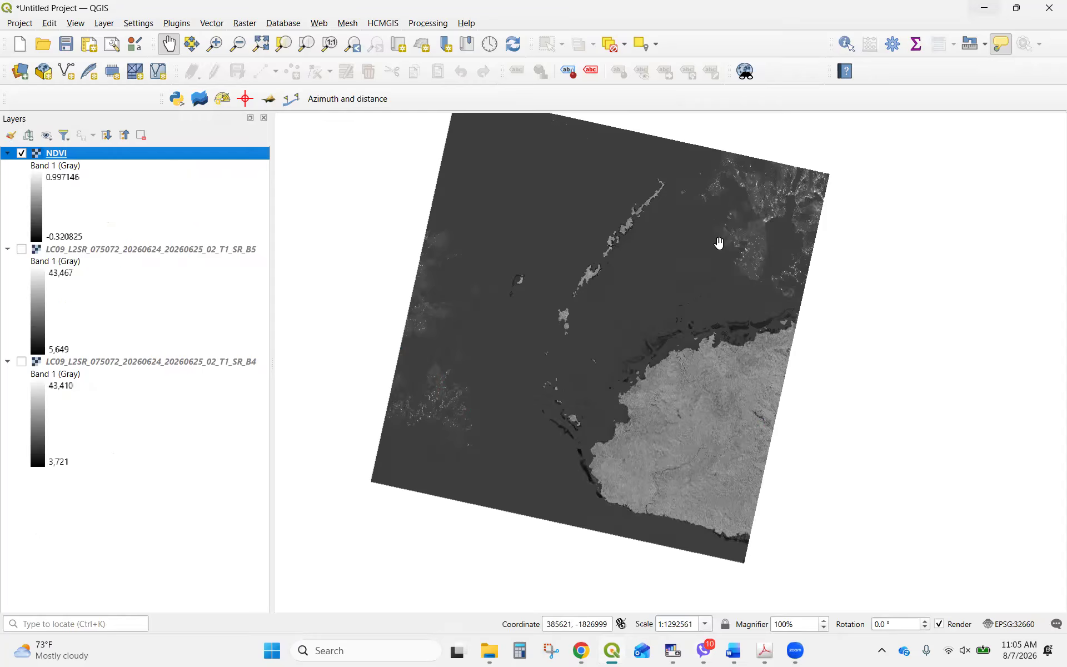
{"action": "left_click", "coordinate": [983, 8]}
{"action": "double_click", "coordinate": [111, 159]}
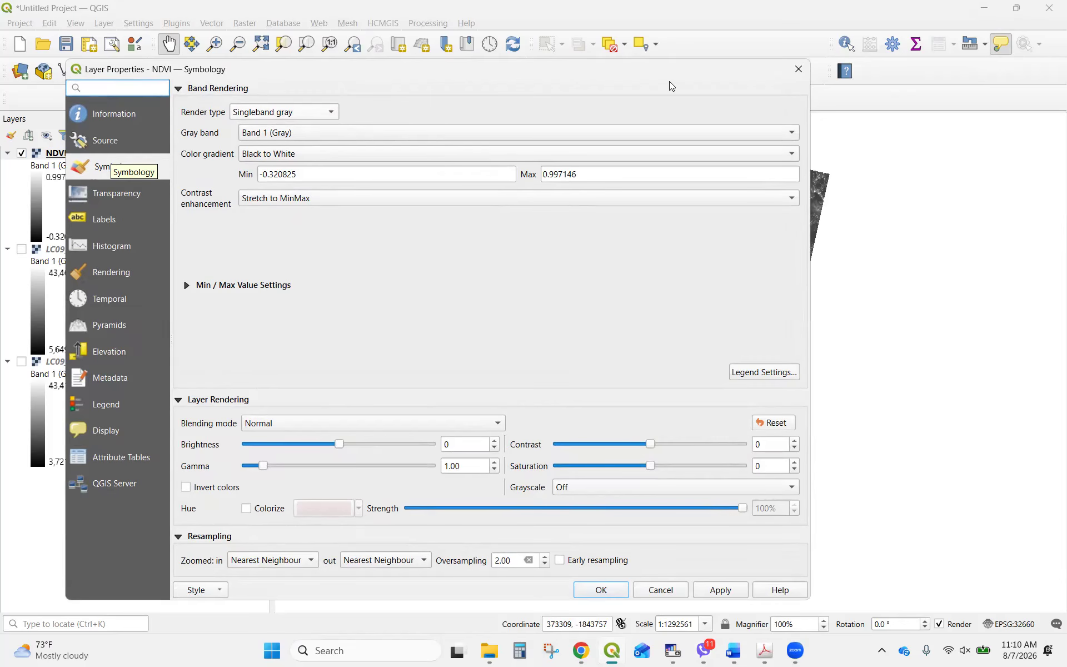
{"action": "left_click", "coordinate": [797, 70]}
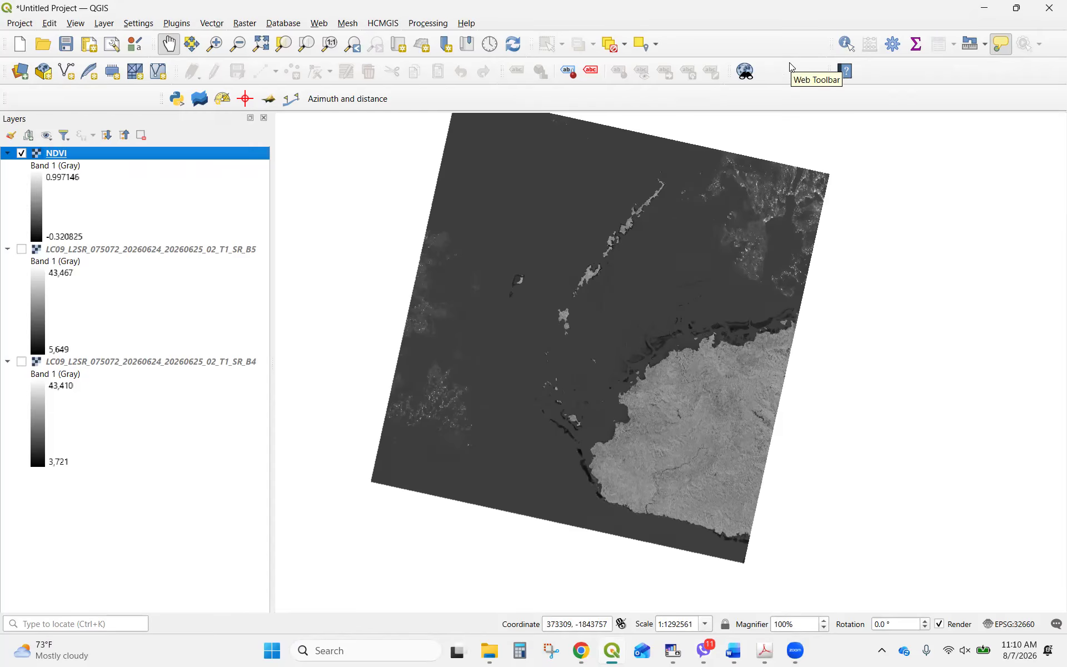
Open the NDVI layer's symbology settings and set the render type to Singleband pseudocolor.
{"action": "double_click", "coordinate": [129, 158]}
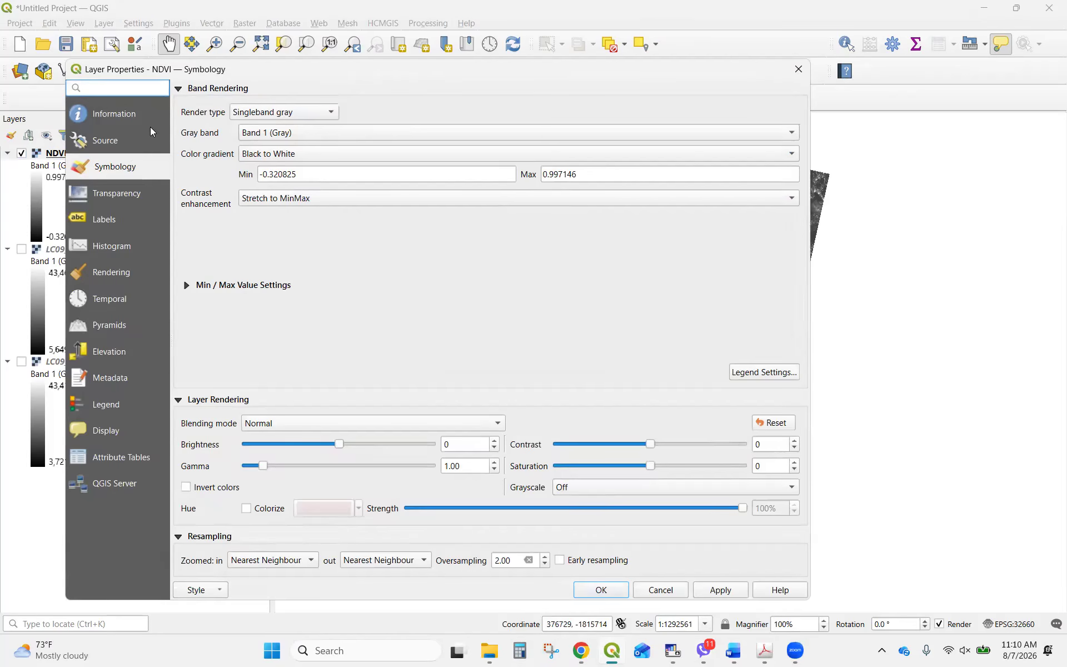
{"action": "left_click_drag", "start_coordinate": [315, 71], "coordinate": [359, 44]}
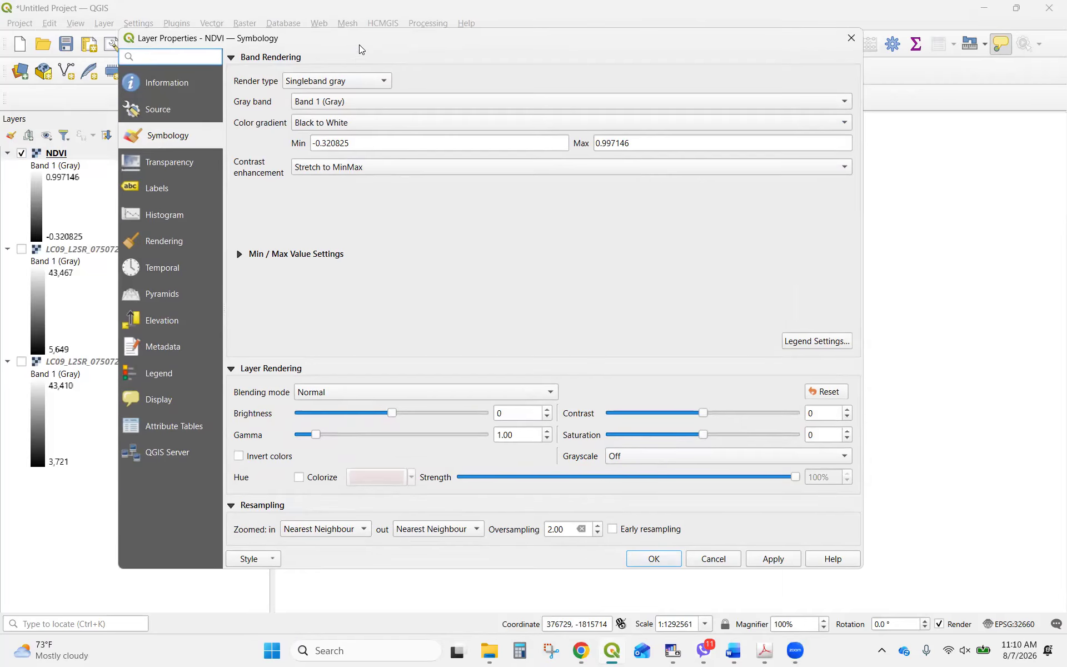
{"action": "left_click", "coordinate": [352, 82]}
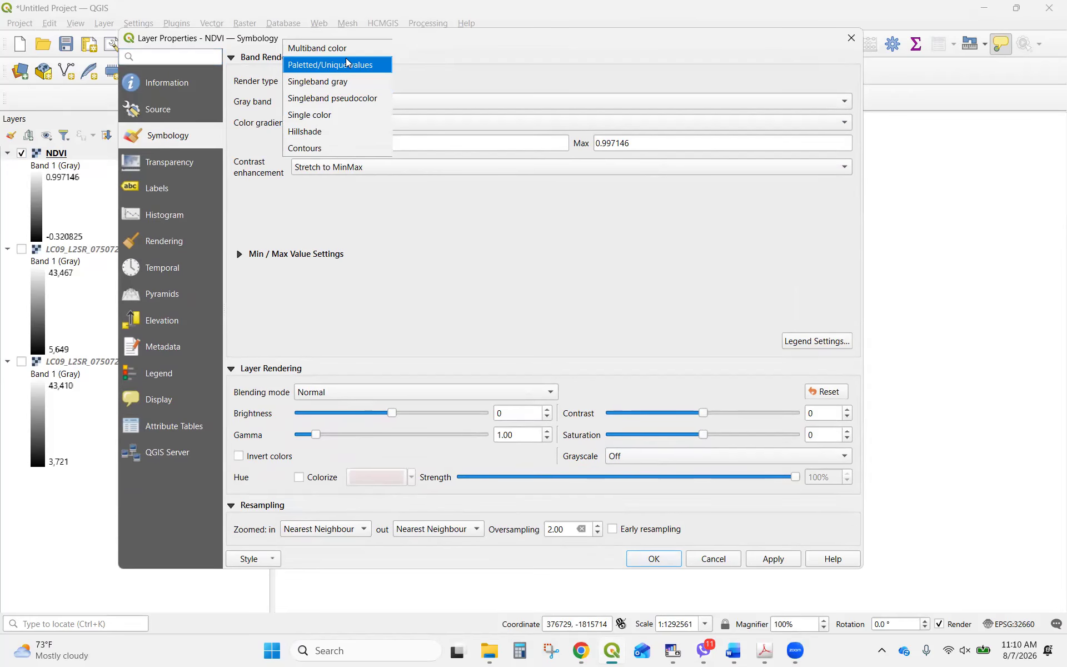
{"action": "left_click", "coordinate": [345, 54]}
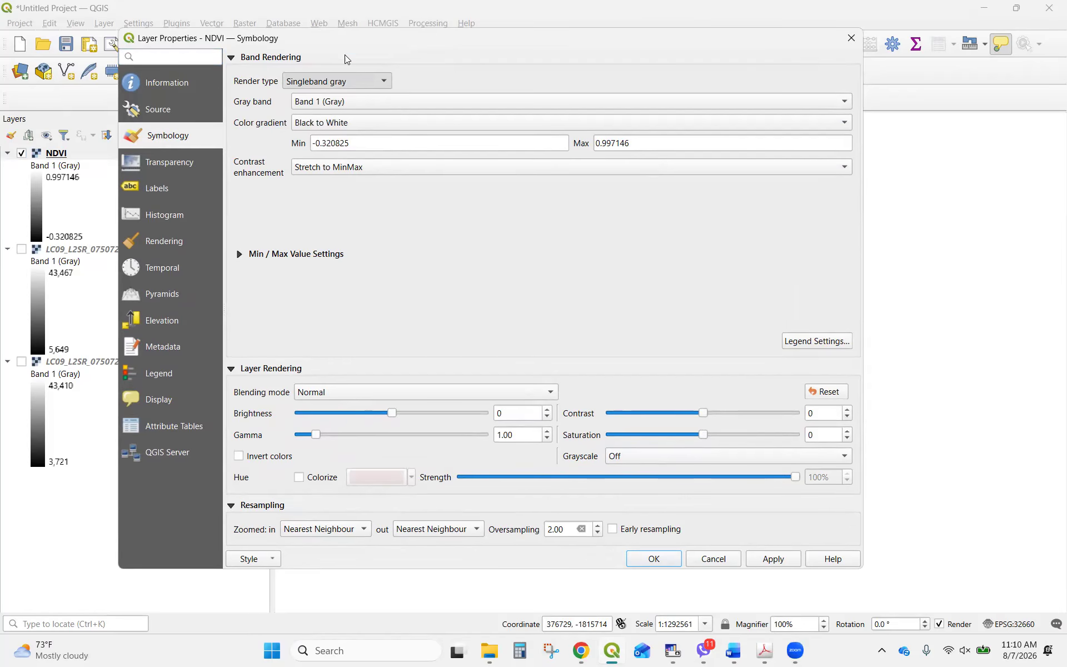
{"action": "left_click", "coordinate": [359, 99]}
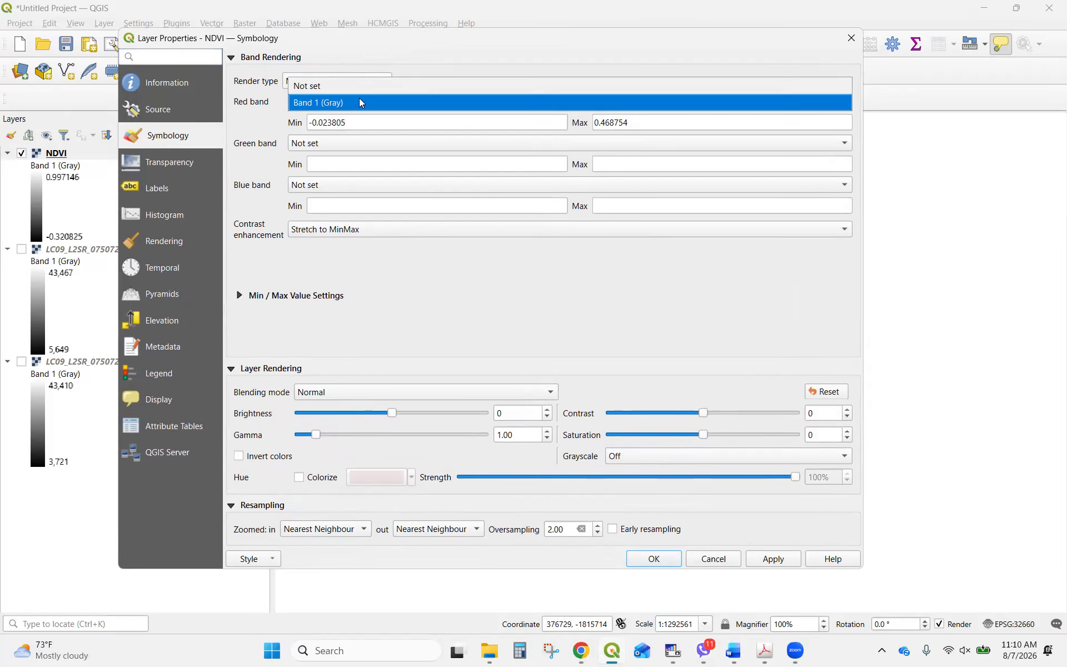
{"action": "left_click", "coordinate": [439, 65]}
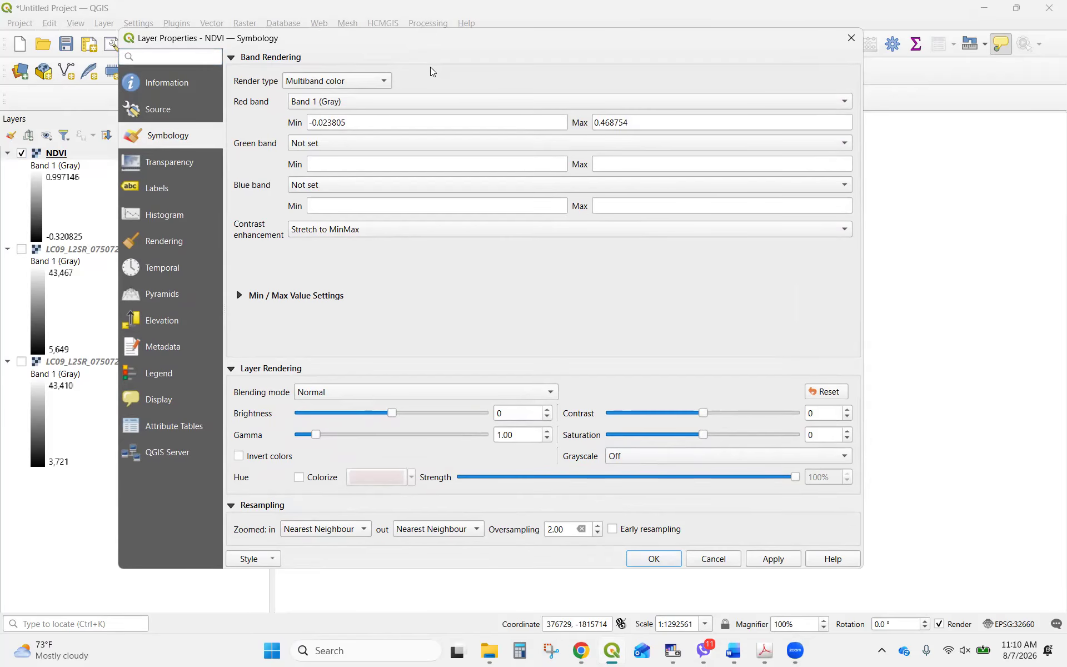
{"action": "left_click", "coordinate": [367, 79]}
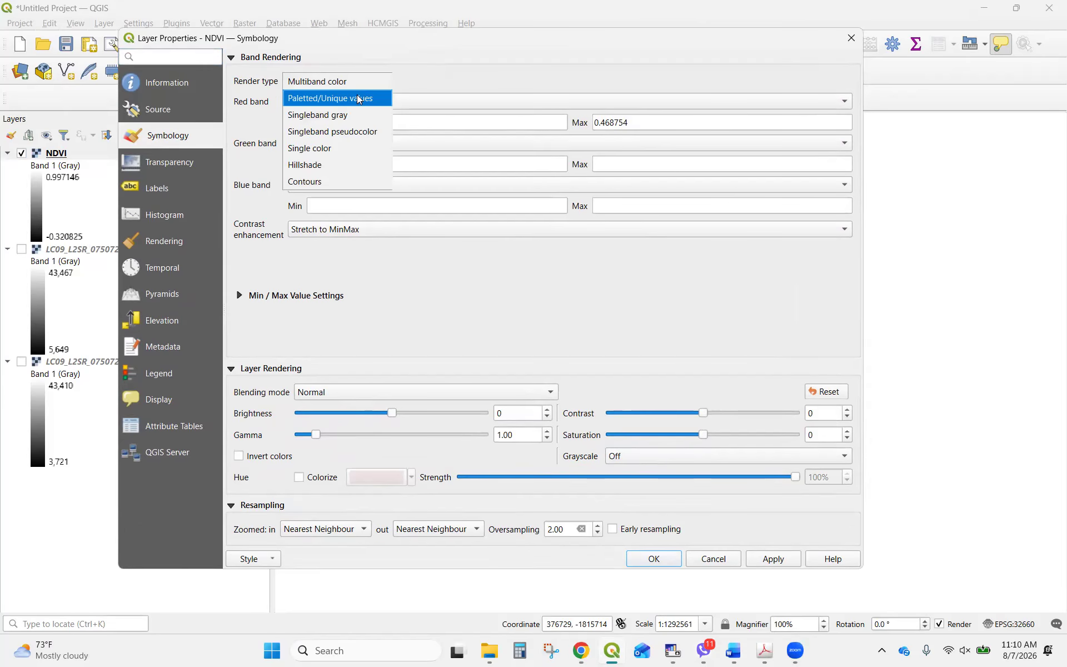
{"action": "left_click", "coordinate": [356, 130]}
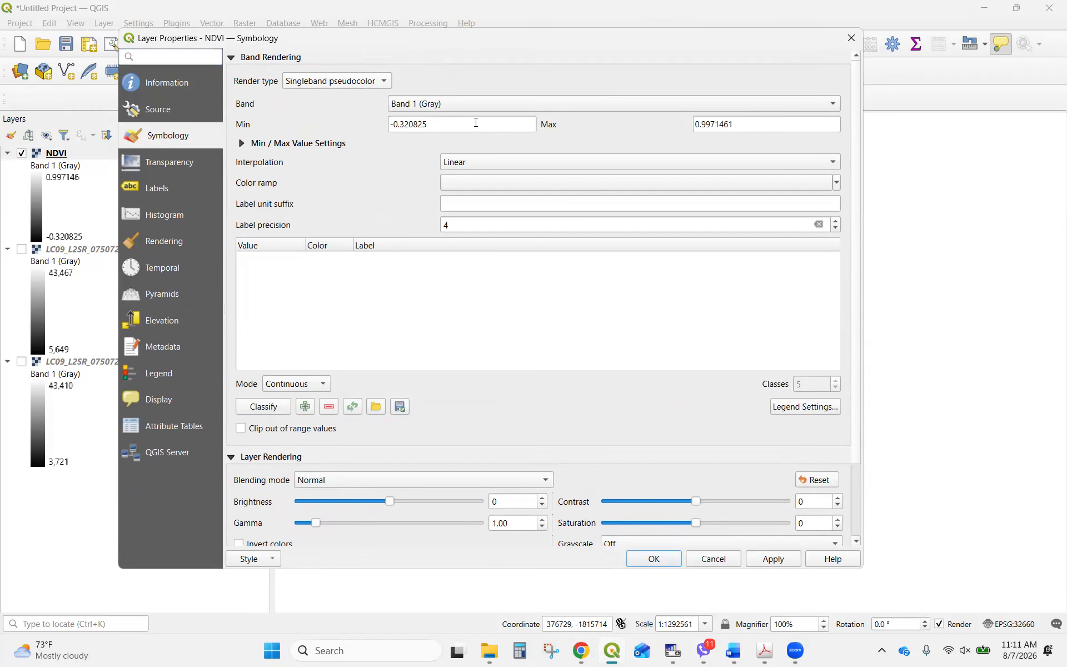
Set the NDVI value range to a minimum of -1 and a maximum of 1.
{"action": "left_click", "coordinate": [737, 125]}
{"action": "key", "text": "alt+Tab"}
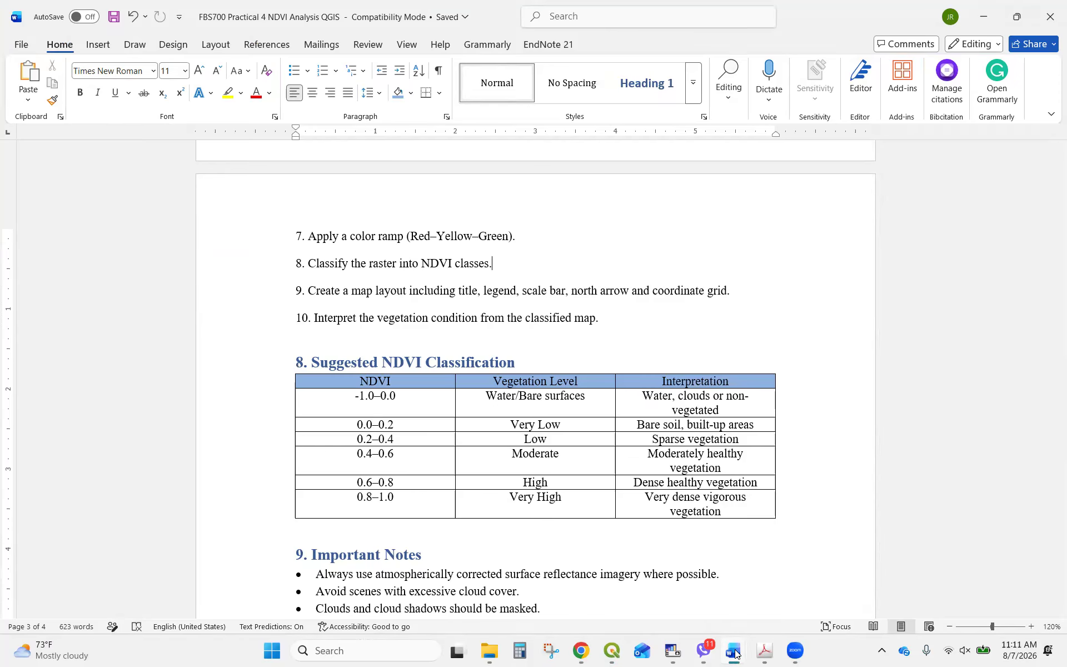
{"action": "left_click", "coordinate": [609, 652]}
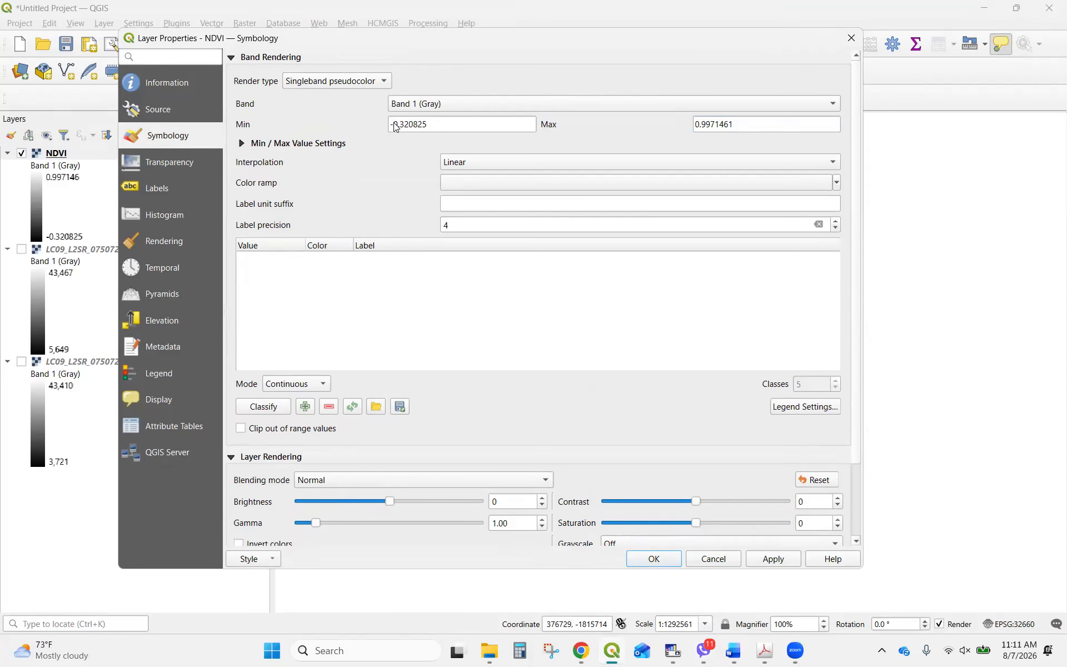
{"action": "left_click_drag", "start_coordinate": [439, 125], "coordinate": [376, 129]}
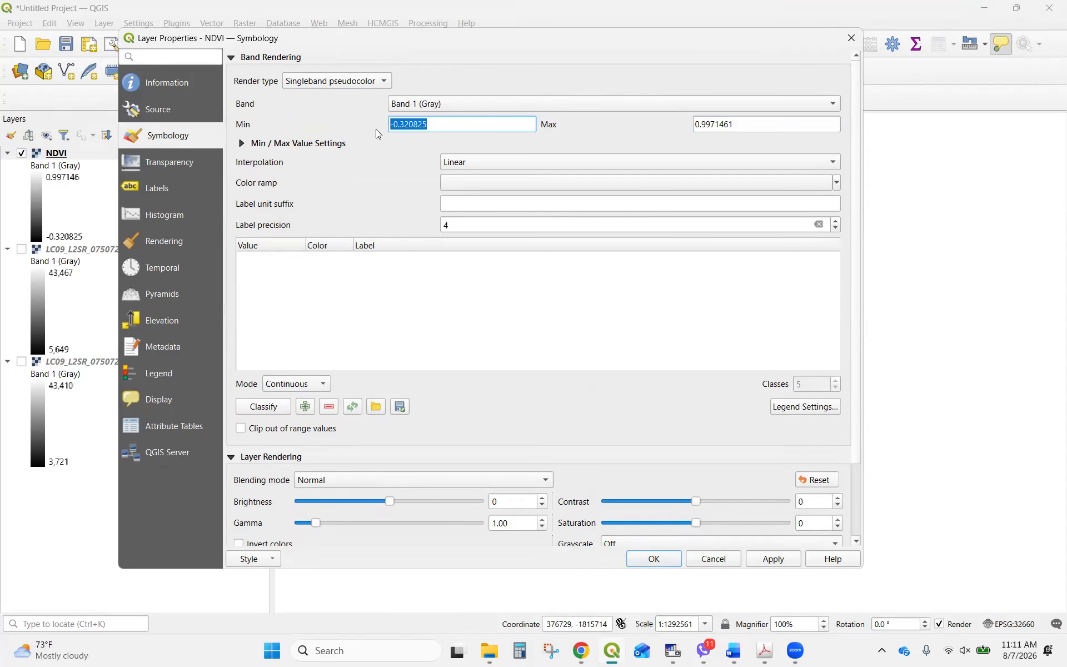
{"action": "type", "text": "-1"}
{"action": "key", "text": "Tab"}
{"action": "type", "text": "1"}
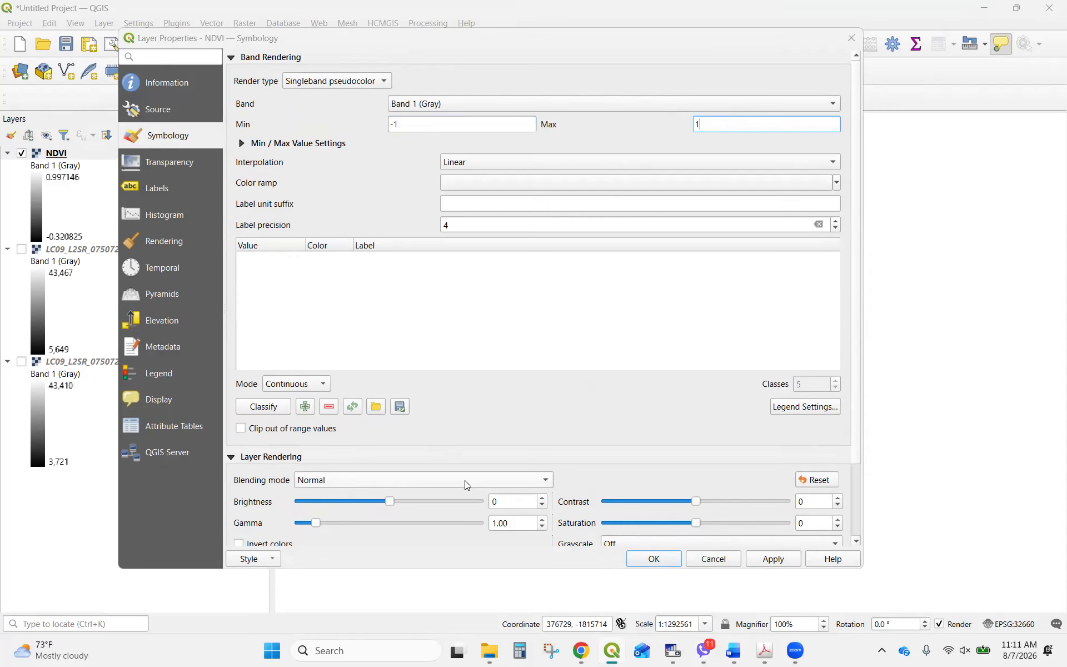
Consult the suggested NDVI classification table in the practical's Word document and return to the QGIS symbology settings.
{"action": "key", "text": "alt+Tab"}
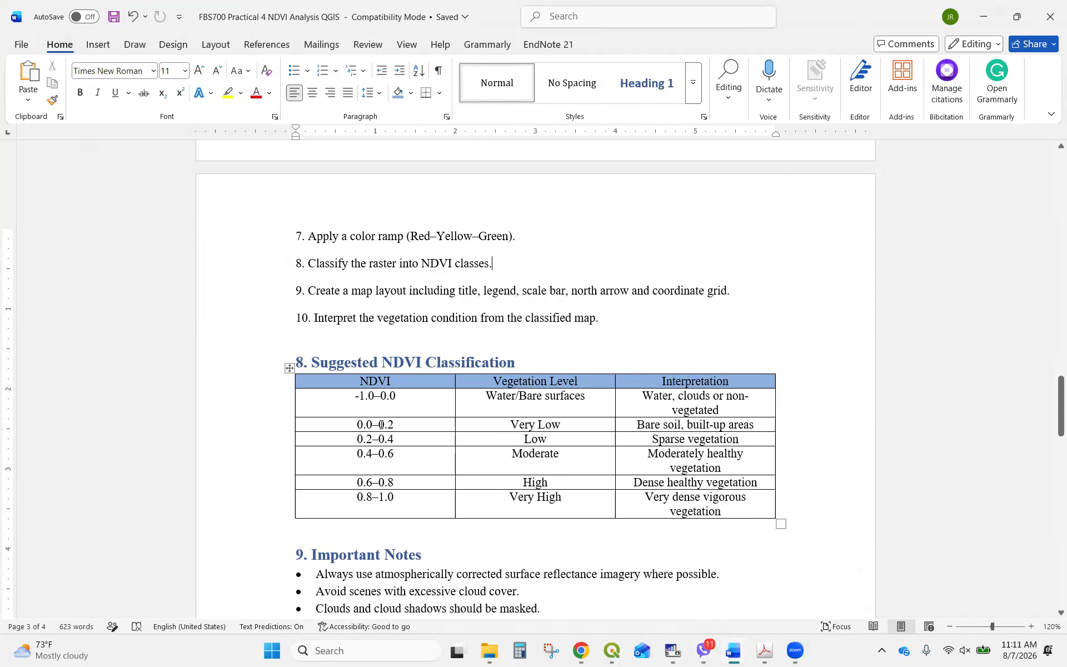
{"action": "key", "text": "alt"}
{"action": "key", "text": "alt+Tab"}
{"action": "key", "text": "alt+Tab"}
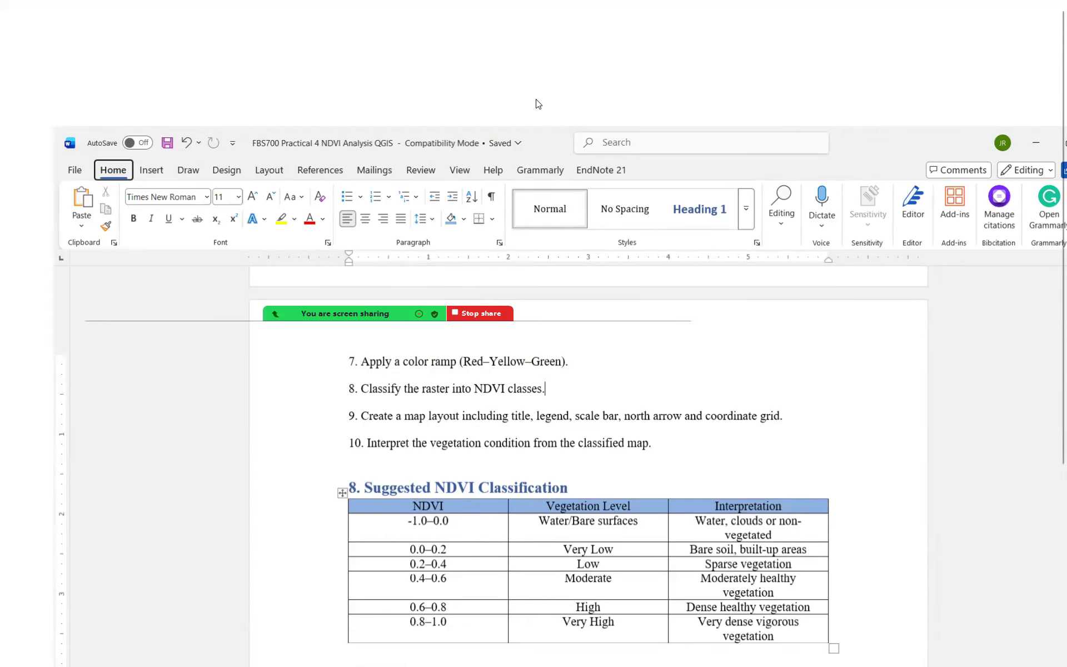
{"action": "key", "text": "alt+Tab"}
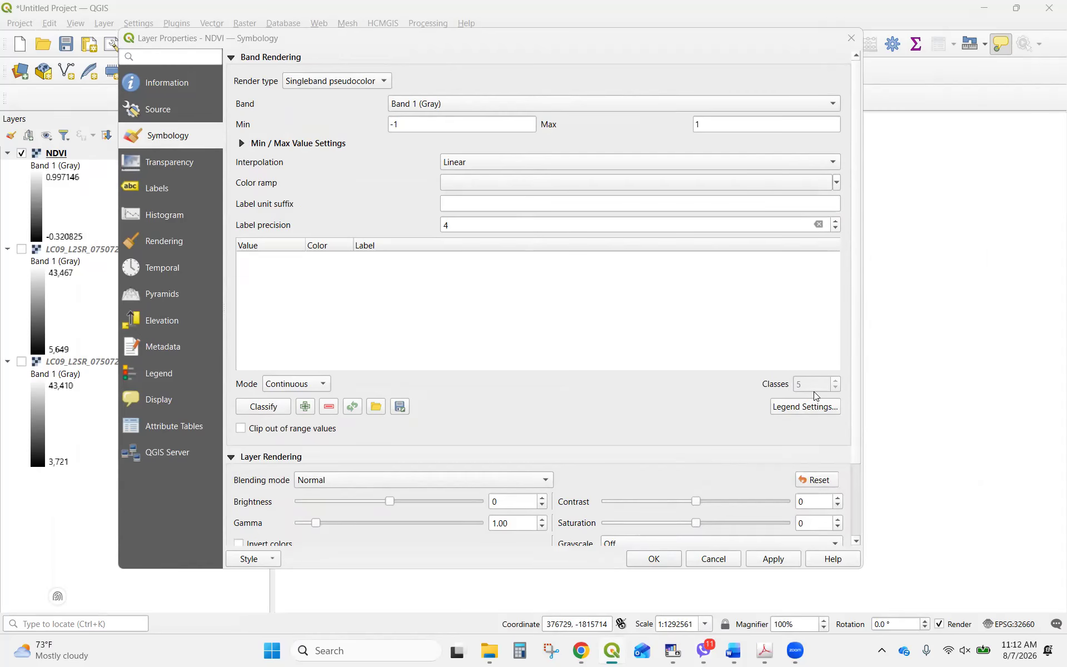
Try to classify the NDVI band in Equal Interval mode with 6 classes.
{"action": "left_click", "coordinate": [277, 382]}
{"action": "left_click", "coordinate": [278, 398]}
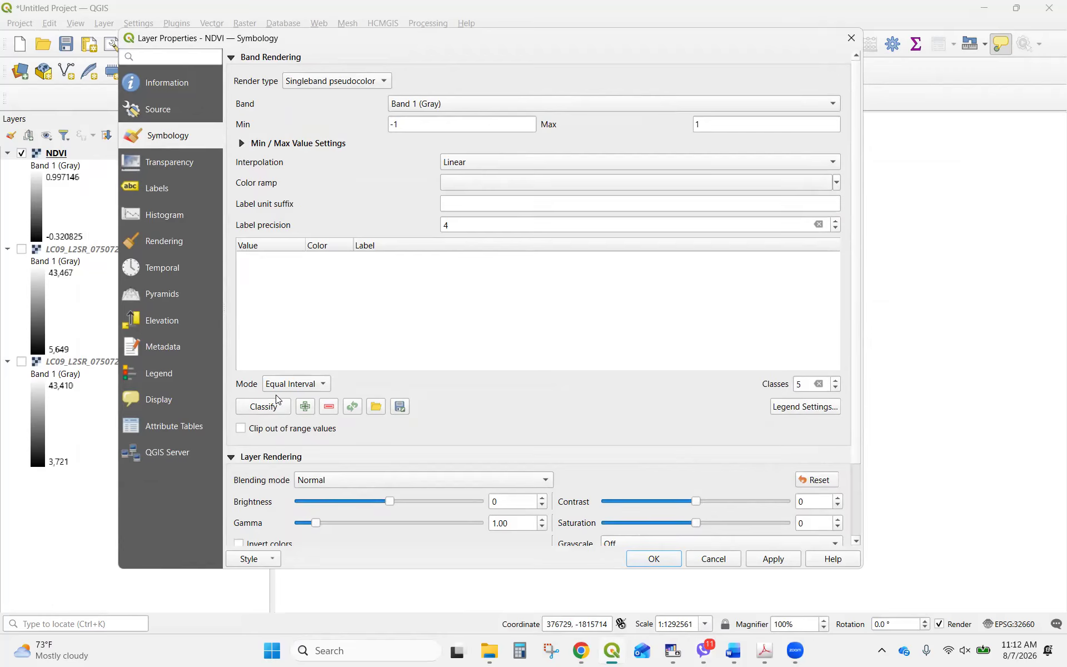
{"action": "left_click", "coordinate": [799, 384]}
{"action": "type", "text": "6"}
{"action": "left_click", "coordinate": [270, 412]}
{"action": "left_click", "coordinate": [416, 105]}
{"action": "left_click", "coordinate": [416, 104]}
{"action": "left_click", "coordinate": [283, 406]}
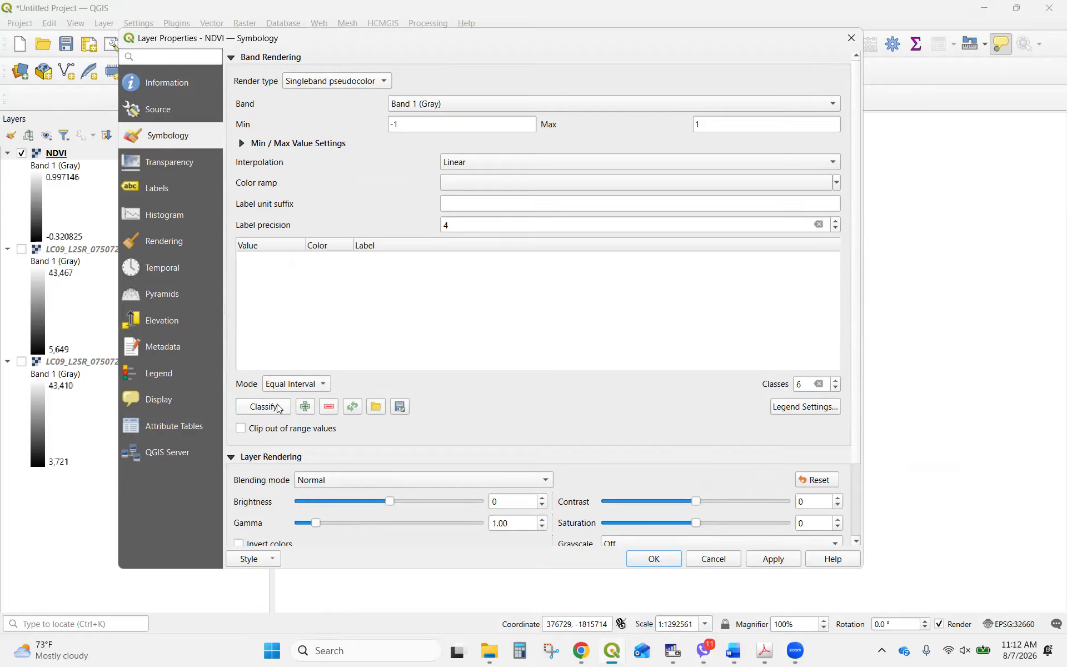
Try adding and removing a class manually, and classify again in Continuous mode.
{"action": "left_click", "coordinate": [305, 406]}
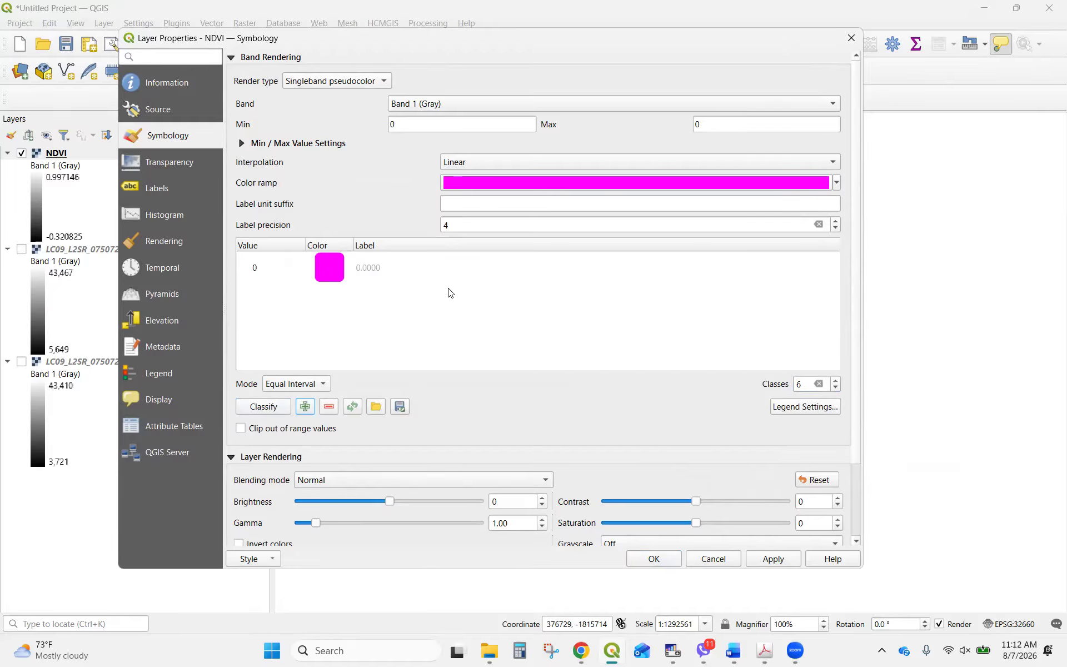
{"action": "left_click", "coordinate": [321, 272]}
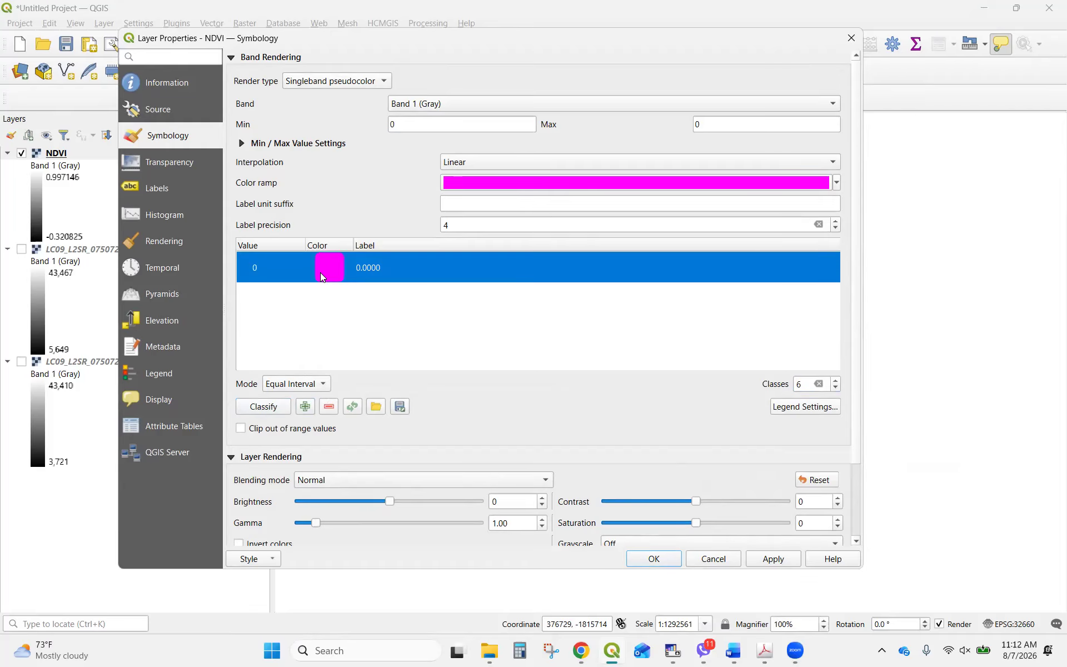
{"action": "left_click", "coordinate": [330, 409]}
{"action": "left_click", "coordinate": [297, 384]}
{"action": "left_click", "coordinate": [293, 370]}
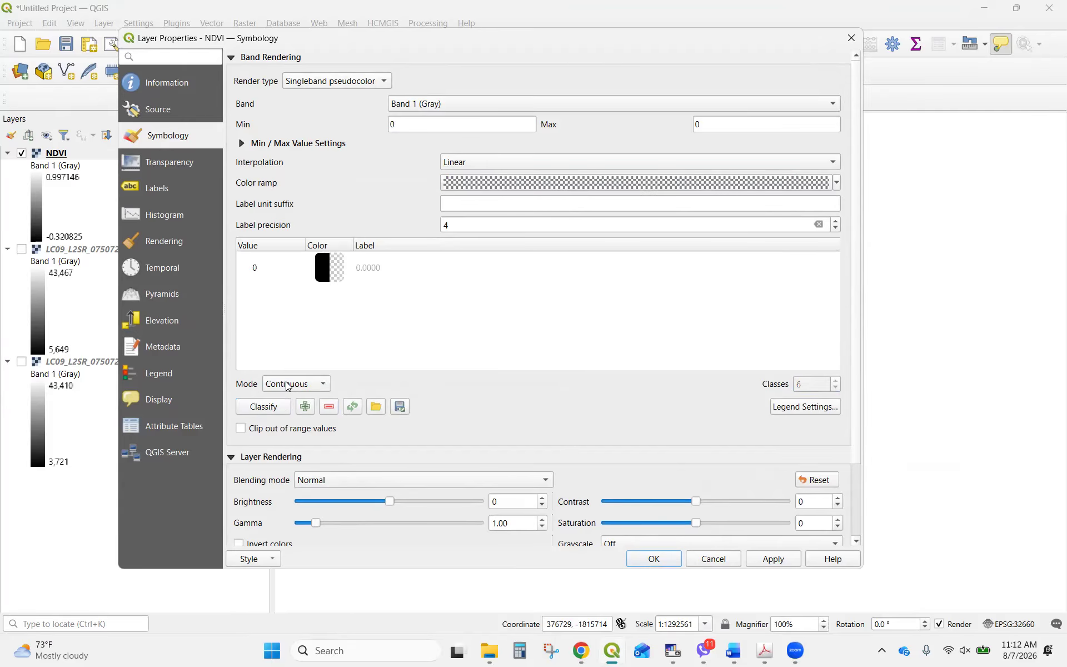
{"action": "left_click", "coordinate": [263, 412]}
Keep the Singleband pseudocolor render type and assign the Spectral color ramp to the NDVI band.
{"action": "left_click", "coordinate": [359, 82]}
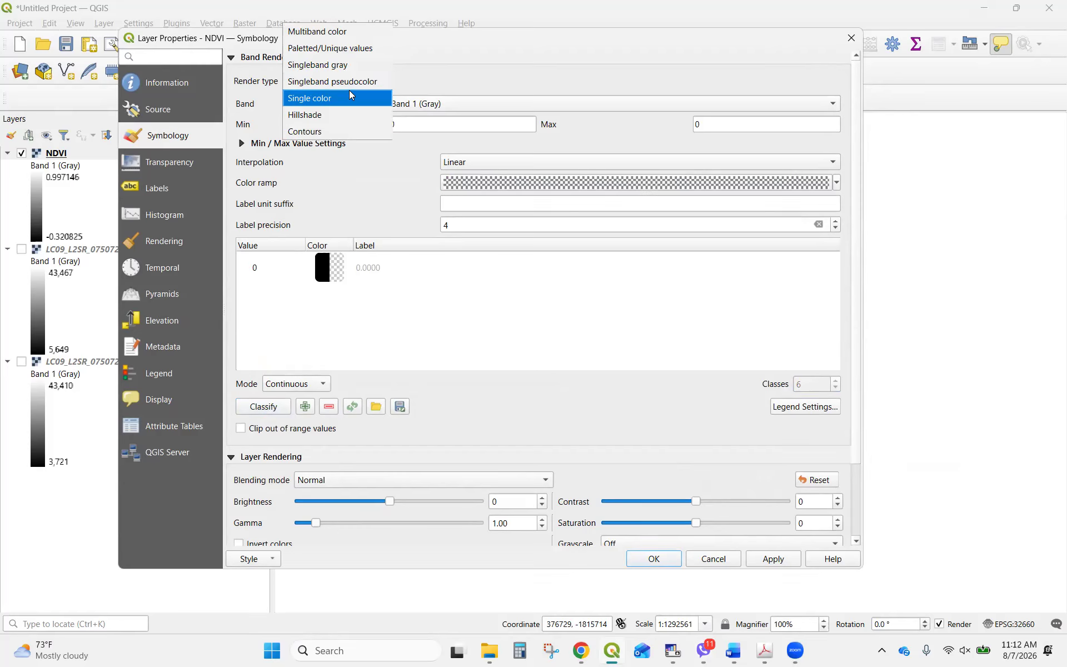
{"action": "left_click", "coordinate": [349, 82]}
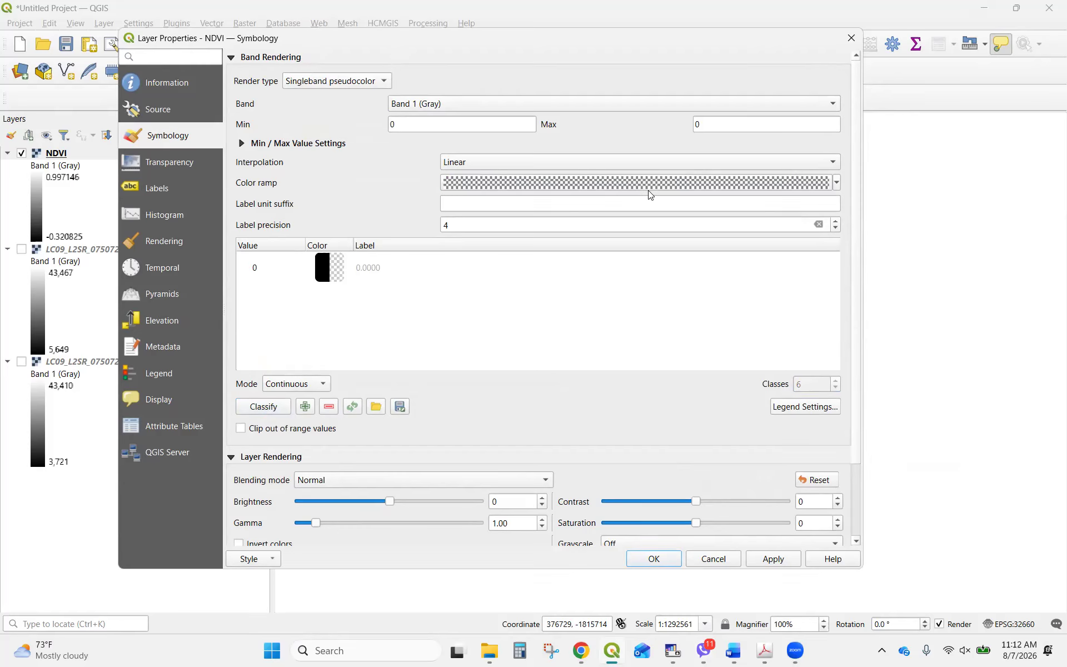
{"action": "left_click", "coordinate": [836, 185]}
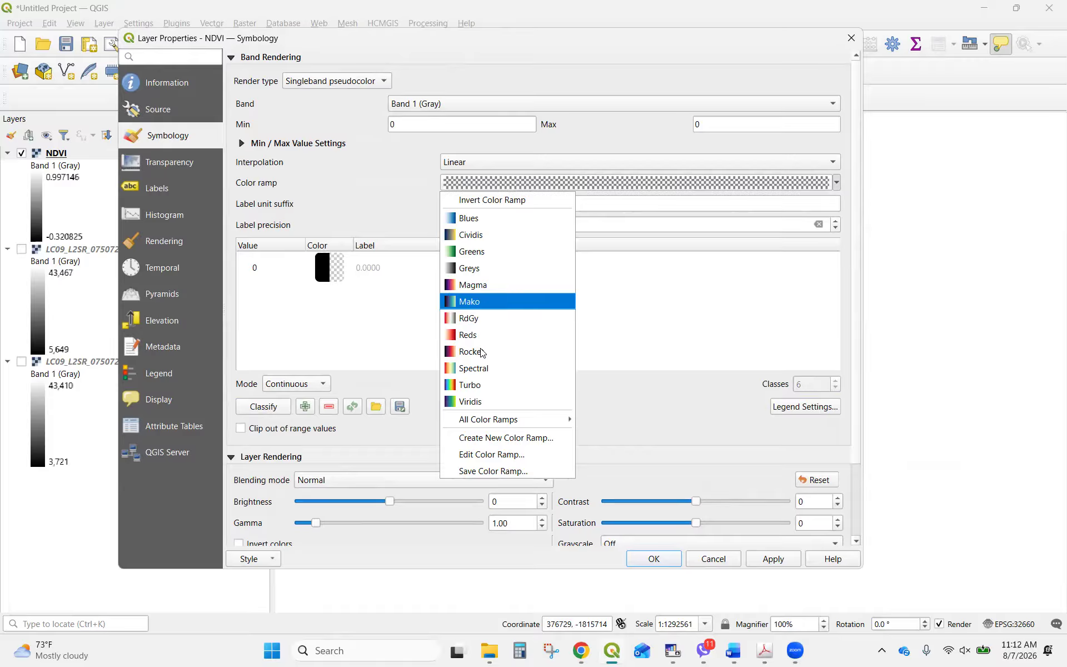
{"action": "left_click", "coordinate": [478, 368]}
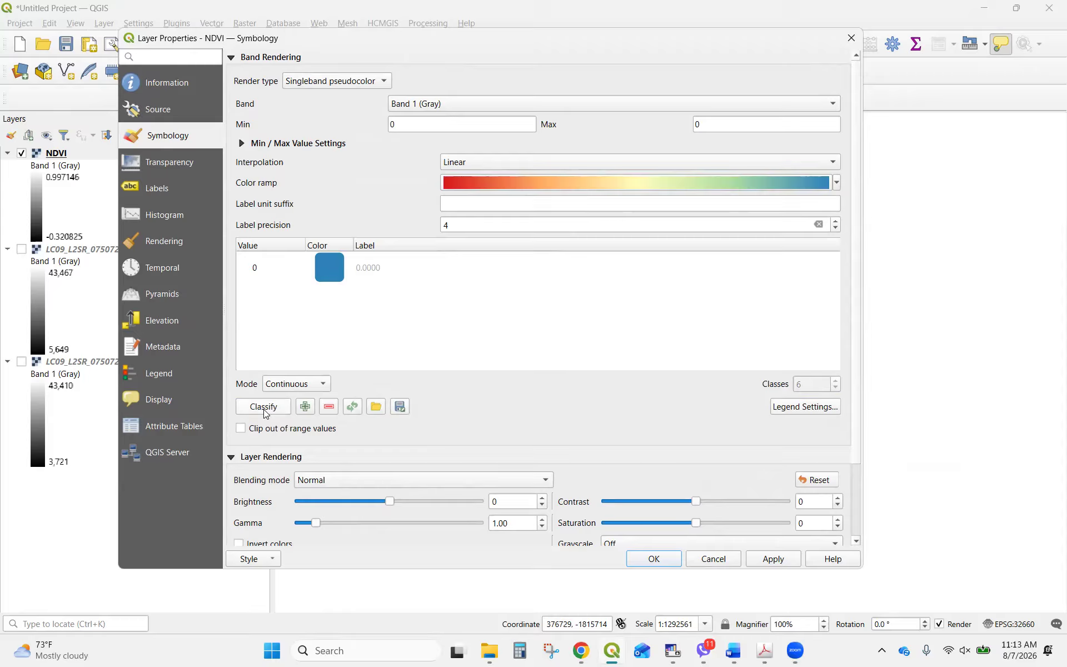
Set the color ramp's minimum to -1 and maximum to 1, and classify the values in Continuous mode.
{"action": "left_click", "coordinate": [400, 124]}
{"action": "key", "text": "BackSpace"}
{"action": "type", "text": "-1"}
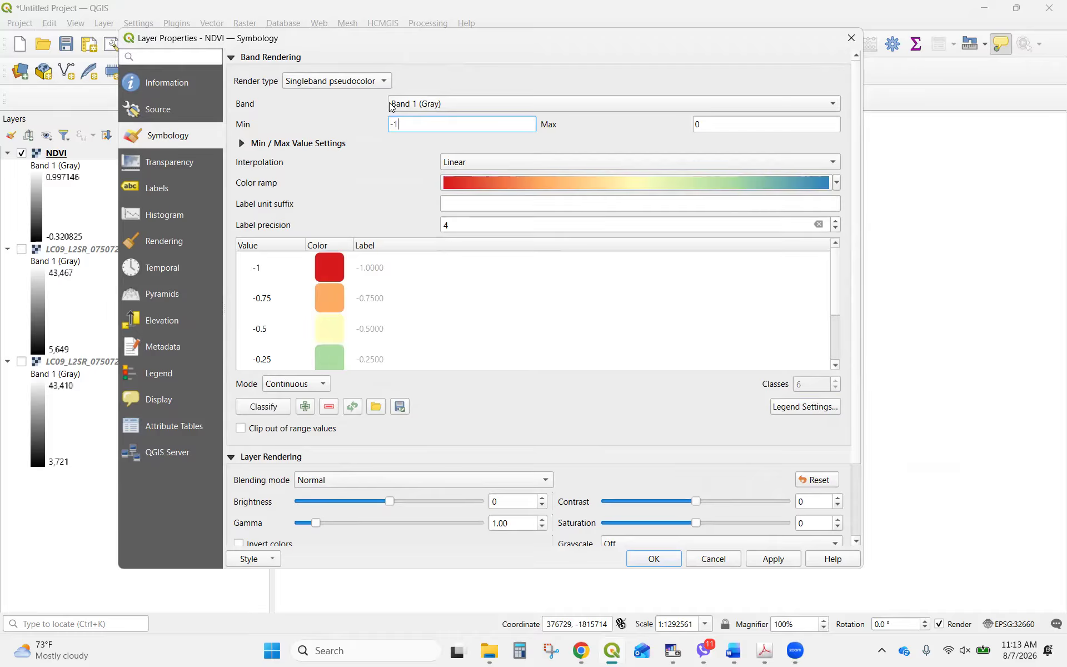
{"action": "double_click", "coordinate": [701, 125]}
{"action": "type", "text": "1"}
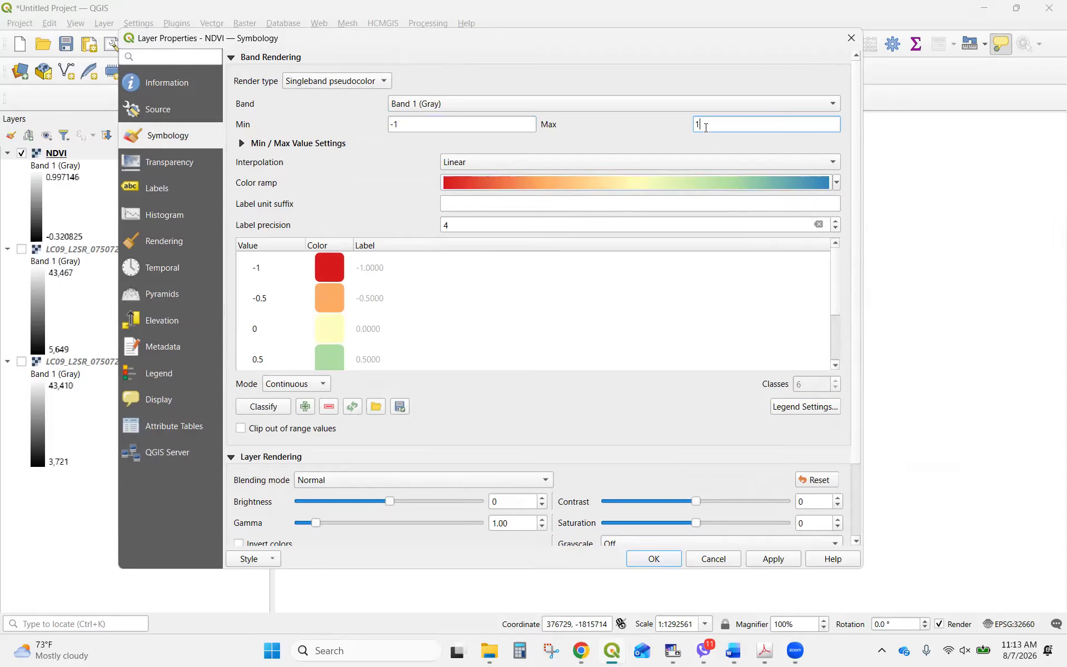
{"action": "left_click", "coordinate": [270, 414]}
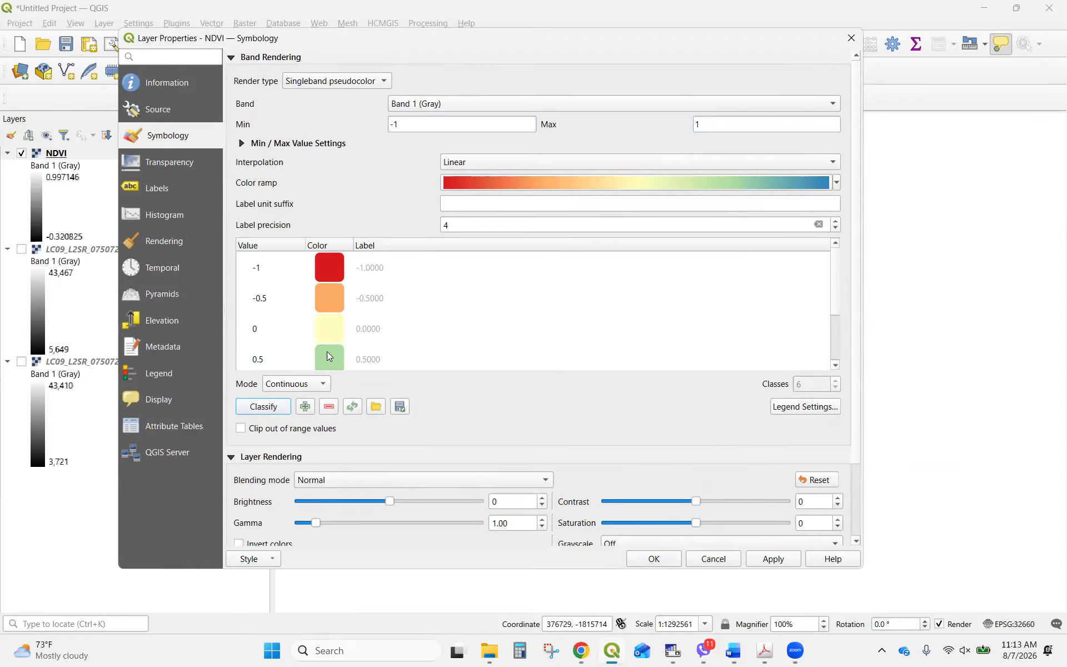
Review the class colors, apply the styling to the NDVI layer, and inspect the recolored land area on the map.
{"action": "scroll", "coordinate": [333, 347], "scroll_direction": "down", "scroll_amount": 1}
{"action": "scroll", "coordinate": [333, 347], "scroll_direction": "down", "scroll_amount": 2}
{"action": "scroll", "coordinate": [324, 228], "scroll_direction": "up", "scroll_amount": 4}
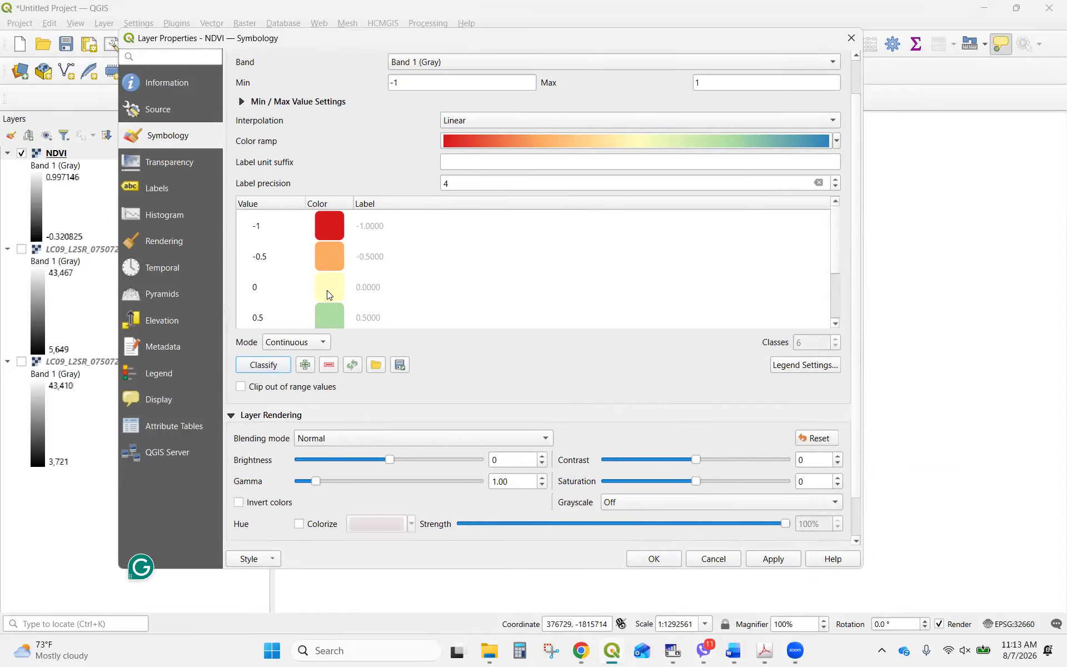
{"action": "scroll", "coordinate": [334, 289], "scroll_direction": "down", "scroll_amount": 1}
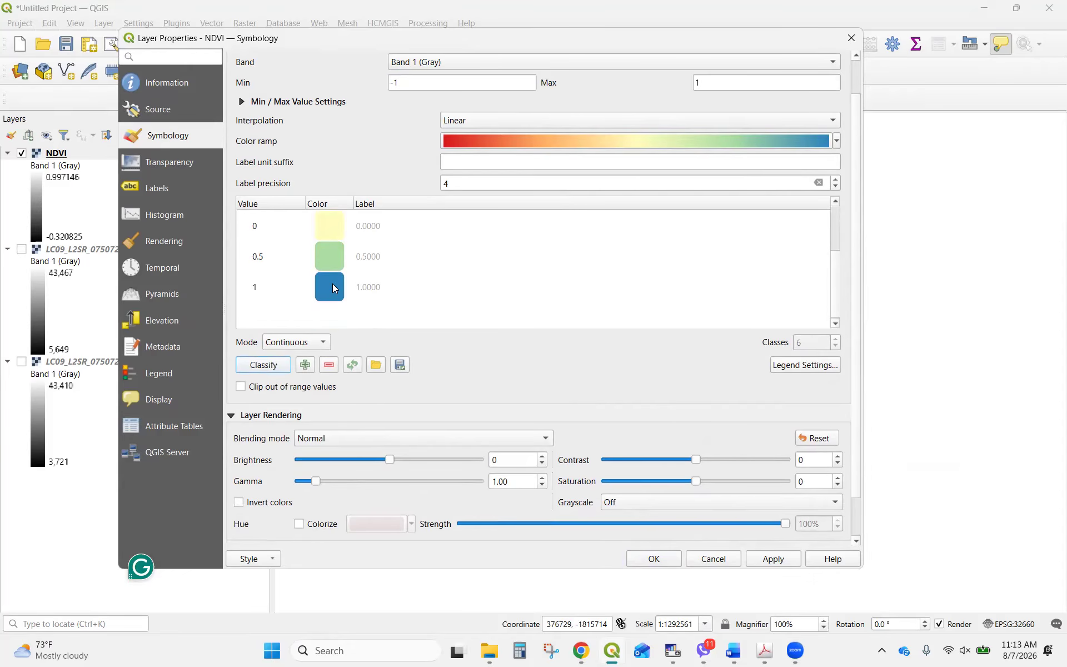
{"action": "scroll", "coordinate": [332, 283], "scroll_direction": "up", "scroll_amount": 1}
{"action": "left_click", "coordinate": [774, 560]}
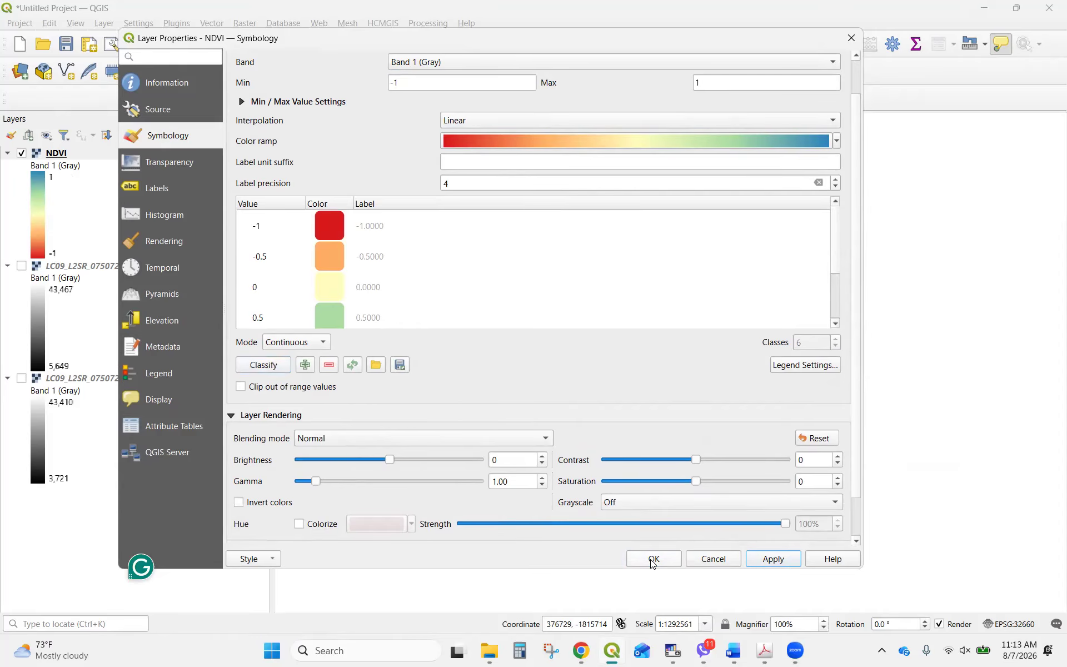
{"action": "left_click", "coordinate": [654, 559]}
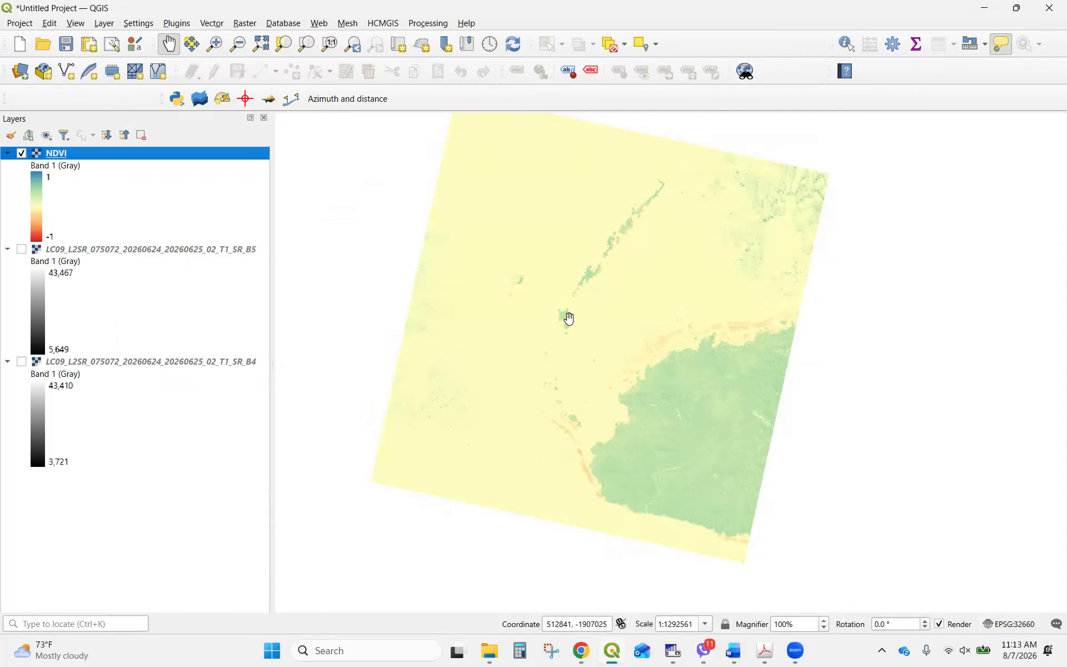
{"action": "scroll", "coordinate": [699, 395], "scroll_direction": "up", "scroll_amount": 1}
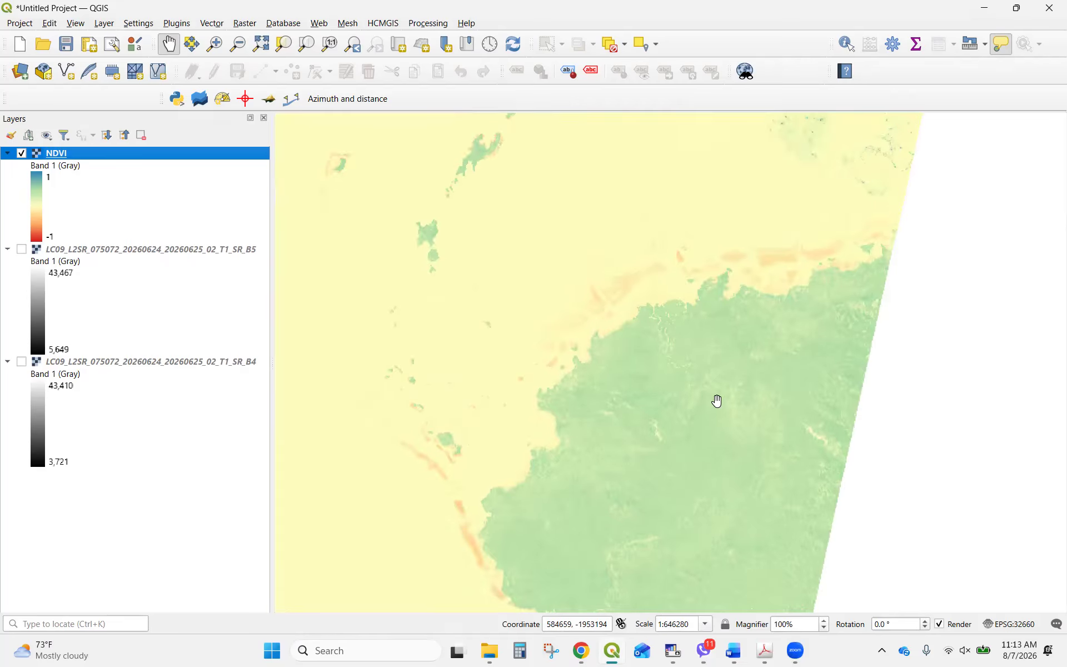
{"action": "scroll", "coordinate": [717, 401], "scroll_direction": "up", "scroll_amount": 1}
{"action": "left_click_drag", "start_coordinate": [717, 401], "coordinate": [661, 281]}
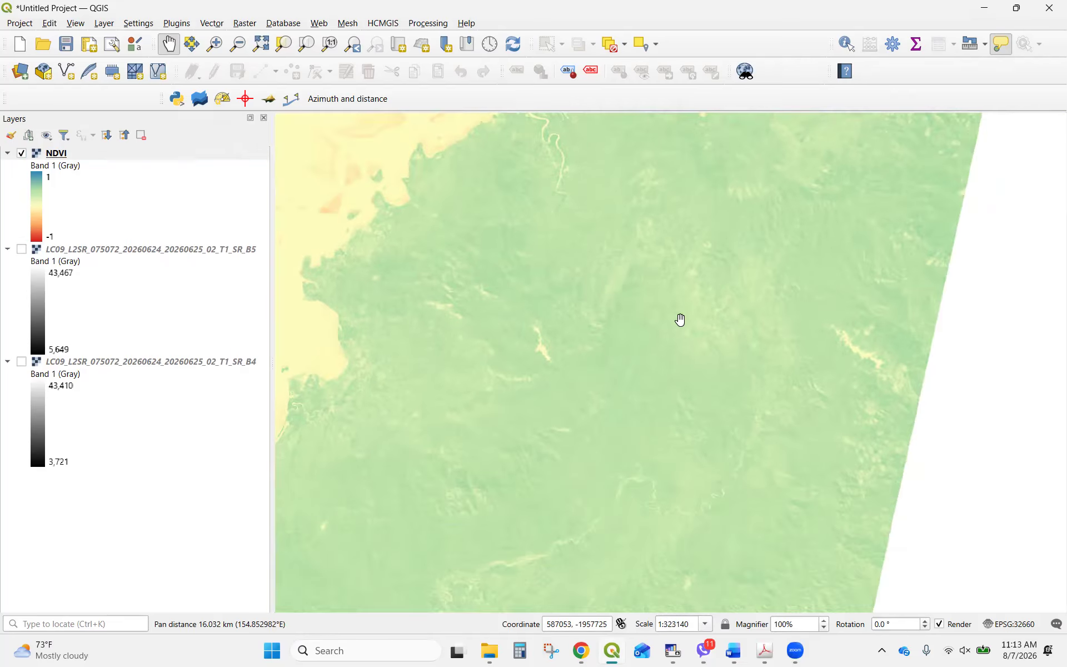
Check the suggested NDVI classification table in the Word practical and reopen the NDVI layer's symbology in QGIS.
{"action": "scroll", "coordinate": [680, 320], "scroll_direction": "up", "scroll_amount": 1}
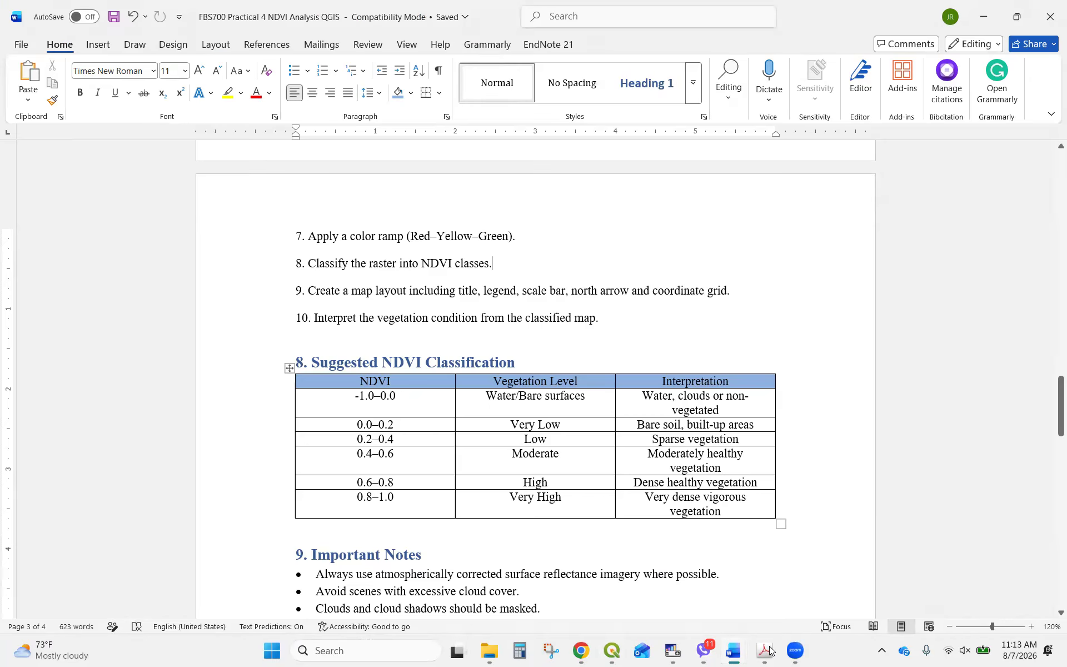
{"action": "left_click", "coordinate": [613, 650]}
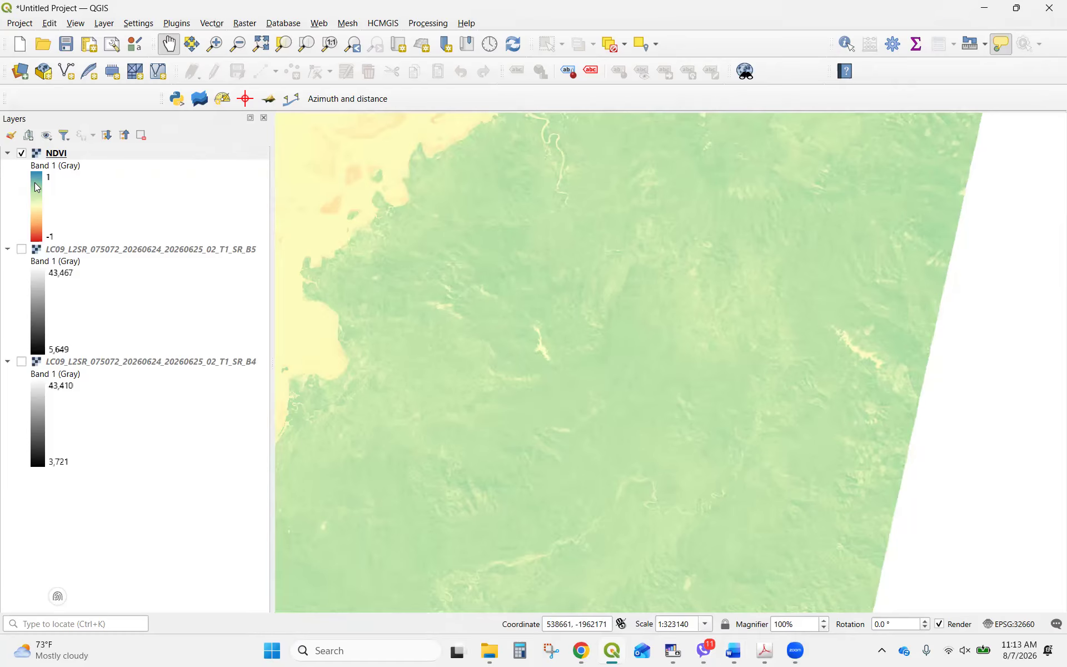
{"action": "left_click", "coordinate": [38, 187]}
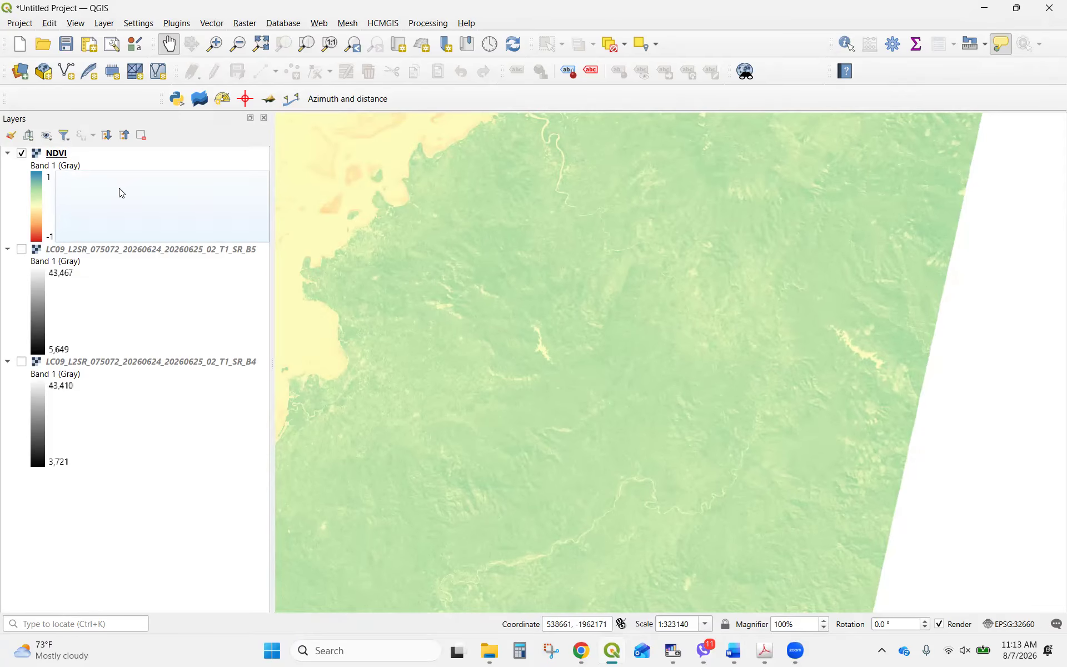
{"action": "double_click", "coordinate": [121, 193]}
{"action": "left_click", "coordinate": [134, 144]}
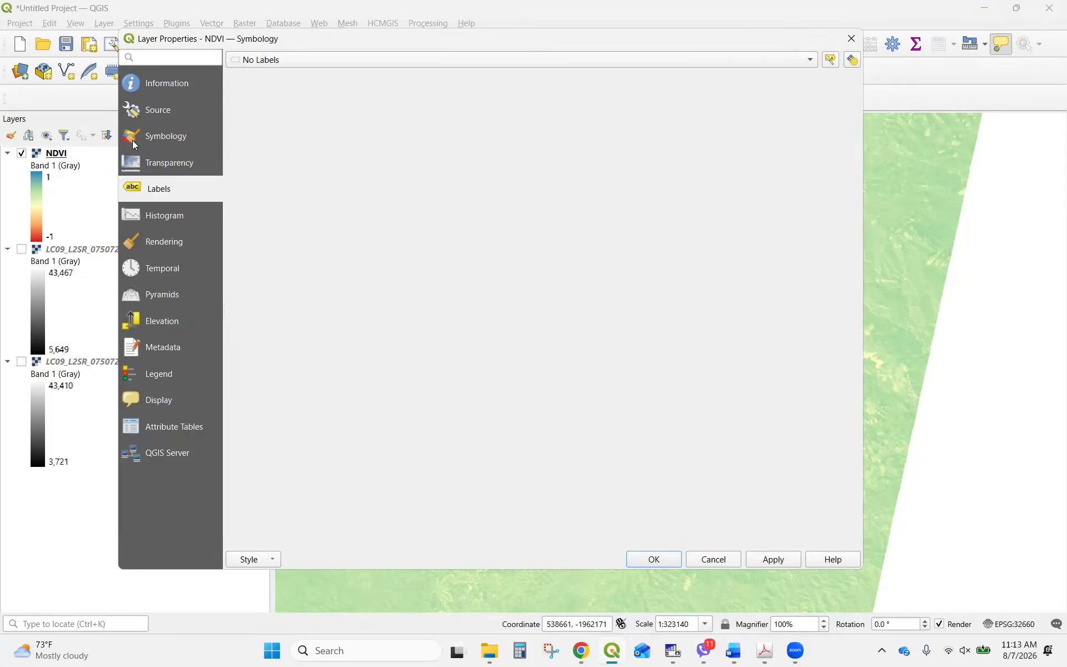
Review the class values and colors from -1 to 1 in the NDVI symbology.
{"action": "scroll", "coordinate": [337, 300], "scroll_direction": "down", "scroll_amount": 1}
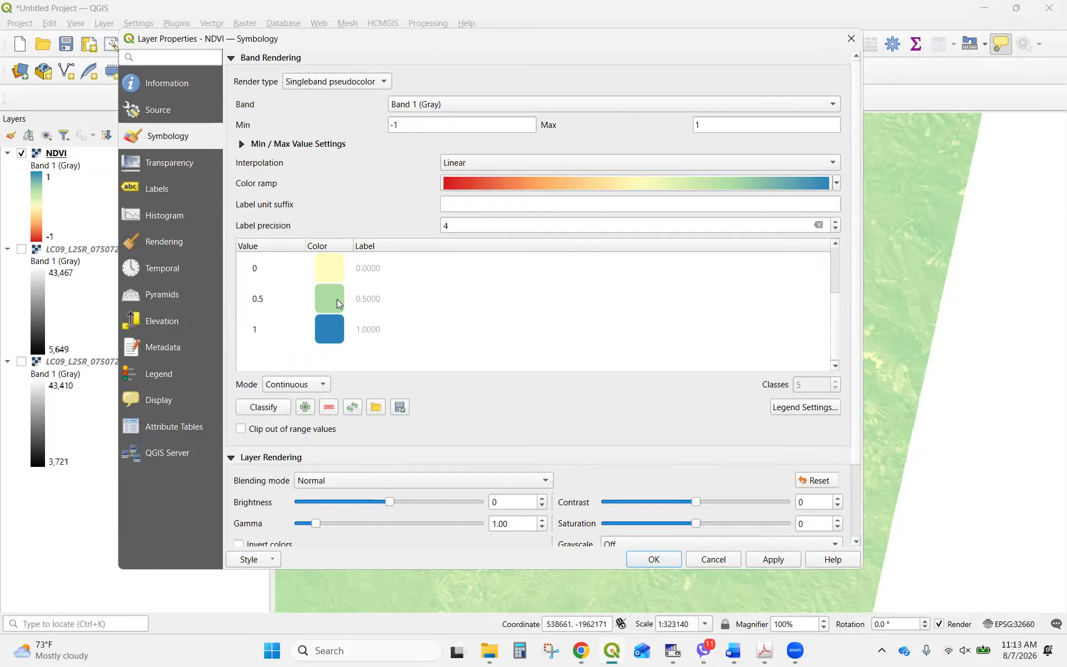
{"action": "scroll", "coordinate": [331, 302], "scroll_direction": "up", "scroll_amount": 1}
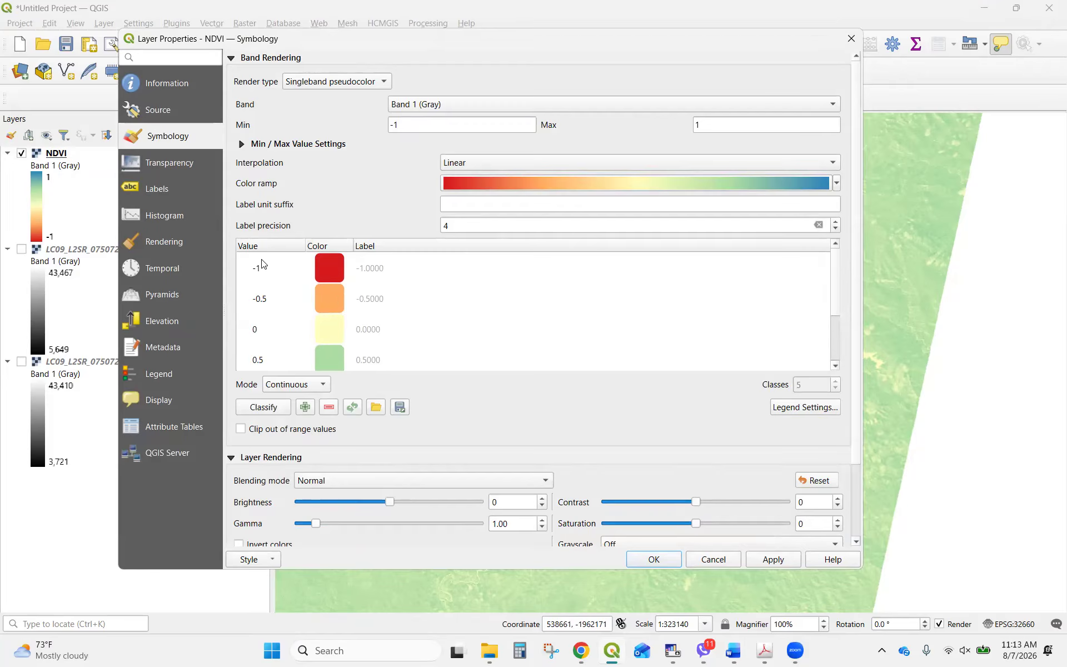
{"action": "left_click", "coordinate": [264, 264]}
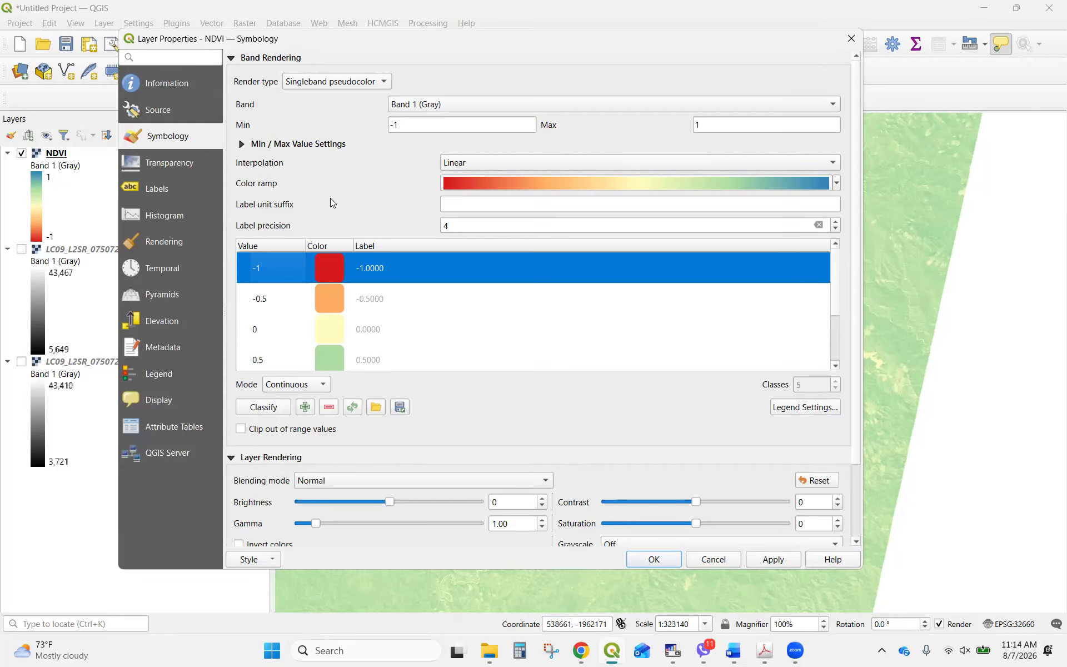
{"action": "scroll", "coordinate": [330, 197], "scroll_direction": "down", "scroll_amount": 1}
{"action": "scroll", "coordinate": [337, 247], "scroll_direction": "down", "scroll_amount": 4}
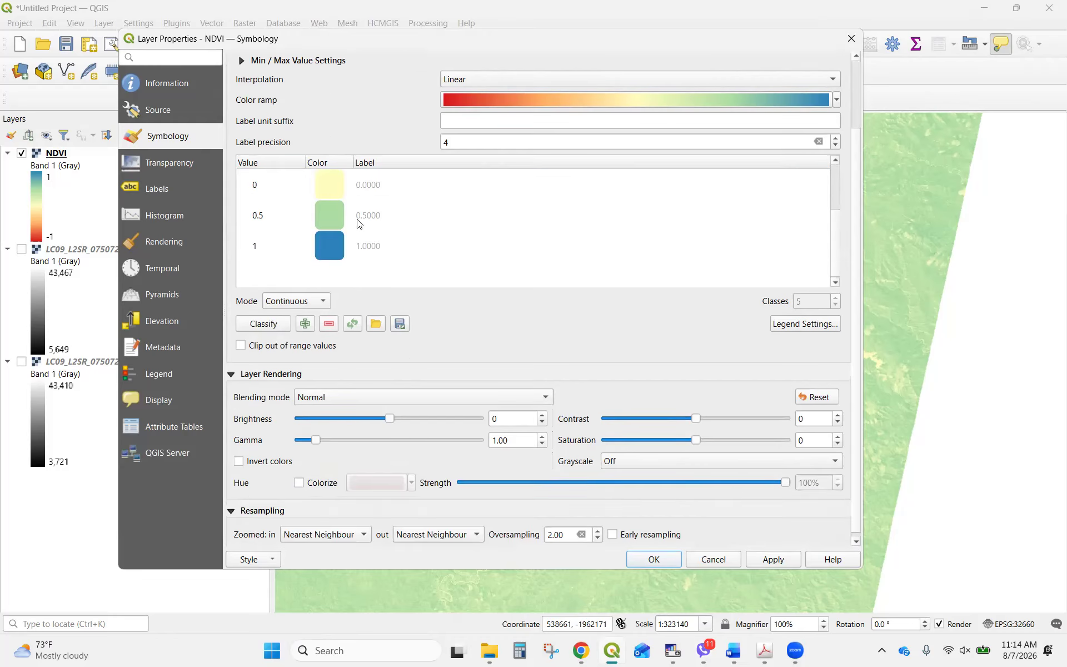
{"action": "scroll", "coordinate": [359, 239], "scroll_direction": "up", "scroll_amount": 4}
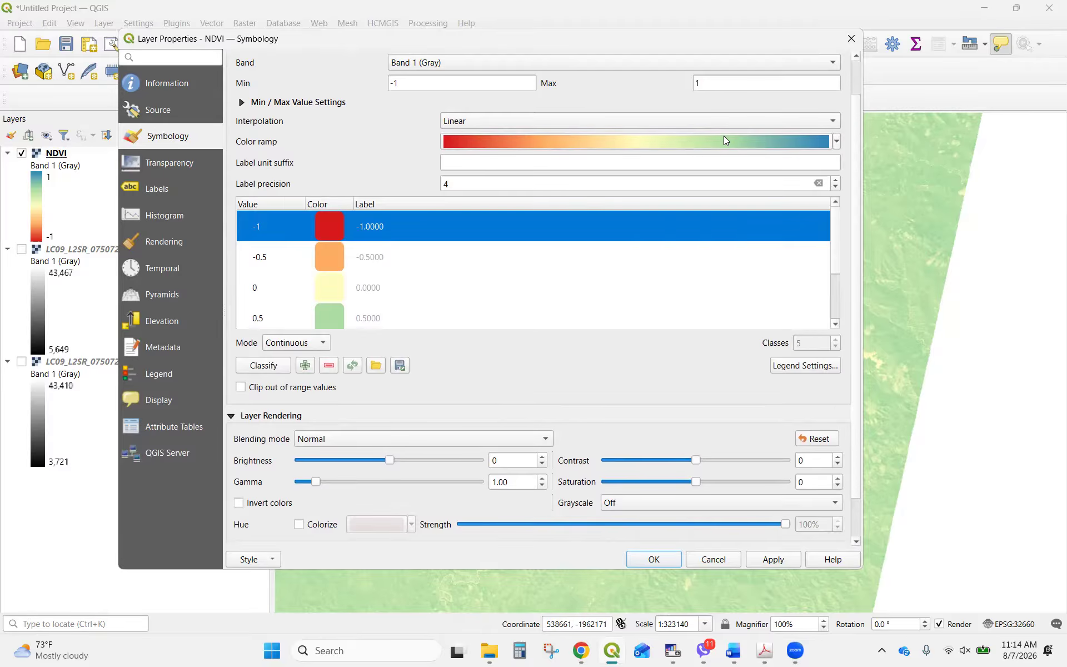
Recolor the -1 class with the saved blue custom color.
{"action": "scroll", "coordinate": [380, 183], "scroll_direction": "down", "scroll_amount": 1}
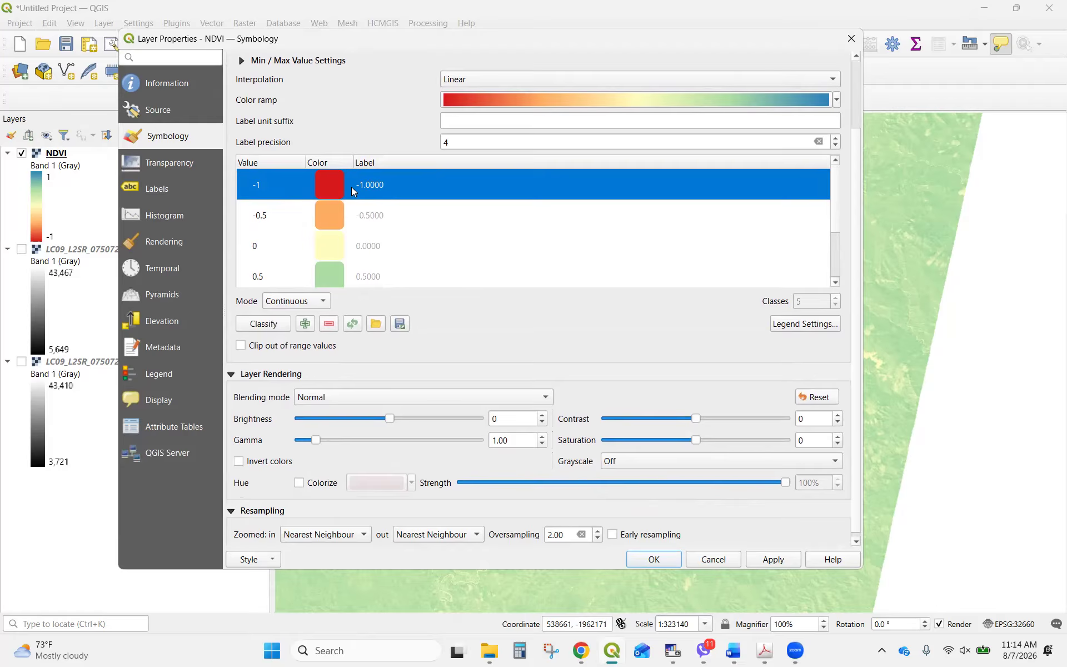
{"action": "double_click", "coordinate": [329, 187]}
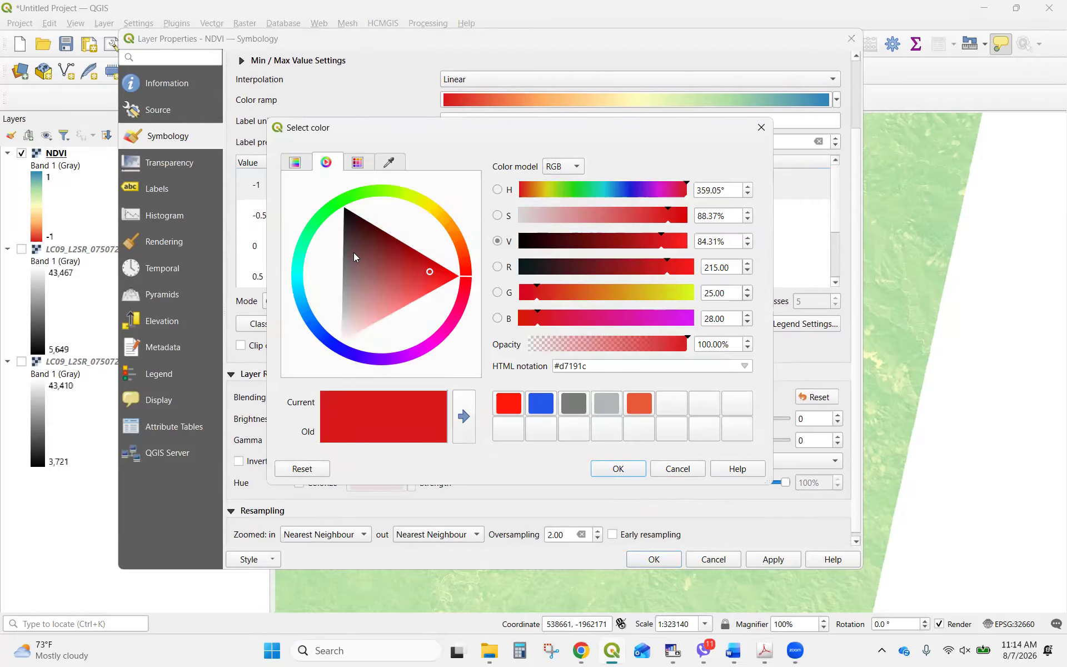
{"action": "left_click", "coordinate": [531, 406]}
{"action": "left_click", "coordinate": [616, 469]}
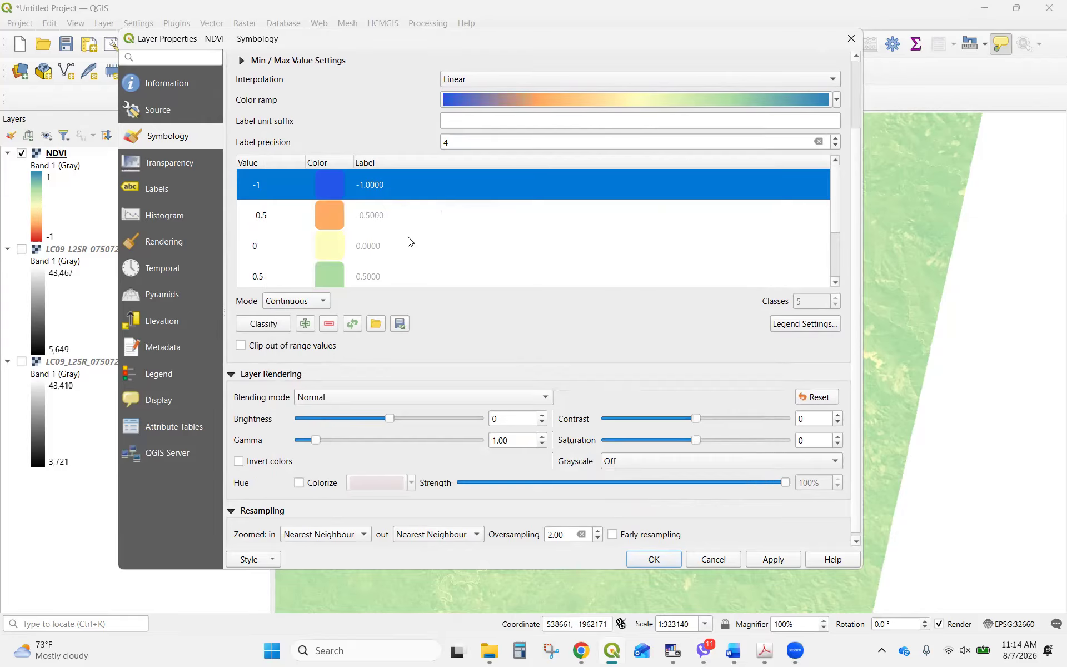
Consult the practical's NDVI classes, recolor the value 1 class green #429d31, and save that green as a custom color.
{"action": "scroll", "coordinate": [380, 273], "scroll_direction": "down", "scroll_amount": 3}
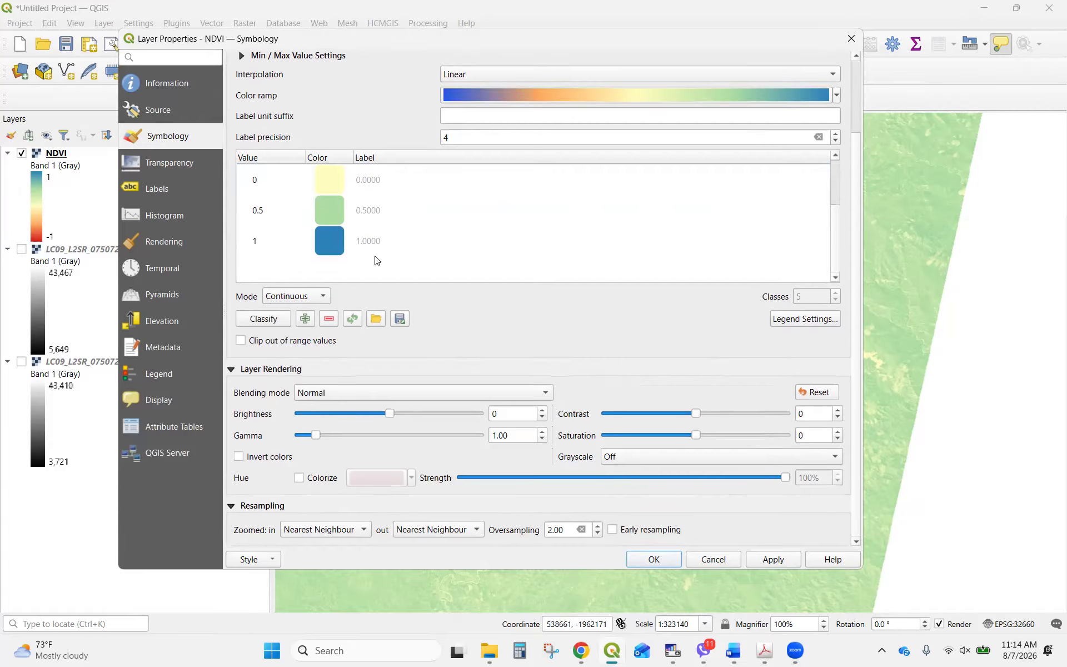
{"action": "left_click", "coordinate": [740, 654]}
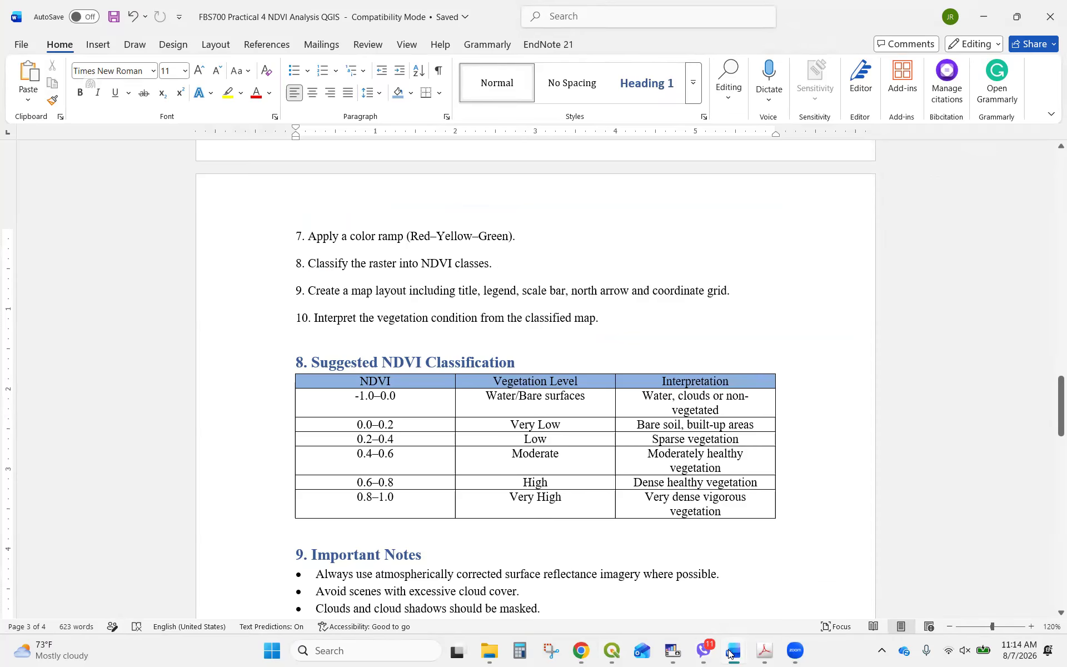
{"action": "left_click", "coordinate": [611, 650]}
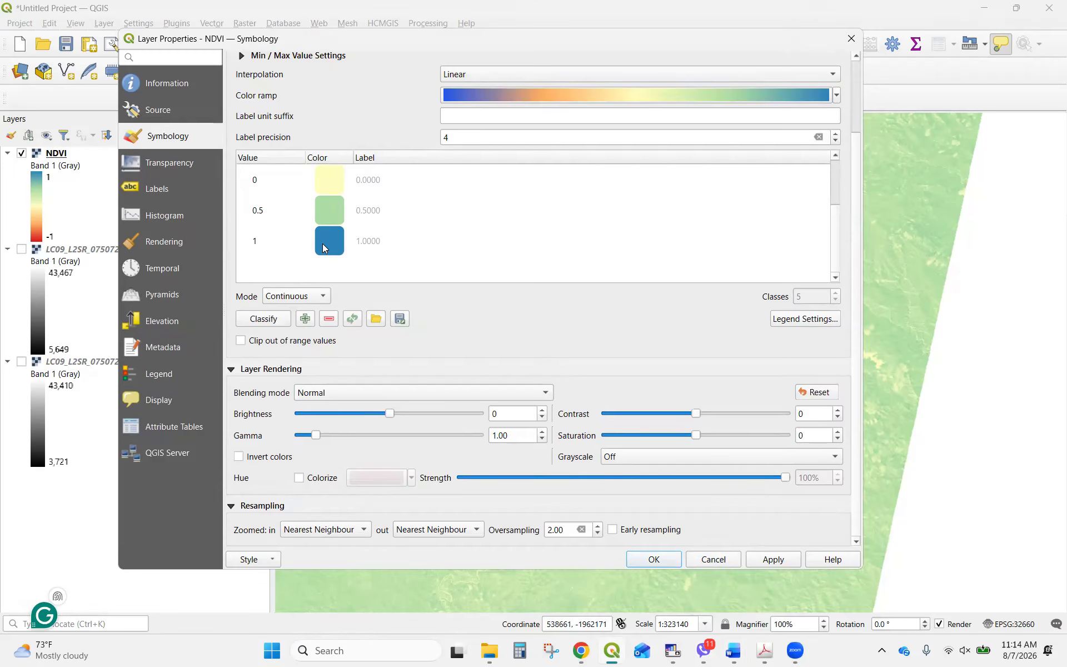
{"action": "left_click", "coordinate": [325, 248]}
{"action": "double_click", "coordinate": [325, 248]}
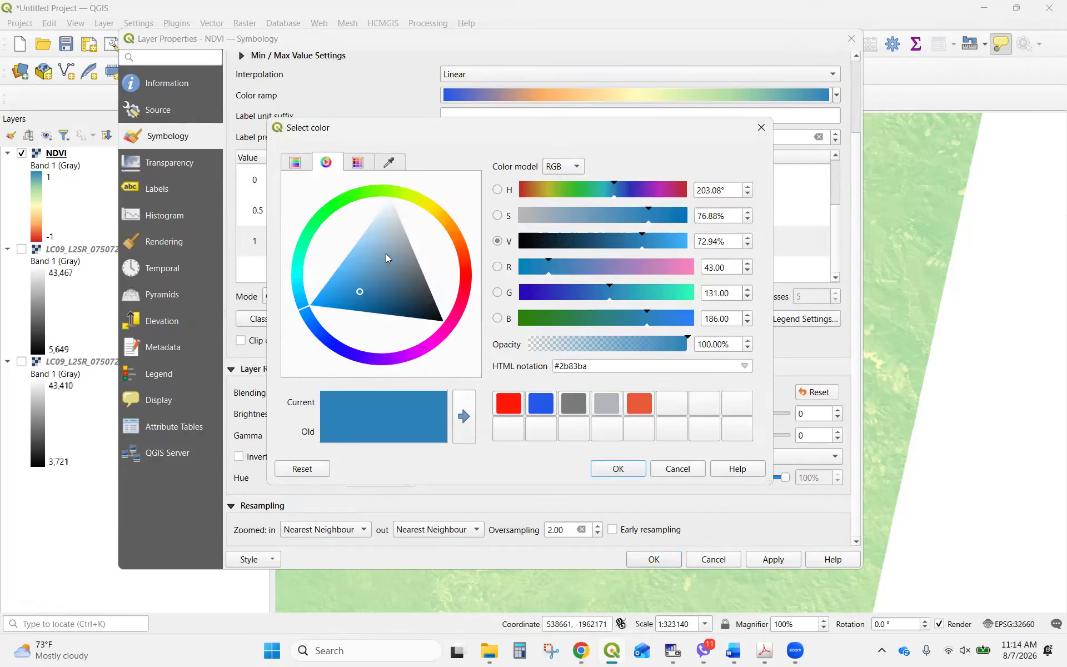
{"action": "left_click", "coordinate": [352, 194]}
{"action": "mouse_move", "coordinate": [359, 256]}
{"action": "left_mouse_down"}
{"action": "mouse_move", "coordinate": [358, 277]}
{"action": "mouse_move", "coordinate": [365, 257]}
{"action": "mouse_move", "coordinate": [365, 270]}
{"action": "left_mouse_up"}
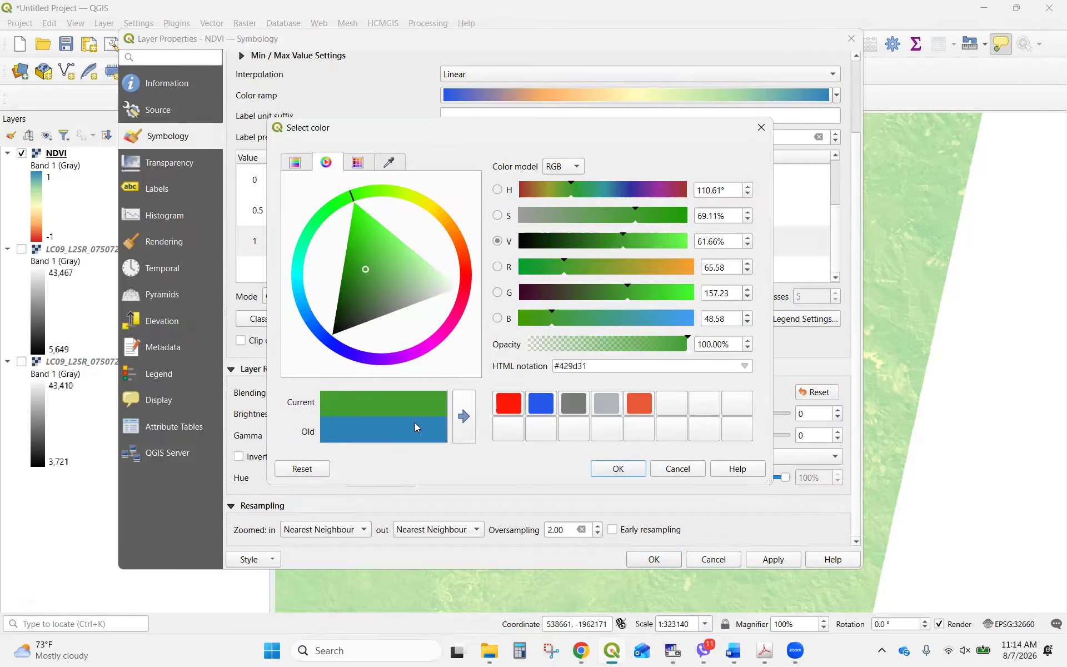
{"action": "left_click_drag", "start_coordinate": [401, 410], "coordinate": [672, 404]}
{"action": "left_click", "coordinate": [630, 474]}
{"action": "key", "text": "Return"}
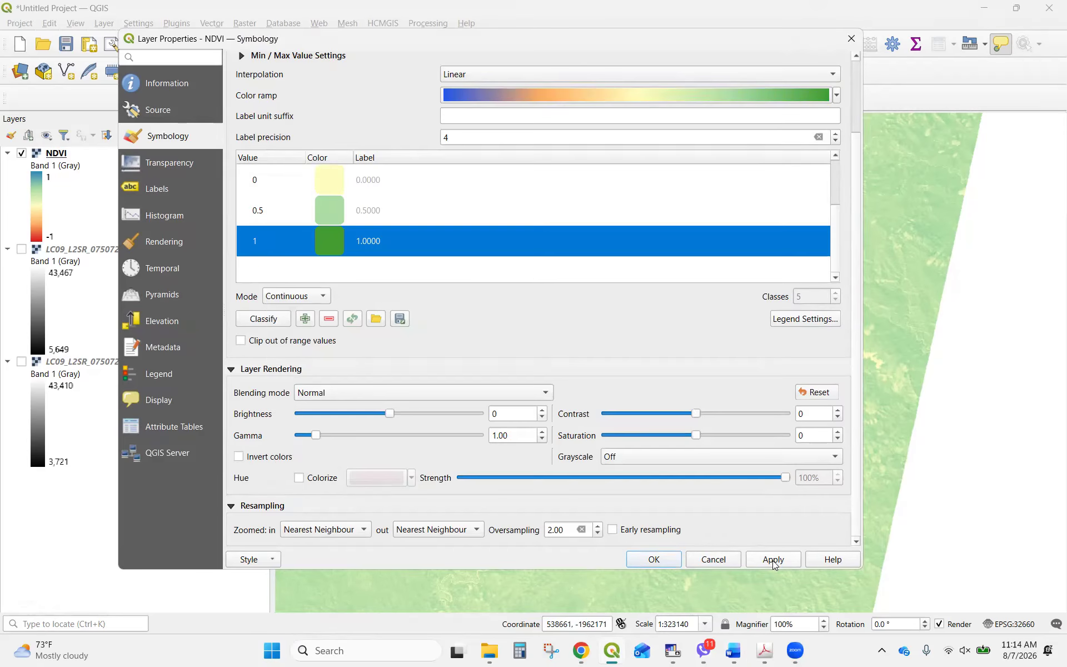
Apply the blue-to-green styling to the NDVI layer and inspect the whole scene on the map.
{"action": "left_click", "coordinate": [773, 561]}
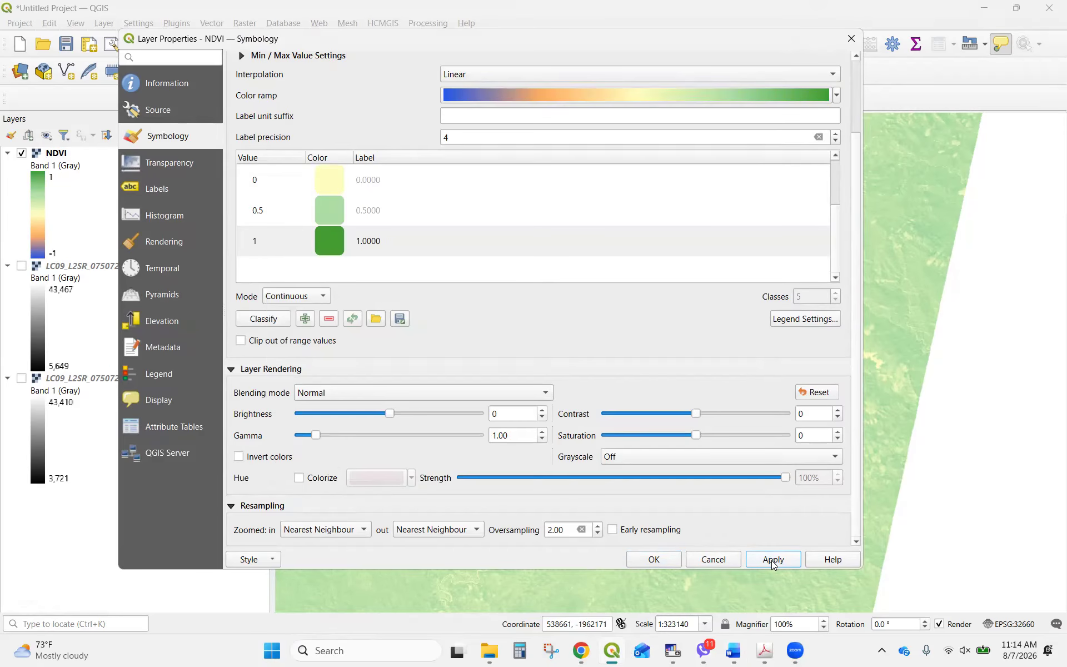
{"action": "left_click", "coordinate": [655, 560]}
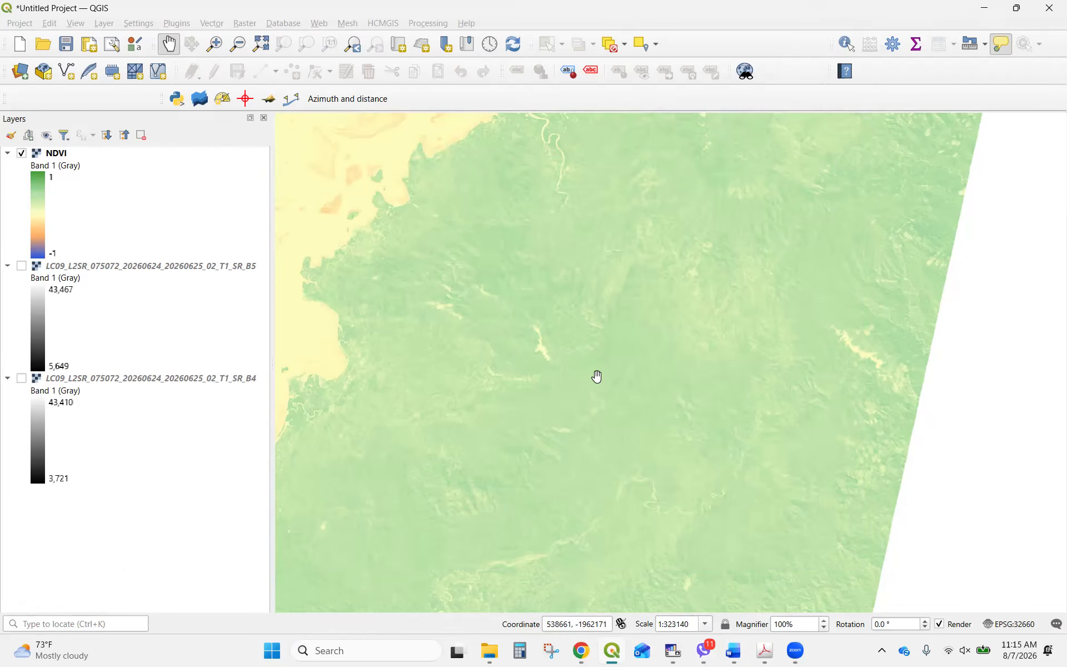
{"action": "scroll", "coordinate": [598, 377], "scroll_direction": "down", "scroll_amount": 2}
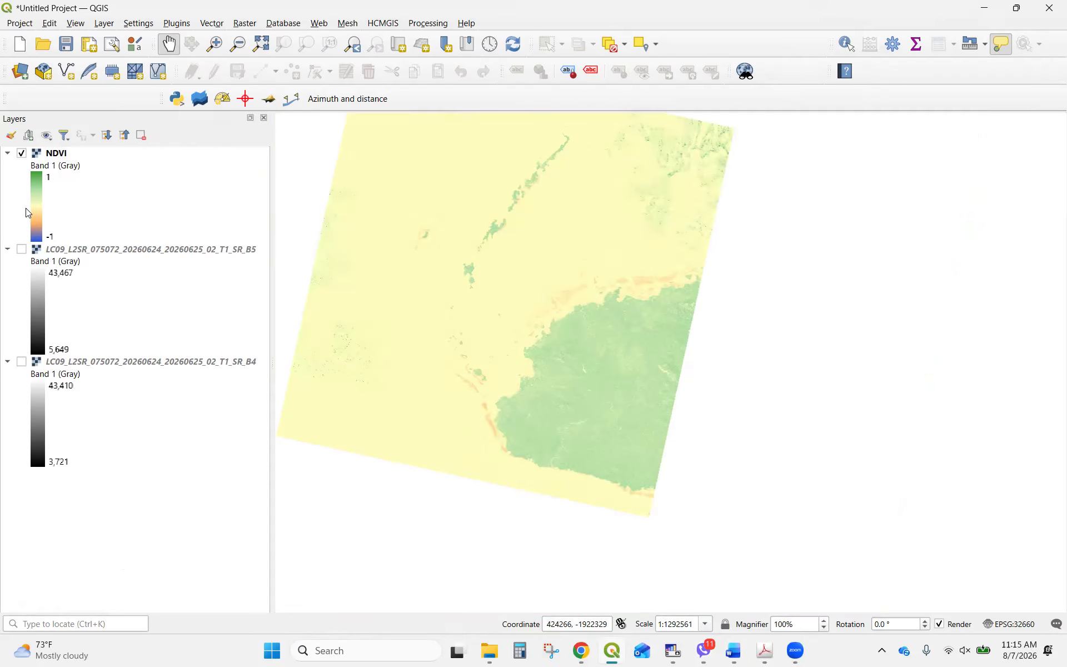
{"action": "scroll", "coordinate": [376, 264], "scroll_direction": "up", "scroll_amount": 1}
Reopen the NDVI layer's symbology, classify the values again in Continuous mode, and review the class colors.
{"action": "left_click", "coordinate": [36, 212]}
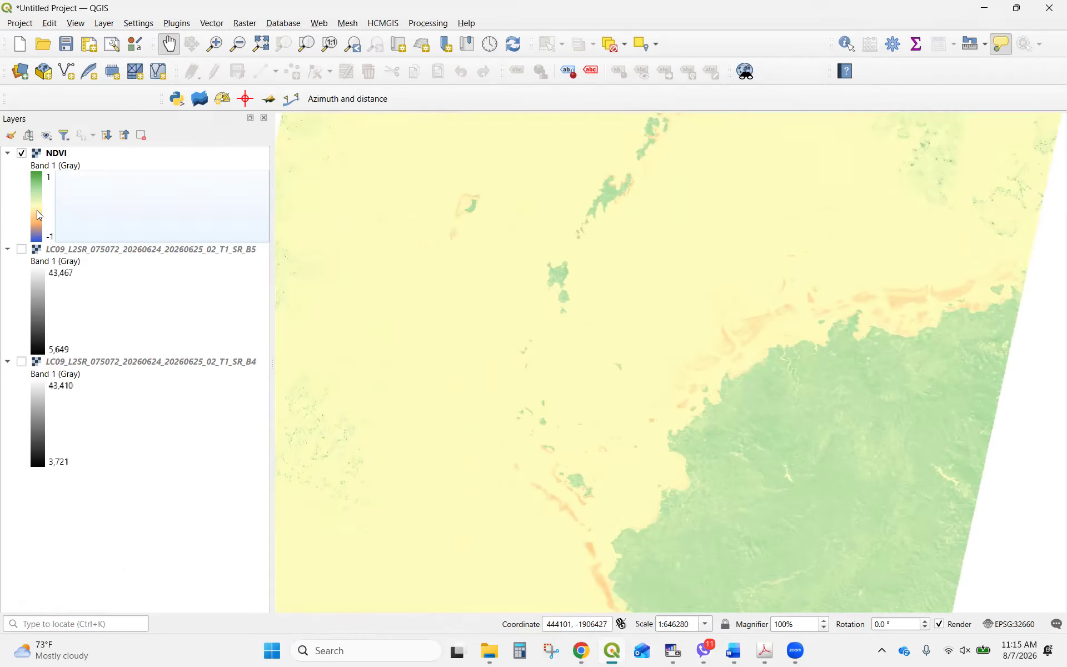
{"action": "double_click", "coordinate": [34, 209]}
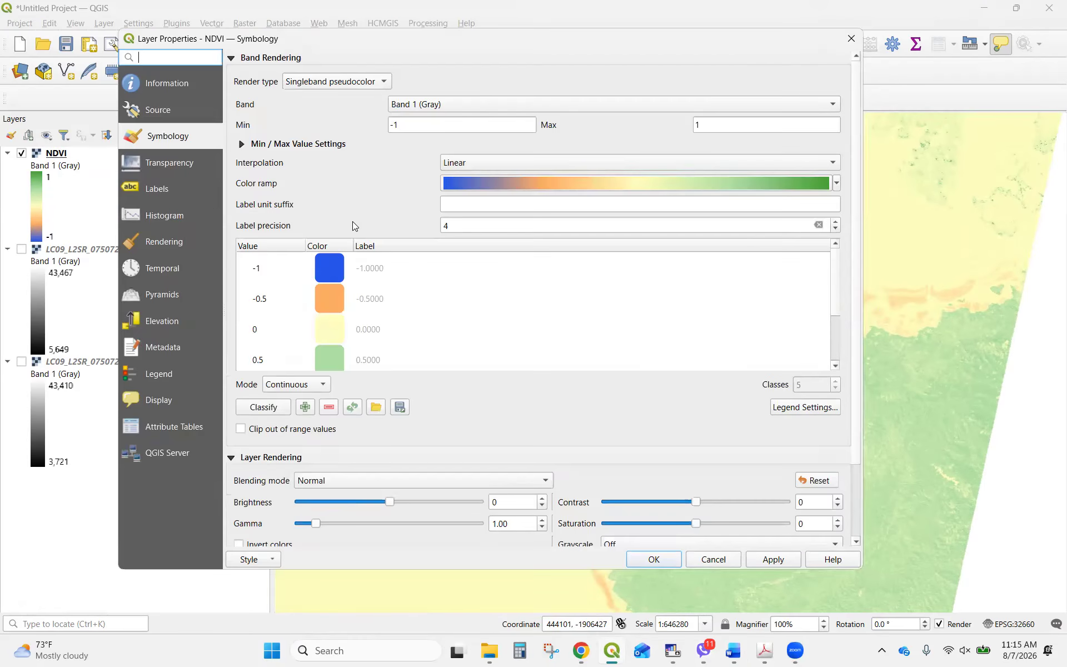
{"action": "scroll", "coordinate": [440, 327], "scroll_direction": "down", "scroll_amount": 3}
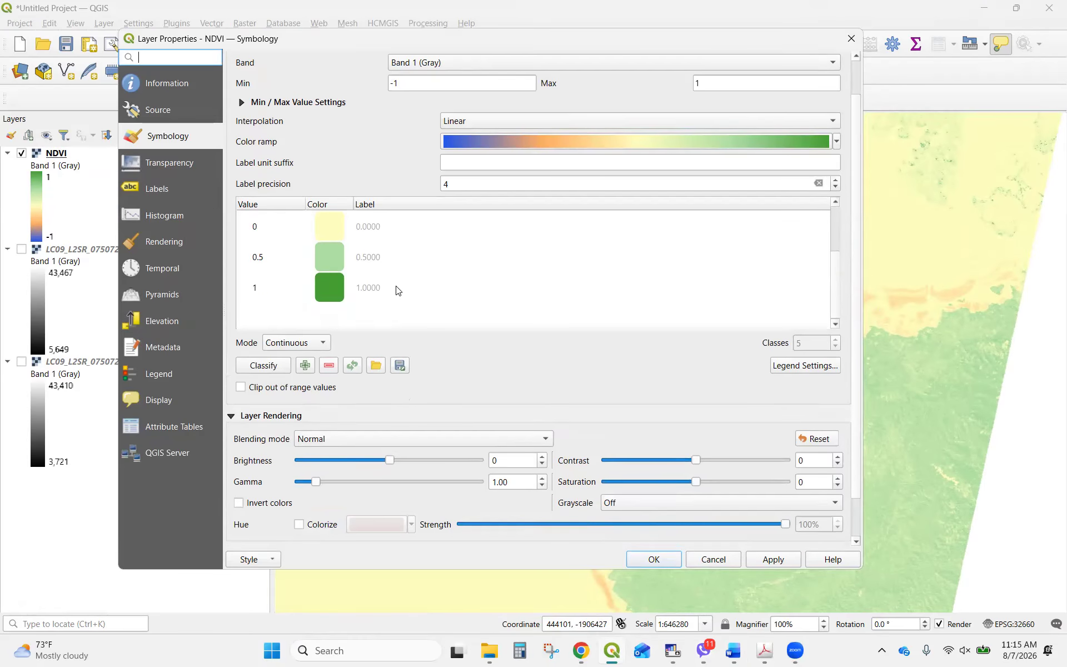
{"action": "left_click", "coordinate": [267, 365]}
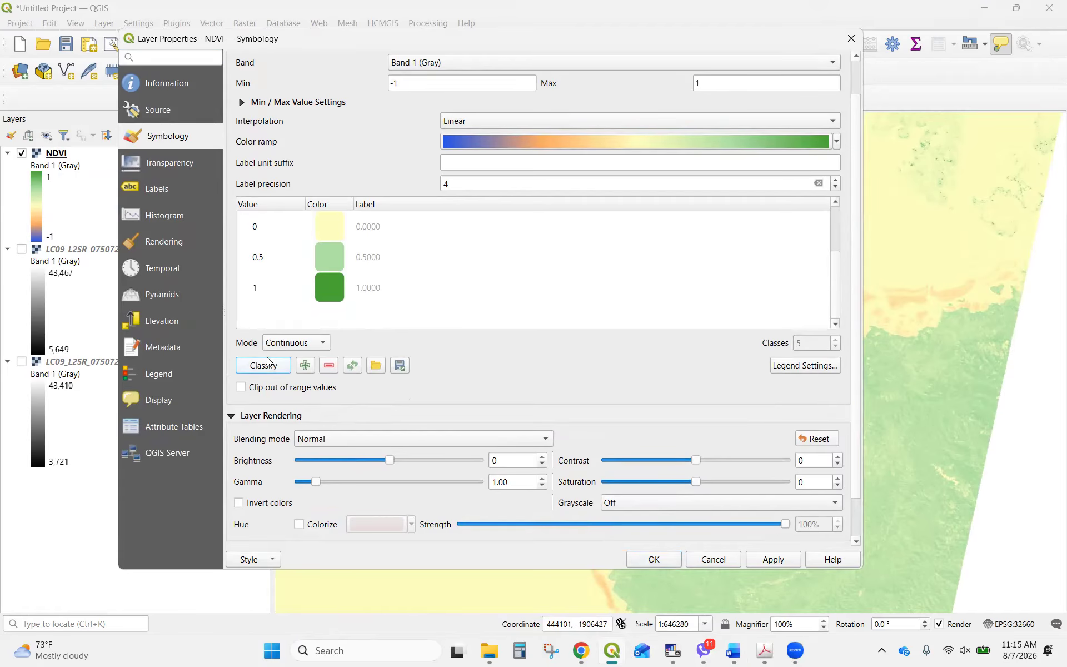
{"action": "scroll", "coordinate": [322, 299], "scroll_direction": "up", "scroll_amount": 3}
{"action": "scroll", "coordinate": [328, 296], "scroll_direction": "down", "scroll_amount": 3}
{"action": "left_click_drag", "start_coordinate": [656, 50], "coordinate": [429, 124]}
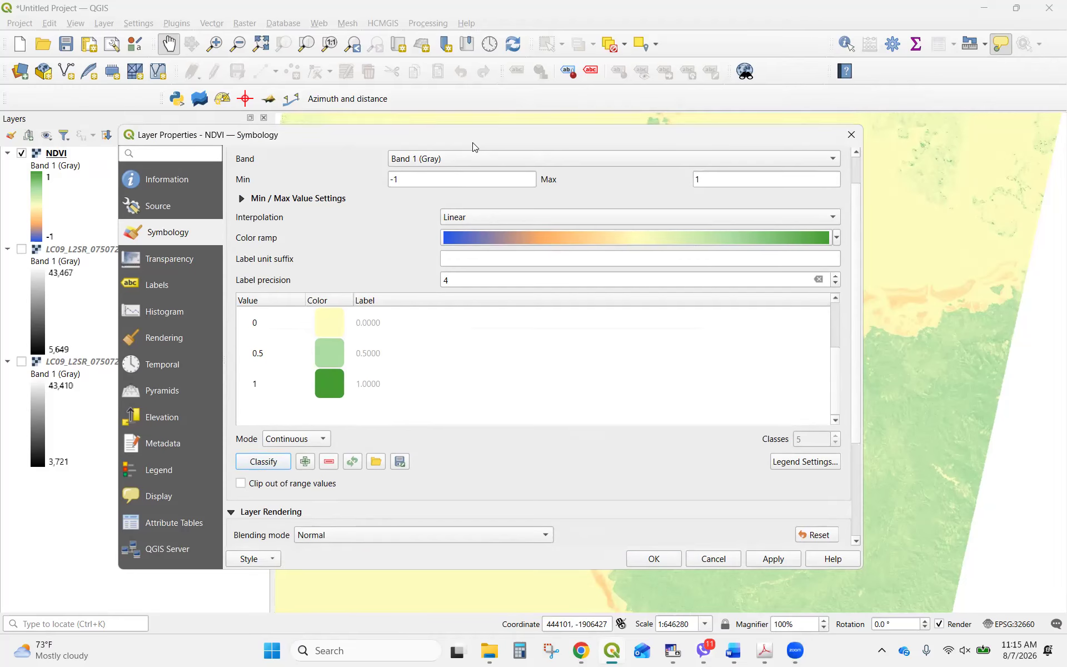
{"action": "left_click_drag", "start_coordinate": [473, 143], "coordinate": [486, 96]}
{"action": "scroll", "coordinate": [392, 351], "scroll_direction": "up", "scroll_amount": 1}
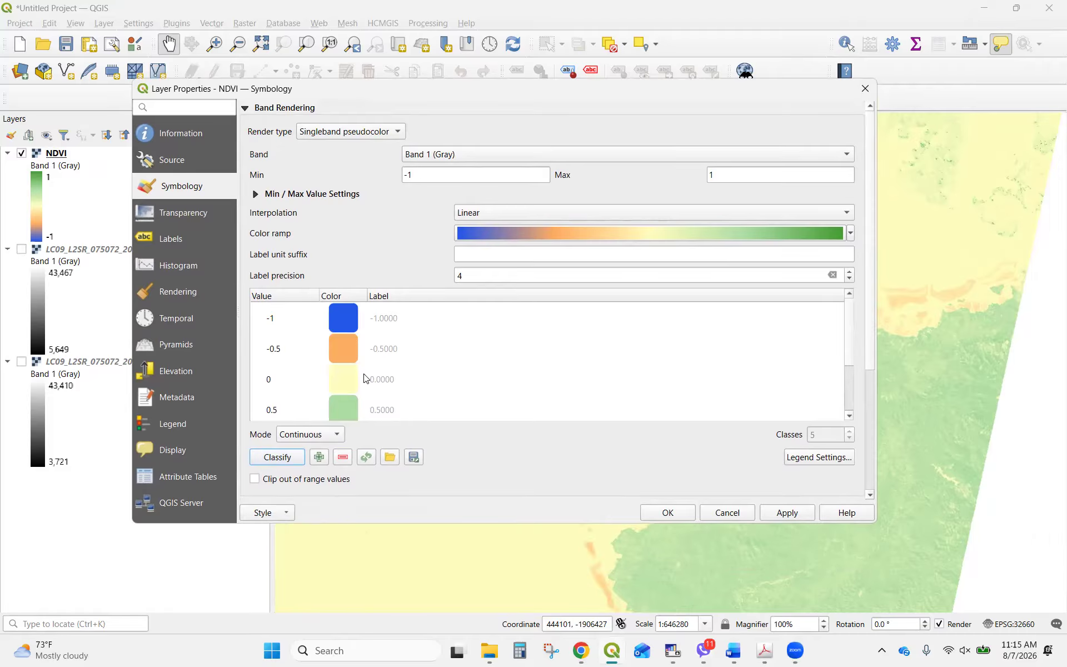
Check the practical's water class range and recolor the value 0 class blue #2357eb.
{"action": "left_click", "coordinate": [733, 654]}
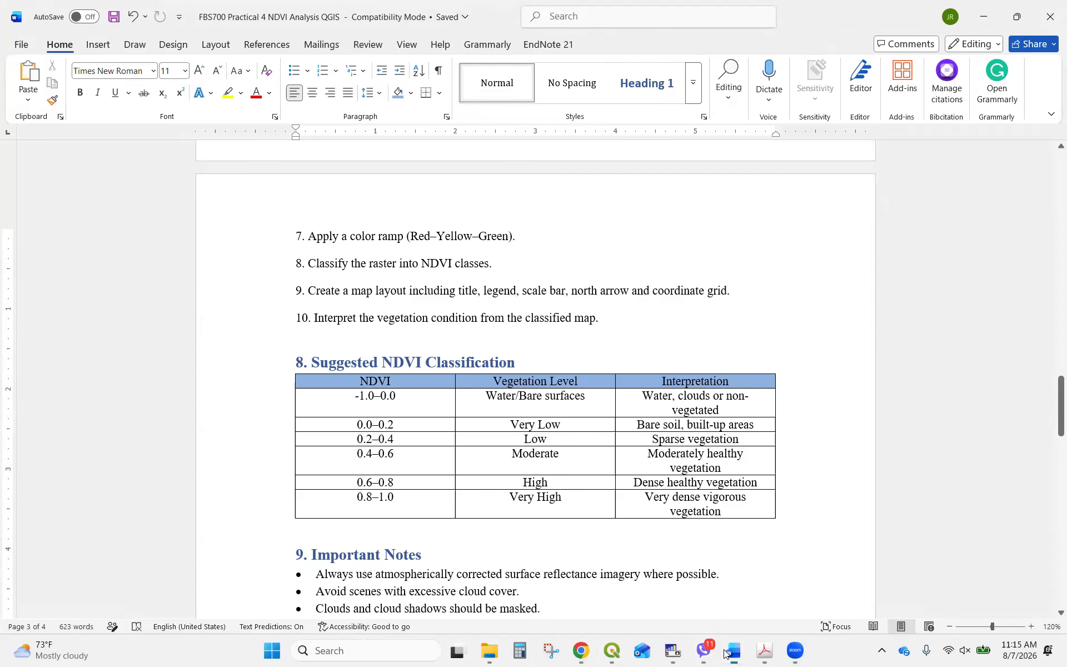
{"action": "left_click", "coordinate": [612, 651]}
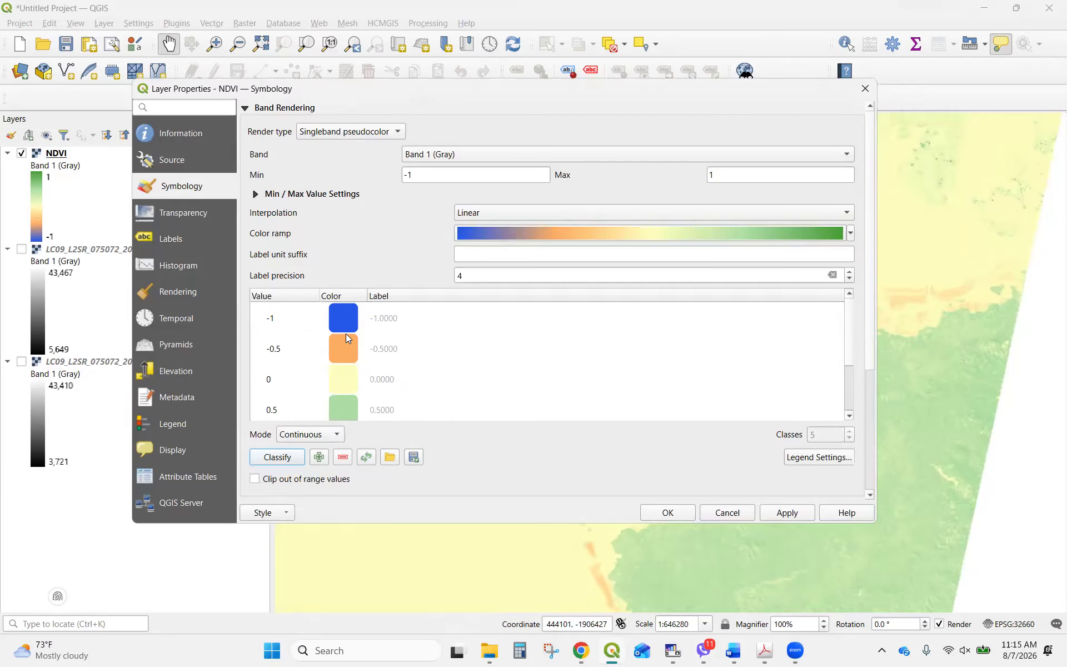
{"action": "left_click", "coordinate": [356, 390]}
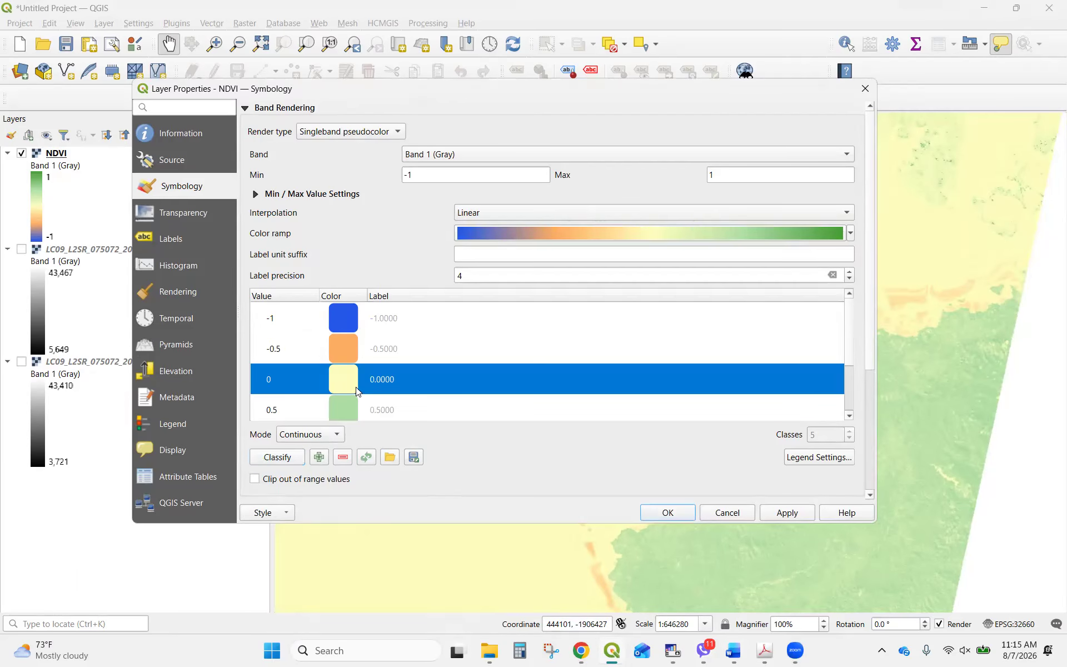
{"action": "double_click", "coordinate": [353, 387]}
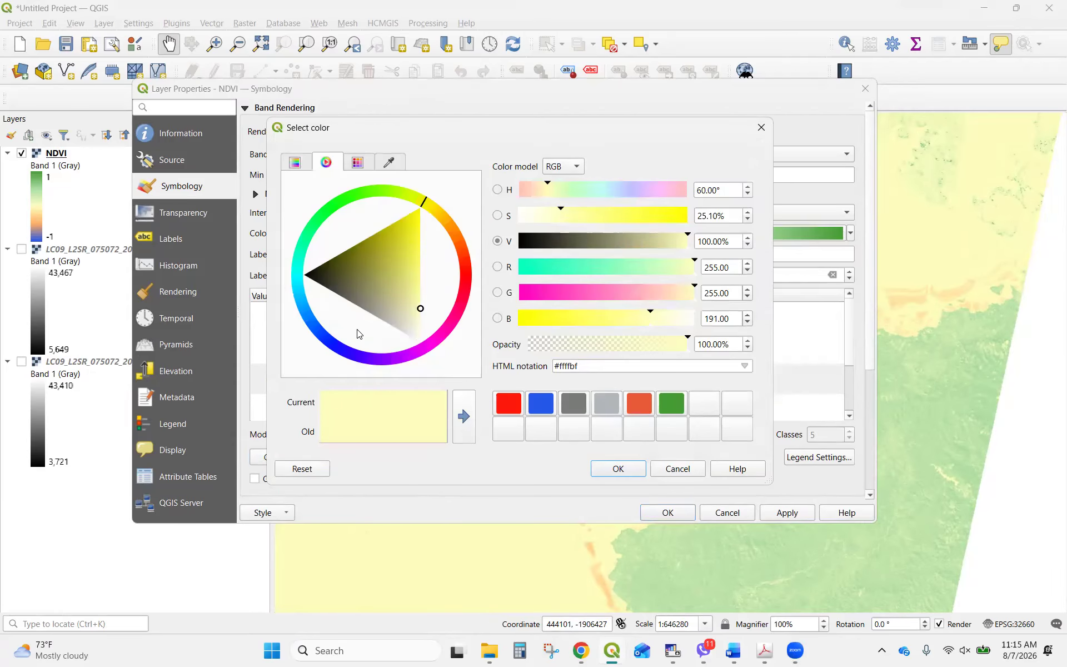
{"action": "left_click", "coordinate": [552, 414]}
{"action": "left_click", "coordinate": [616, 469]}
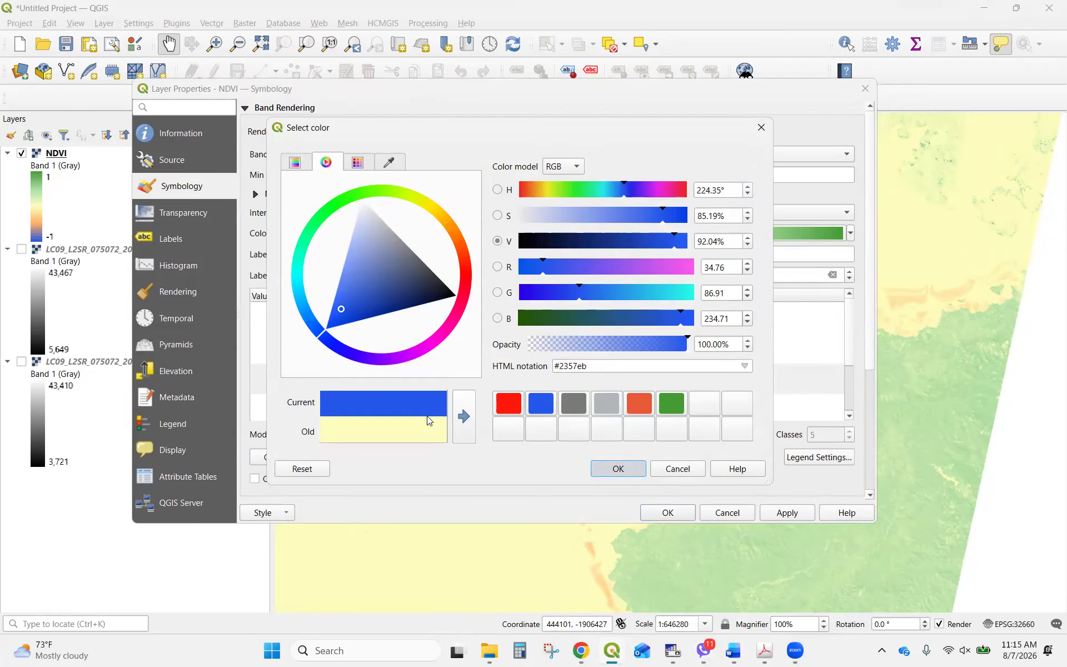
Recolor the -0.5 class violet-blue #7861fd.
{"action": "left_click", "coordinate": [348, 354]}
{"action": "double_click", "coordinate": [348, 352]}
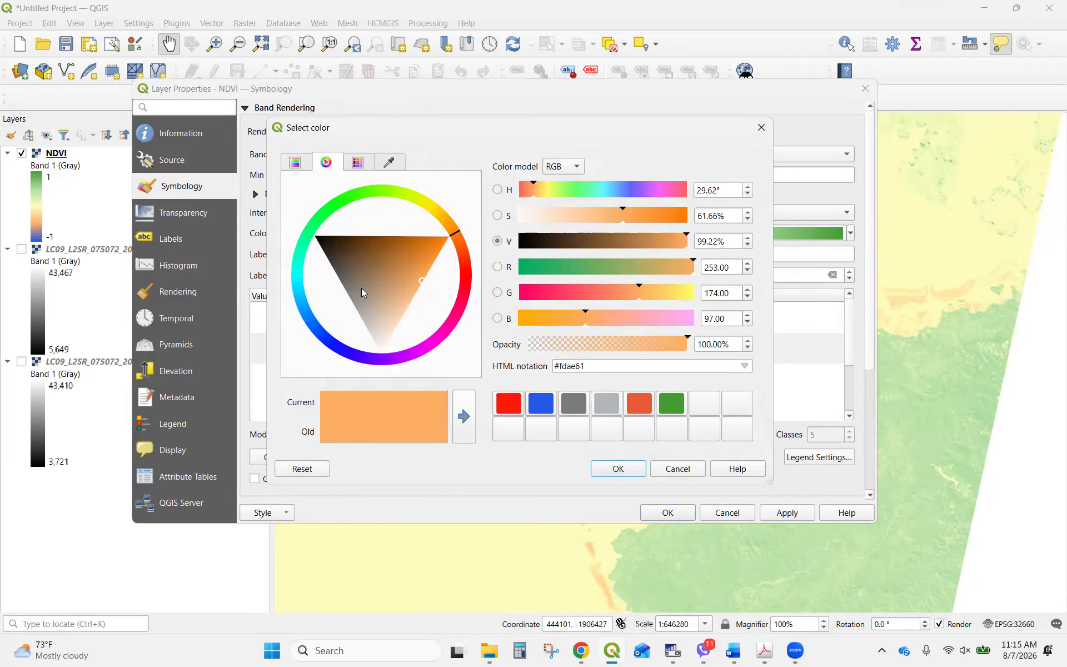
{"action": "left_click", "coordinate": [352, 357]}
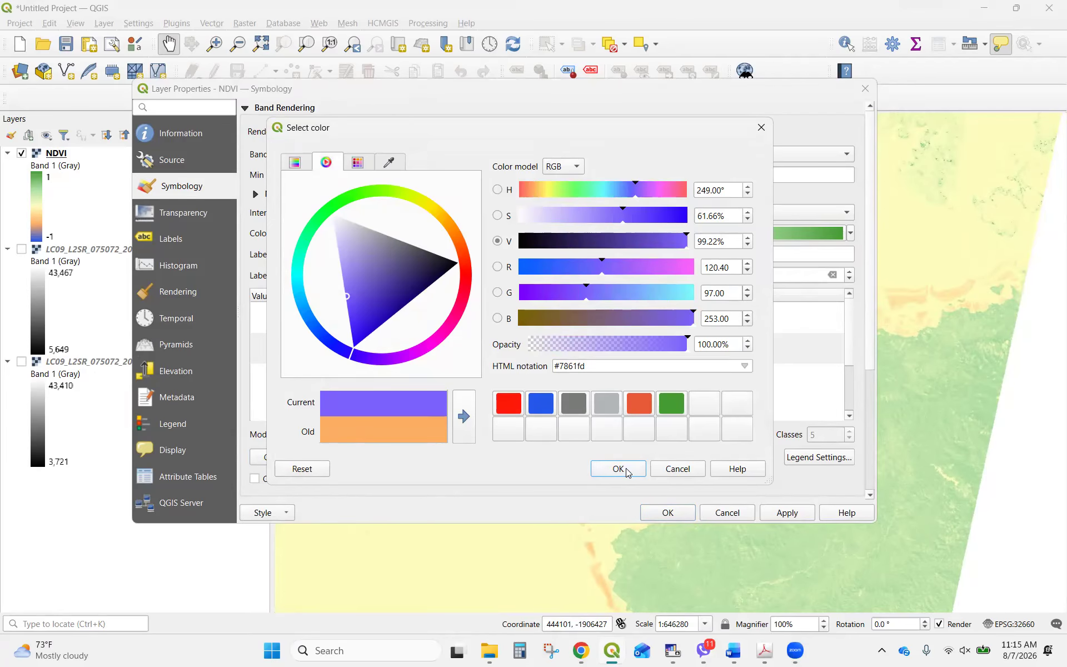
{"action": "key", "text": "Return"}
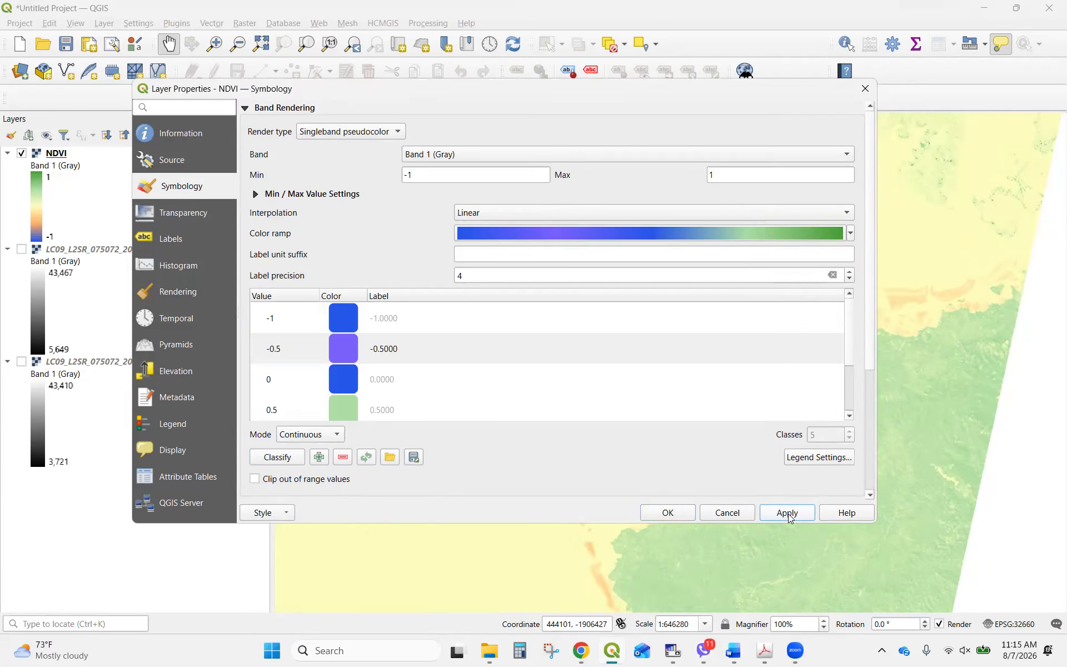
Apply the recolored classes to the NDVI layer and close its properties.
{"action": "left_click", "coordinate": [789, 513]}
{"action": "left_click", "coordinate": [675, 510]}
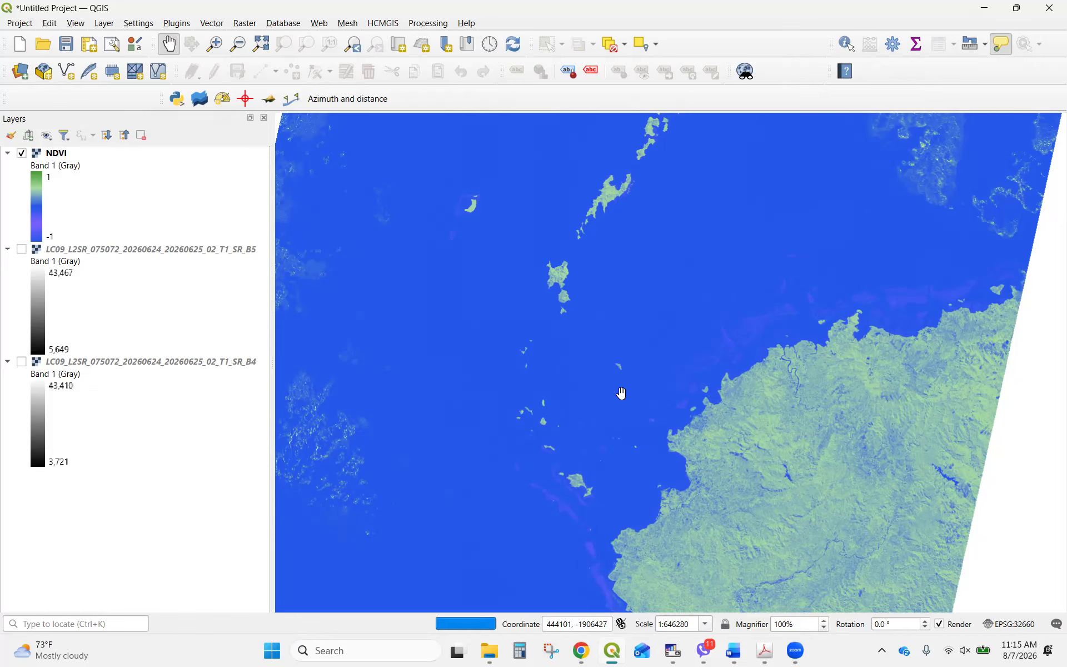
Examine the restyled NDVI raster at several scales, comparing the rivers, inland water, coastline and vegetated land.
{"action": "scroll", "coordinate": [844, 497], "scroll_direction": "up", "scroll_amount": 1}
{"action": "left_click_drag", "start_coordinate": [908, 522], "coordinate": [713, 413]}
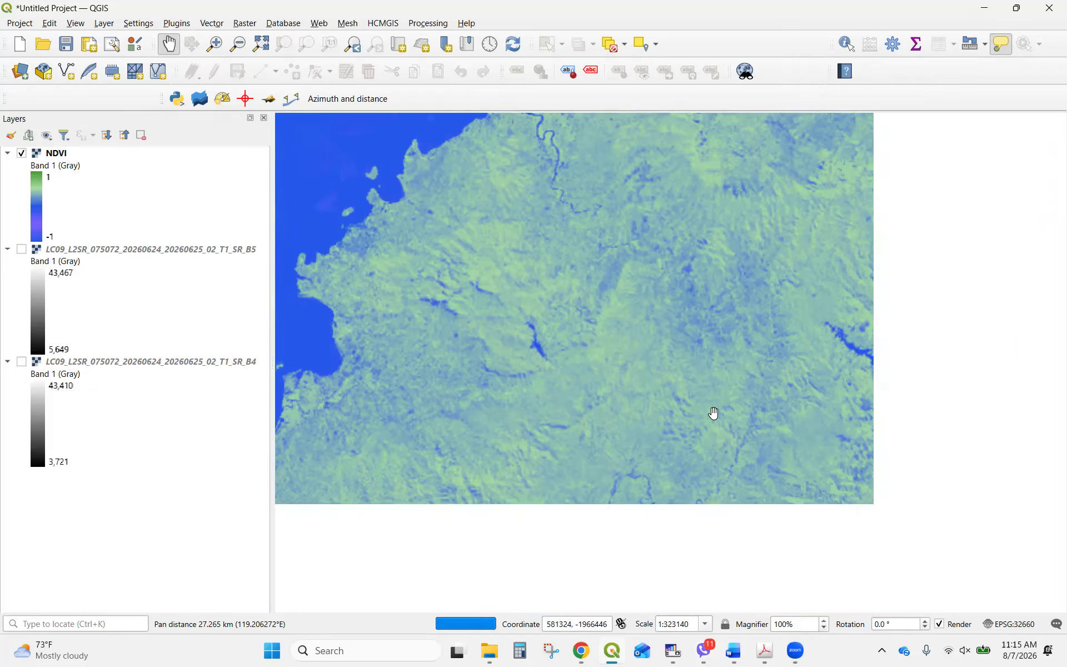
{"action": "scroll", "coordinate": [716, 413], "scroll_direction": "up", "scroll_amount": 2}
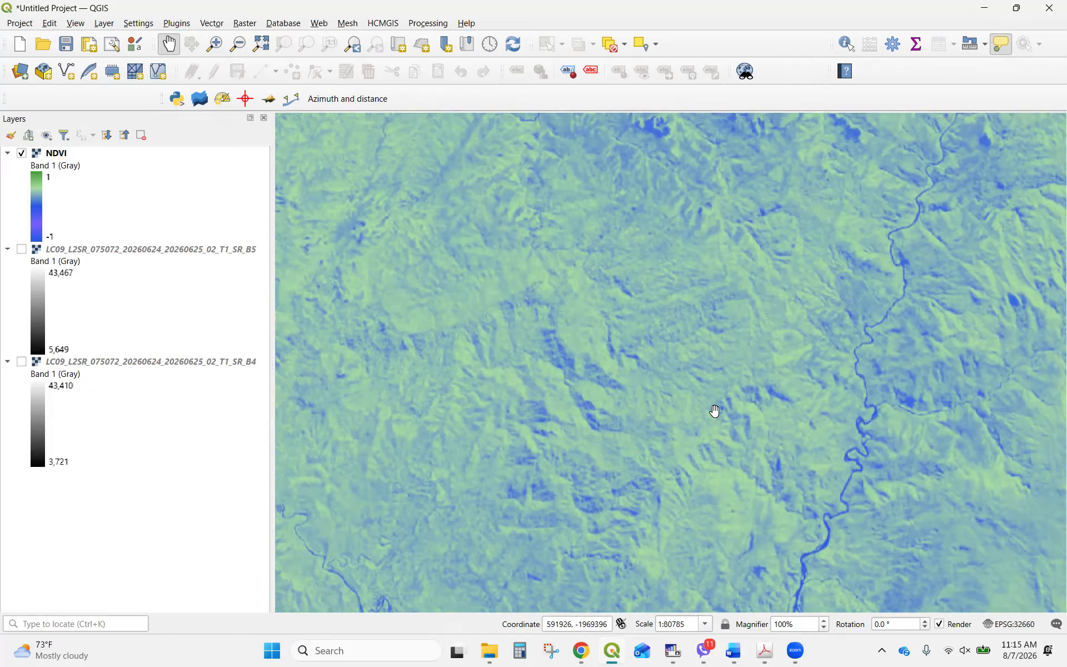
{"action": "scroll", "coordinate": [716, 412], "scroll_direction": "down", "scroll_amount": 1}
{"action": "left_click_drag", "start_coordinate": [605, 361], "coordinate": [682, 397]}
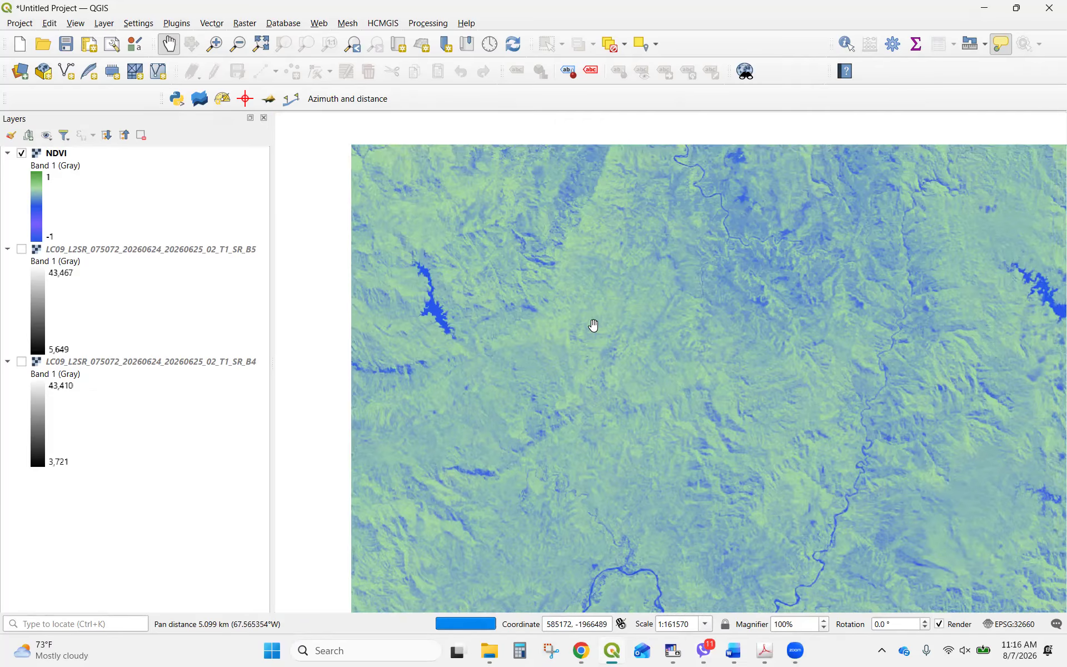
{"action": "left_click_drag", "start_coordinate": [572, 305], "coordinate": [508, 263]}
{"action": "scroll", "coordinate": [510, 263], "scroll_direction": "down", "scroll_amount": 1}
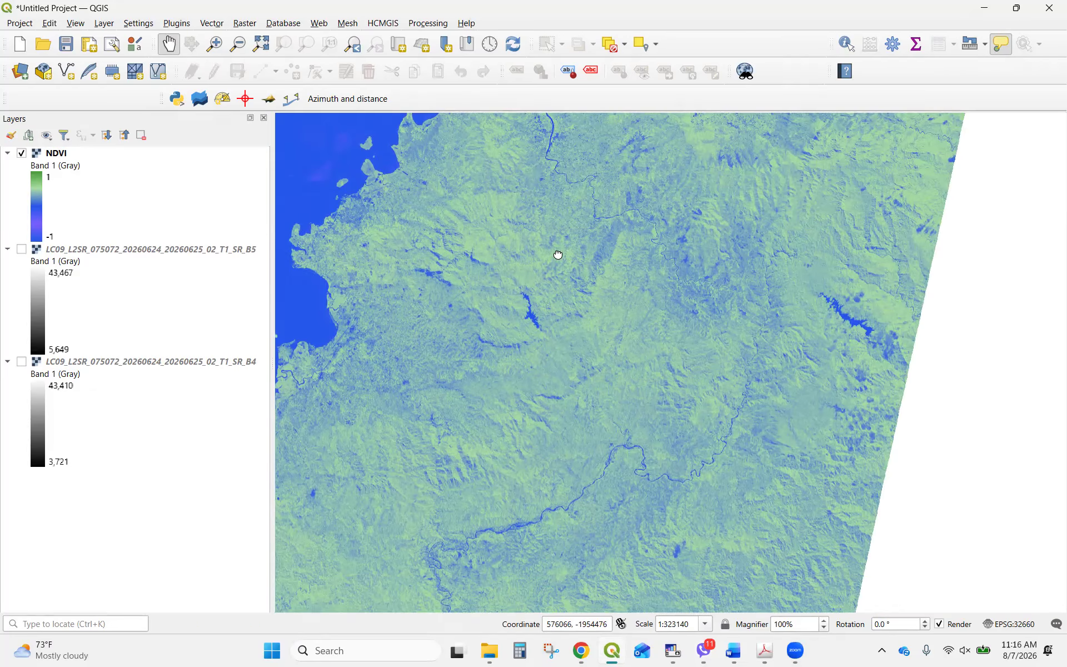
{"action": "left_click_drag", "start_coordinate": [558, 255], "coordinate": [535, 246]}
{"action": "scroll", "coordinate": [572, 265], "scroll_direction": "down", "scroll_amount": 1}
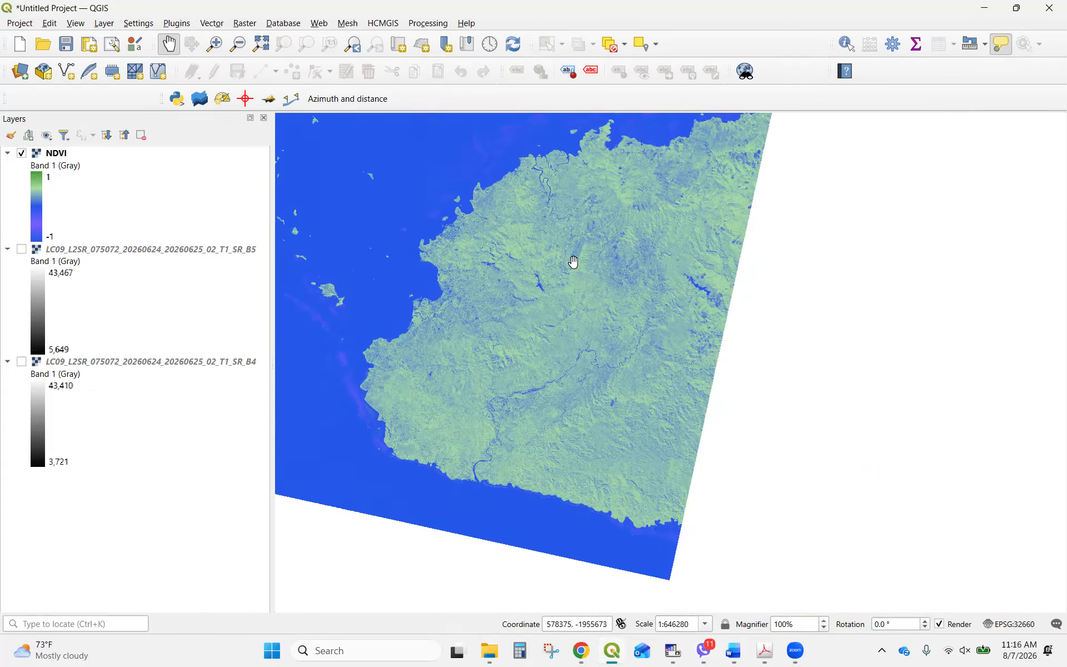
{"action": "left_click_drag", "start_coordinate": [595, 262], "coordinate": [599, 291]}
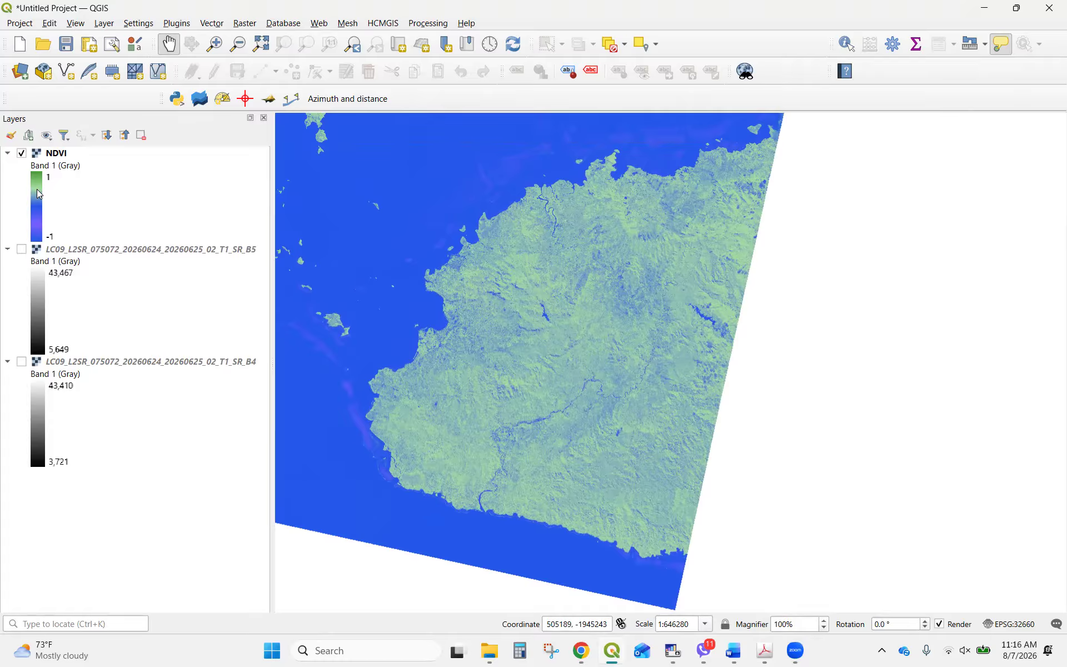
Review the NDVI layer's class colors in its symbology against the practical's suggested NDVI classification, leaving the settings as they are.
{"action": "left_click", "coordinate": [35, 158]}
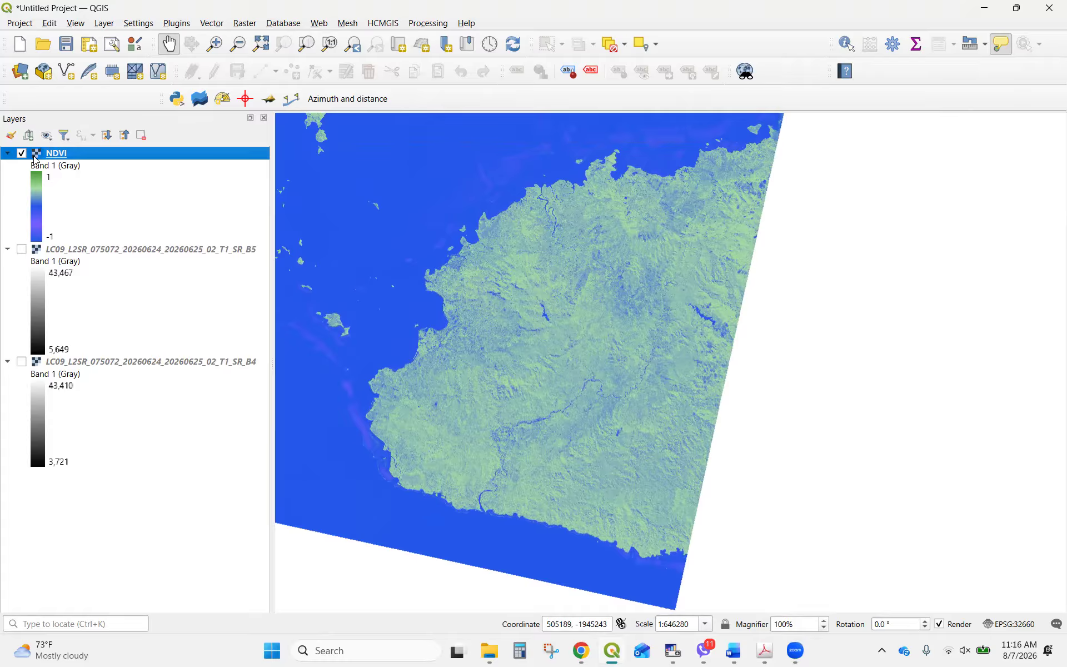
{"action": "left_click", "coordinate": [34, 197]}
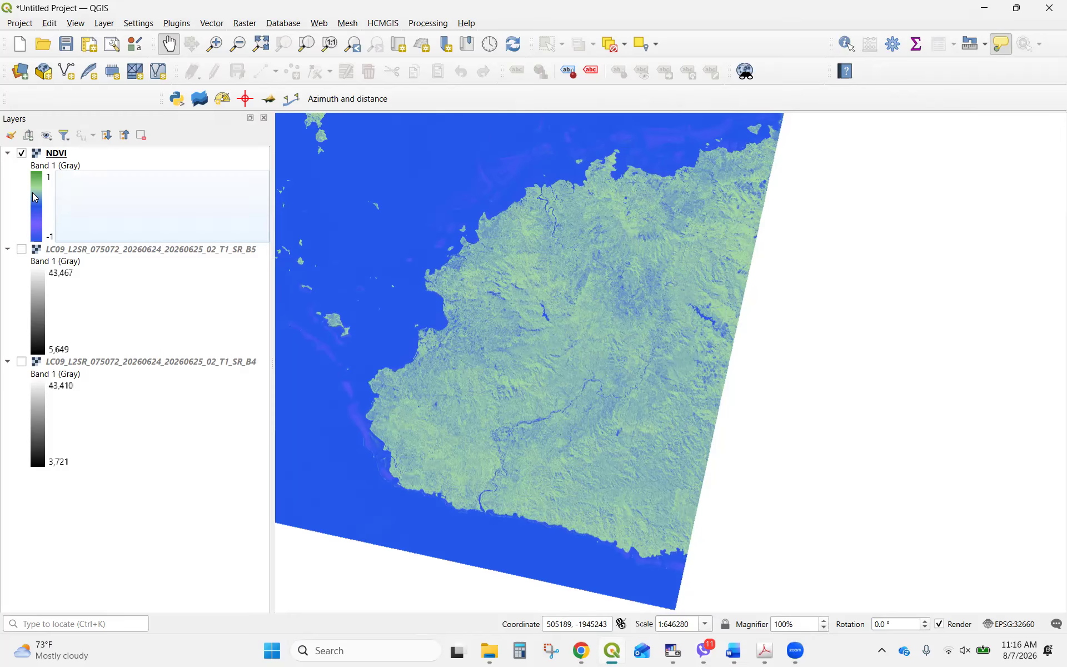
{"action": "double_click", "coordinate": [35, 197]}
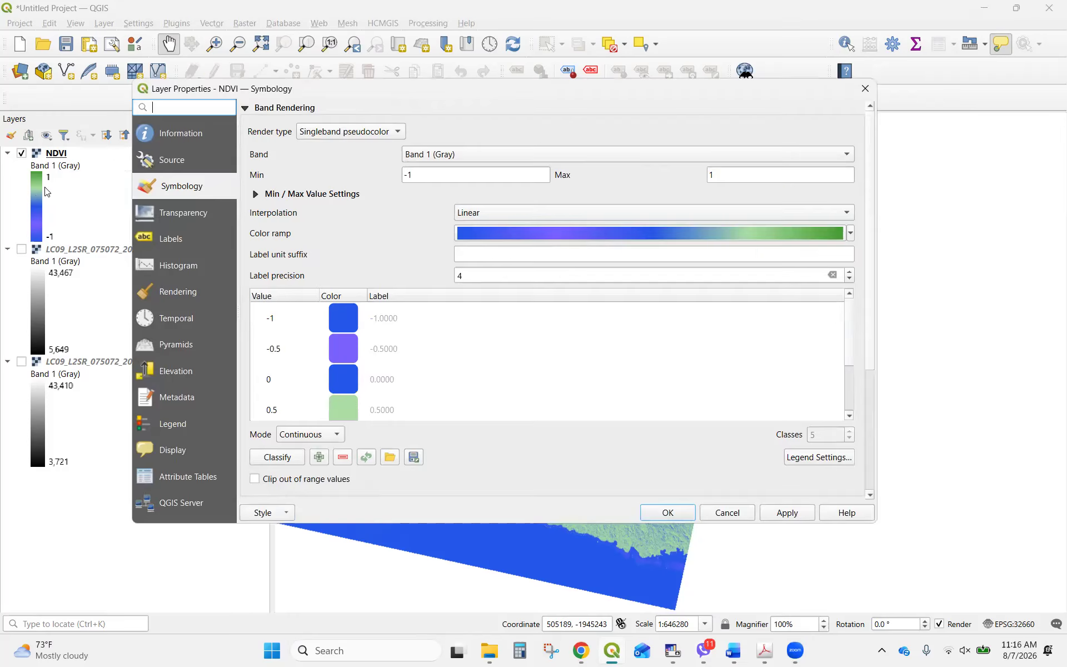
{"action": "scroll", "coordinate": [375, 350], "scroll_direction": "down", "scroll_amount": 2}
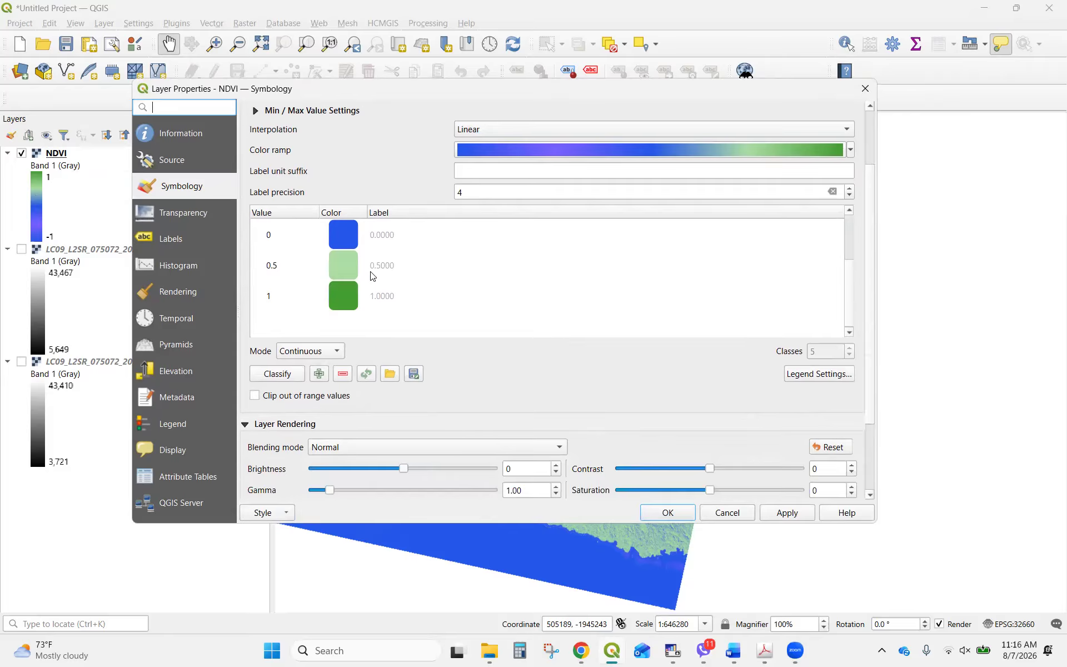
{"action": "scroll", "coordinate": [373, 275], "scroll_direction": "up", "scroll_amount": 1}
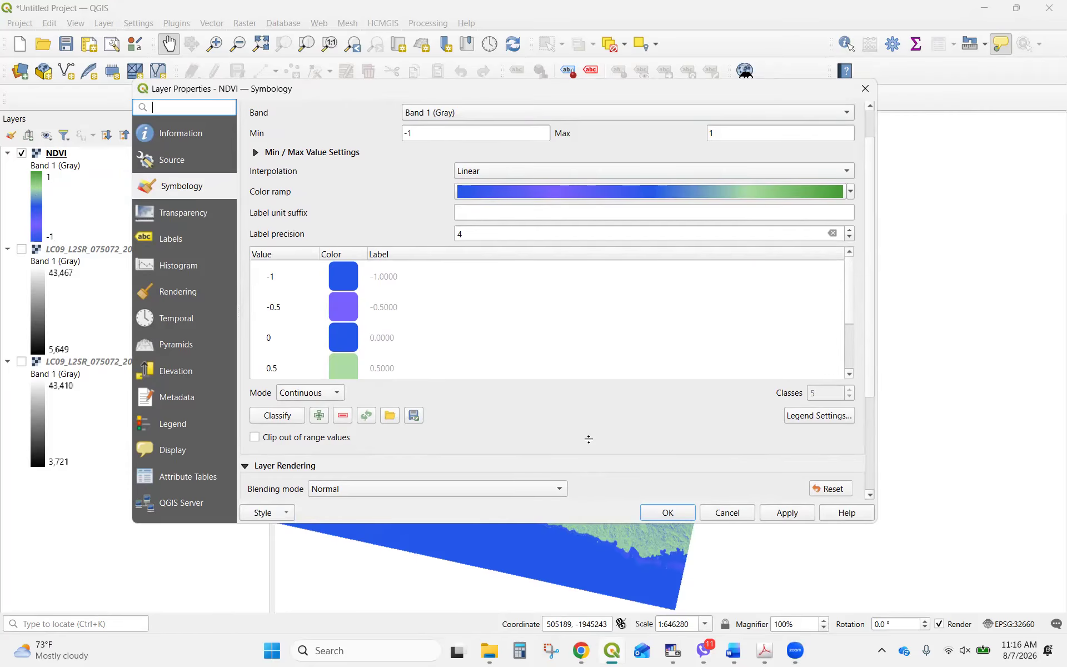
{"action": "key", "text": "alt+Tab"}
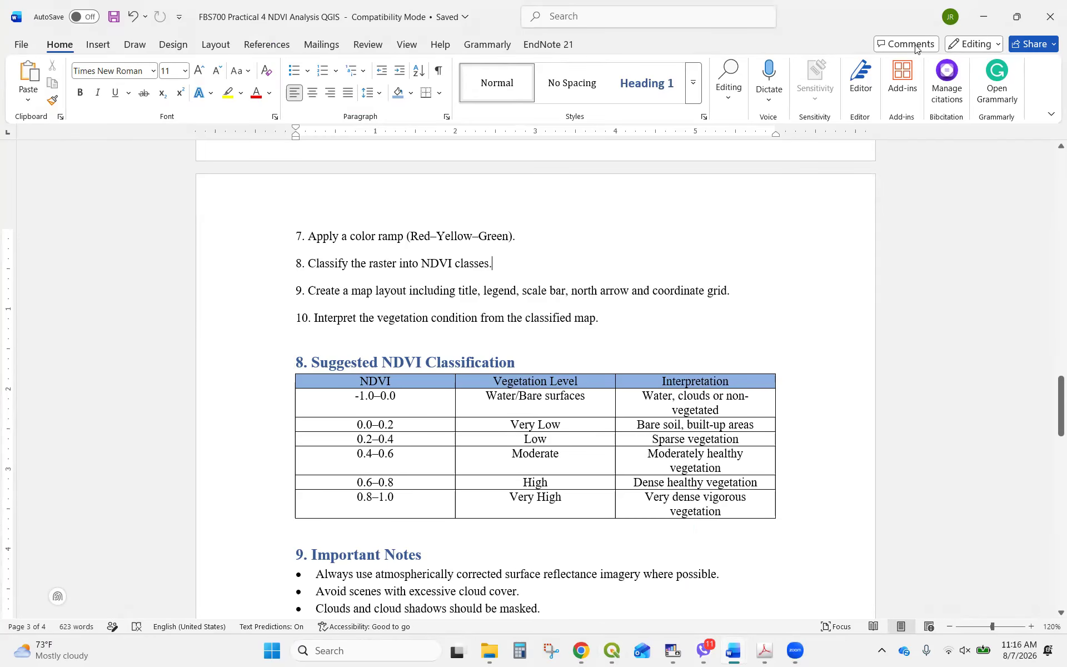
{"action": "left_click", "coordinate": [979, 23]}
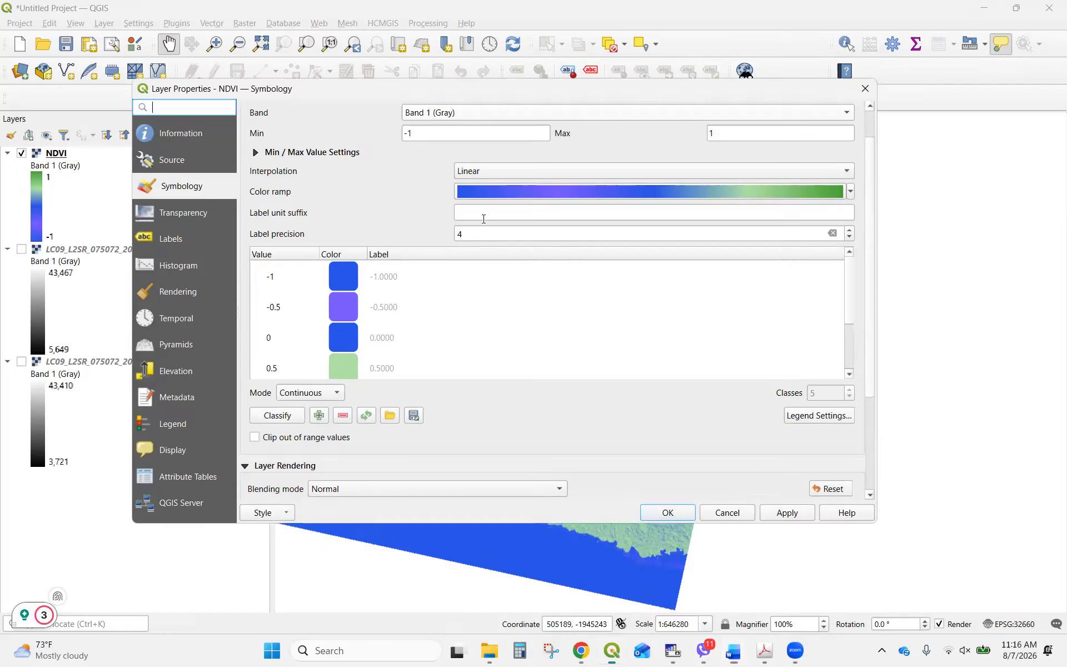
{"action": "left_click", "coordinate": [866, 91]}
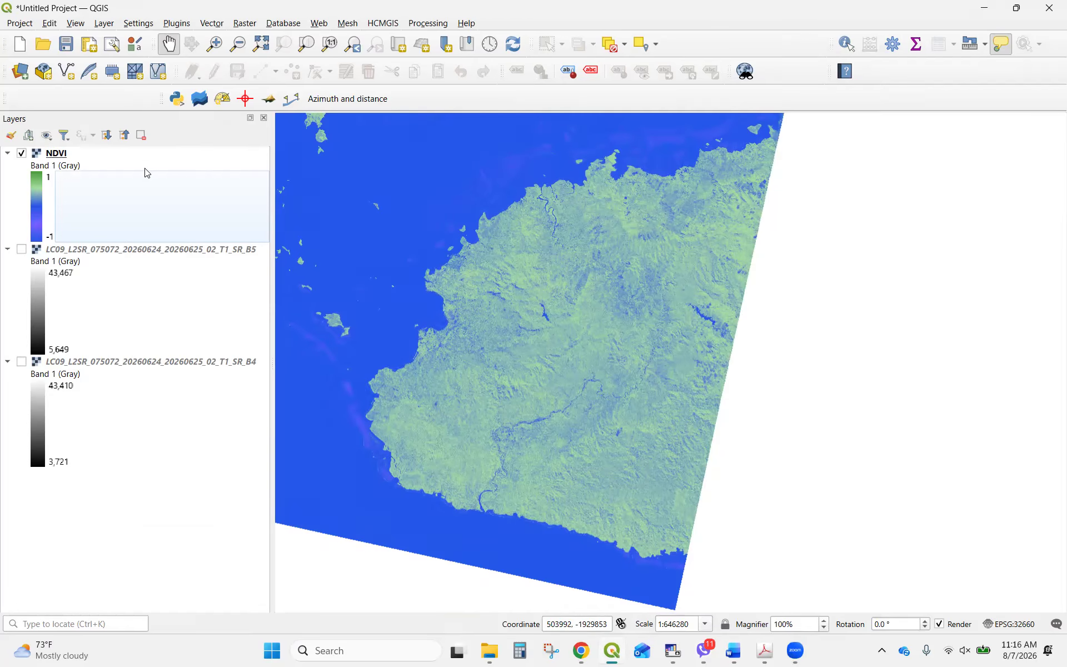
Remove the NDVI layer from the project.
{"action": "left_click", "coordinate": [59, 152]}
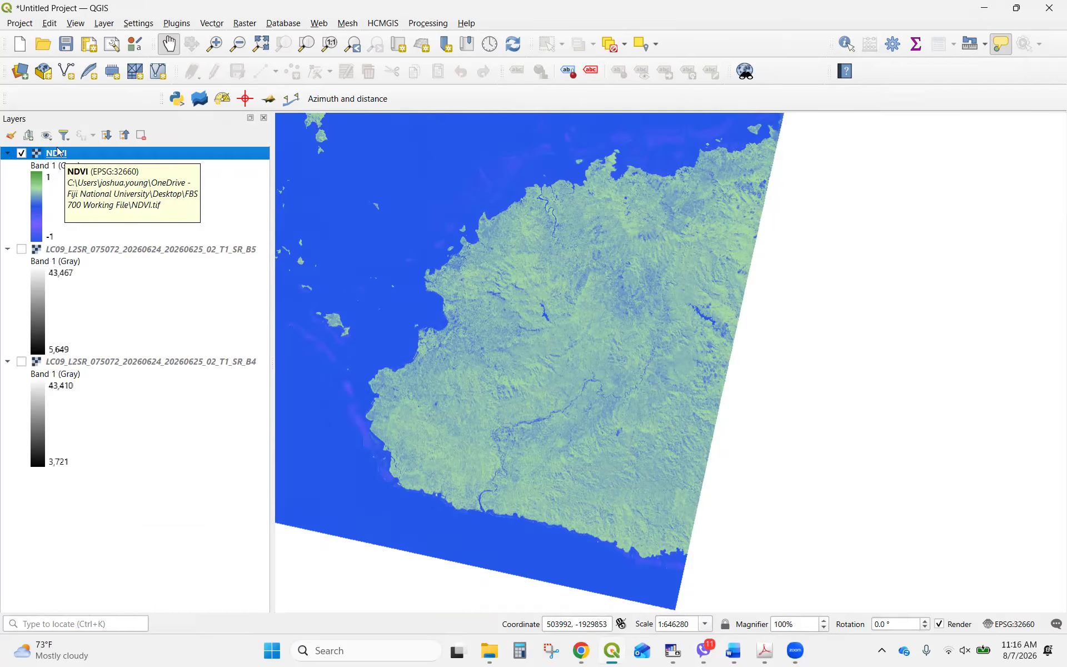
{"action": "key", "text": "ctrl+d"}
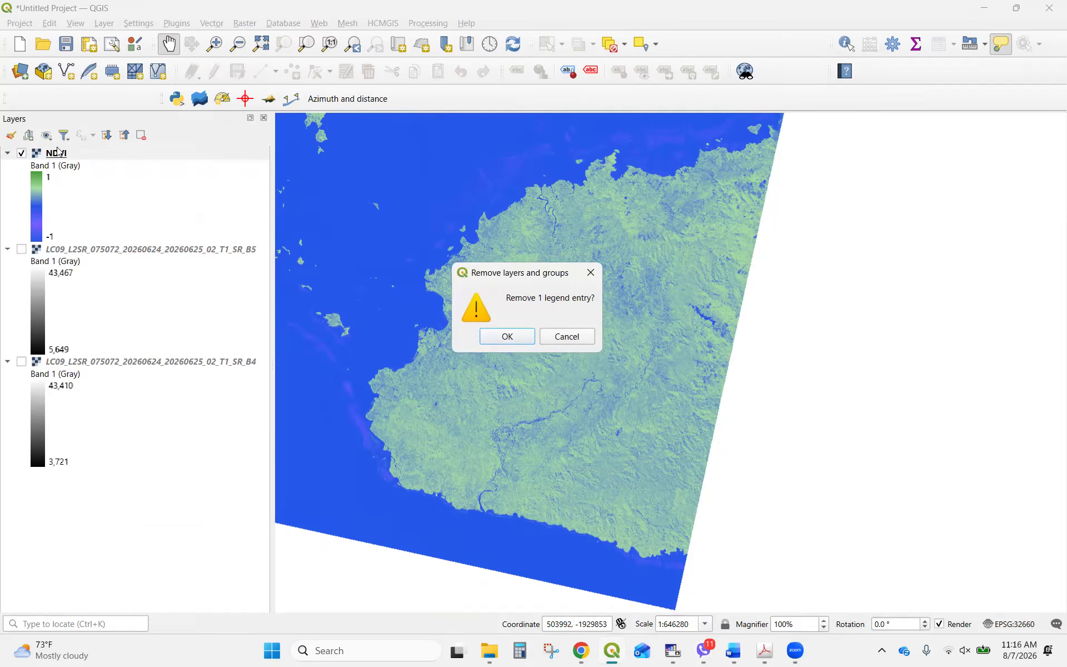
{"action": "key", "text": "Return"}
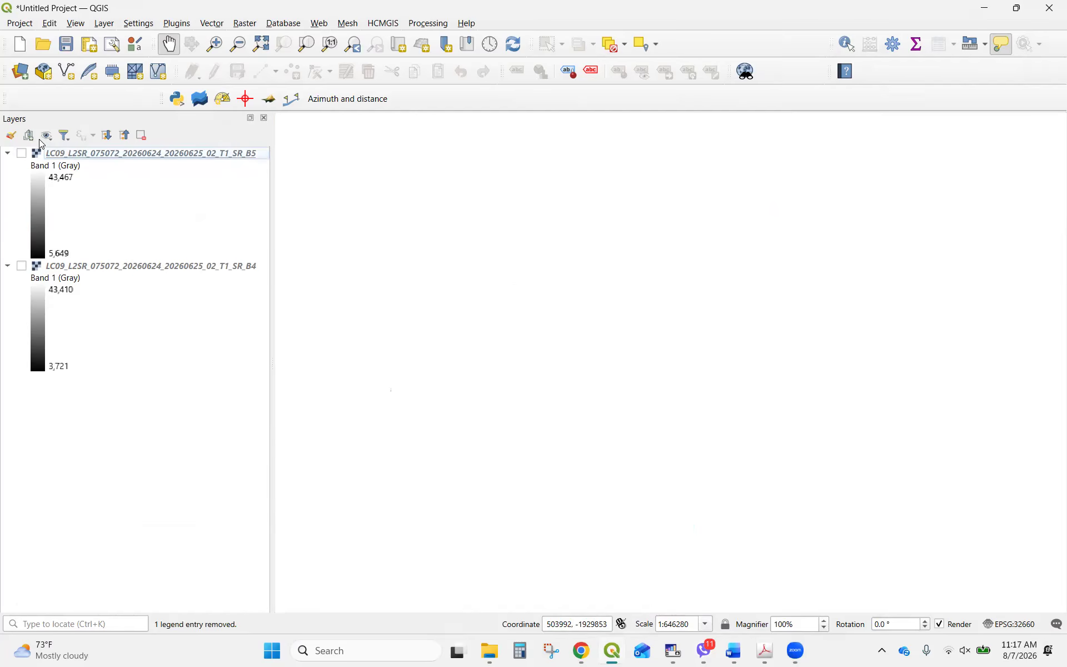
Start a Raster Calculator expression with band B4 minus band B5 in parentheses as the numerator.
{"action": "left_click", "coordinate": [246, 23]}
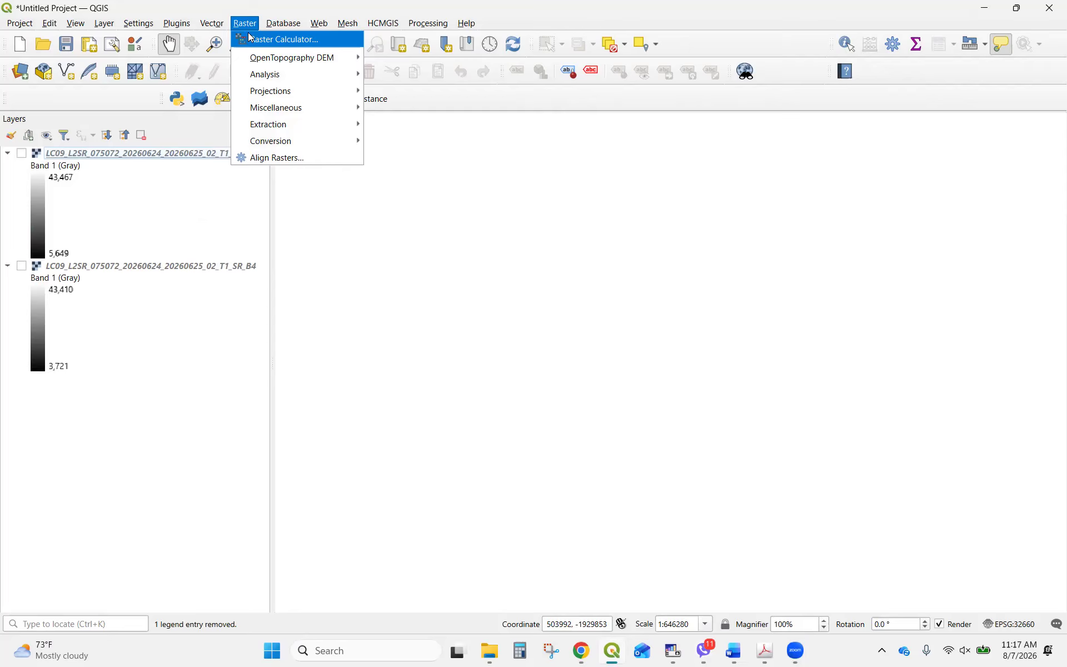
{"action": "left_click", "coordinate": [251, 38]}
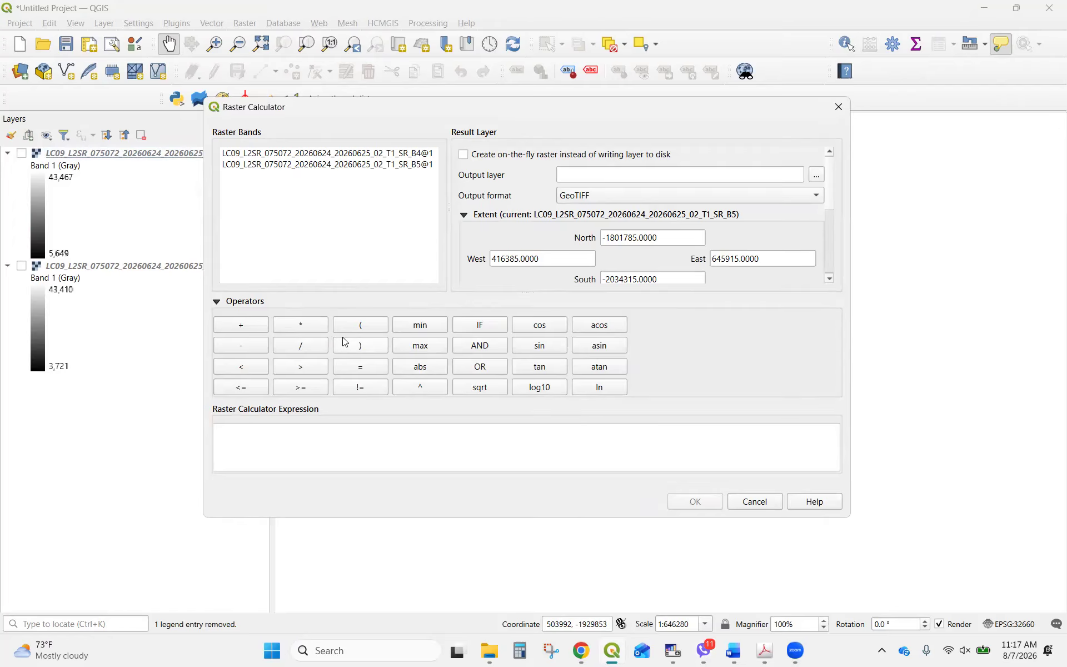
{"action": "left_click", "coordinate": [343, 327]}
{"action": "double_click", "coordinate": [333, 156]}
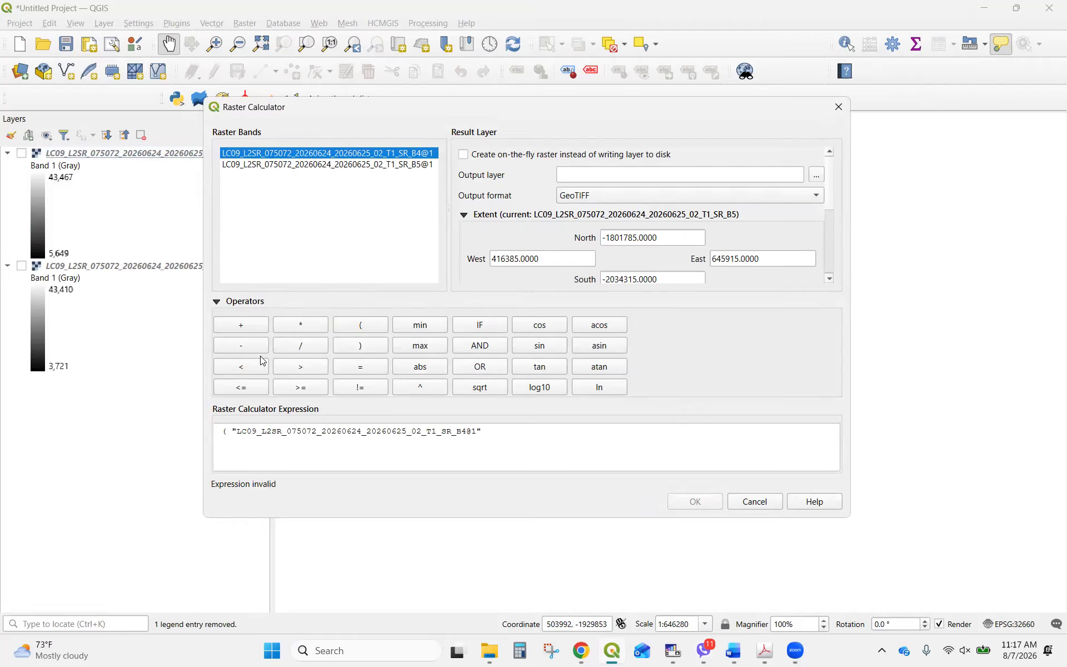
{"action": "left_click", "coordinate": [245, 346]}
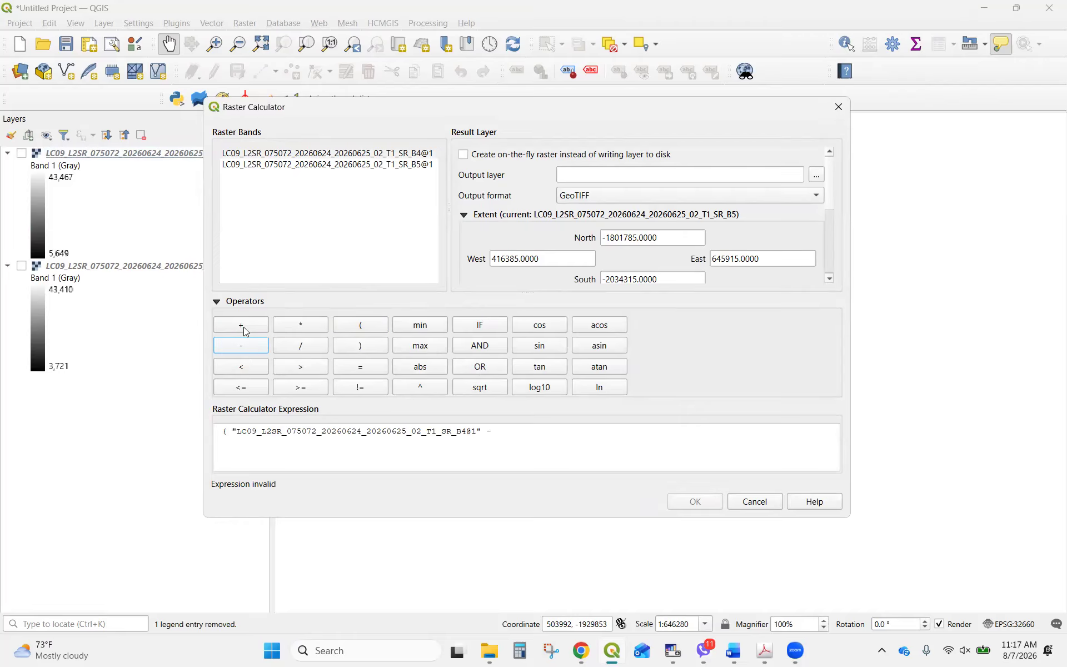
{"action": "double_click", "coordinate": [298, 167]}
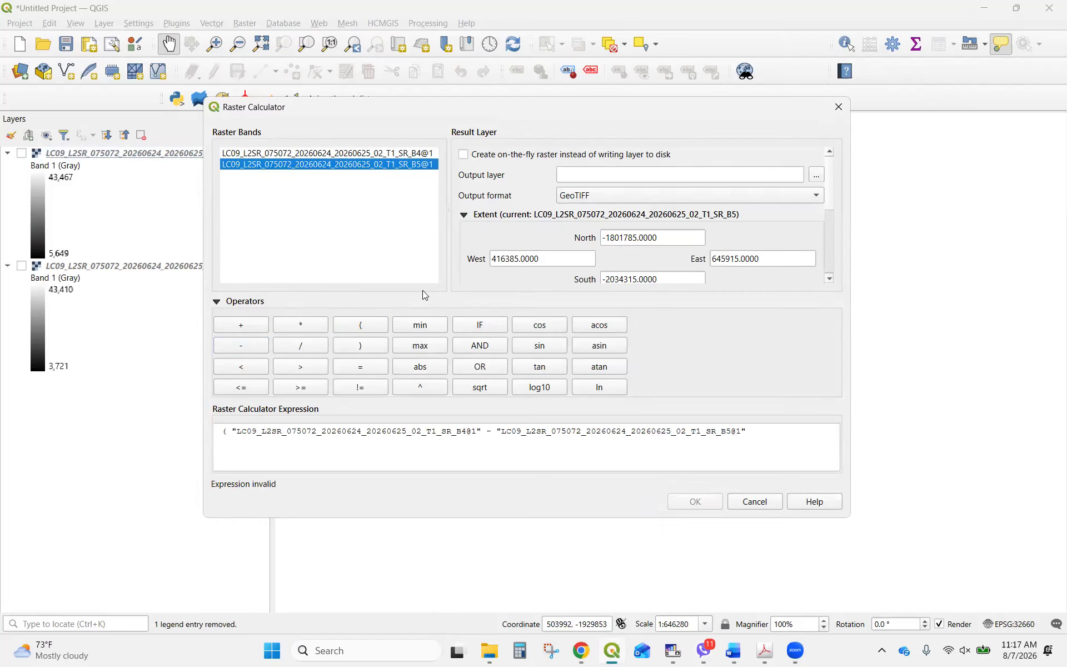
{"action": "left_click", "coordinate": [359, 344]}
Complete the expression by dividing by the sum of bands B4 and B5 in parentheses.
{"action": "left_click", "coordinate": [309, 347]}
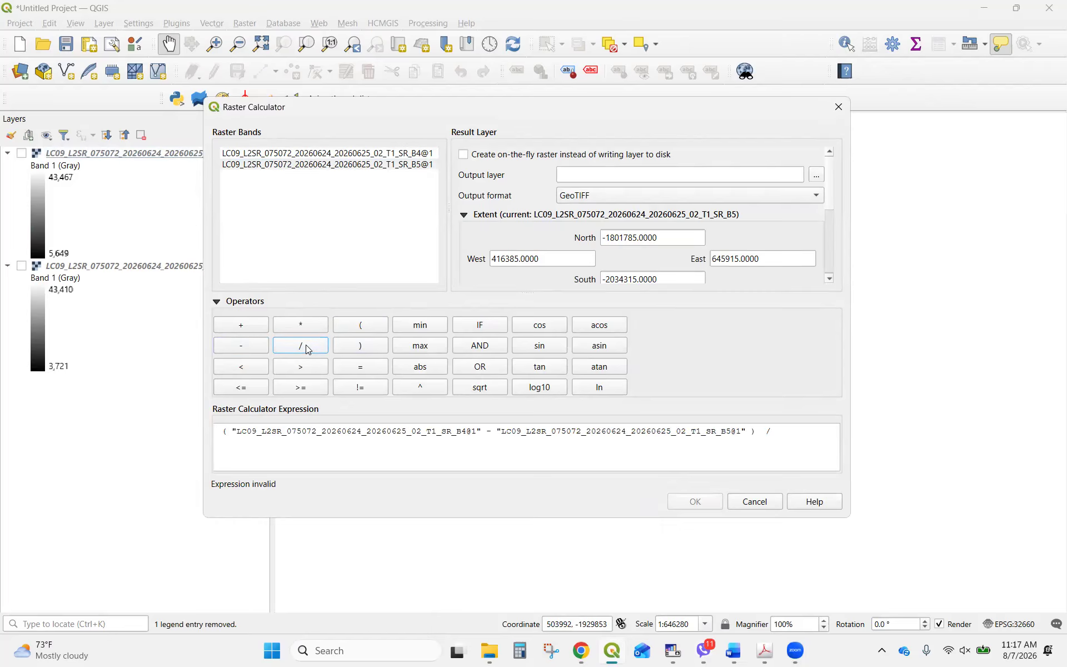
{"action": "left_click", "coordinate": [362, 326]}
{"action": "left_click", "coordinate": [326, 159]}
{"action": "double_click", "coordinate": [326, 155]}
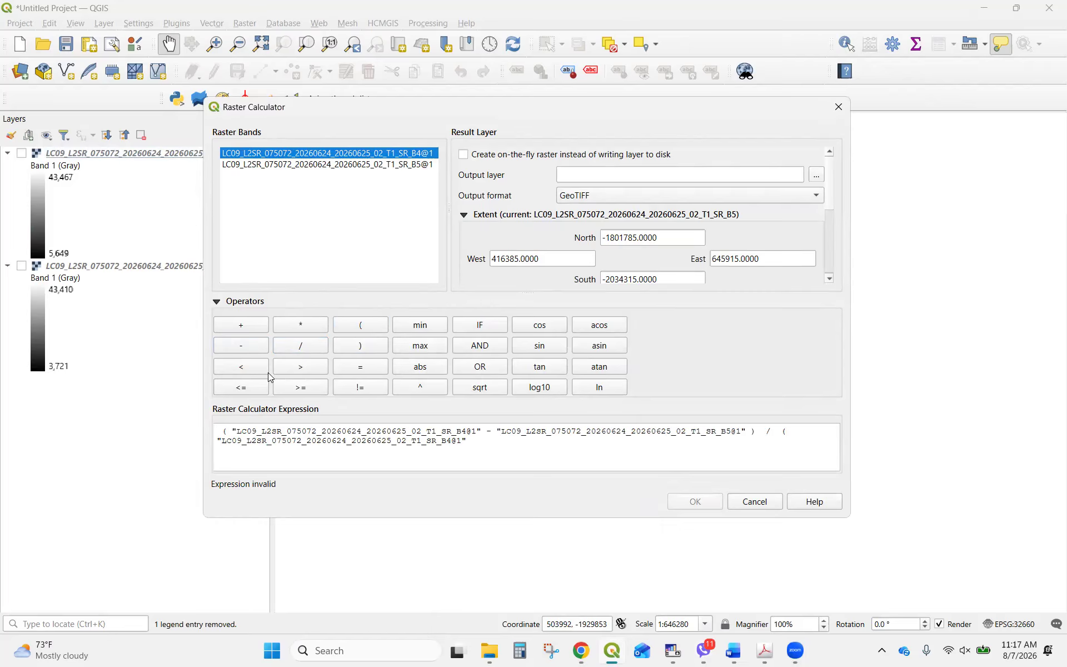
{"action": "left_click", "coordinate": [245, 328]}
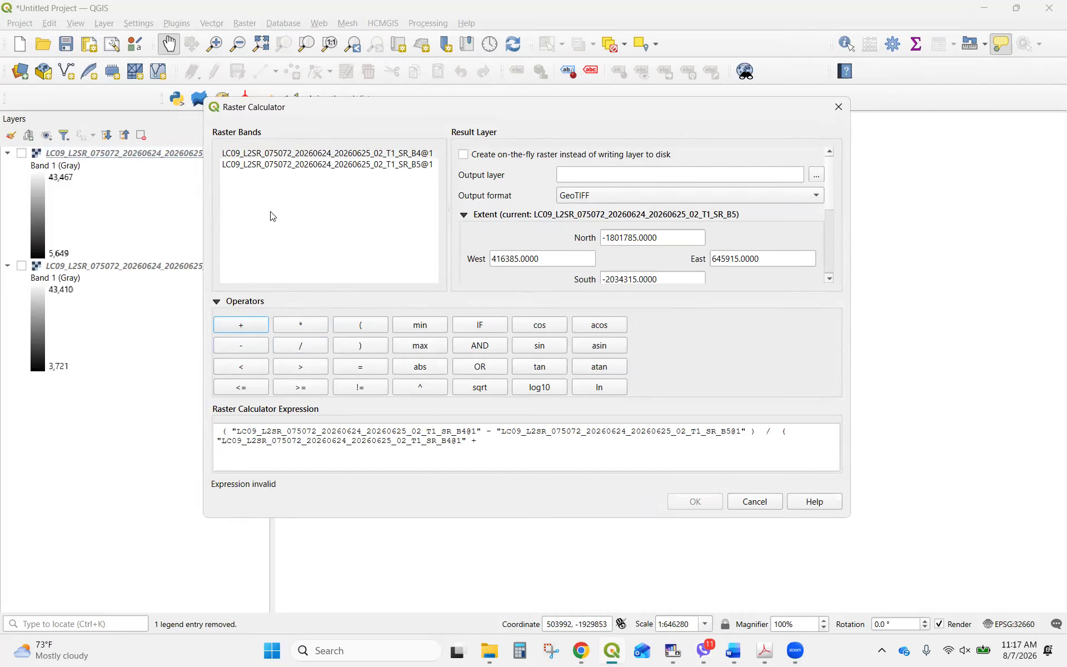
{"action": "double_click", "coordinate": [294, 165]}
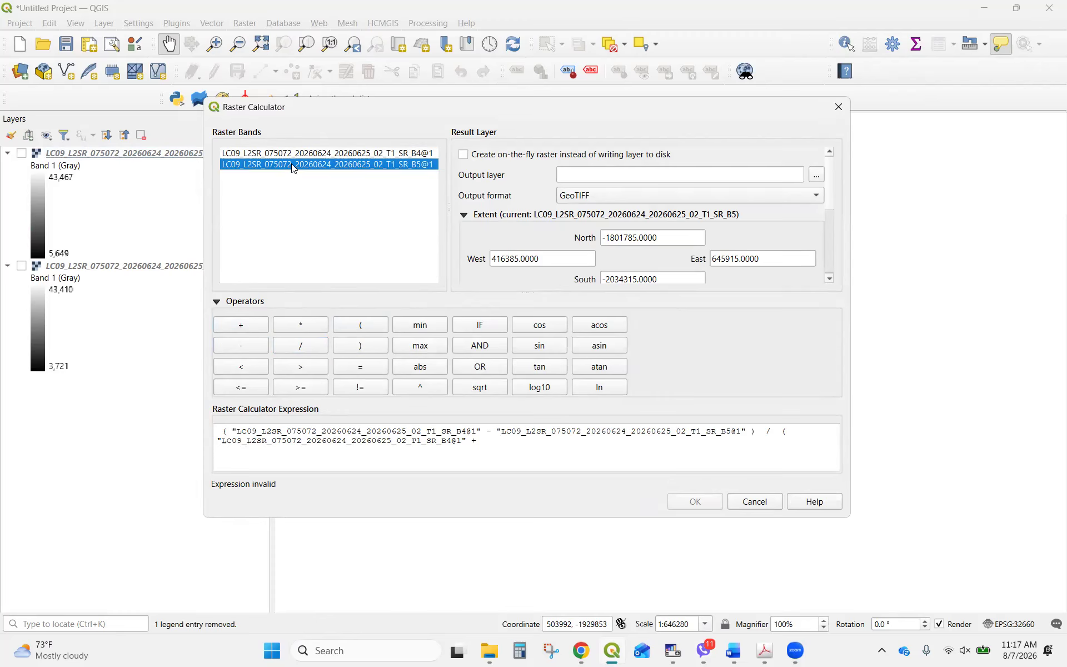
{"action": "left_click", "coordinate": [351, 344]}
Output the result to NDVI.tif in the FBS 700 Working File folder, replacing the existing file, and run the calculation.
{"action": "left_click", "coordinate": [818, 177]}
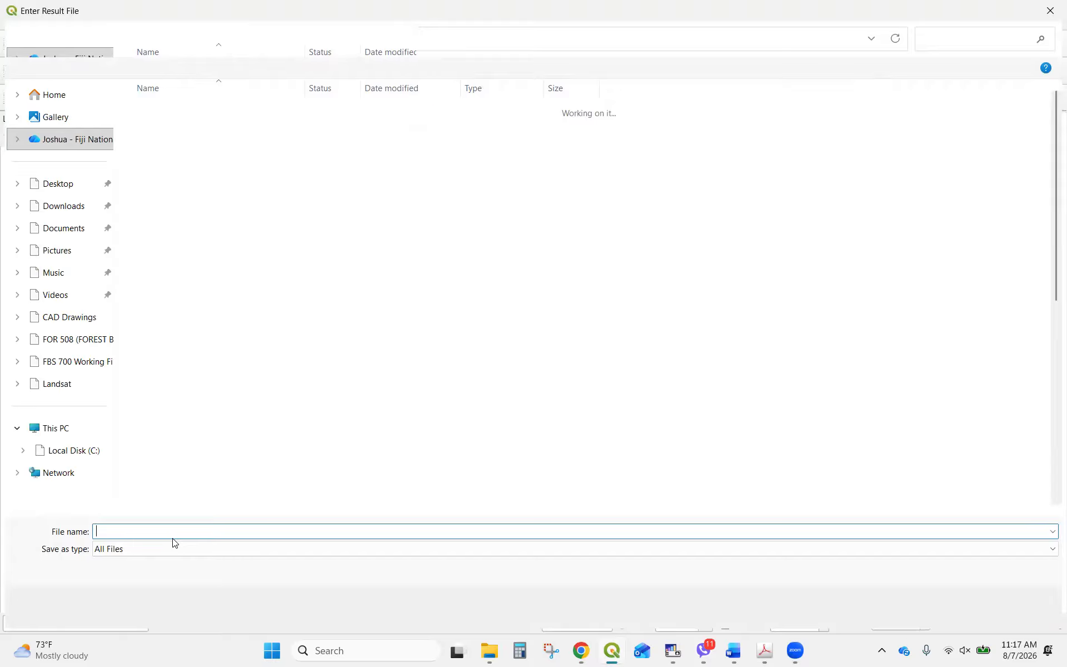
{"action": "scroll", "coordinate": [211, 323], "scroll_direction": "down", "scroll_amount": 1}
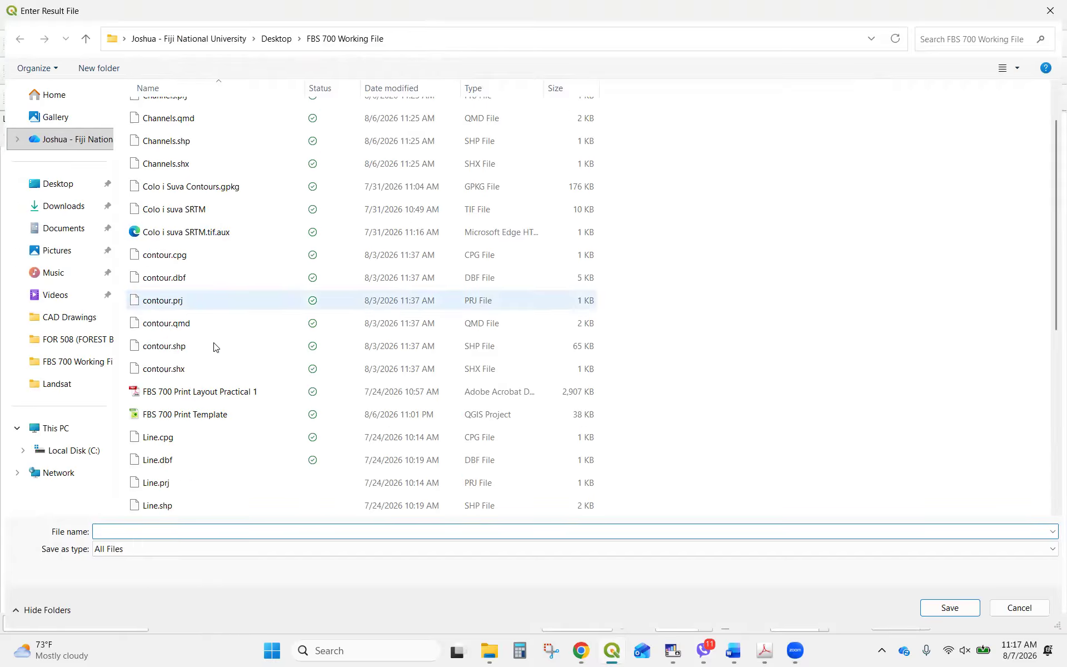
{"action": "scroll", "coordinate": [215, 440], "scroll_direction": "down", "scroll_amount": 5}
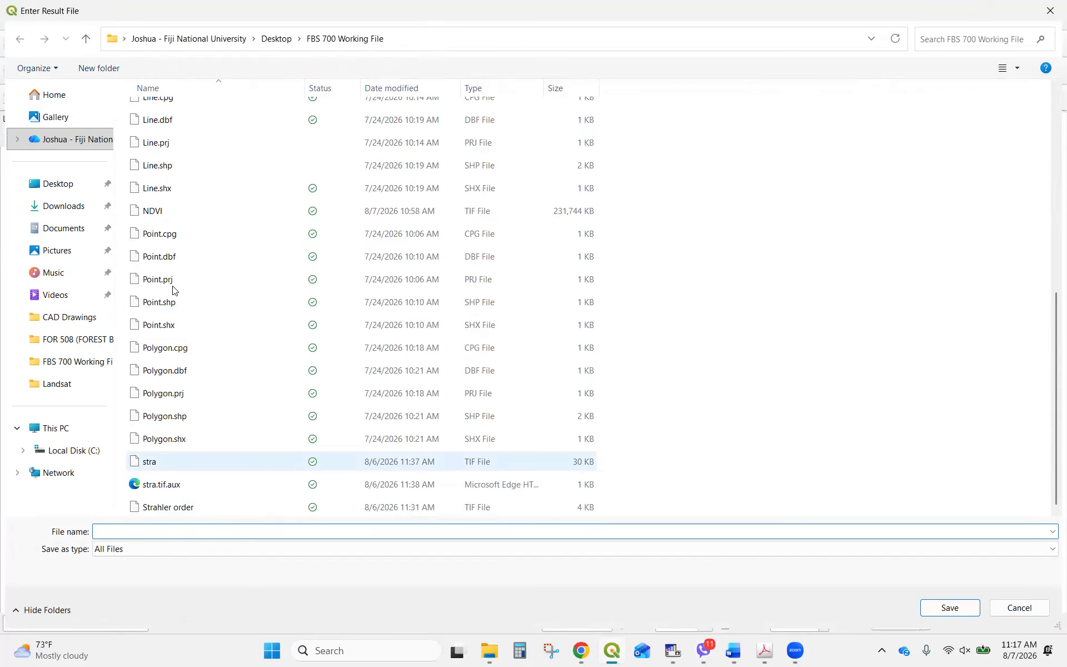
{"action": "left_click", "coordinate": [173, 213]}
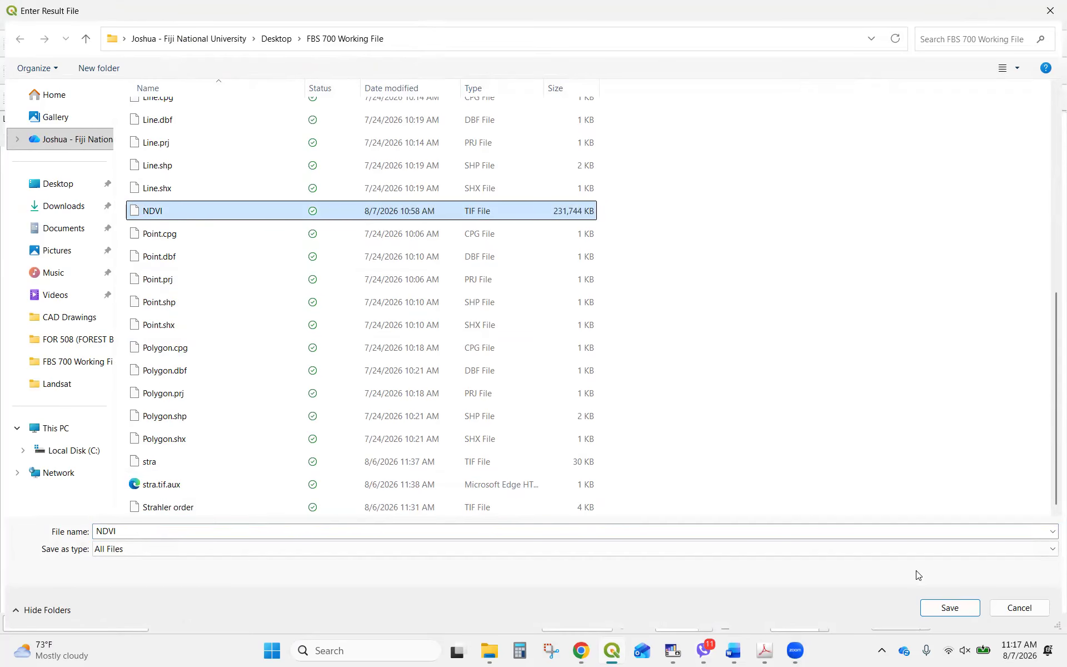
{"action": "key", "text": "Return"}
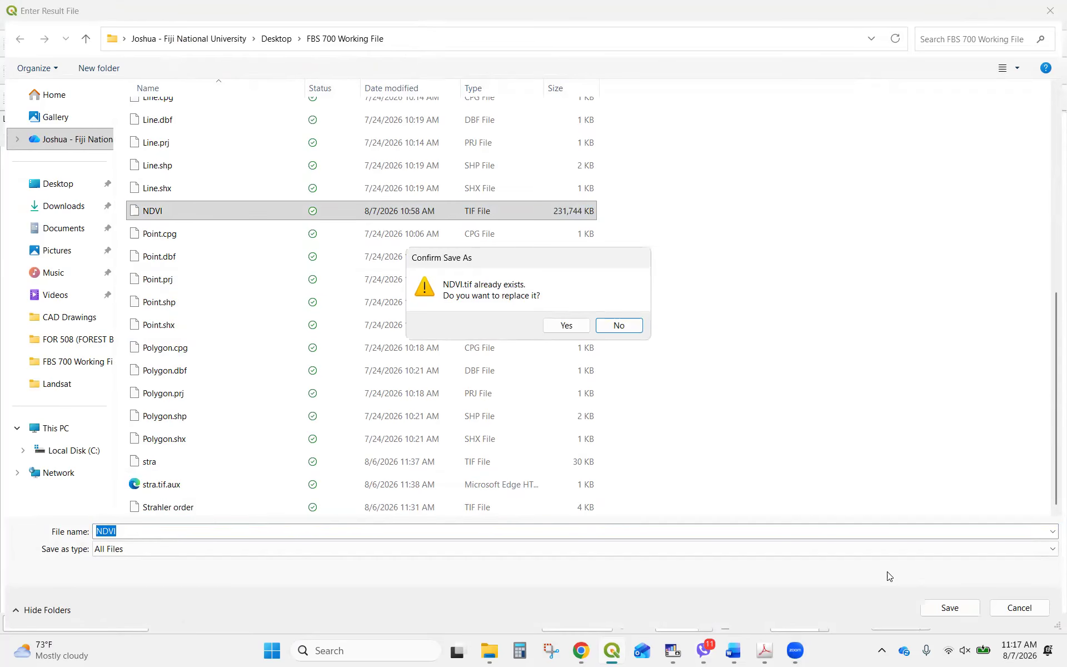
{"action": "left_click", "coordinate": [562, 327]}
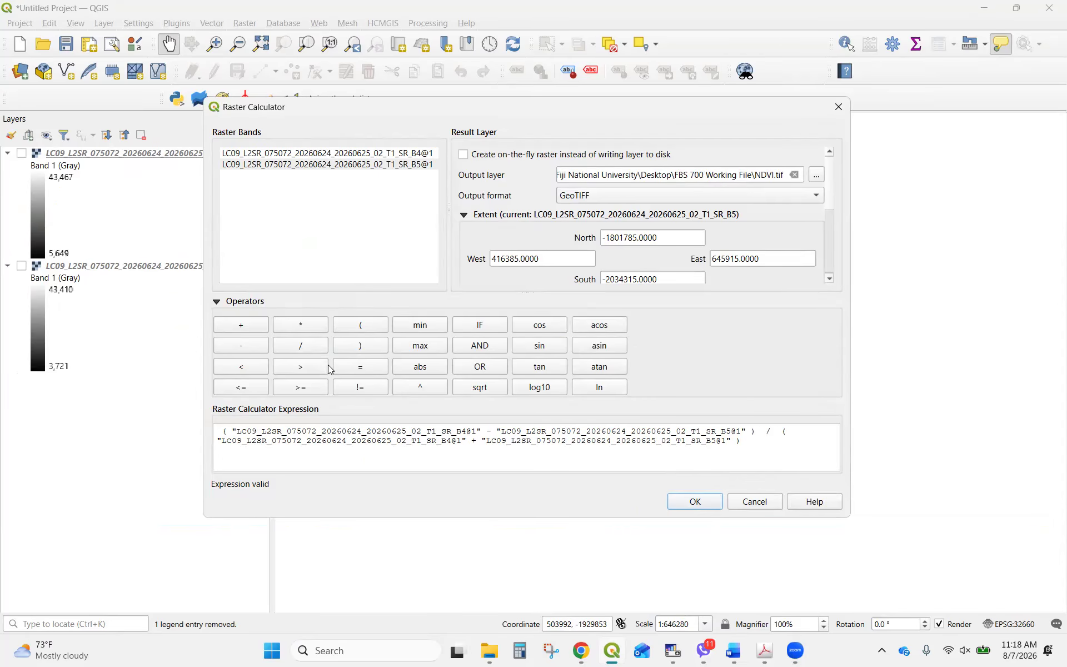
{"action": "left_click", "coordinate": [689, 497]}
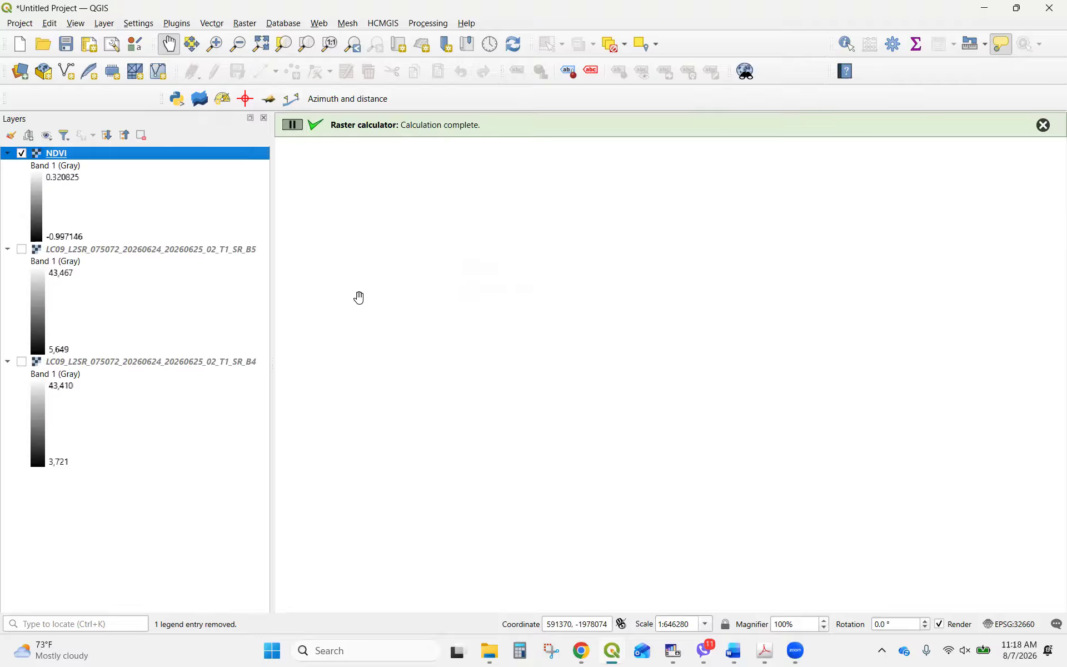
{"action": "left_click_drag", "start_coordinate": [549, 345], "coordinate": [617, 364]}
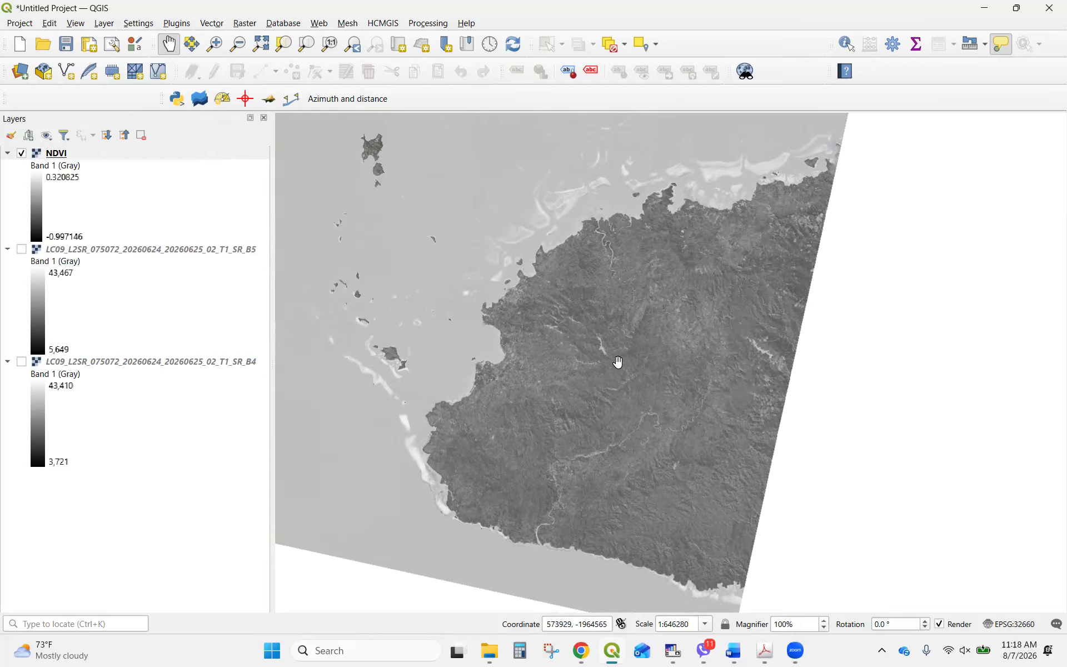
Open the NDVI layer's symbology properties and set its render type to Singleband pseudocolor.
{"action": "left_click", "coordinate": [49, 160]}
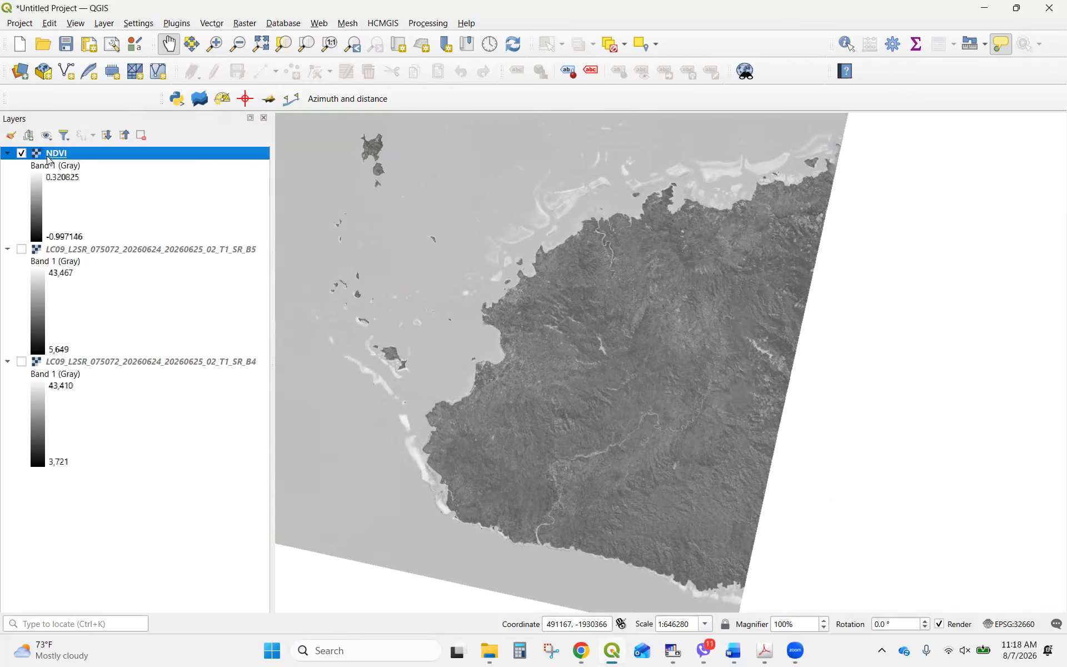
{"action": "double_click", "coordinate": [49, 160]}
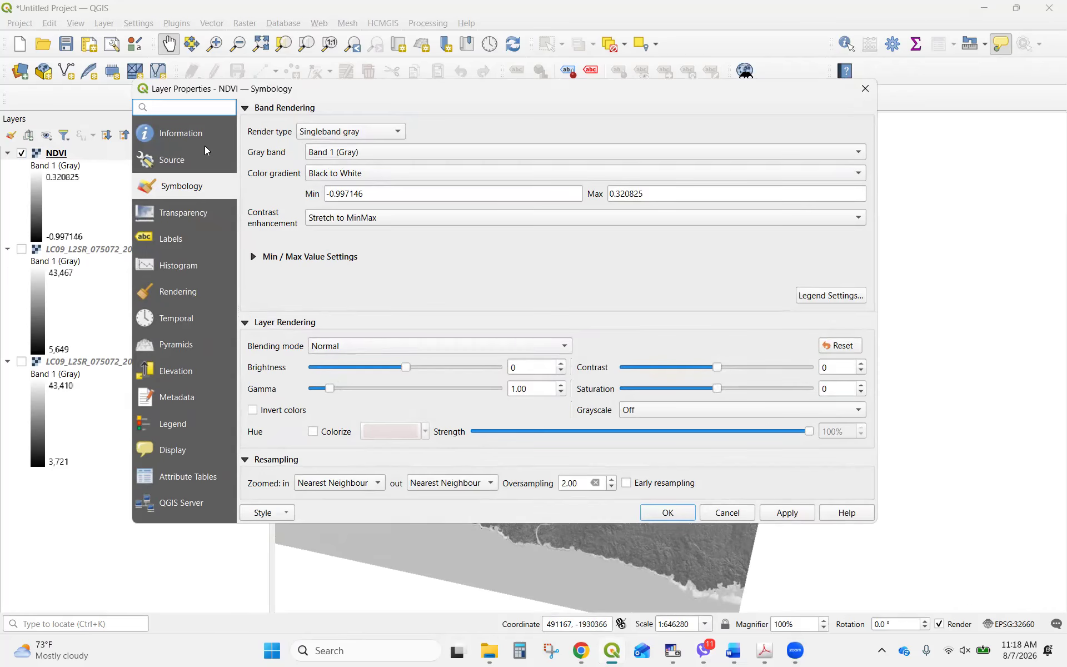
{"action": "left_click", "coordinate": [354, 132]}
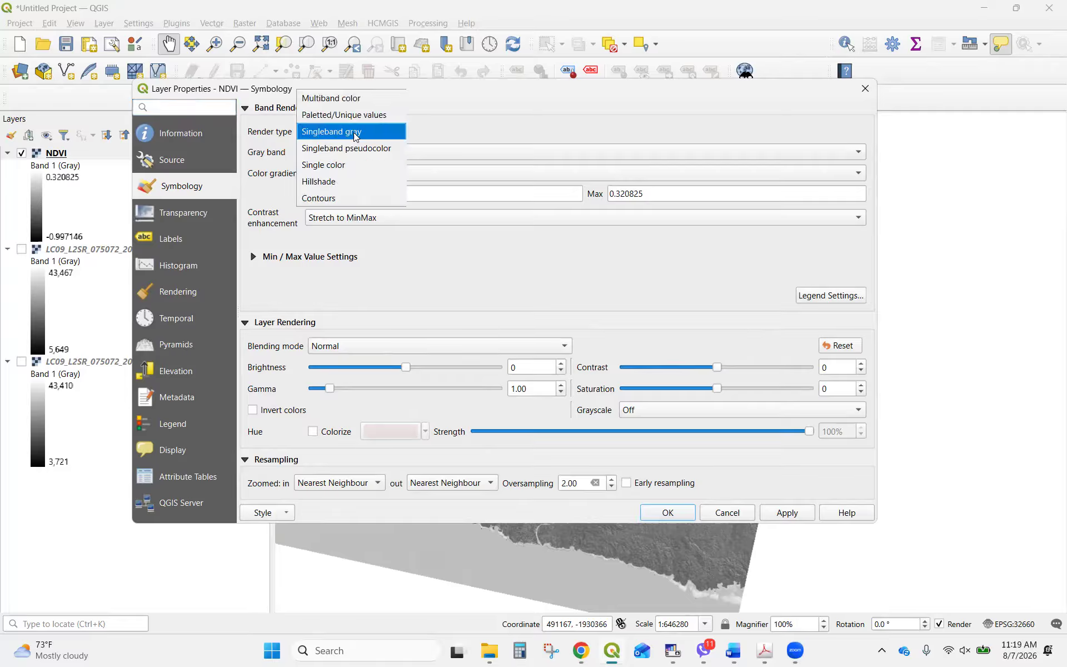
{"action": "left_click", "coordinate": [357, 149]}
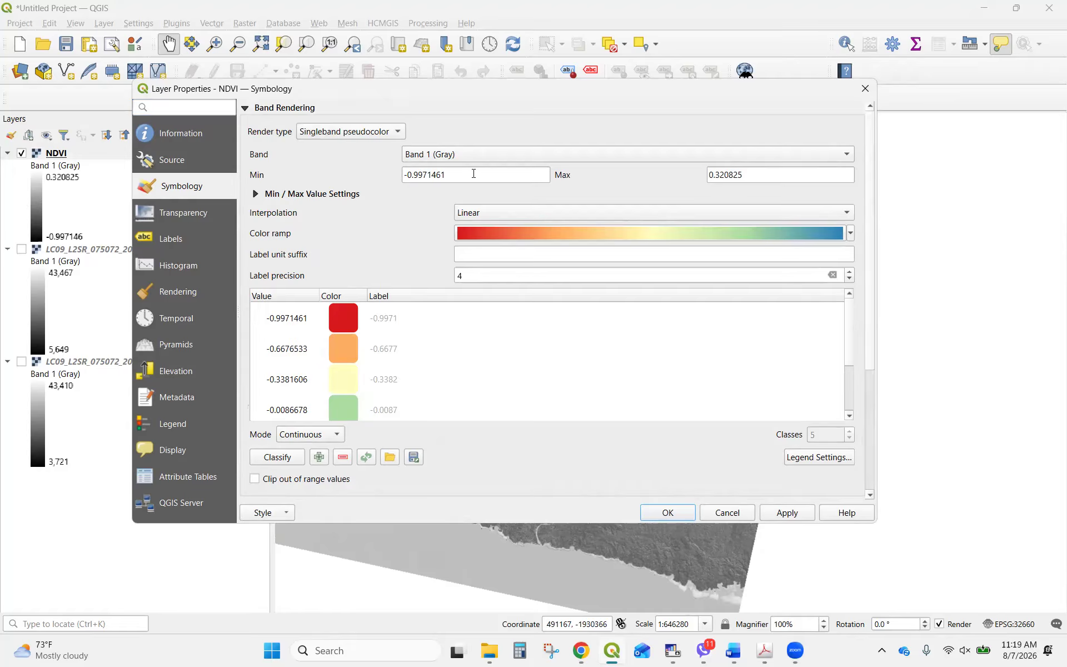
Set the NDVI color range to a minimum of -1 and a maximum of 1, checking the suggested classification table in Word.
{"action": "left_click_drag", "start_coordinate": [474, 174], "coordinate": [378, 178]}
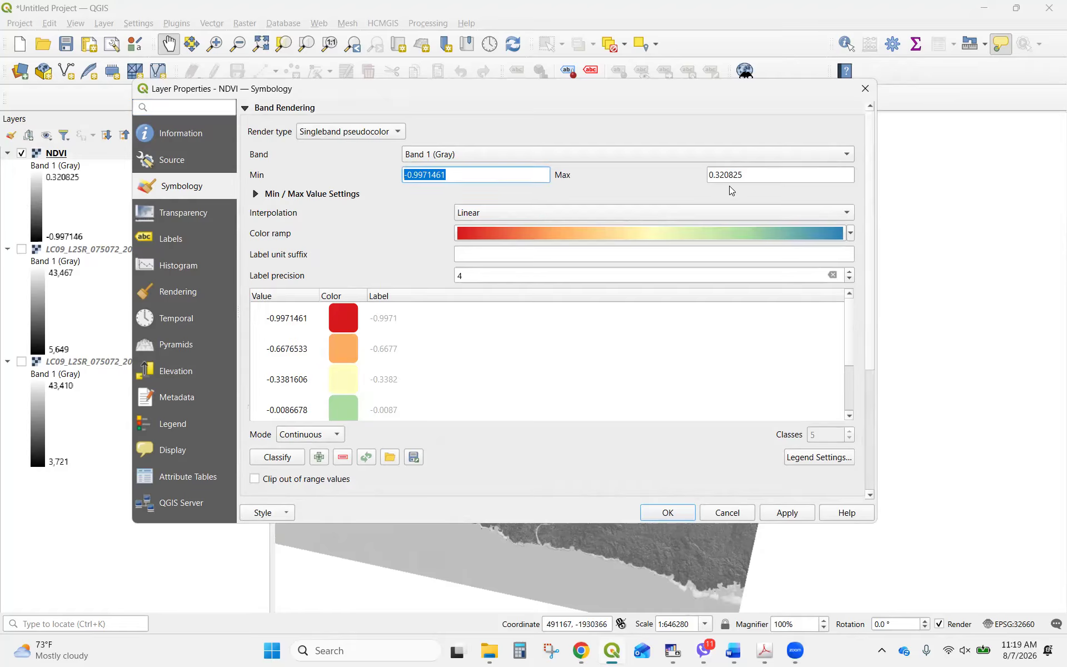
{"action": "left_click_drag", "start_coordinate": [751, 174], "coordinate": [666, 173]}
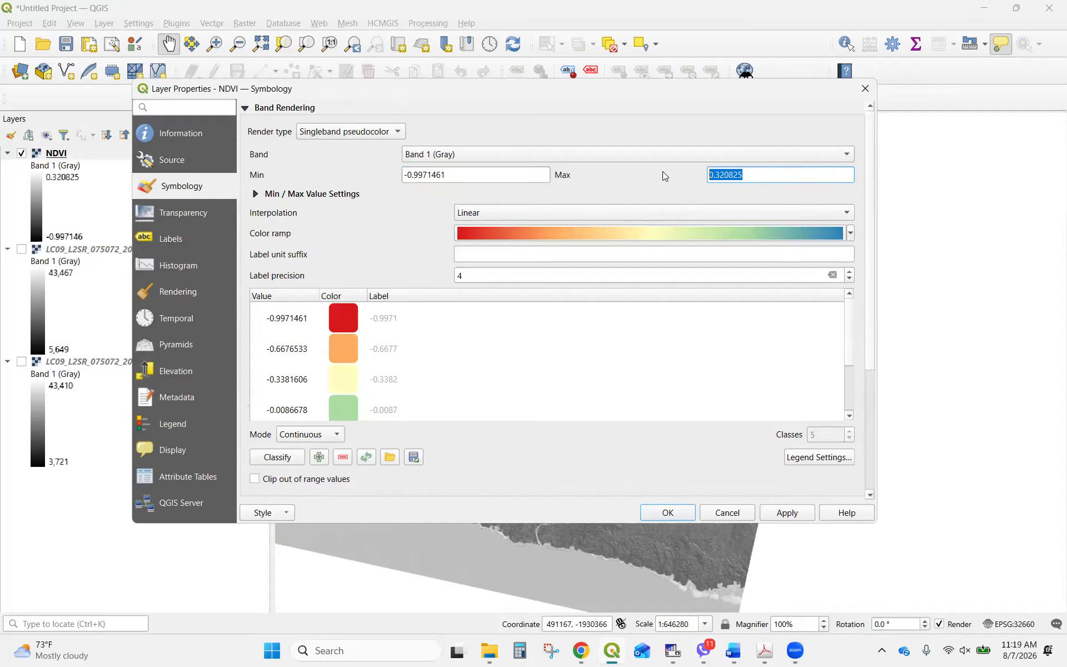
{"action": "type", "text": "1"}
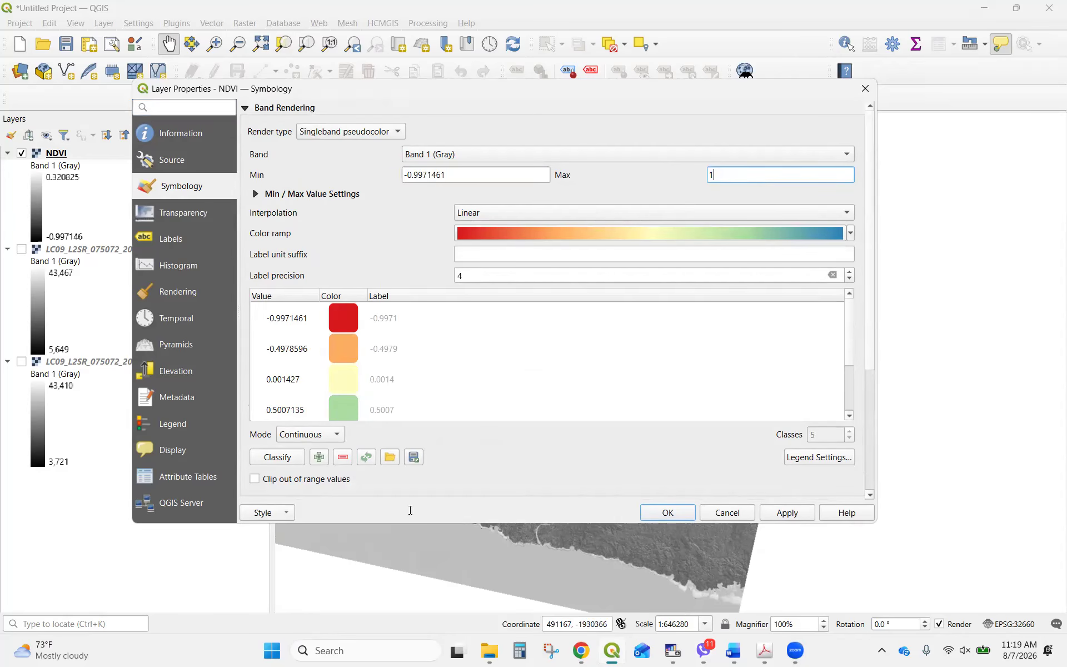
{"action": "key", "text": "alt+Tab"}
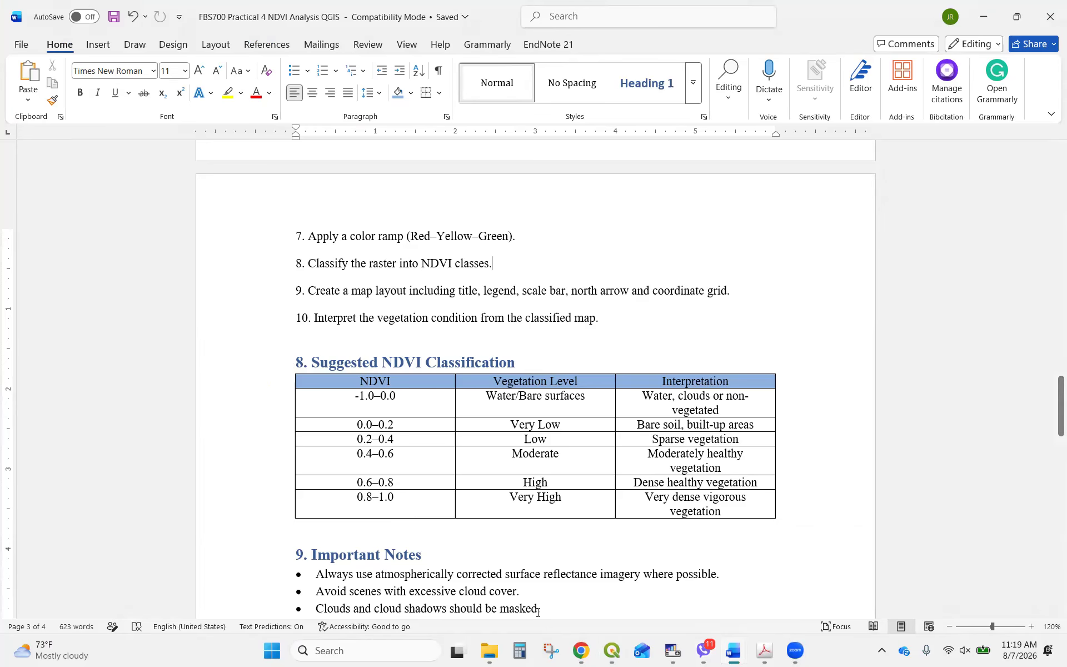
{"action": "left_click", "coordinate": [608, 651]}
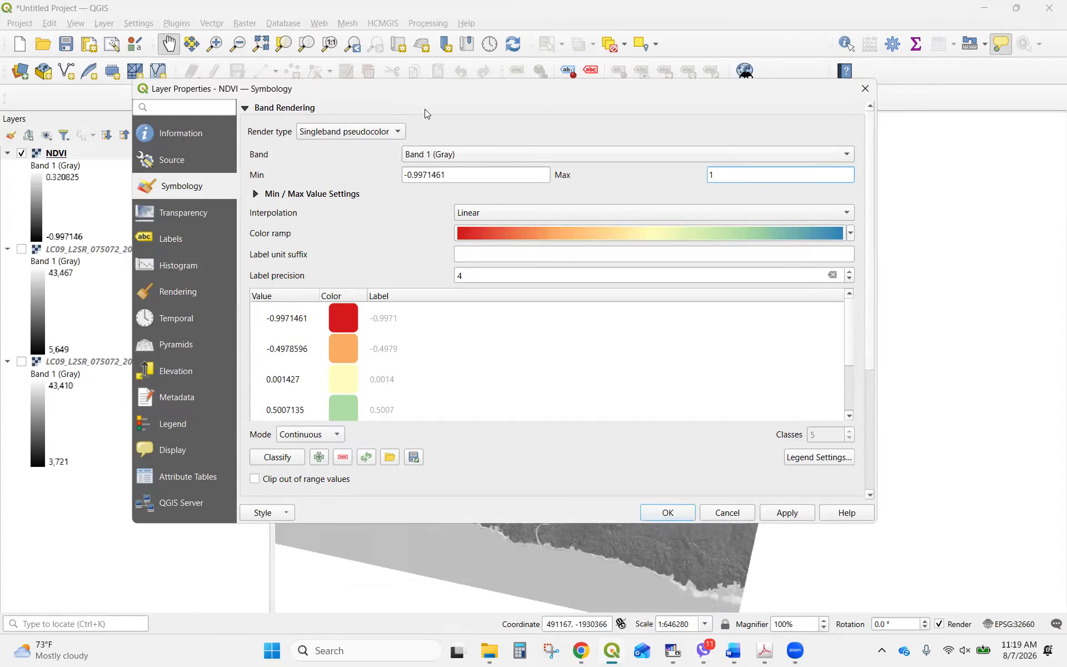
{"action": "key", "text": "shift+Tab"}
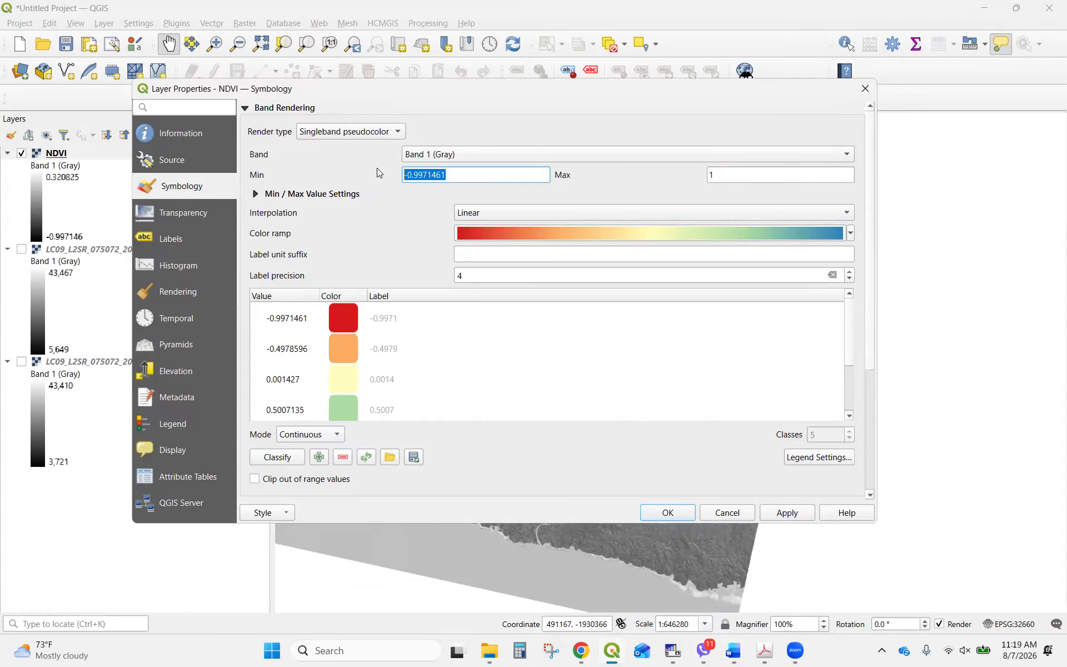
{"action": "type", "text": "-1"}
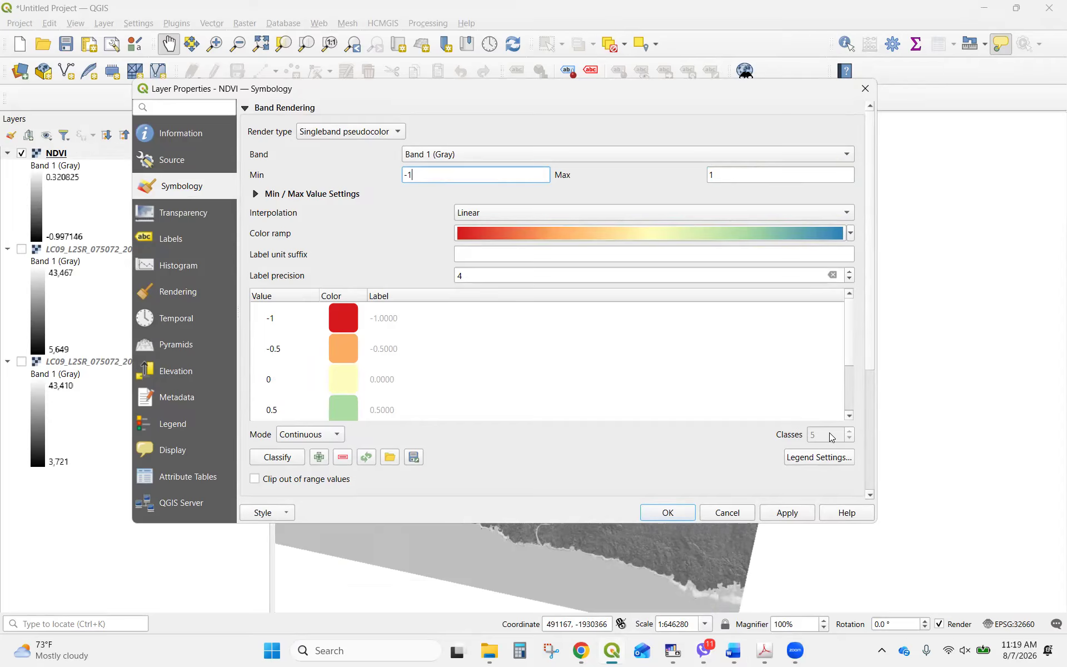
Classify the NDVI values in Equal Interval mode with 5 classes and review the resulting class list.
{"action": "left_click", "coordinate": [303, 434]}
{"action": "left_click", "coordinate": [305, 447]}
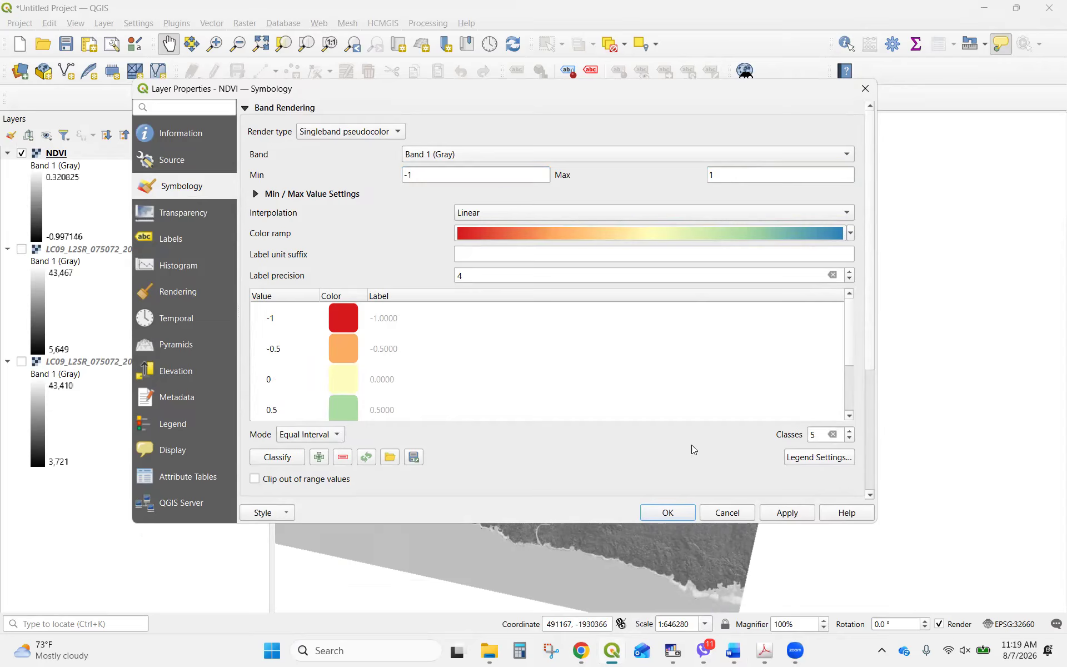
{"action": "double_click", "coordinate": [822, 435]}
{"action": "left_click", "coordinate": [279, 464]}
{"action": "scroll", "coordinate": [341, 381], "scroll_direction": "down", "scroll_amount": 1}
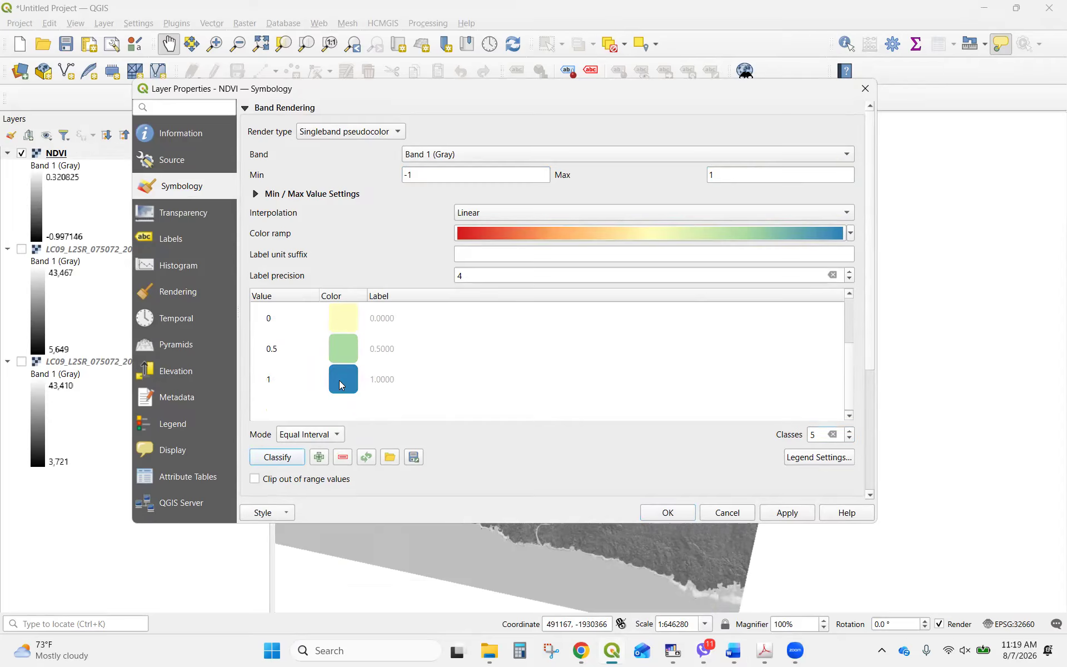
{"action": "scroll", "coordinate": [284, 369], "scroll_direction": "up", "scroll_amount": 1}
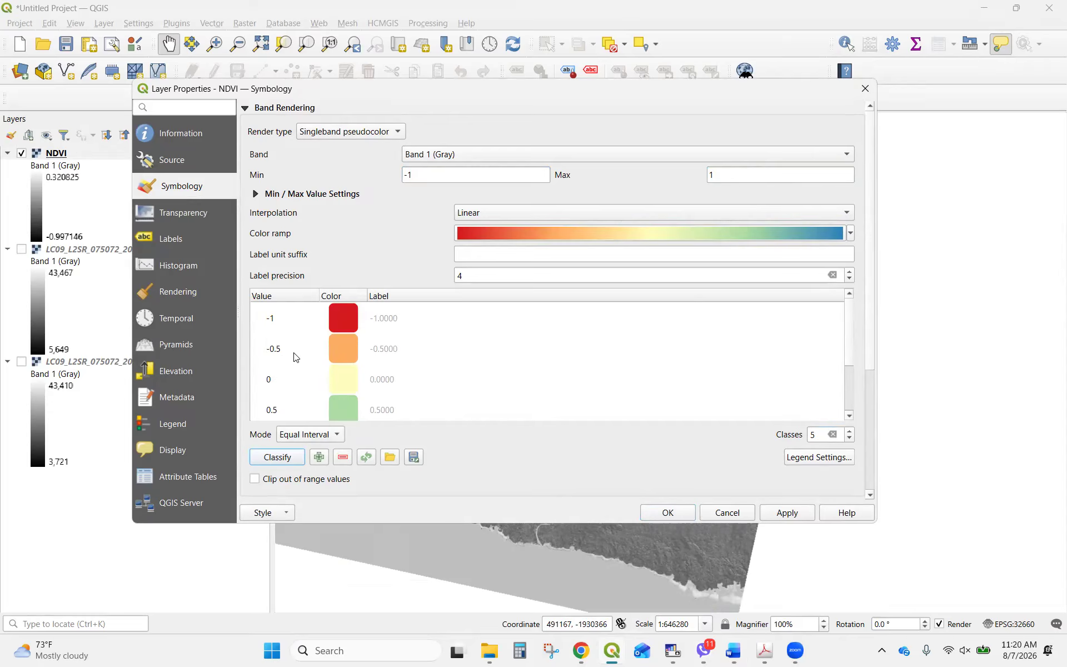
Try the Turbo color ramp on the NDVI classes and return to the Spectral ramp.
{"action": "left_click", "coordinate": [850, 234]}
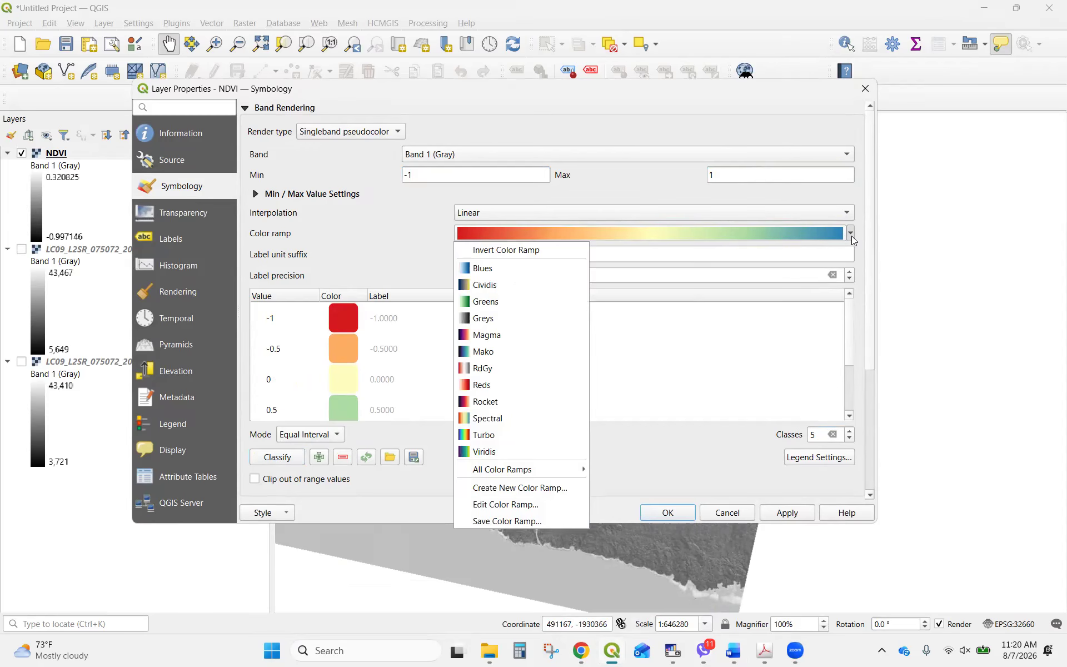
{"action": "left_click", "coordinate": [527, 434]}
{"action": "scroll", "coordinate": [493, 373], "scroll_direction": "down", "scroll_amount": 1}
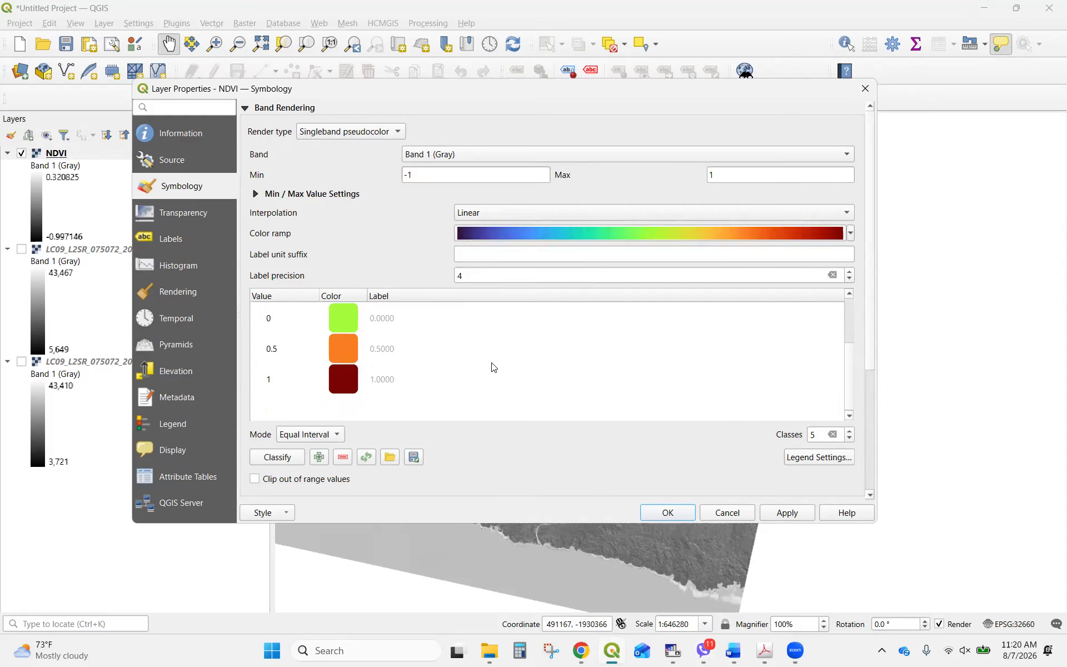
{"action": "left_click", "coordinate": [851, 236]}
{"action": "left_click", "coordinate": [532, 433]}
{"action": "left_click", "coordinate": [854, 236]}
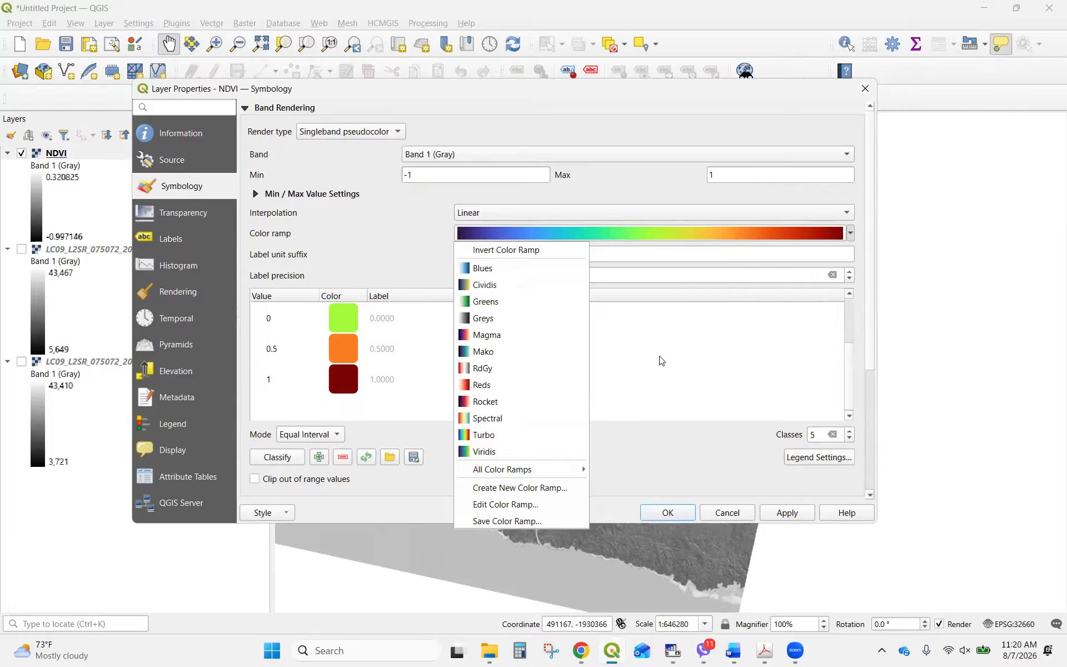
{"action": "left_click", "coordinate": [552, 417]}
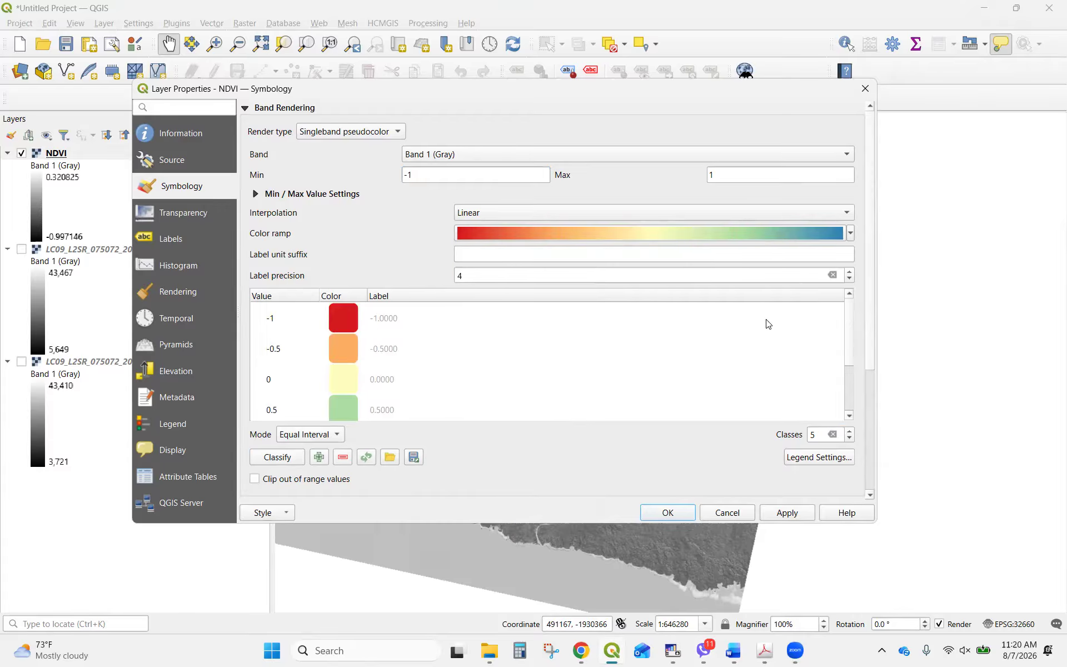
Try the RdGy color ramp on the NDVI classes and restore the Spectral ramp.
{"action": "scroll", "coordinate": [764, 324], "scroll_direction": "down", "scroll_amount": 1}
{"action": "scroll", "coordinate": [760, 324], "scroll_direction": "up", "scroll_amount": 1}
{"action": "left_click", "coordinate": [851, 238]}
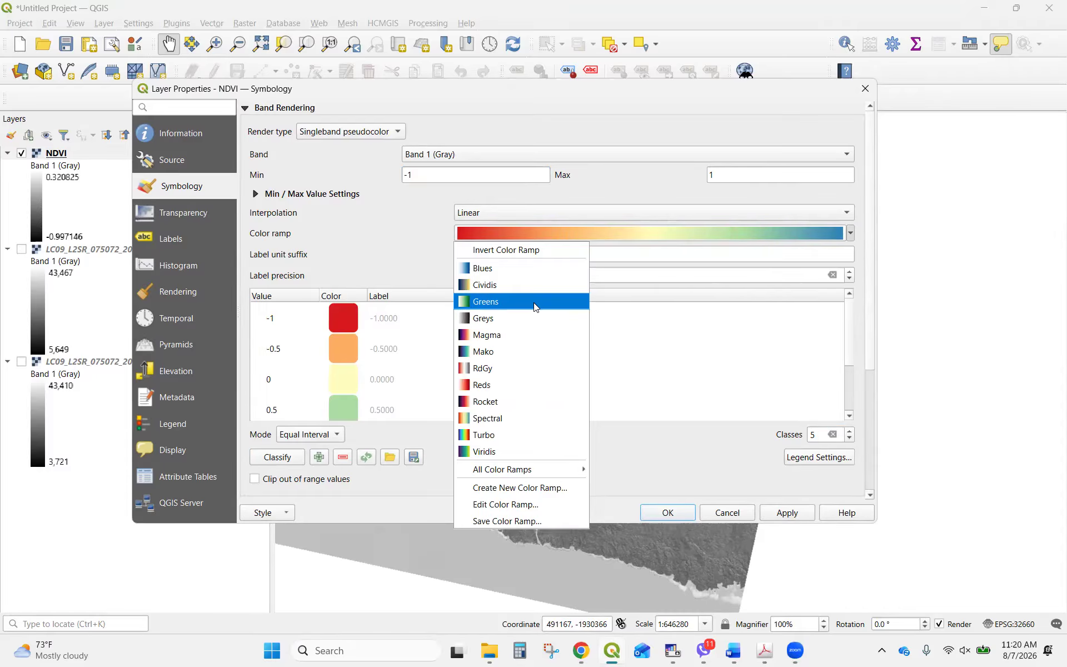
{"action": "left_click", "coordinate": [527, 367]}
{"action": "scroll", "coordinate": [580, 346], "scroll_direction": "down", "scroll_amount": 3}
{"action": "scroll", "coordinate": [569, 257], "scroll_direction": "up", "scroll_amount": 2}
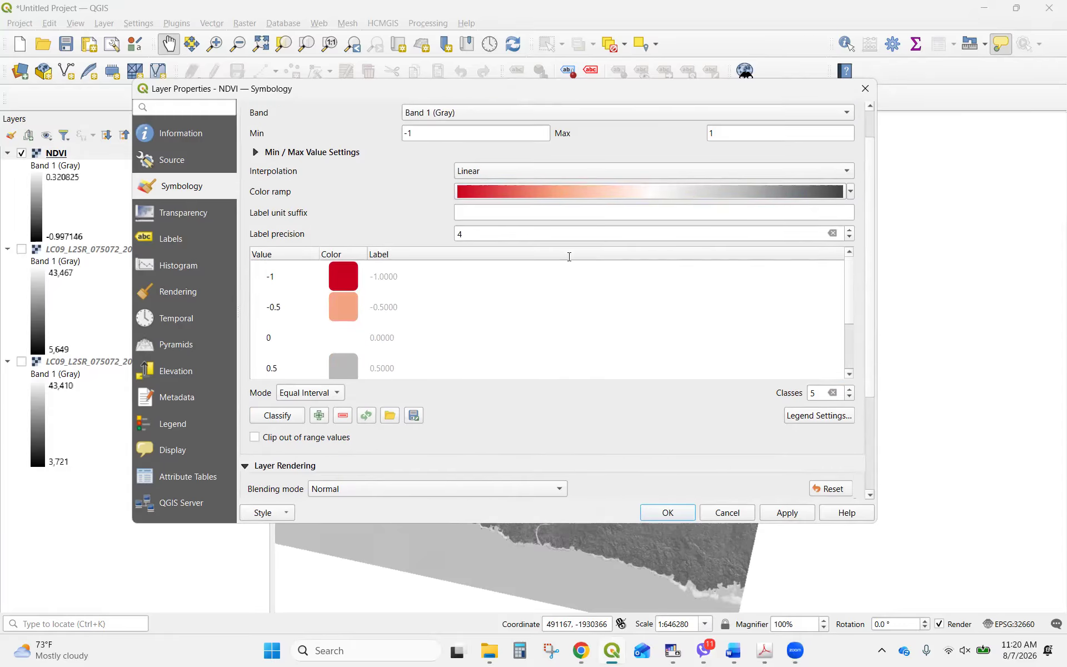
{"action": "scroll", "coordinate": [569, 256], "scroll_direction": "up", "scroll_amount": 1}
{"action": "left_click", "coordinate": [850, 236]}
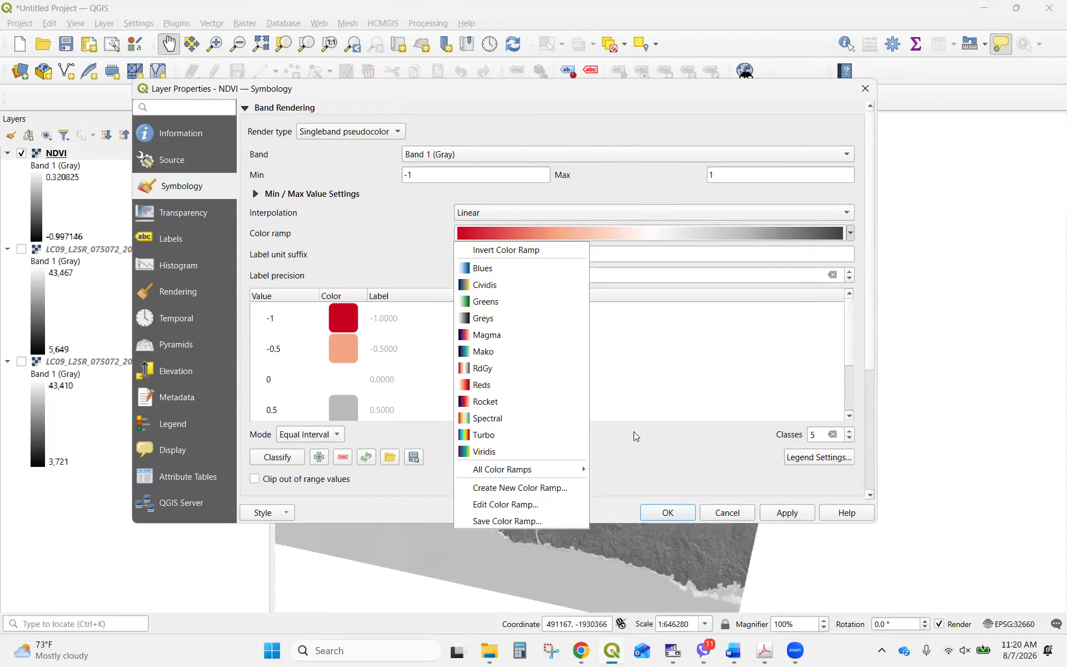
{"action": "left_click", "coordinate": [545, 421]}
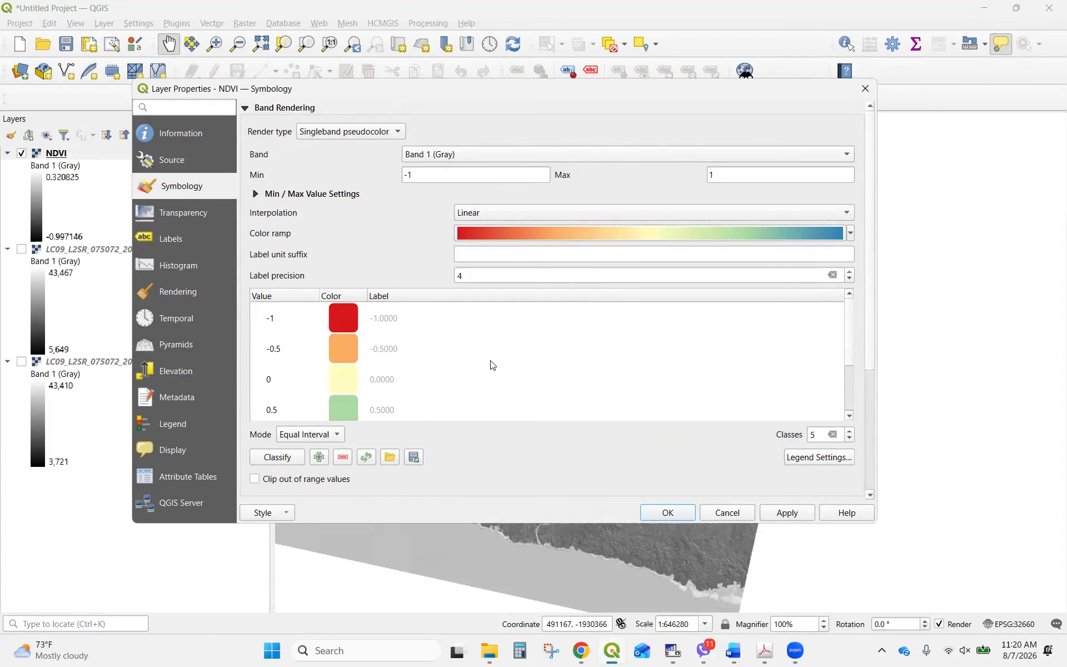
Examine the color assigned to each NDVI class value from -1 to 1.
{"action": "scroll", "coordinate": [492, 365], "scroll_direction": "down", "scroll_amount": 3}
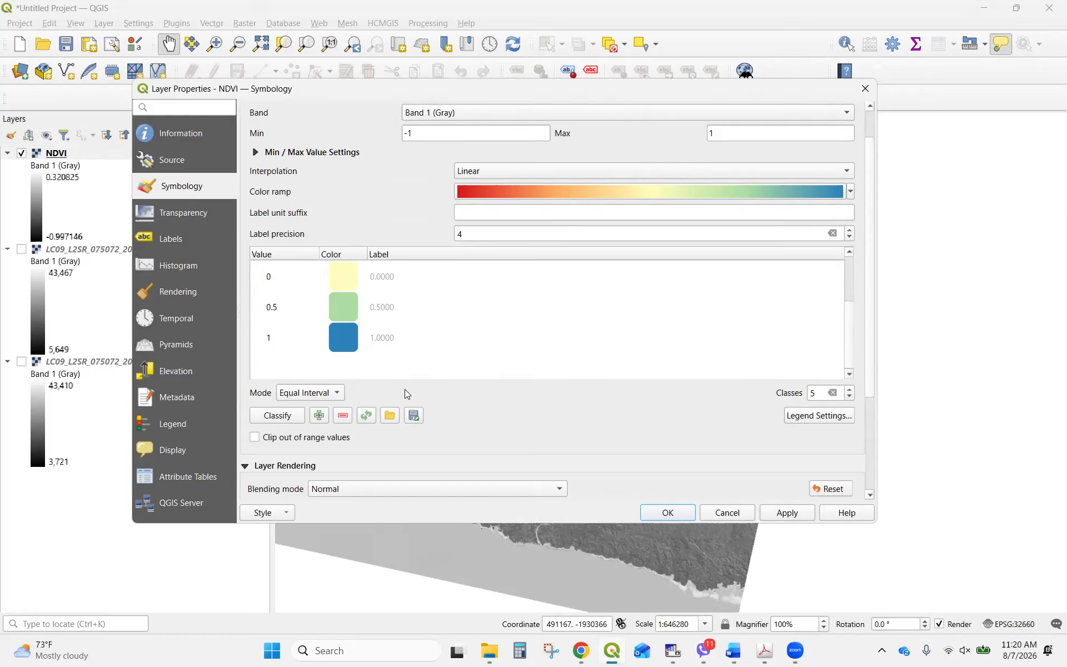
{"action": "scroll", "coordinate": [341, 343], "scroll_direction": "up", "scroll_amount": 2}
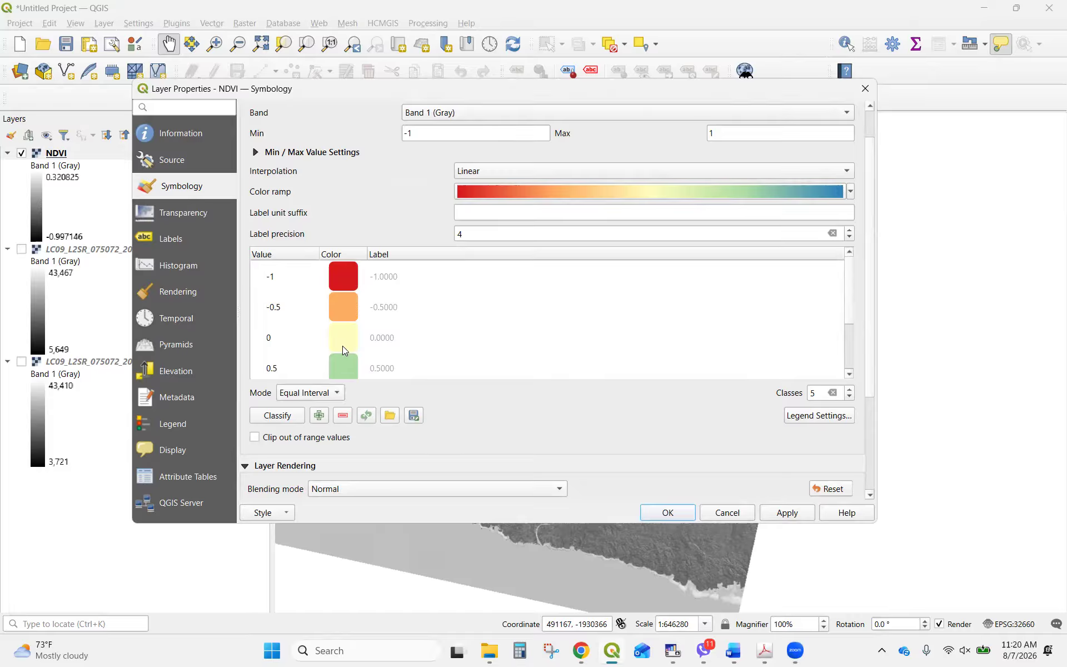
{"action": "left_click", "coordinate": [343, 346]}
{"action": "left_click", "coordinate": [345, 300]}
{"action": "left_click", "coordinate": [341, 275]}
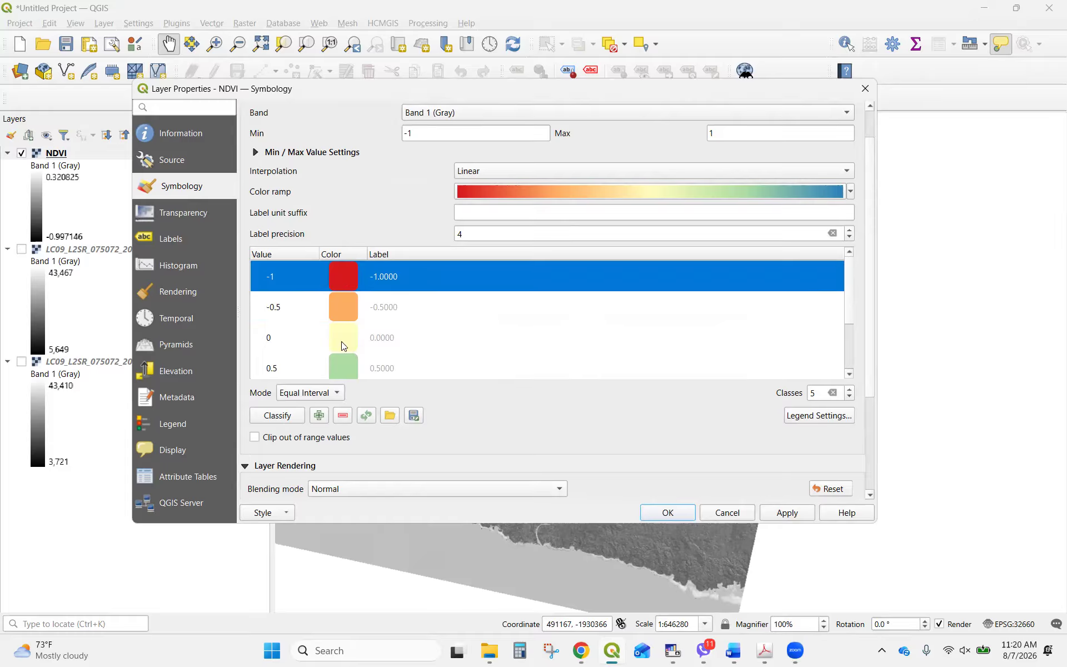
{"action": "scroll", "coordinate": [342, 341], "scroll_direction": "down", "scroll_amount": 2}
{"action": "left_click", "coordinate": [337, 305]}
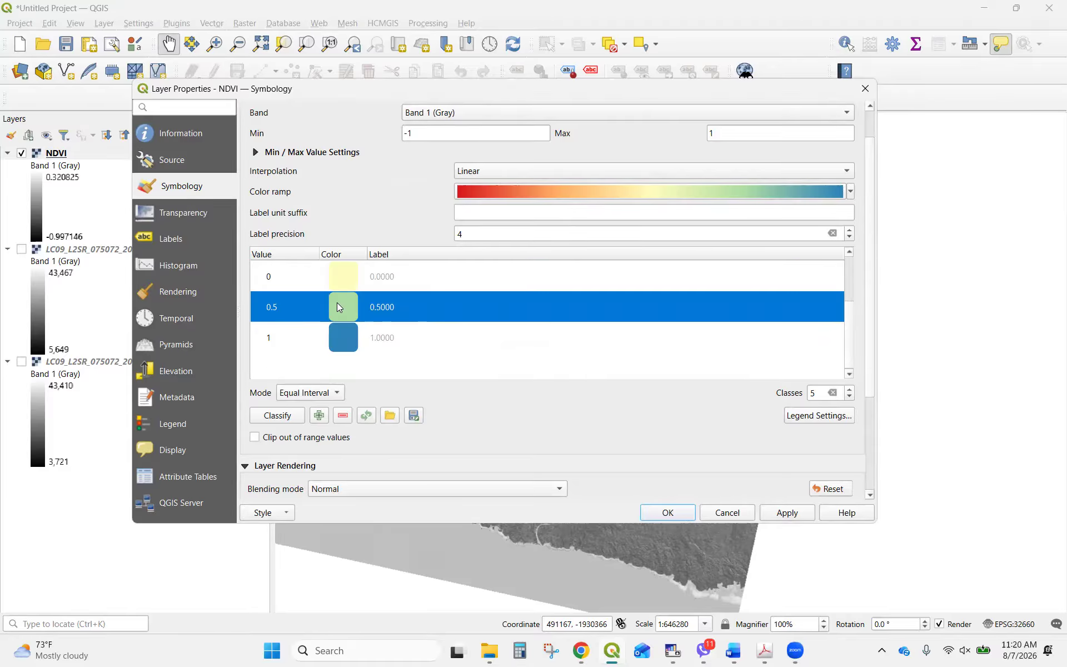
{"action": "left_click", "coordinate": [340, 333]}
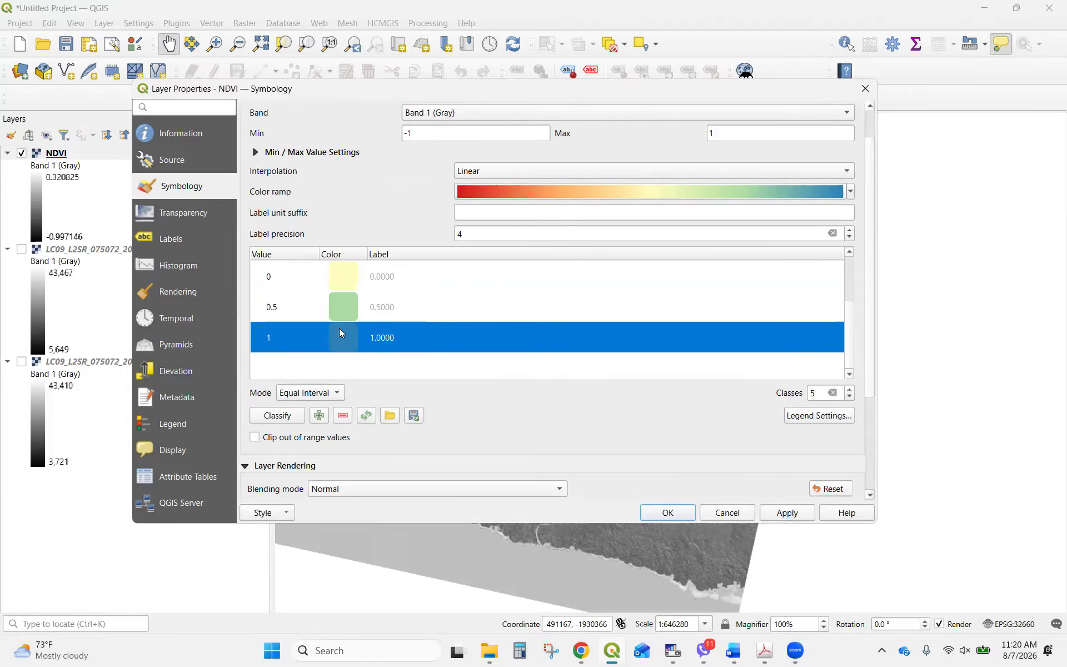
Apply the five-class Spectral styling to the NDVI layer and compare the map colors with the class list.
{"action": "left_click", "coordinate": [785, 514]}
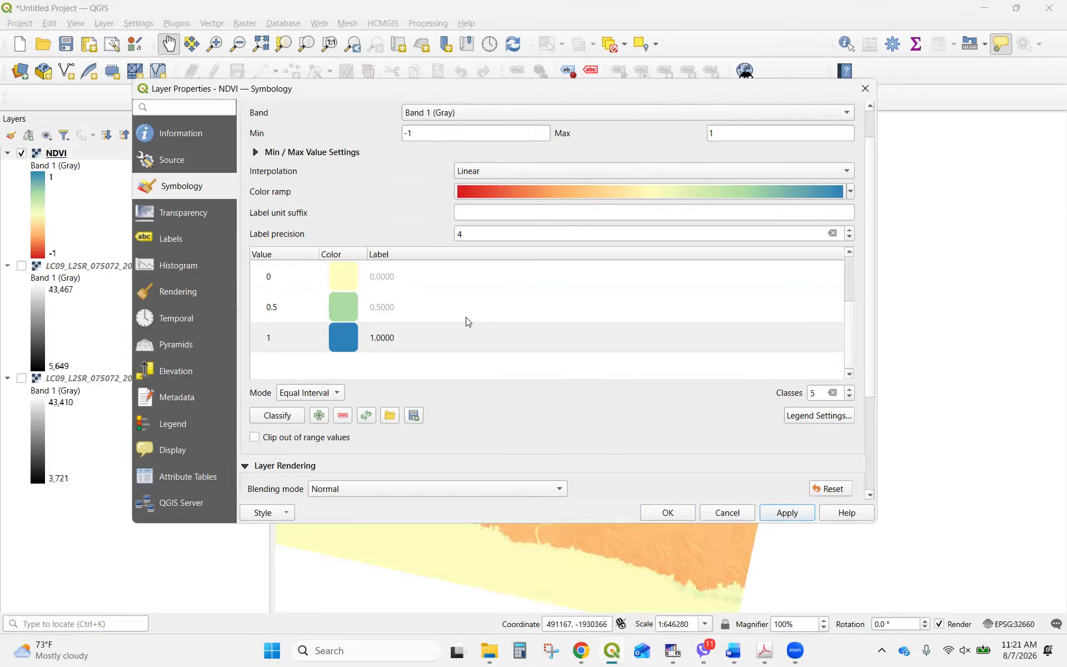
{"action": "scroll", "coordinate": [467, 318], "scroll_direction": "up", "scroll_amount": 3}
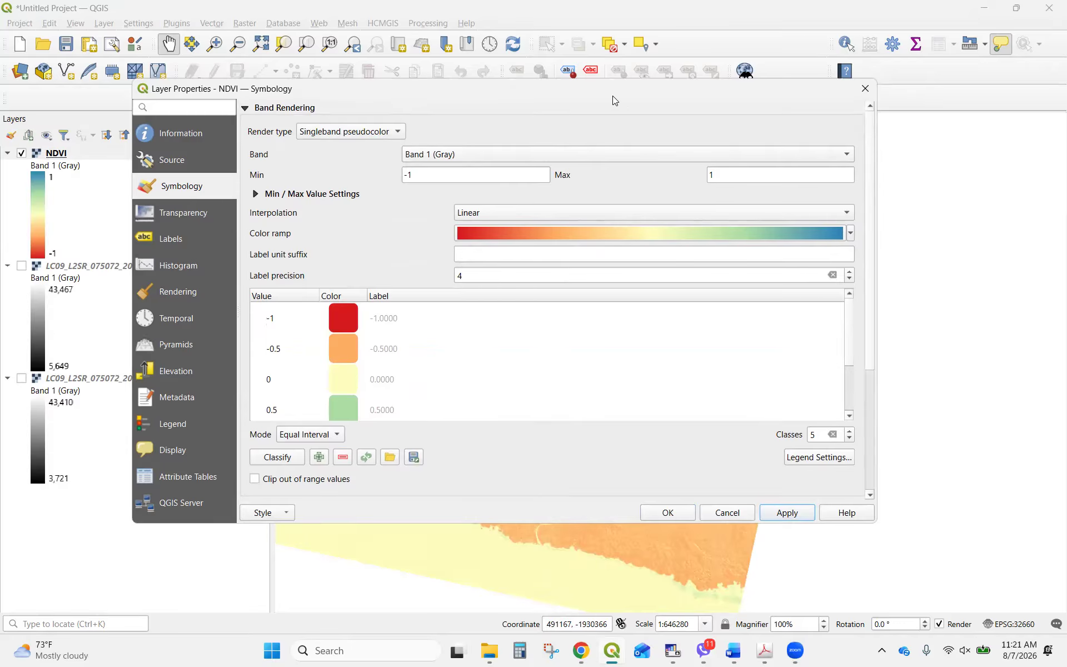
{"action": "left_click_drag", "start_coordinate": [613, 95], "coordinate": [557, 45]}
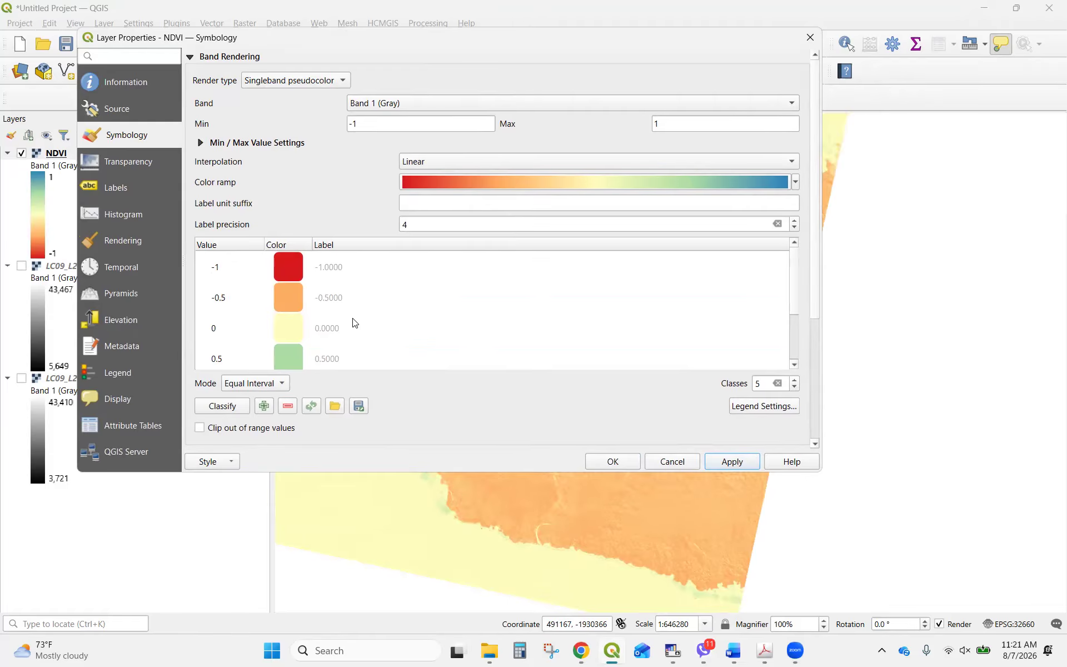
{"action": "scroll", "coordinate": [348, 323], "scroll_direction": "down", "scroll_amount": 3}
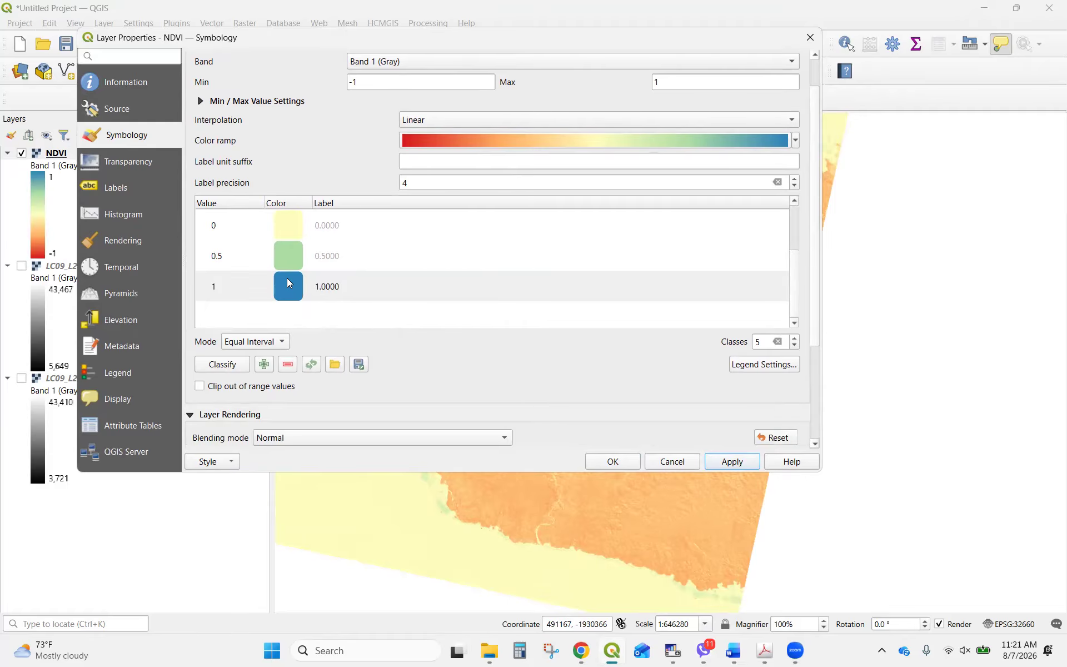
{"action": "scroll", "coordinate": [288, 259], "scroll_direction": "up", "scroll_amount": 5}
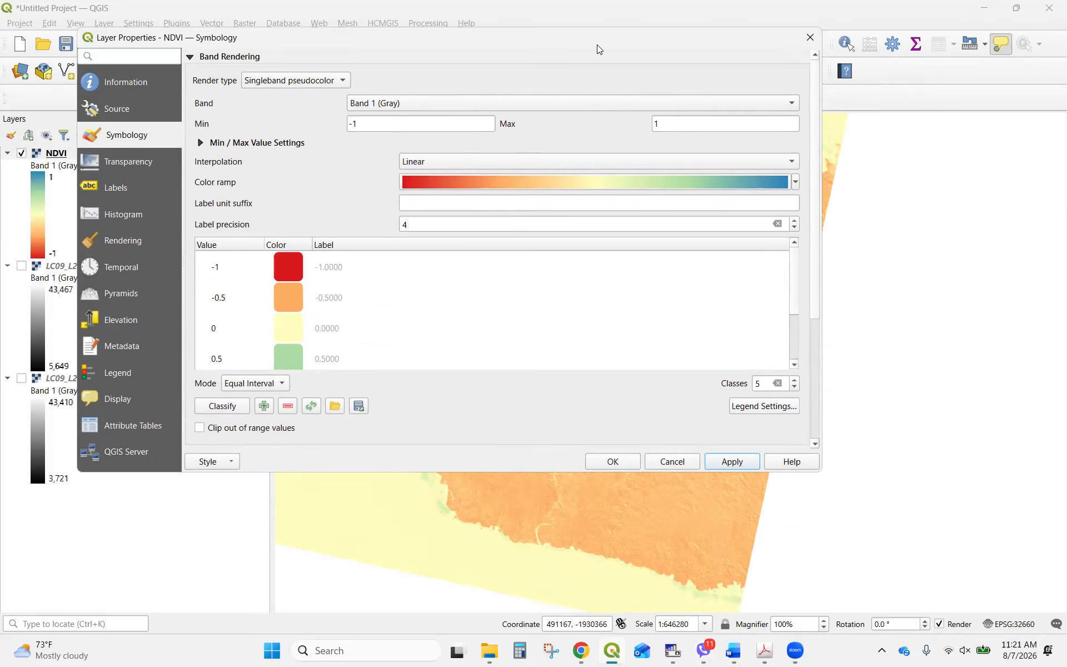
{"action": "left_click_drag", "start_coordinate": [597, 48], "coordinate": [689, 82]}
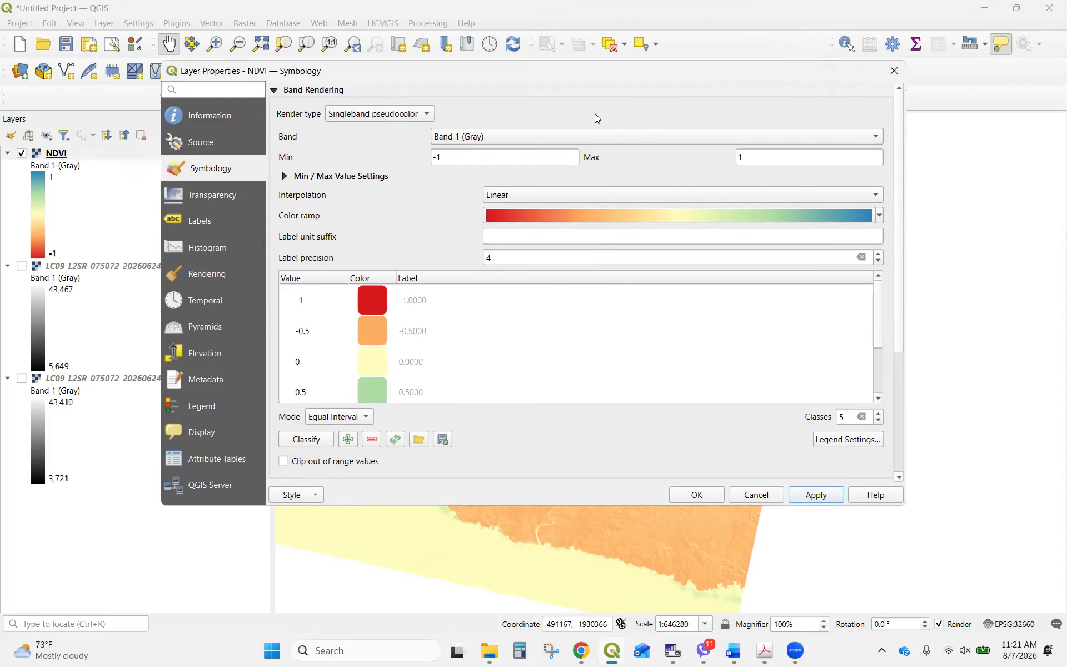
Change the color of the -1 class from the Spectral ramp's red to the saved blue swatch.
{"action": "left_click", "coordinate": [372, 309]}
{"action": "double_click", "coordinate": [371, 307]}
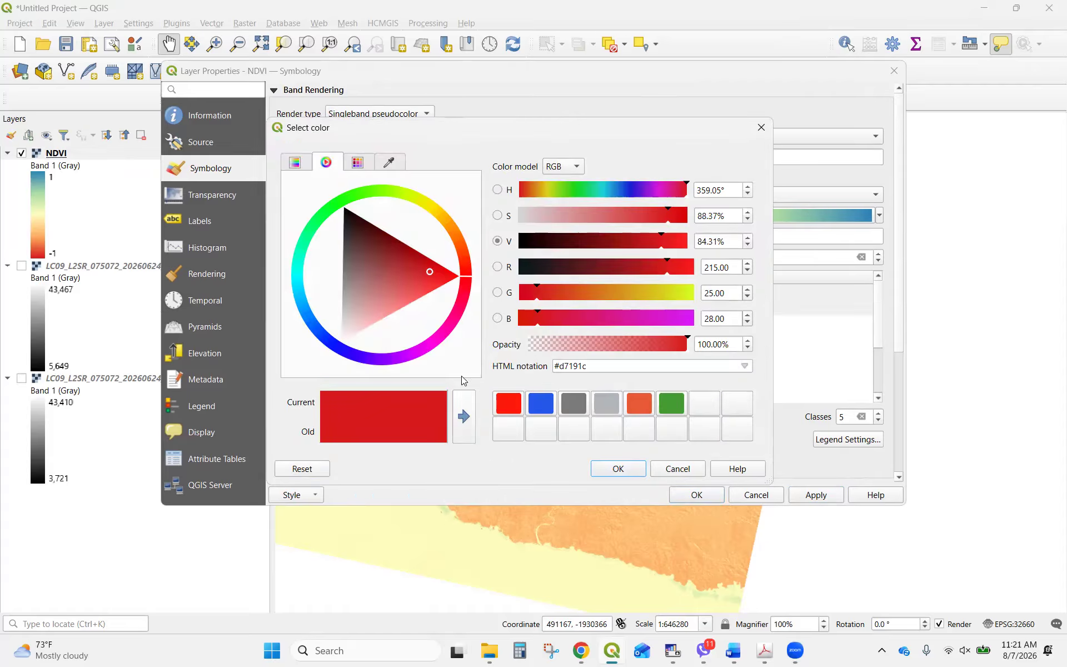
{"action": "left_click", "coordinate": [542, 406]}
{"action": "left_click", "coordinate": [628, 470]}
Change the colors of the -0.5 and 0 classes to the saved blue swatch.
{"action": "left_click", "coordinate": [373, 334]}
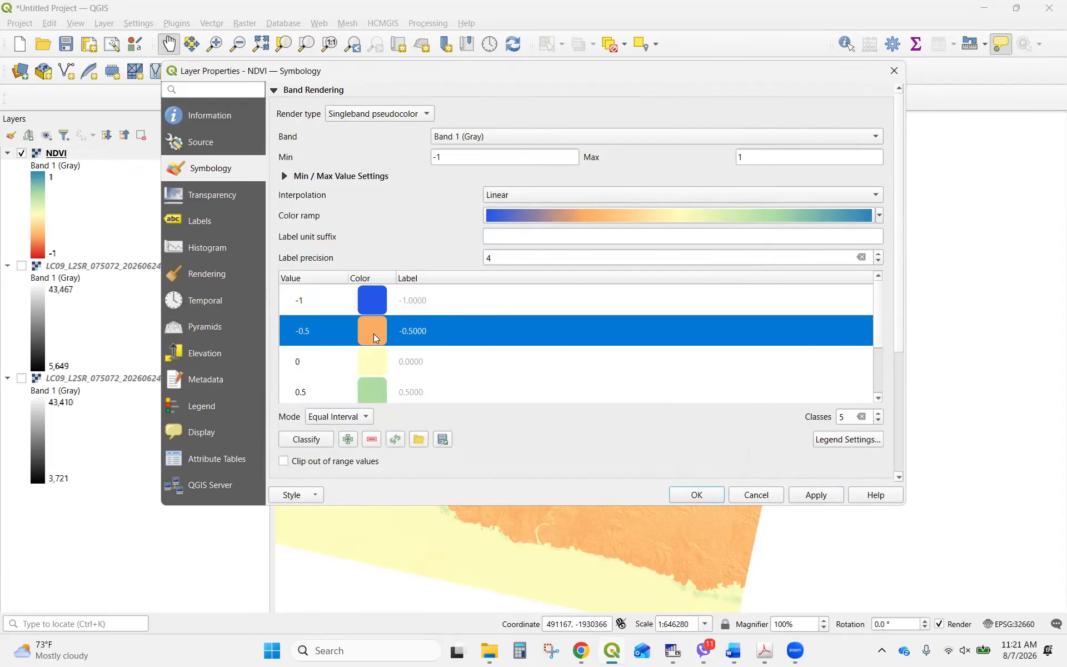
{"action": "double_click", "coordinate": [373, 333]}
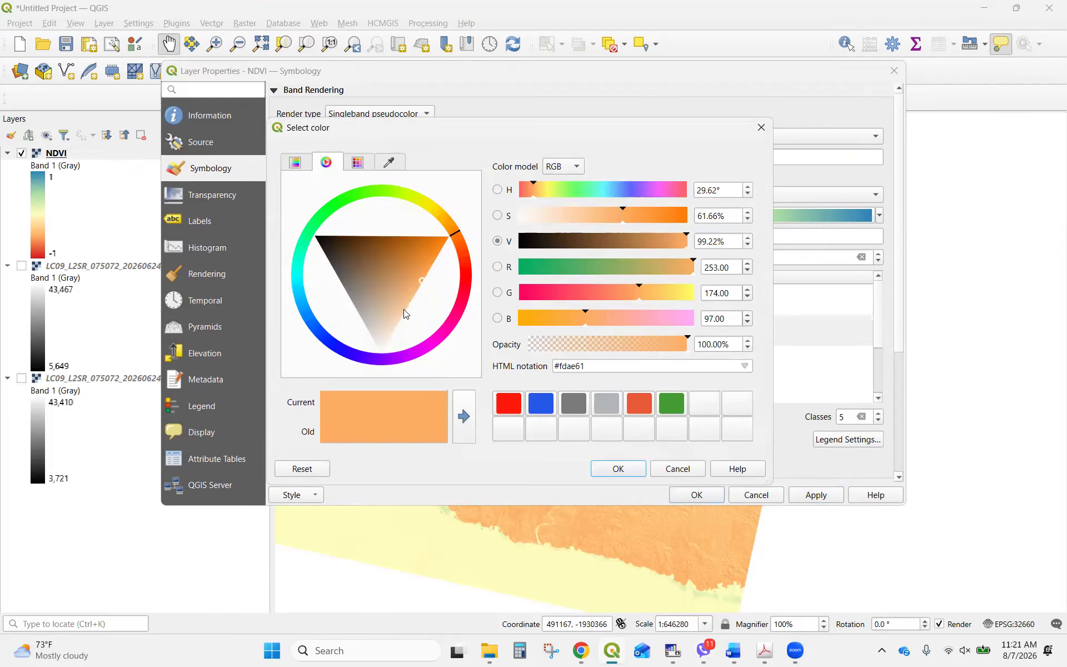
{"action": "left_click", "coordinate": [541, 403]}
{"action": "left_click", "coordinate": [617, 469]}
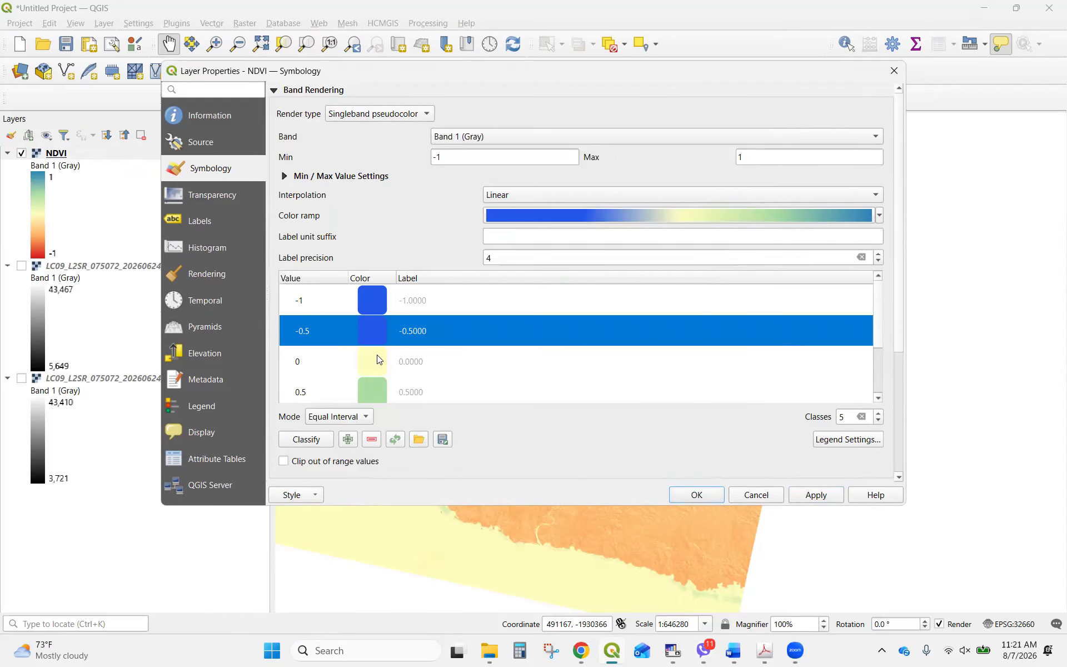
{"action": "left_click", "coordinate": [378, 360]}
{"action": "double_click", "coordinate": [378, 360]}
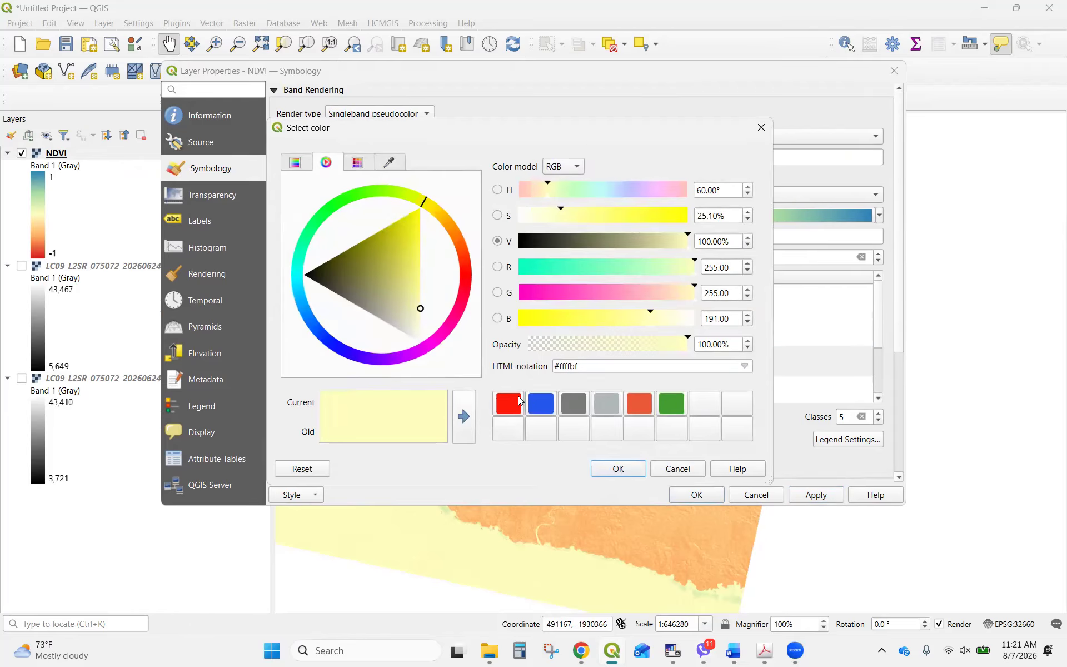
{"action": "left_click", "coordinate": [540, 402]}
{"action": "left_click", "coordinate": [616, 469]}
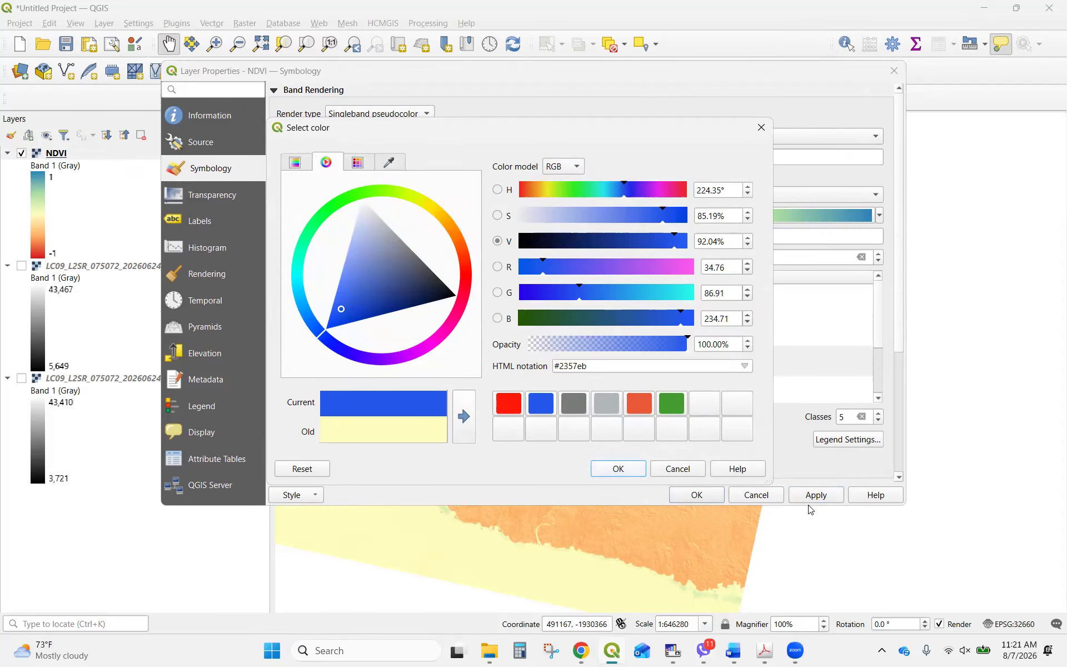
Change the color of the 1 class to the saved green swatch and apply the styling to the NDVI layer.
{"action": "scroll", "coordinate": [444, 340], "scroll_direction": "down", "scroll_amount": 1}
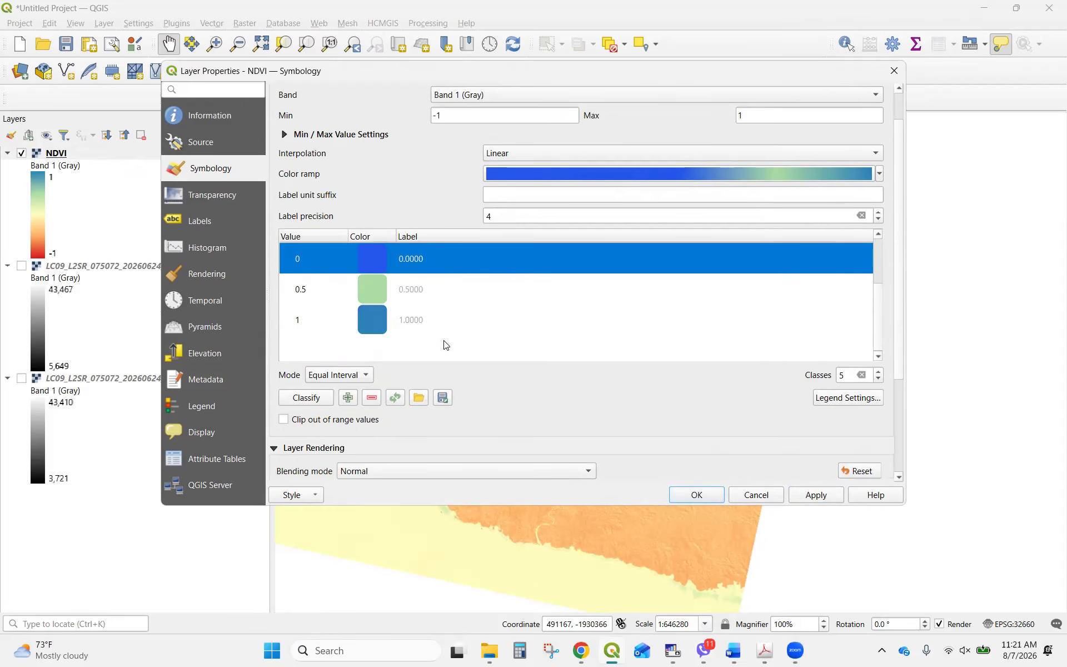
{"action": "left_click", "coordinate": [376, 318]}
{"action": "double_click", "coordinate": [376, 320]}
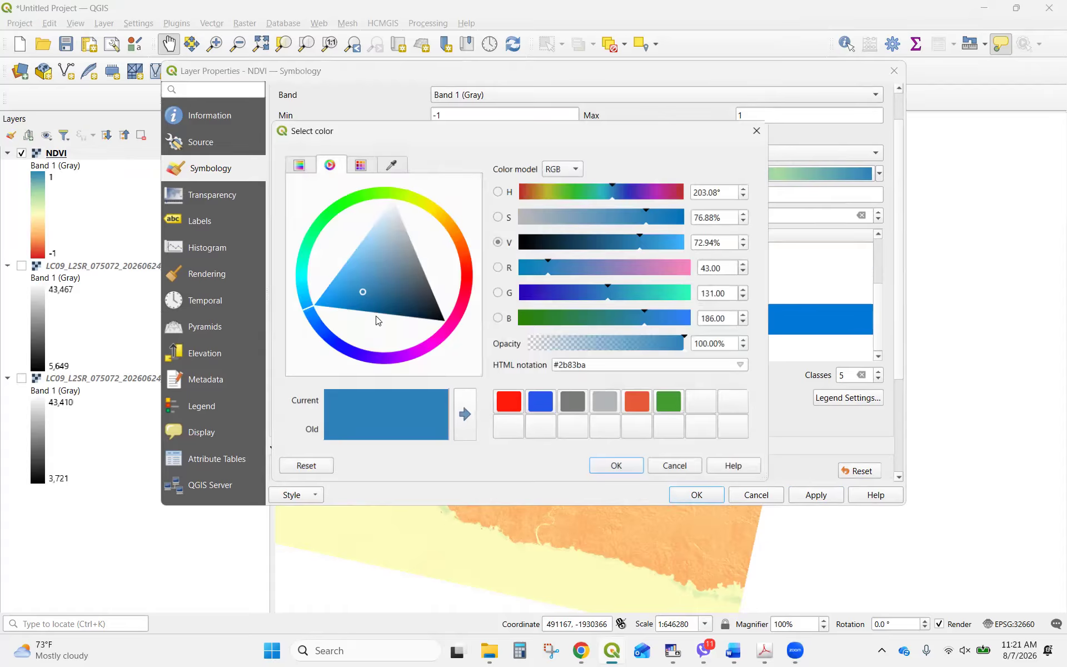
{"action": "left_click", "coordinate": [677, 414]}
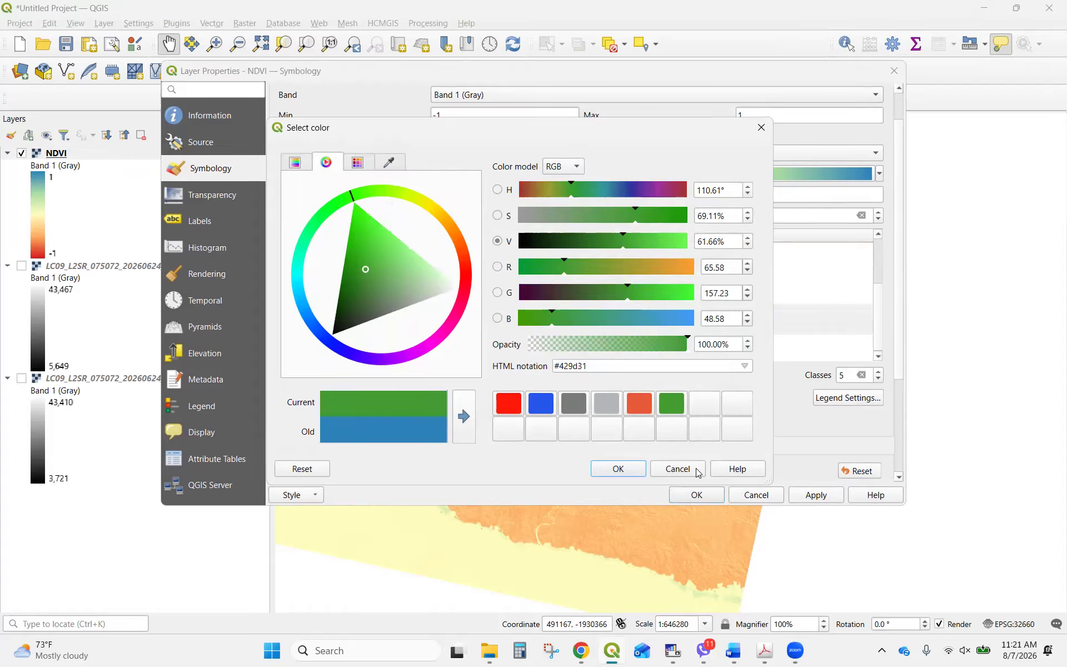
{"action": "key", "text": "Return"}
{"action": "left_click", "coordinate": [818, 501]}
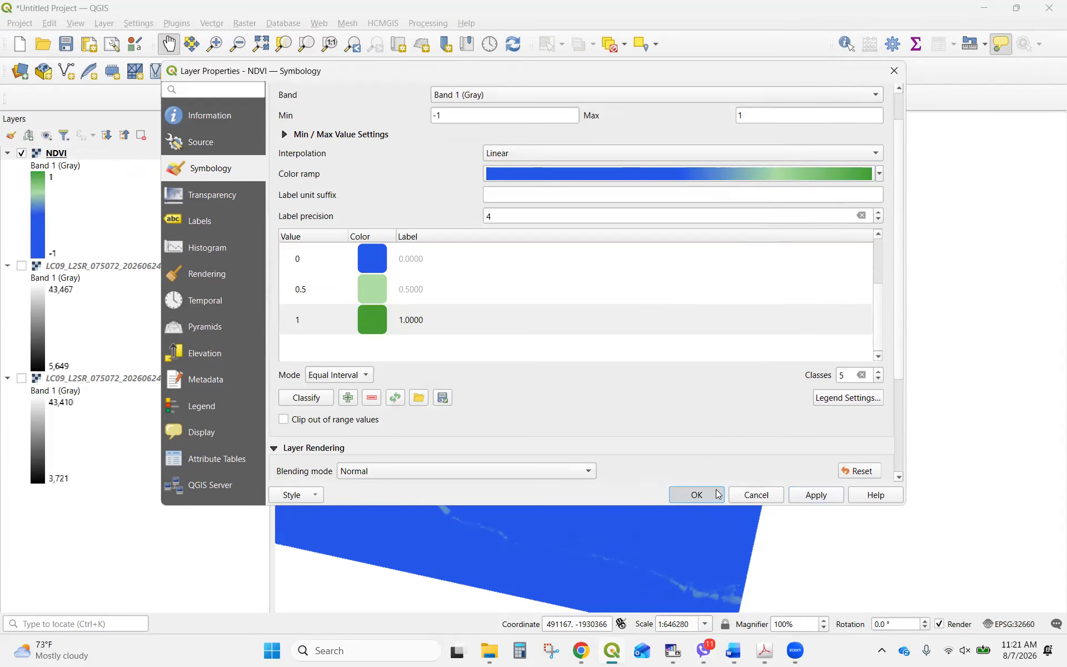
{"action": "left_click", "coordinate": [698, 495]}
{"action": "scroll", "coordinate": [630, 394], "scroll_direction": "down", "scroll_amount": 1}
{"action": "scroll", "coordinate": [631, 395], "scroll_direction": "up", "scroll_amount": 2}
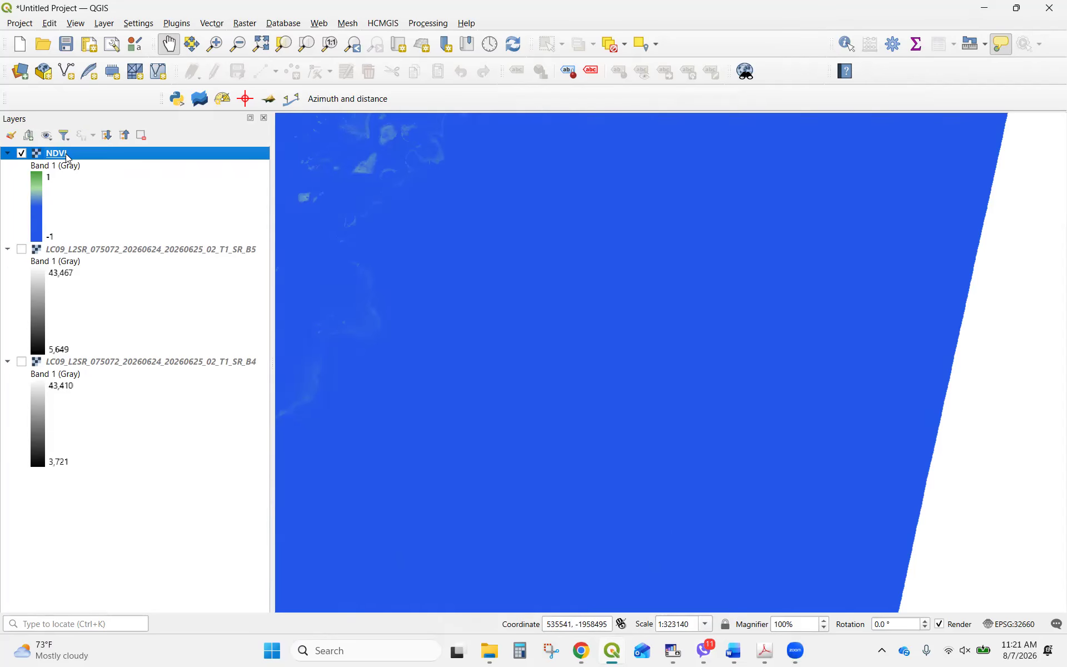
Switch to the FBS700 Practical 4 NDVI Analysis document in Word and look up the Landsat 8/9 formula in the Bands Required table.
{"action": "double_click", "coordinate": [68, 156]}
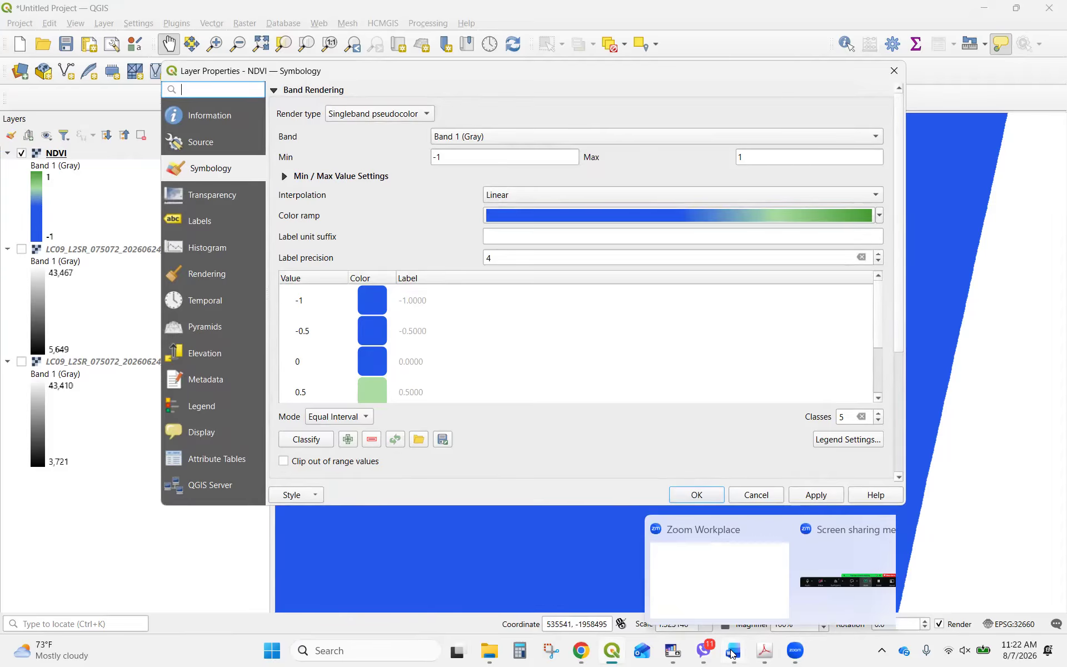
{"action": "mouse_move", "coordinate": [732, 655]}
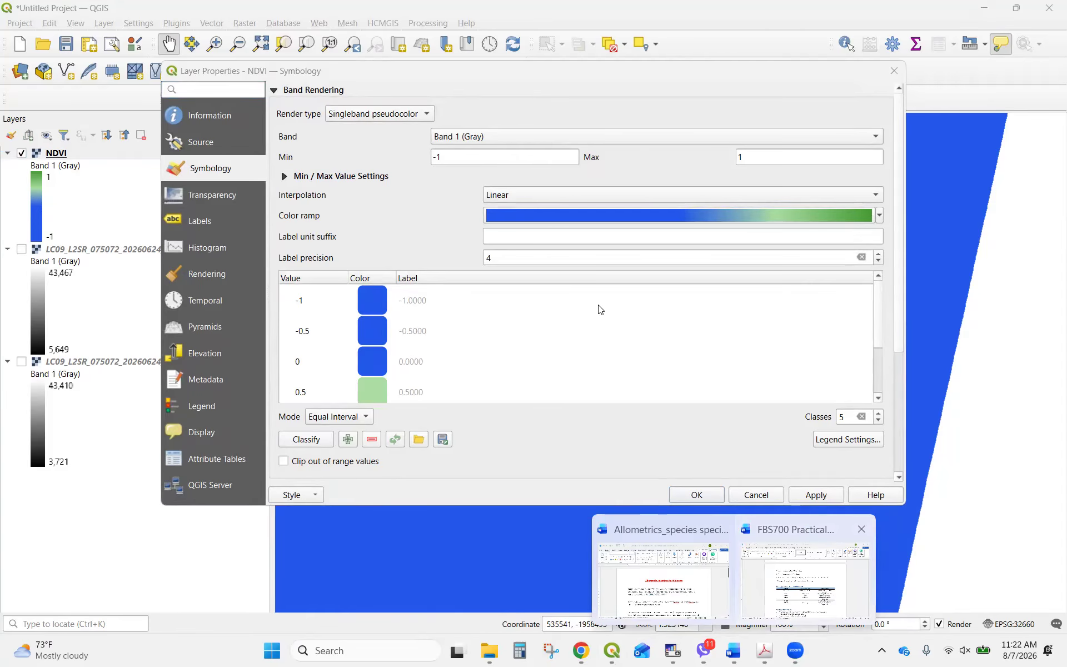
{"action": "left_click", "coordinate": [805, 580]}
{"action": "scroll", "coordinate": [595, 297], "scroll_direction": "down", "scroll_amount": 8}
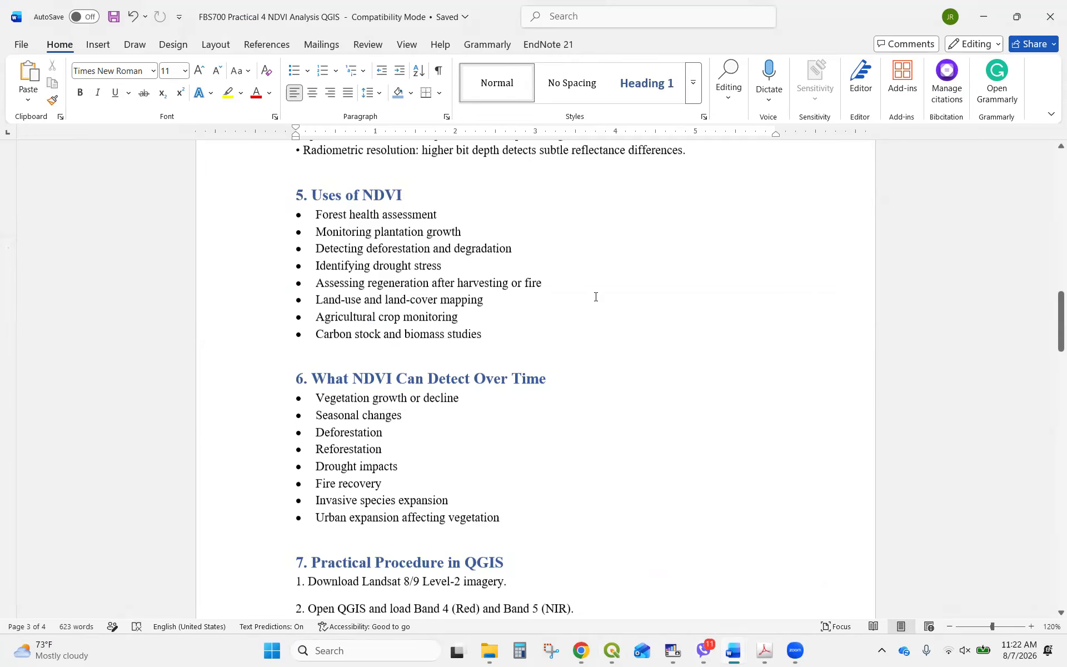
{"action": "scroll", "coordinate": [596, 297], "scroll_direction": "up", "scroll_amount": 10}
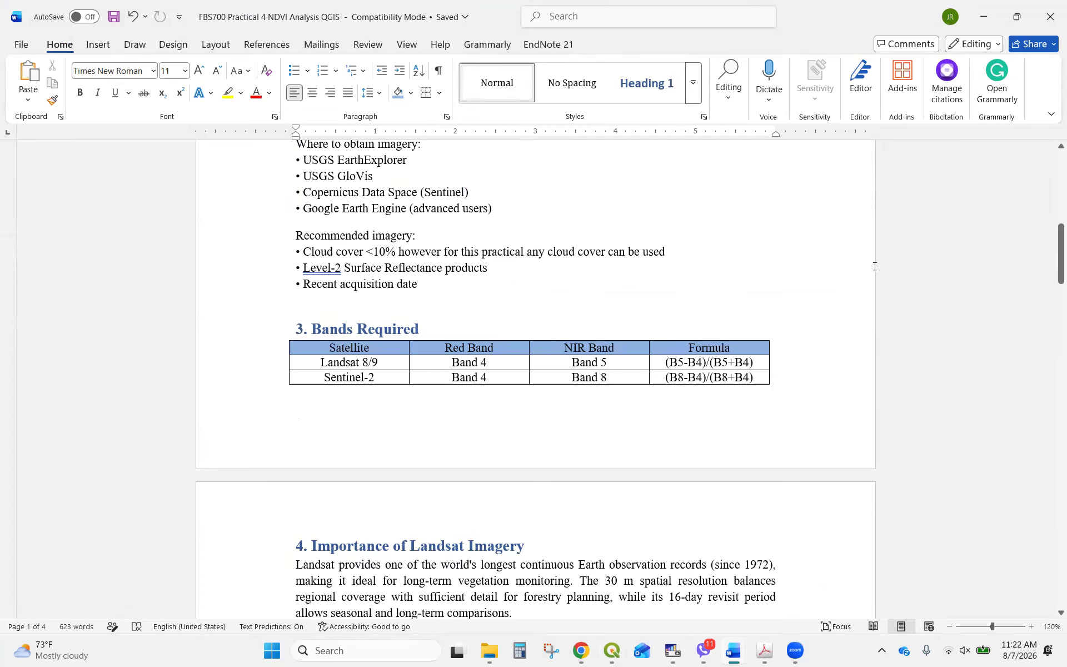
{"action": "left_click", "coordinate": [979, 16]}
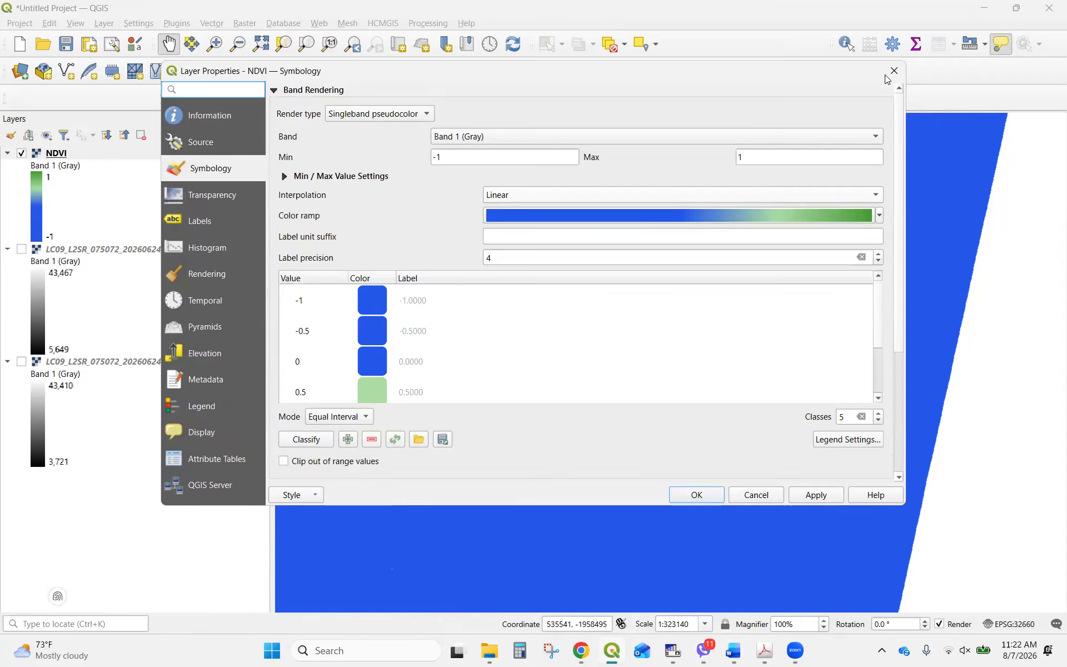
Close the NDVI layer's properties and remove the NDVI layer from the project.
{"action": "left_click", "coordinate": [893, 72]}
{"action": "left_click", "coordinate": [101, 152]}
{"action": "key", "text": "ctrl+d"}
{"action": "key", "text": "Escape"}
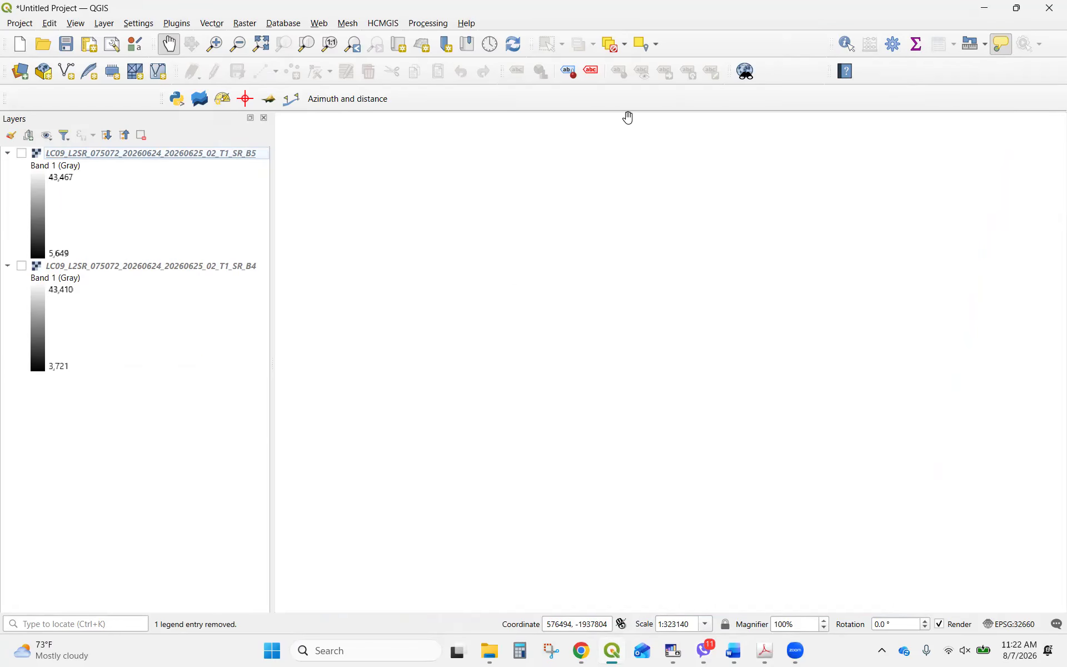
Start a Raster Calculator expression with the numerator (B5 - B4) from the Landsat bands, checking the formula in the Word document.
{"action": "left_click", "coordinate": [245, 23]}
{"action": "left_click", "coordinate": [250, 40]}
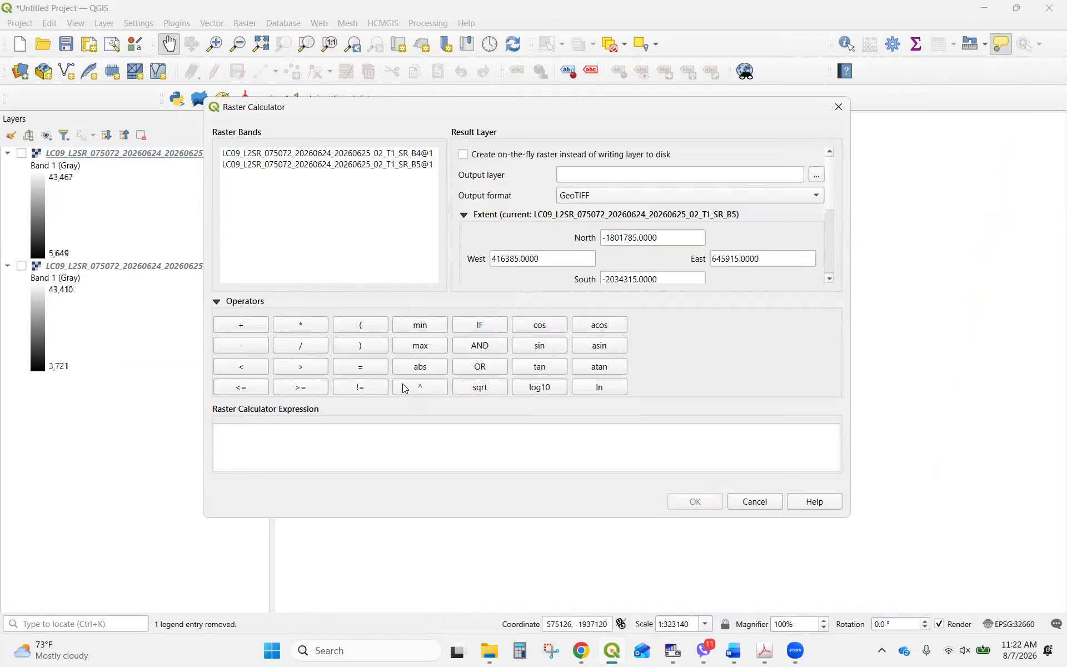
{"action": "left_click", "coordinate": [354, 328]}
{"action": "key", "text": "alt+Tab"}
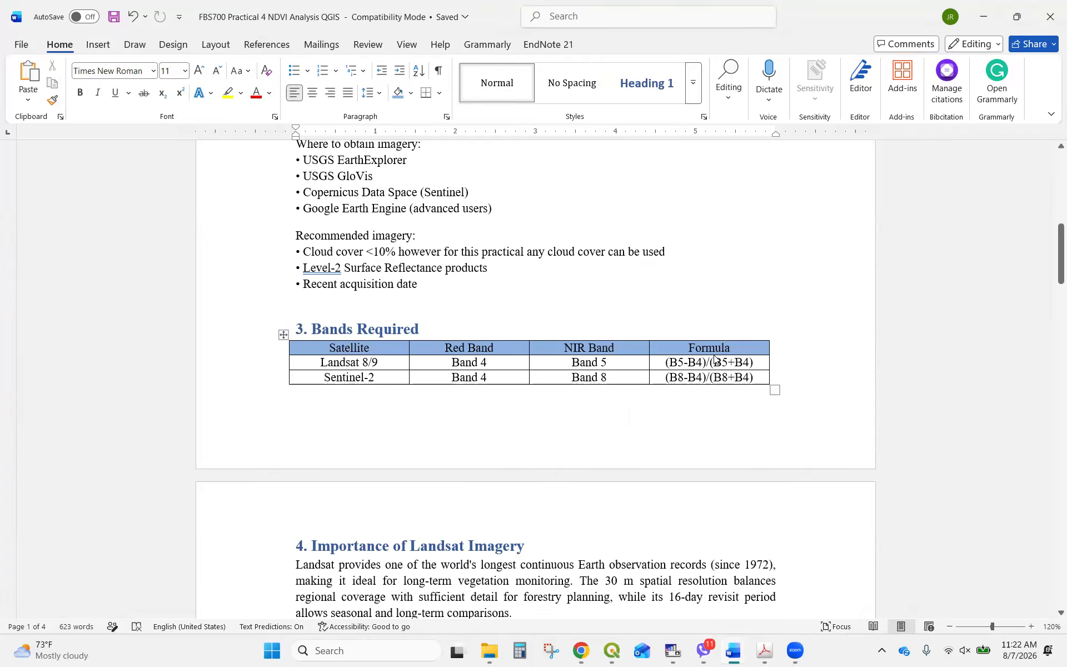
{"action": "key", "text": "alt+Tab"}
{"action": "double_click", "coordinate": [325, 165]}
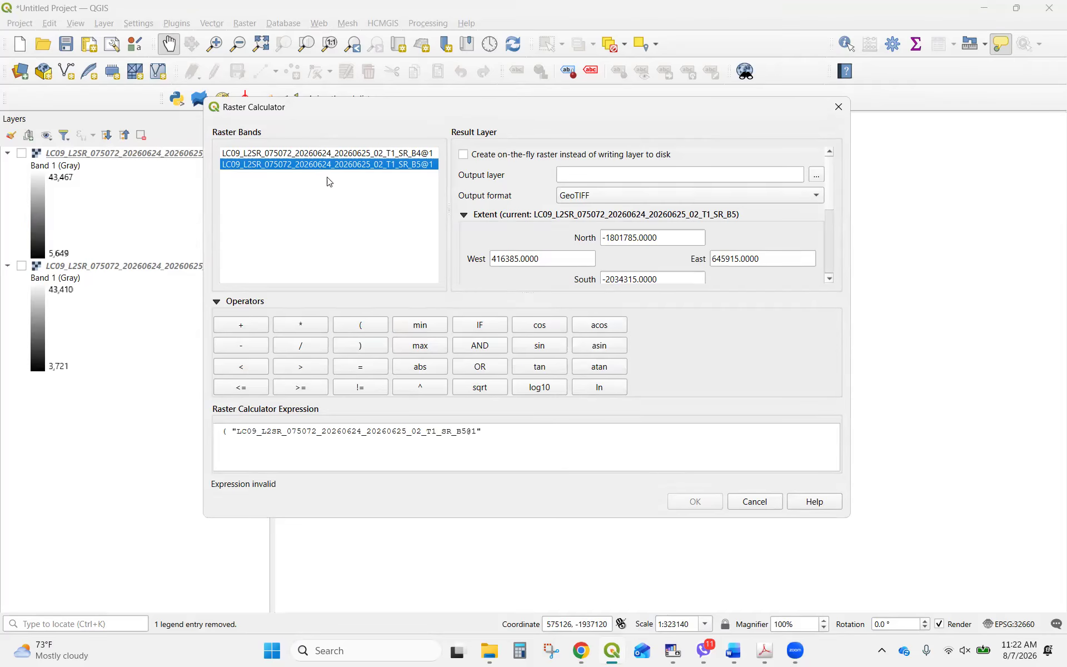
{"action": "left_click", "coordinate": [266, 343]}
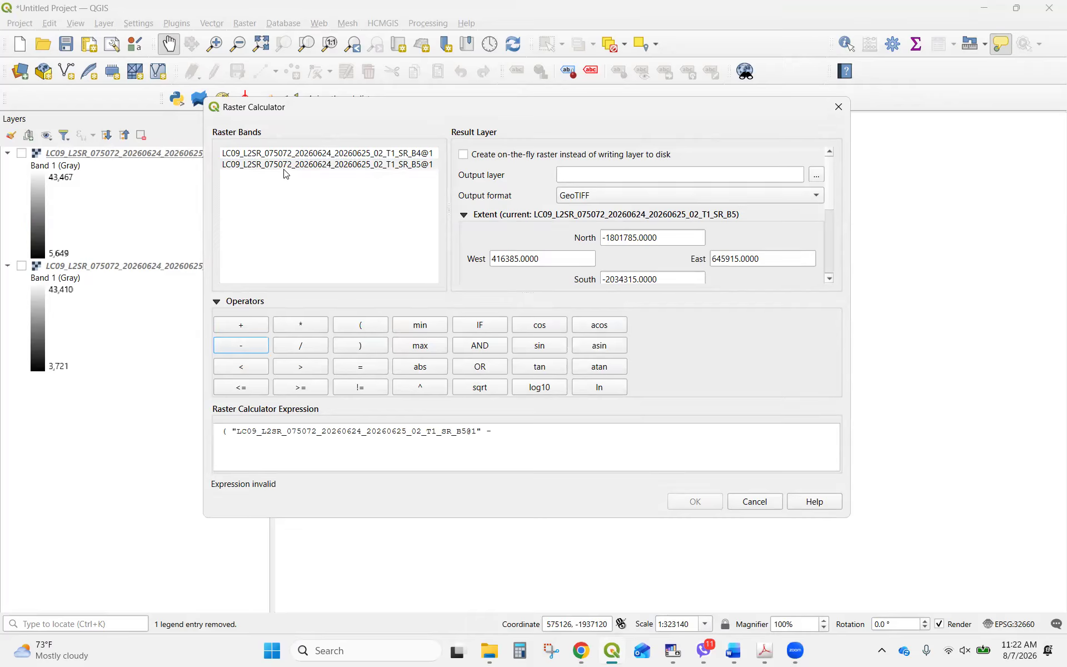
{"action": "double_click", "coordinate": [299, 153]}
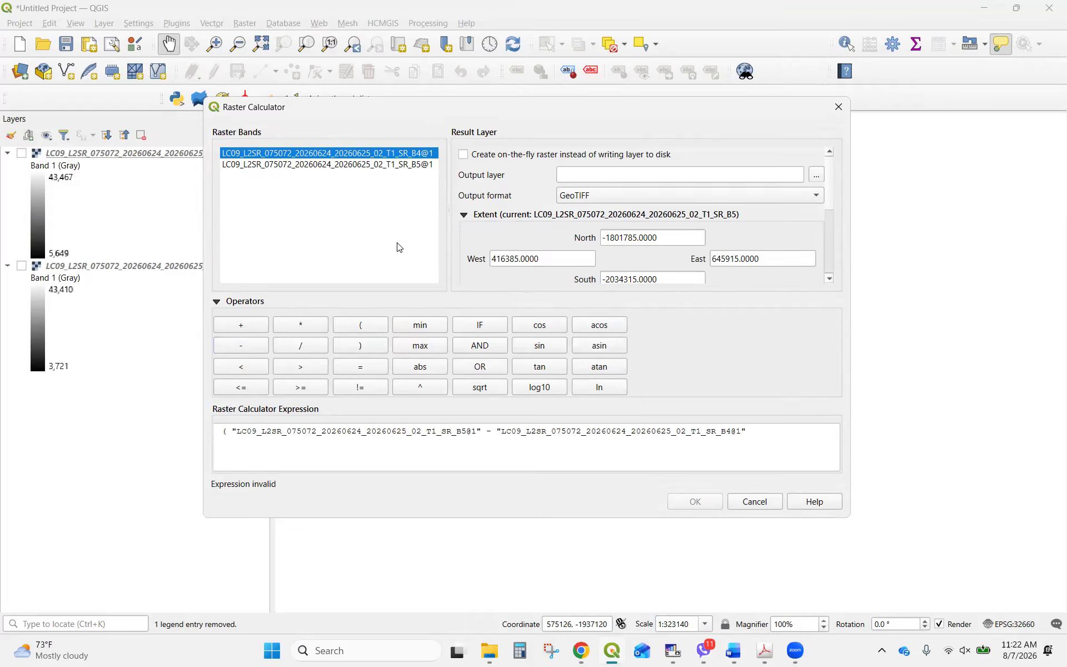
{"action": "left_click", "coordinate": [351, 352]}
Complete the raster expression by dividing the numerator by (B5 + B4).
{"action": "left_click", "coordinate": [298, 351]}
{"action": "left_click", "coordinate": [344, 325]}
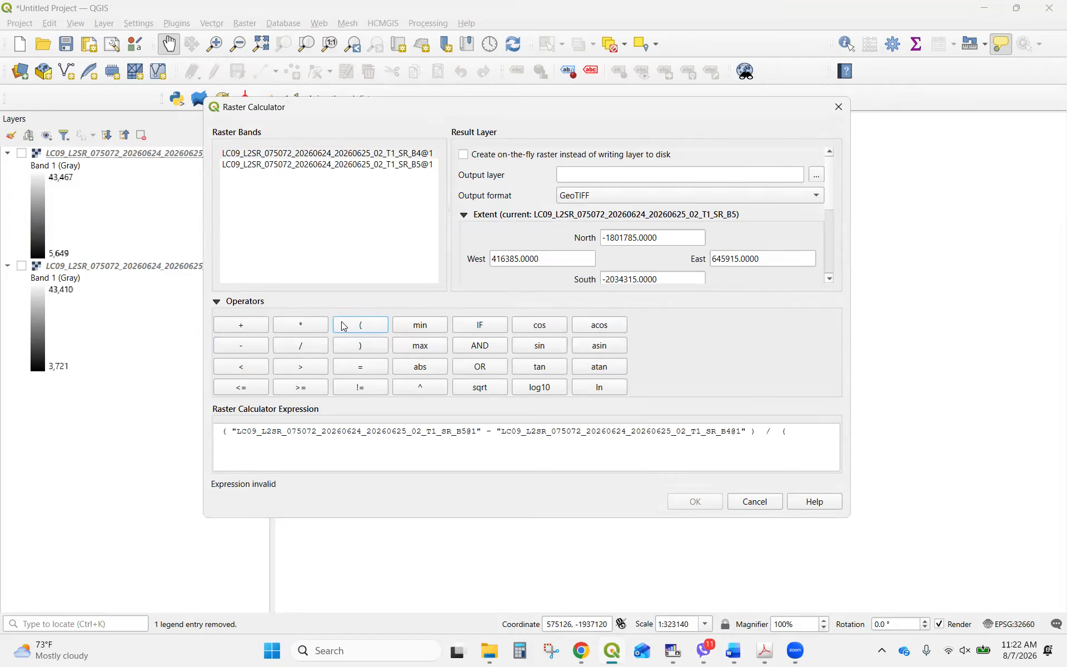
{"action": "left_click", "coordinate": [295, 165]}
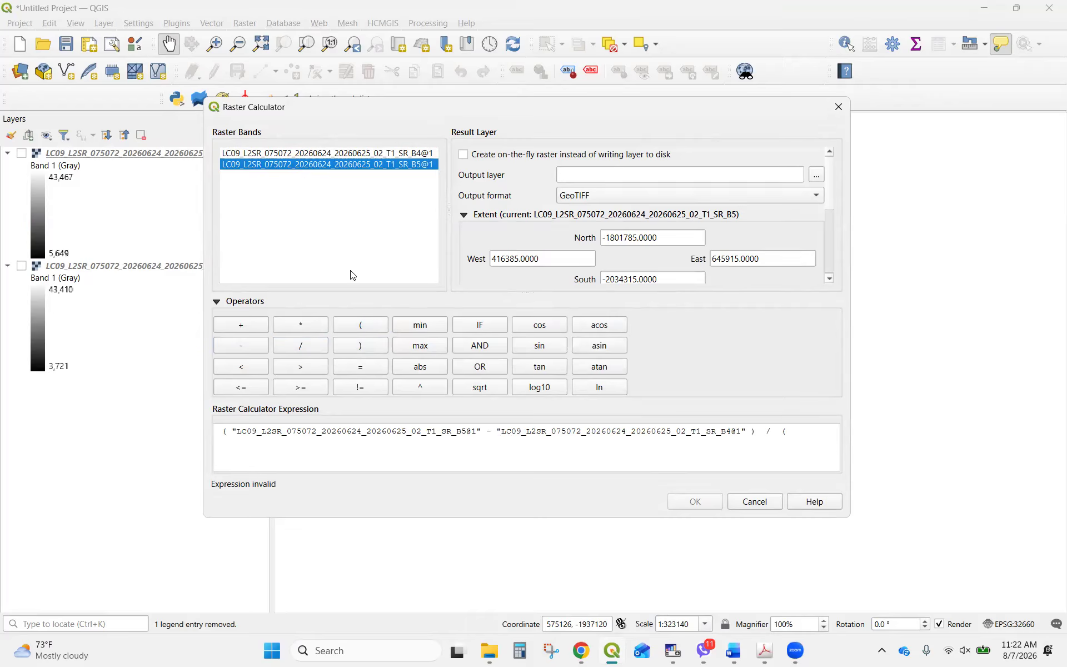
{"action": "double_click", "coordinate": [315, 165]}
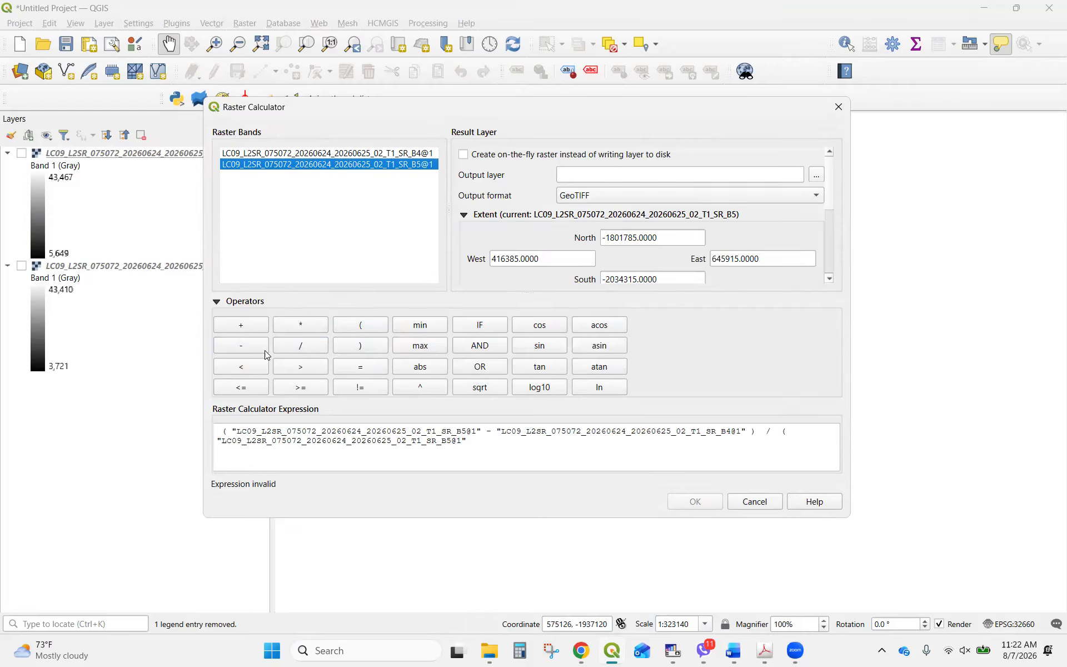
{"action": "left_click", "coordinate": [259, 328]}
{"action": "double_click", "coordinate": [288, 154]}
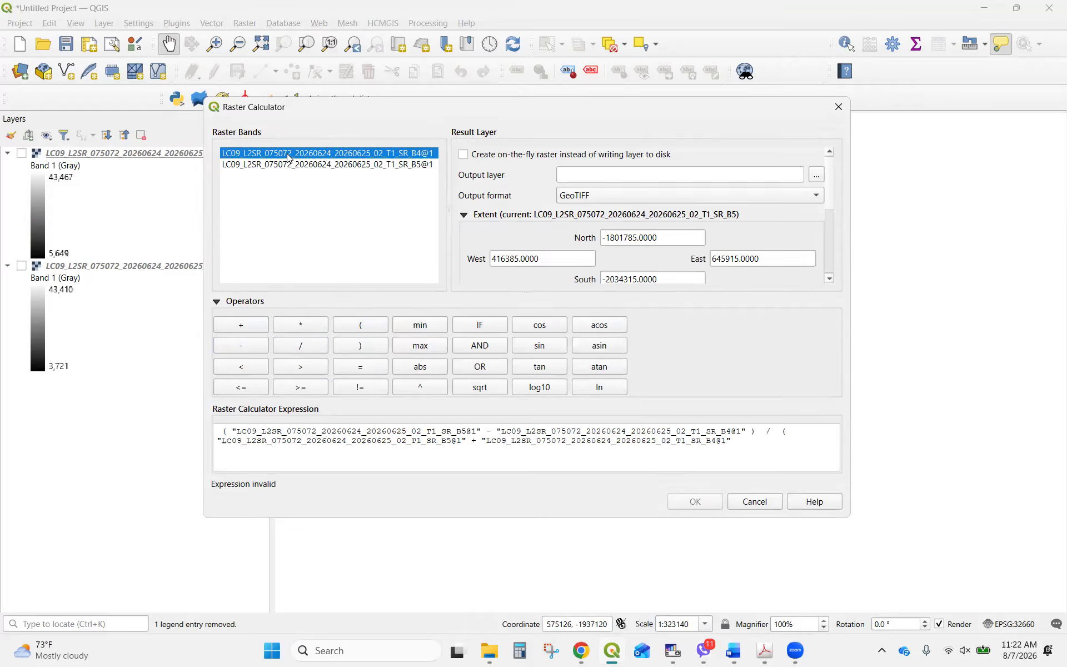
{"action": "left_click", "coordinate": [371, 344]}
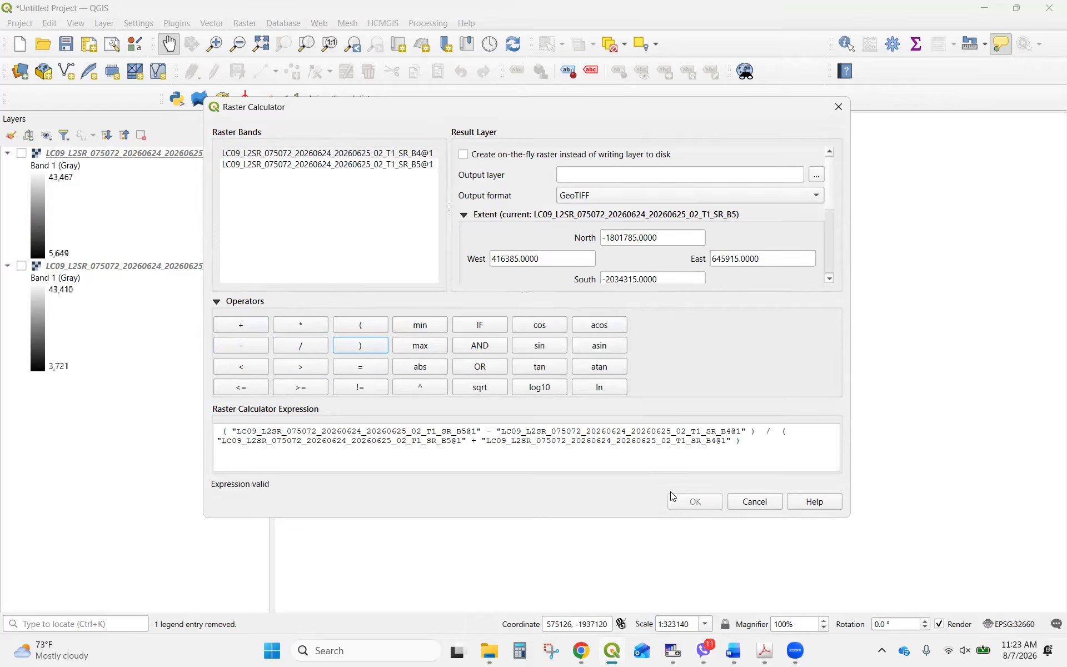
Save the output as NDVI.tif in the FBS 700 Working File folder, replacing the existing file, and run the calculation.
{"action": "left_click", "coordinate": [813, 178]}
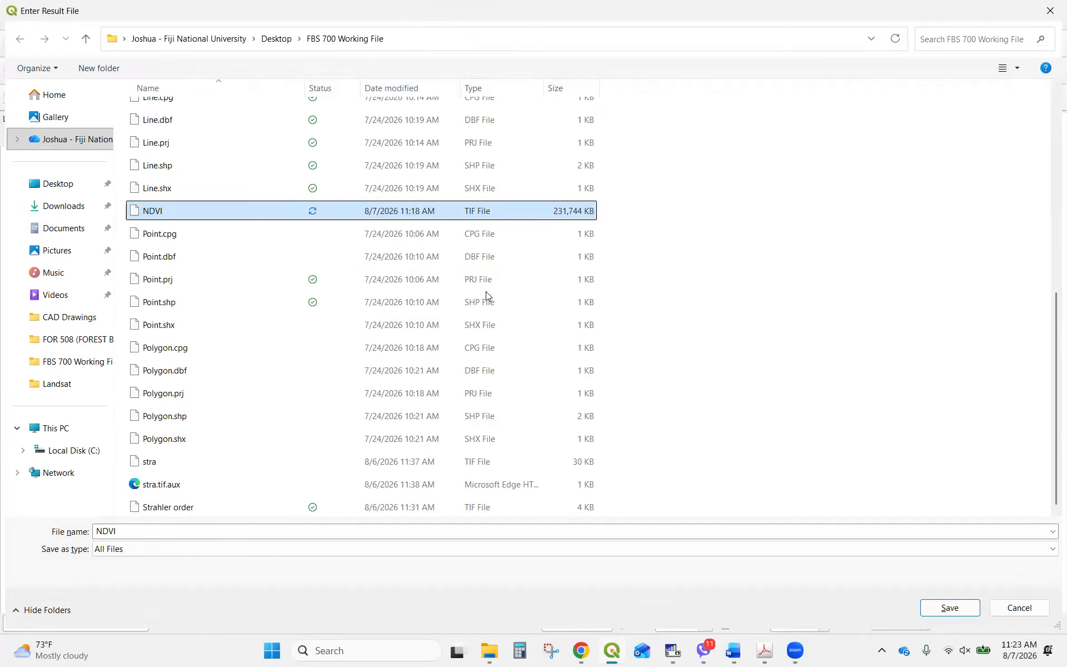
{"action": "left_click", "coordinate": [941, 608]}
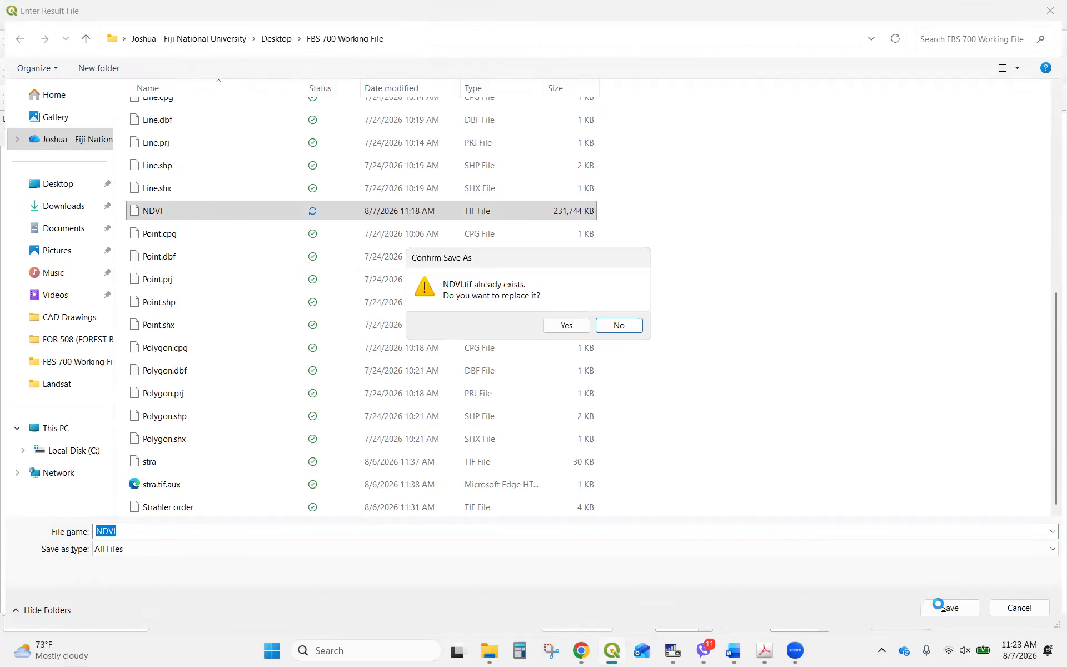
{"action": "left_click", "coordinate": [562, 325]}
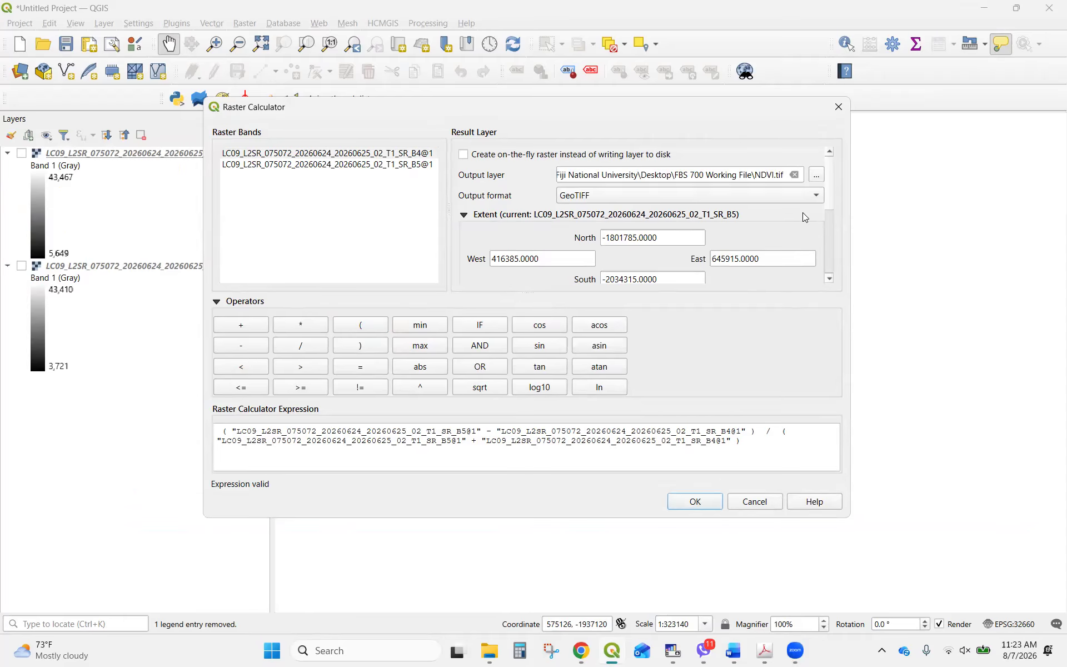
{"action": "left_click", "coordinate": [692, 505]}
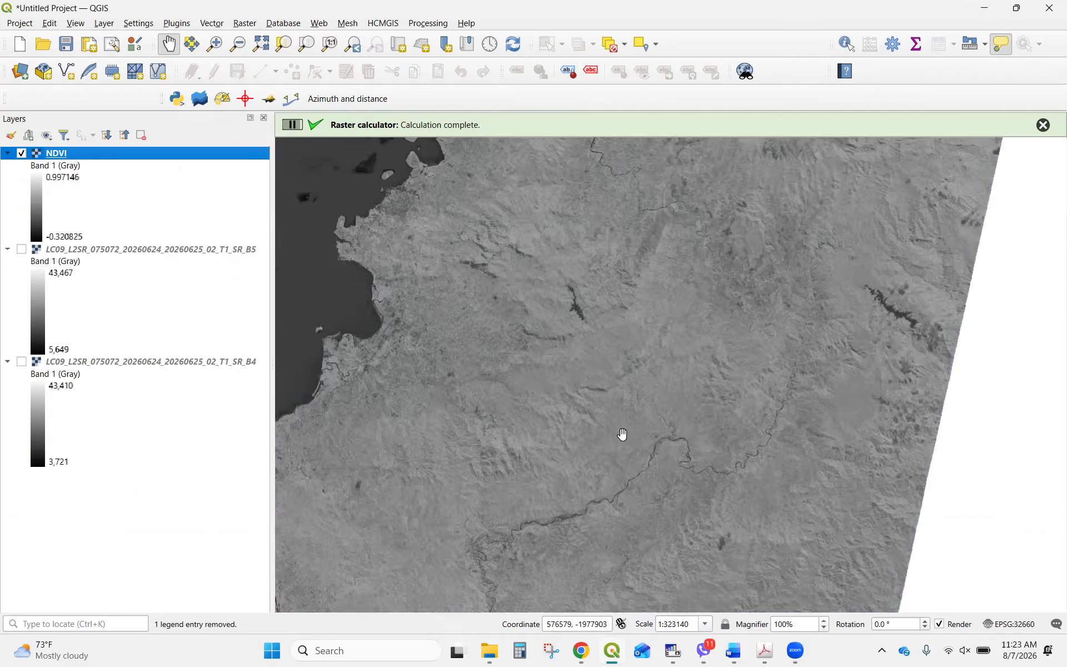
View the full NDVI raster extent and open the NDVI layer's symbology properties.
{"action": "scroll", "coordinate": [620, 431], "scroll_direction": "down", "scroll_amount": 2}
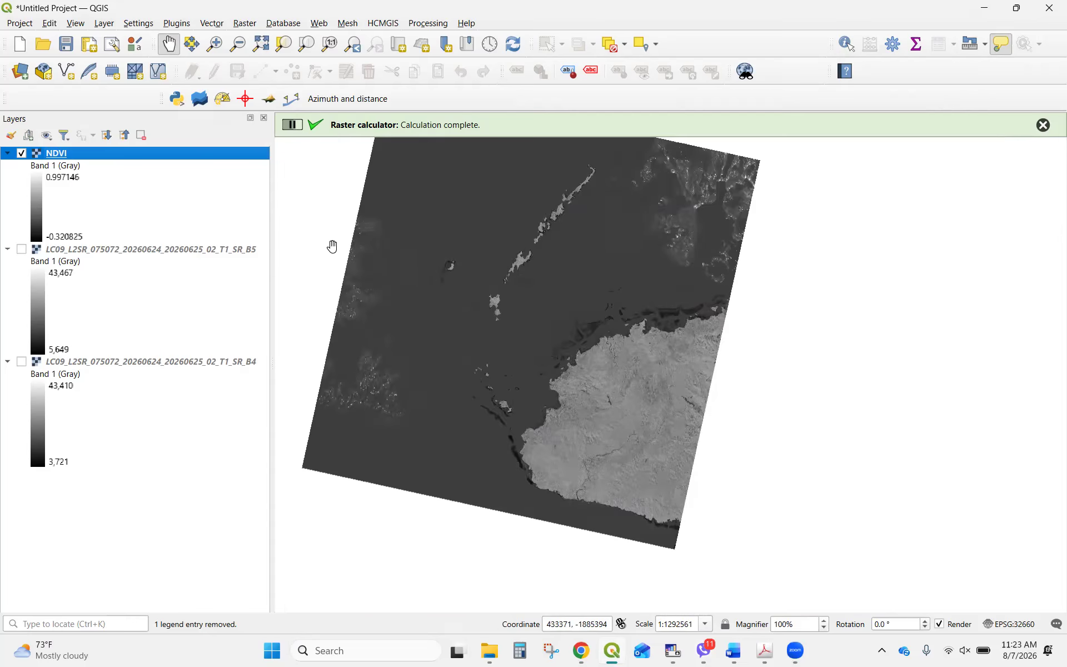
{"action": "double_click", "coordinate": [67, 155]}
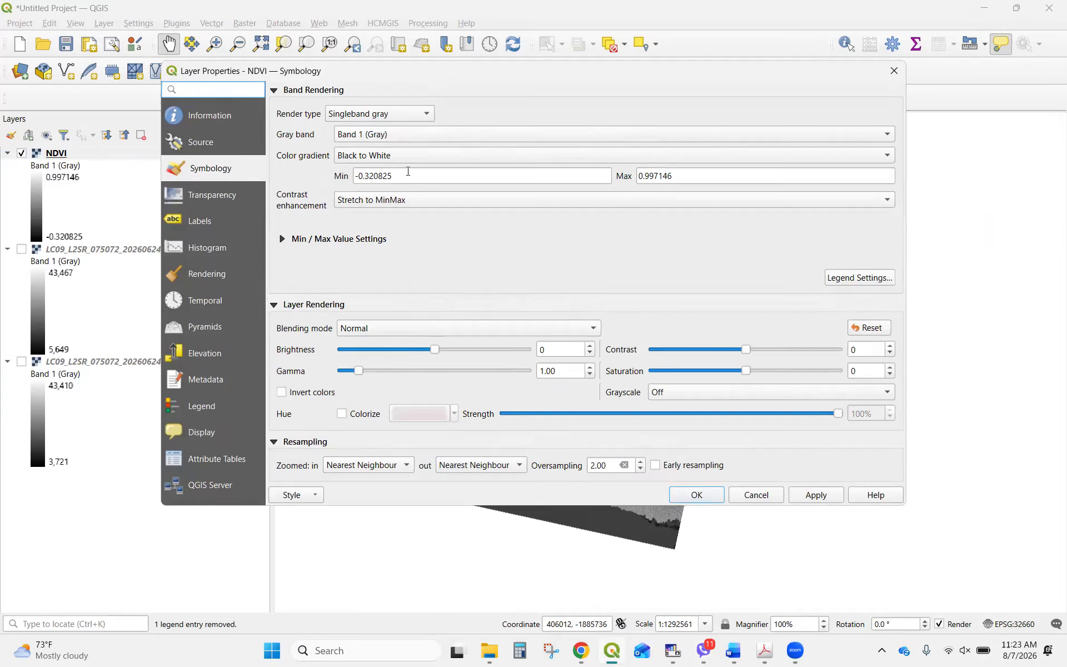
Set the NDVI layer's grayscale range to a minimum of -1 and a maximum of 1.
{"action": "triple_click", "coordinate": [409, 176]}
{"action": "type", "text": "-1"}
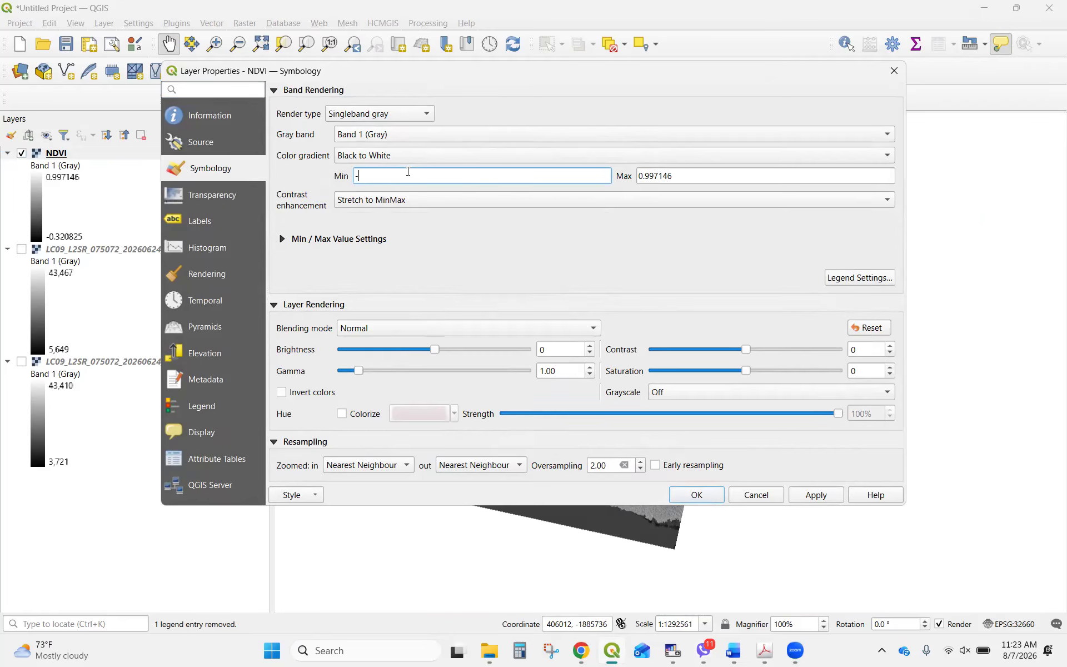
{"action": "triple_click", "coordinate": [679, 177]}
{"action": "type", "text": "1"}
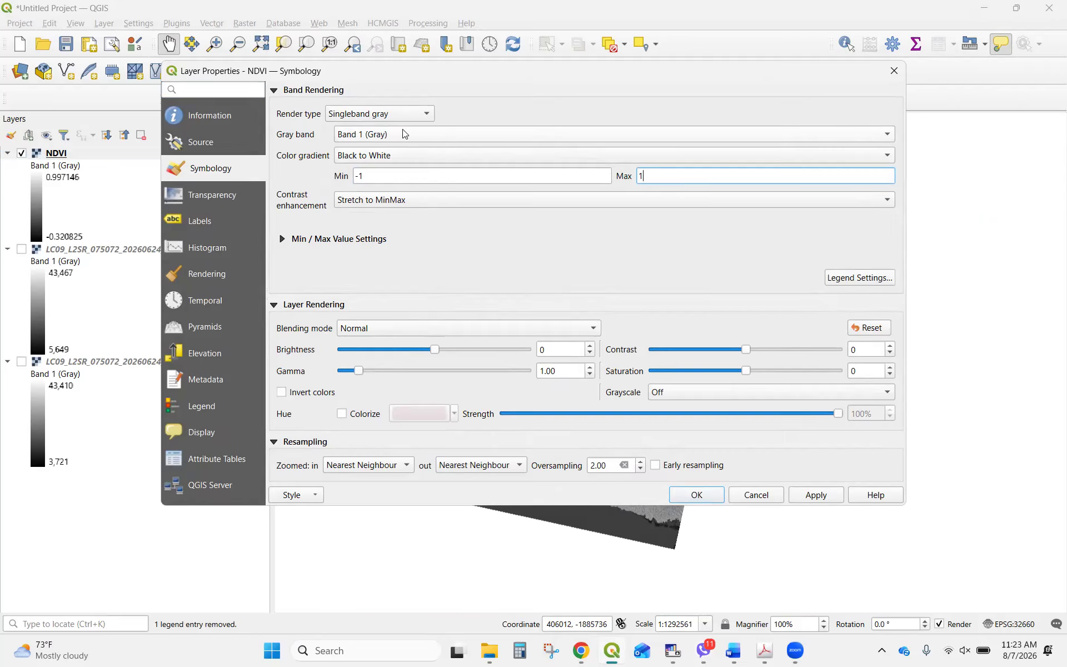
Change the NDVI render type to Singleband pseudocolor, keeping the red-to-blue color ramp.
{"action": "left_click", "coordinate": [395, 114]}
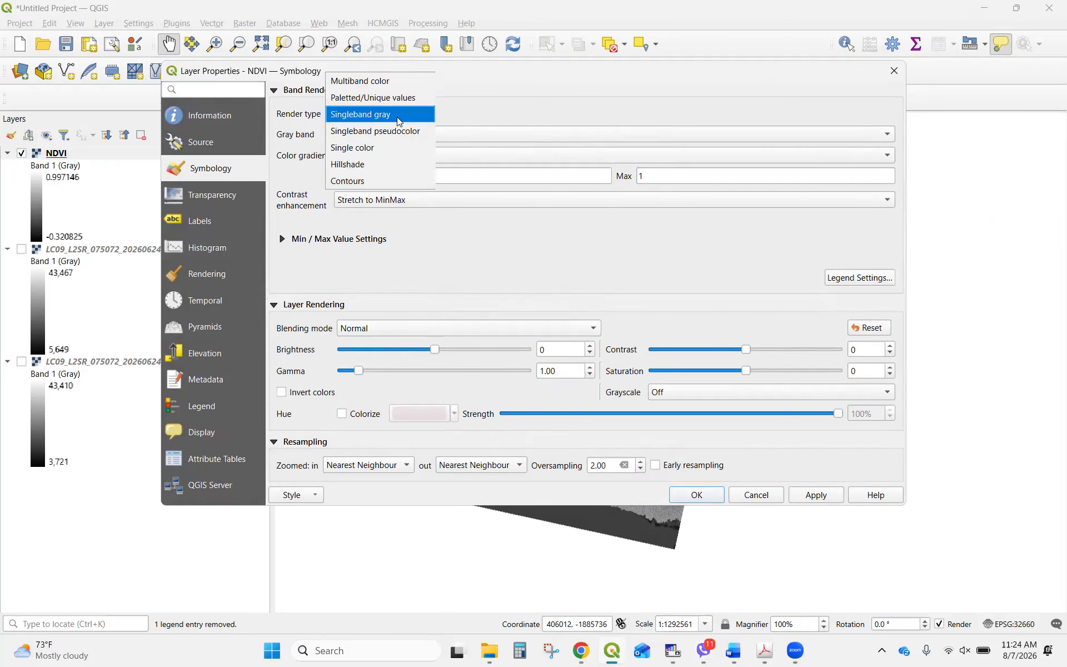
{"action": "left_click", "coordinate": [390, 135]}
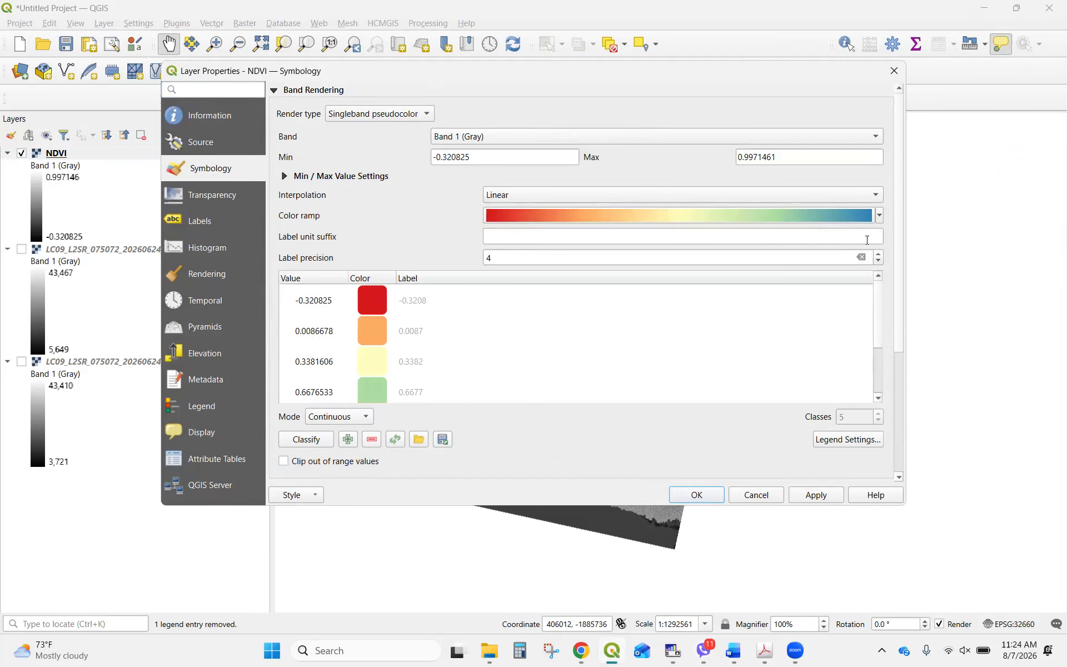
{"action": "left_click", "coordinate": [879, 215]}
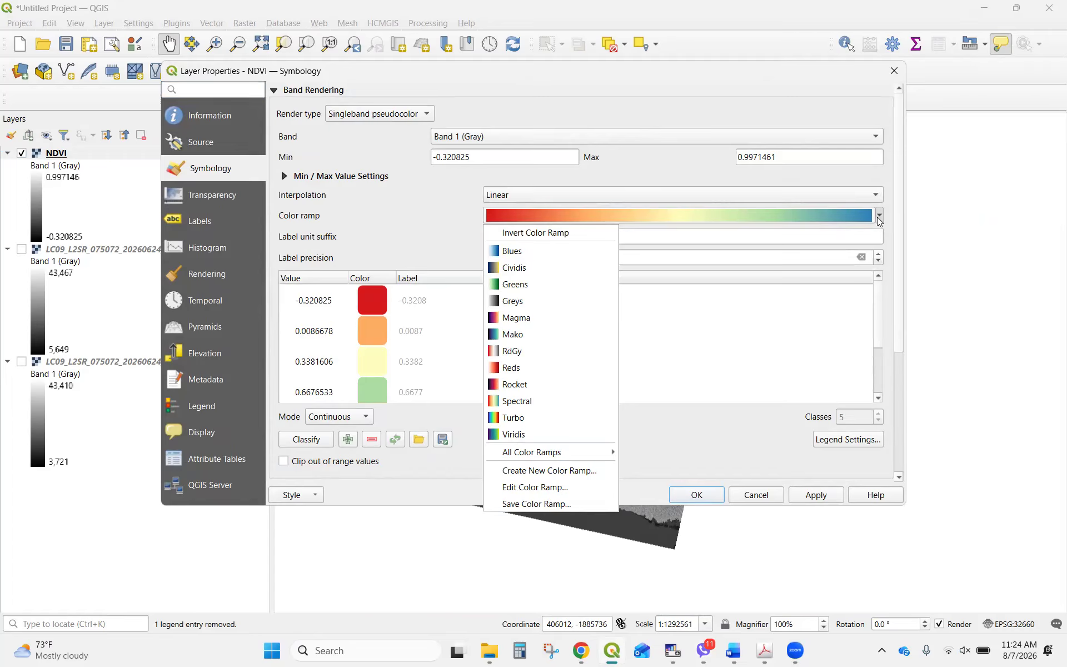
{"action": "left_click", "coordinate": [878, 218]}
Review the values, colors and labels of the pseudocolor classes in the class table.
{"action": "scroll", "coordinate": [542, 339], "scroll_direction": "down", "scroll_amount": 2}
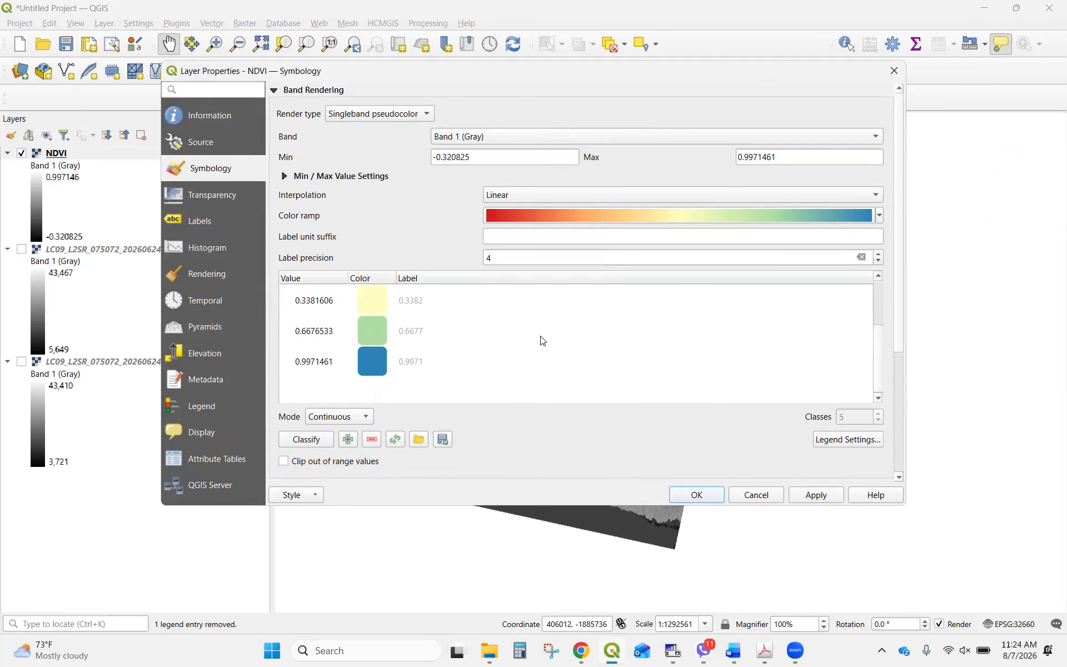
{"action": "scroll", "coordinate": [546, 337], "scroll_direction": "up", "scroll_amount": 2}
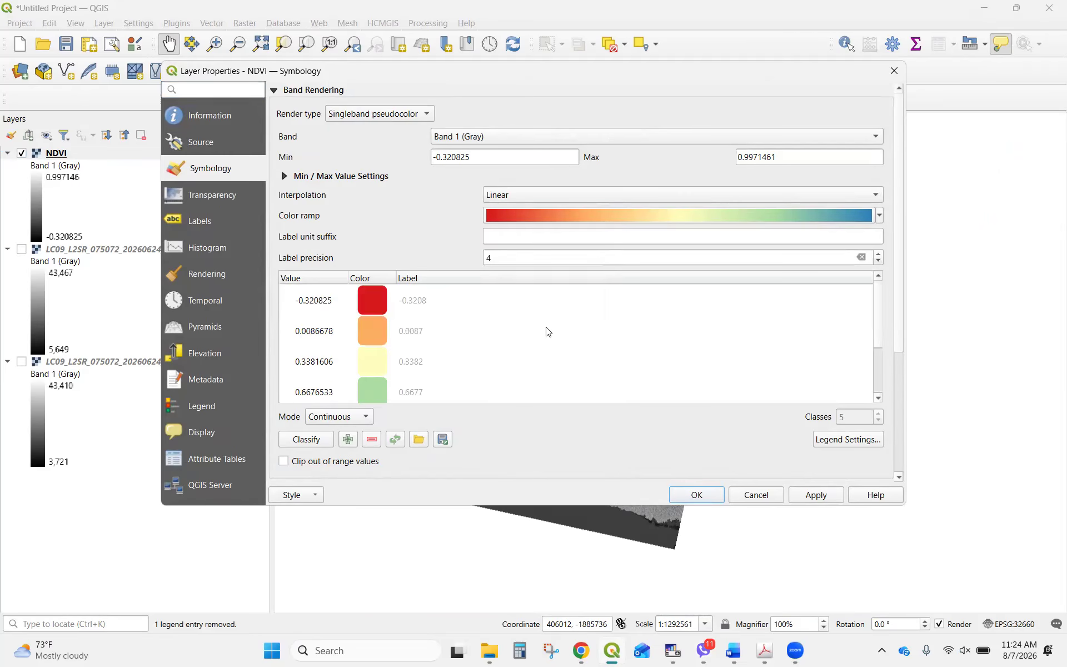
{"action": "scroll", "coordinate": [548, 334], "scroll_direction": "down", "scroll_amount": 2}
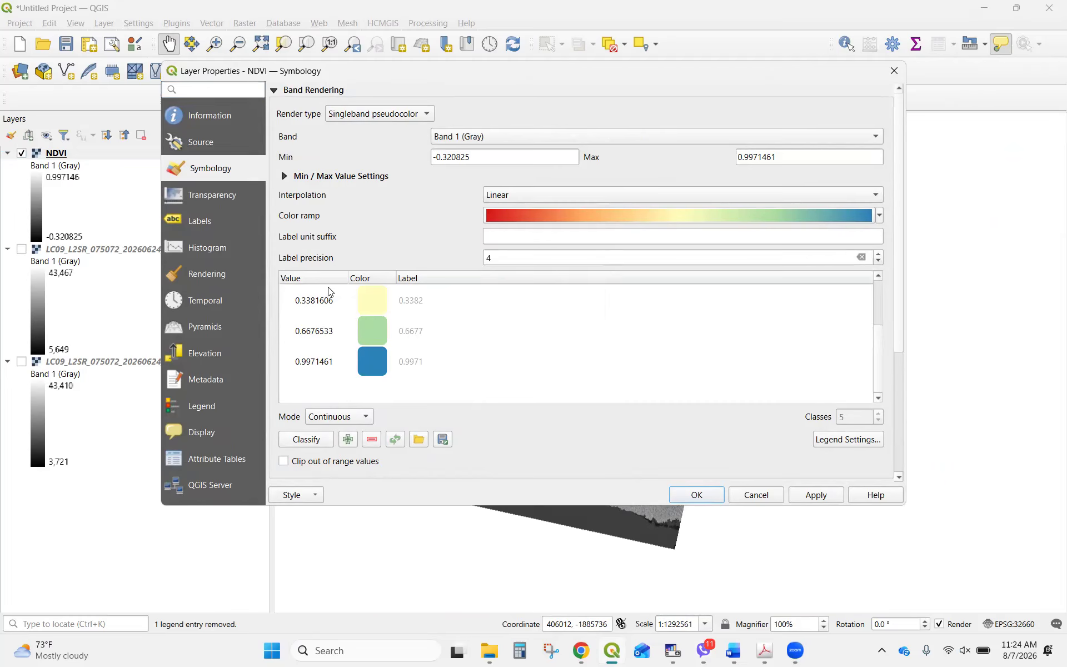
{"action": "scroll", "coordinate": [329, 296], "scroll_direction": "up", "scroll_amount": 2}
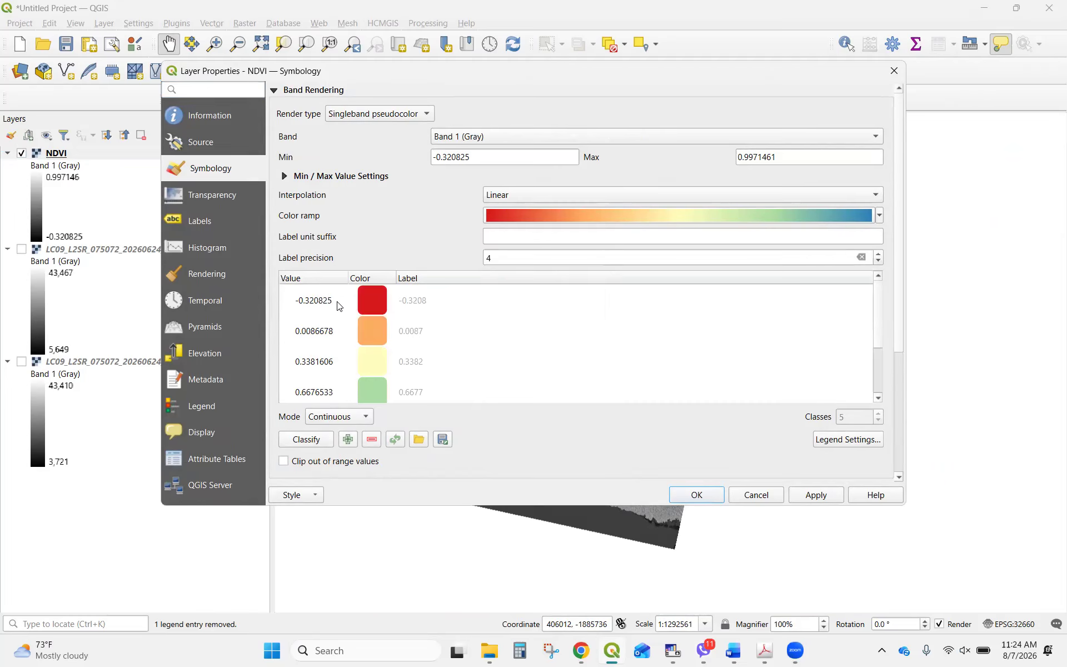
{"action": "left_click", "coordinate": [326, 305]}
{"action": "double_click", "coordinate": [325, 300]}
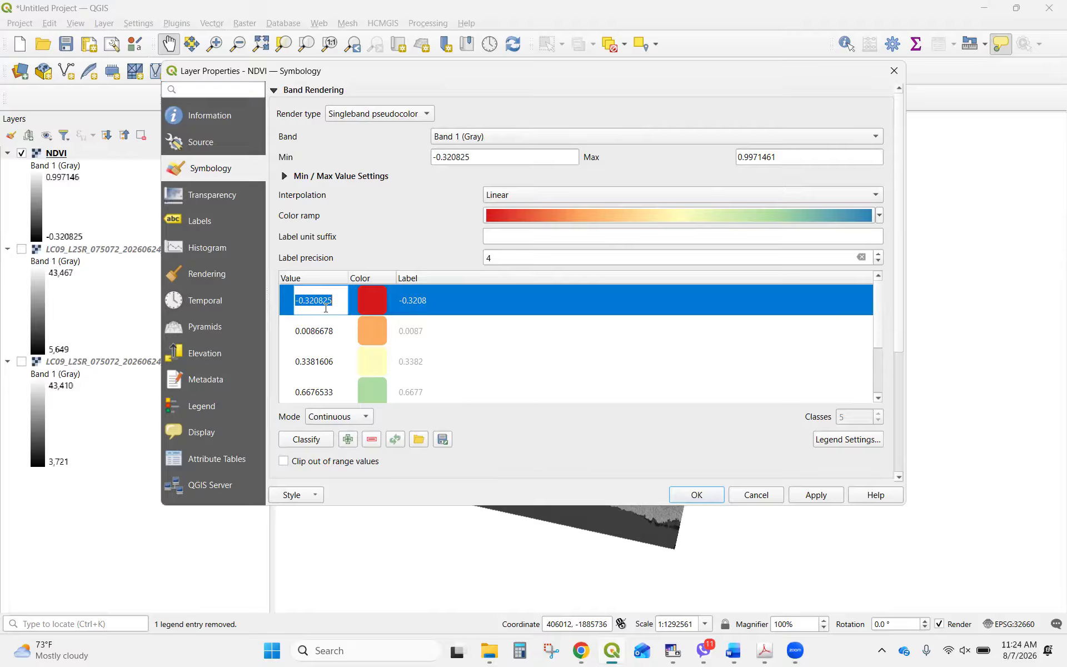
{"action": "left_click", "coordinate": [413, 301]}
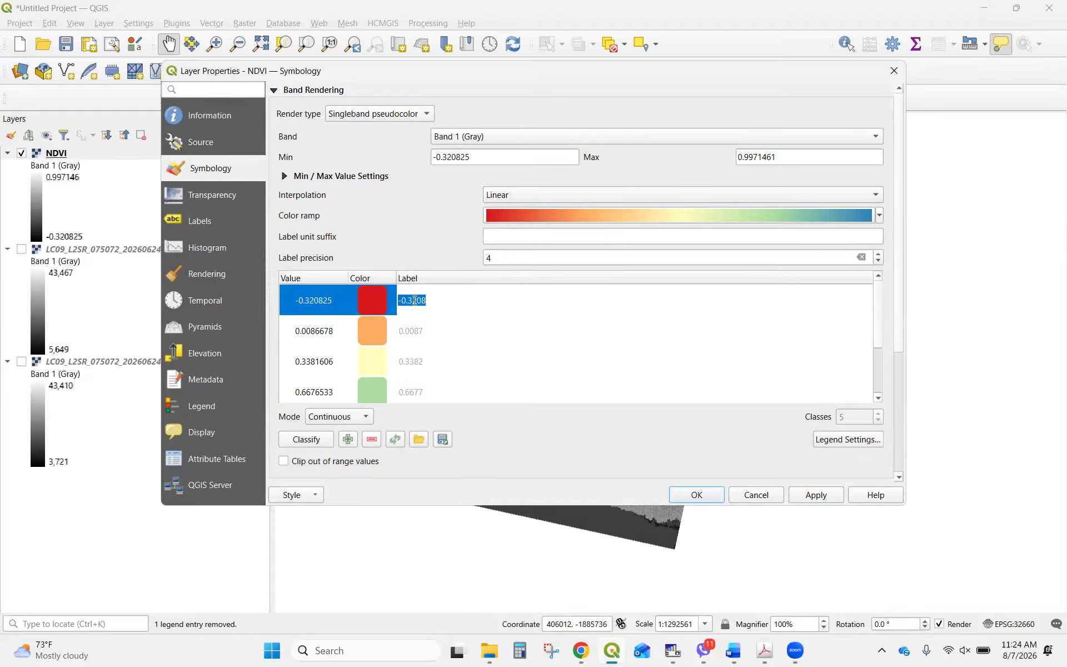
Classify the NDVI values in Continuous mode, apply the pseudocolor styling and close the layer properties.
{"action": "scroll", "coordinate": [424, 300], "scroll_direction": "down", "scroll_amount": 3}
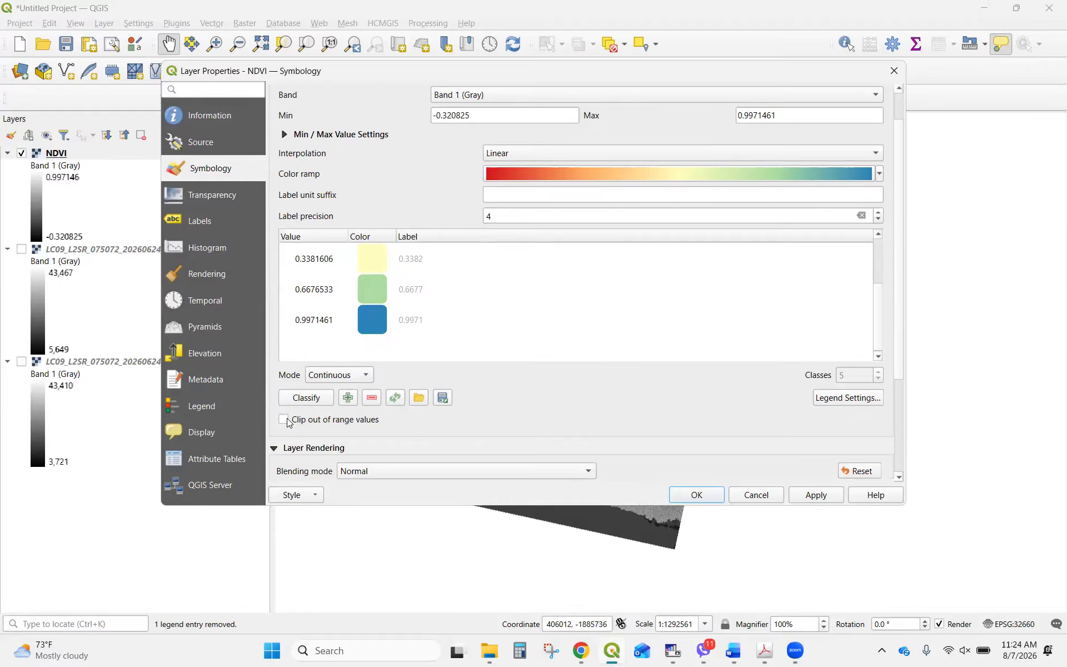
{"action": "left_click", "coordinate": [315, 398]}
{"action": "left_click", "coordinate": [809, 499]}
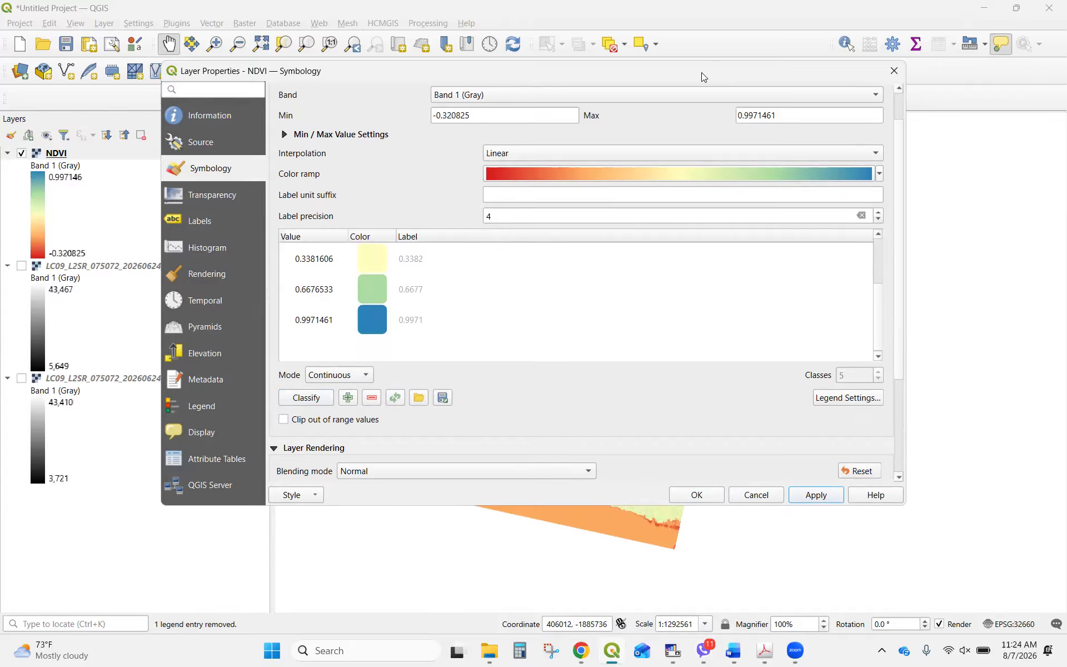
{"action": "left_click_drag", "start_coordinate": [701, 73], "coordinate": [419, 108]}
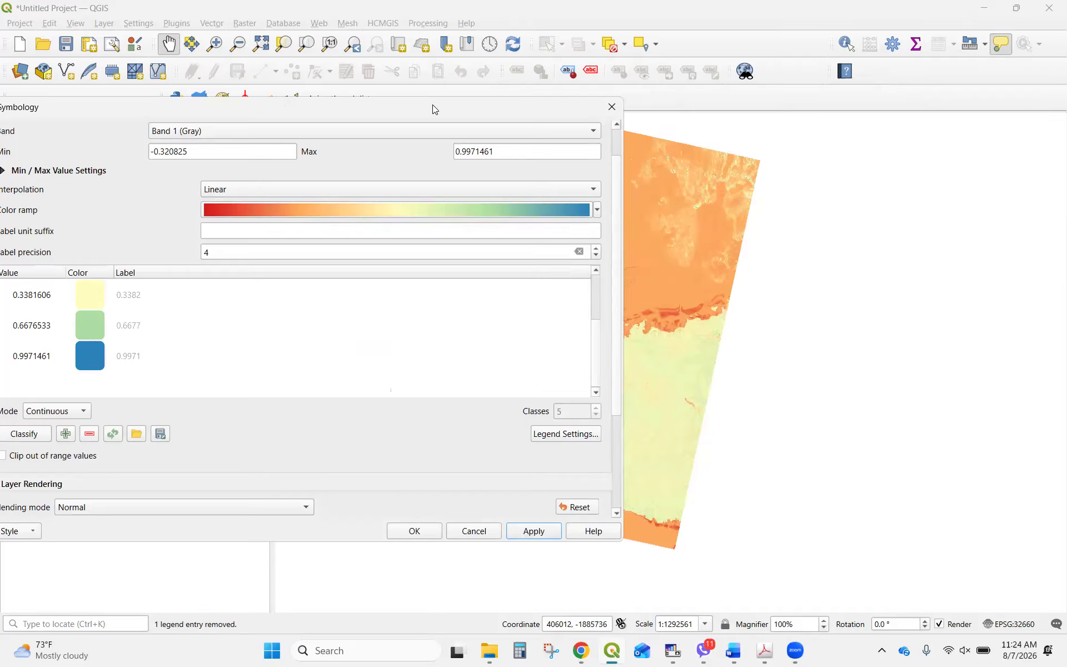
{"action": "left_click", "coordinate": [415, 531]}
Examine the inland water bodies on the styled NDVI map, including the elongated lake near the raster's eastern edge.
{"action": "scroll", "coordinate": [650, 437], "scroll_direction": "up", "scroll_amount": 1}
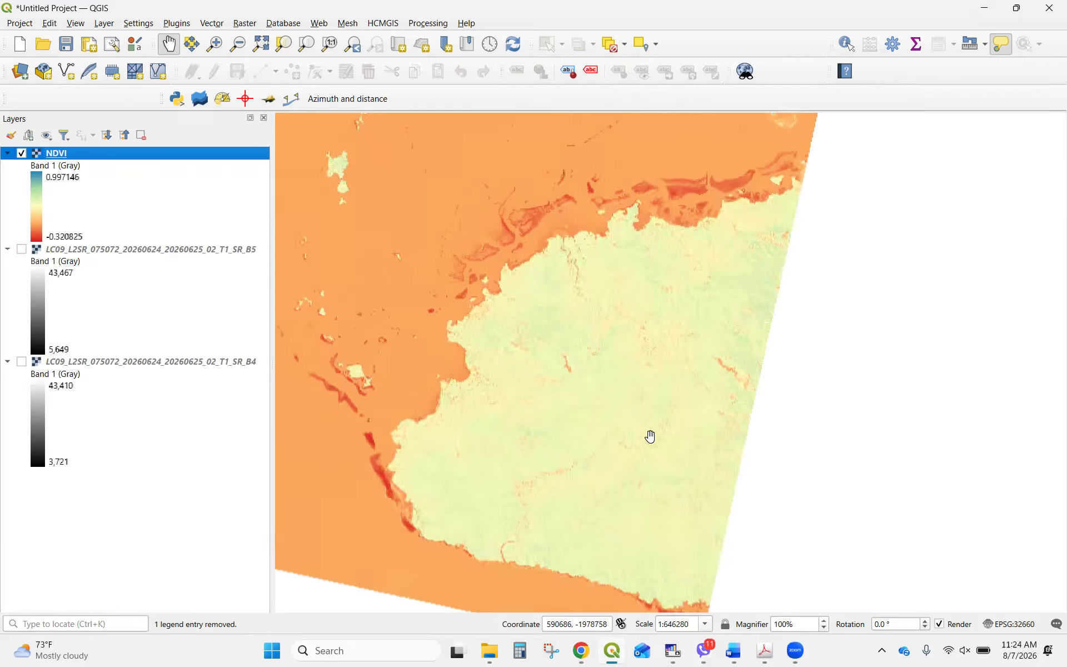
{"action": "scroll", "coordinate": [651, 437], "scroll_direction": "up", "scroll_amount": 1}
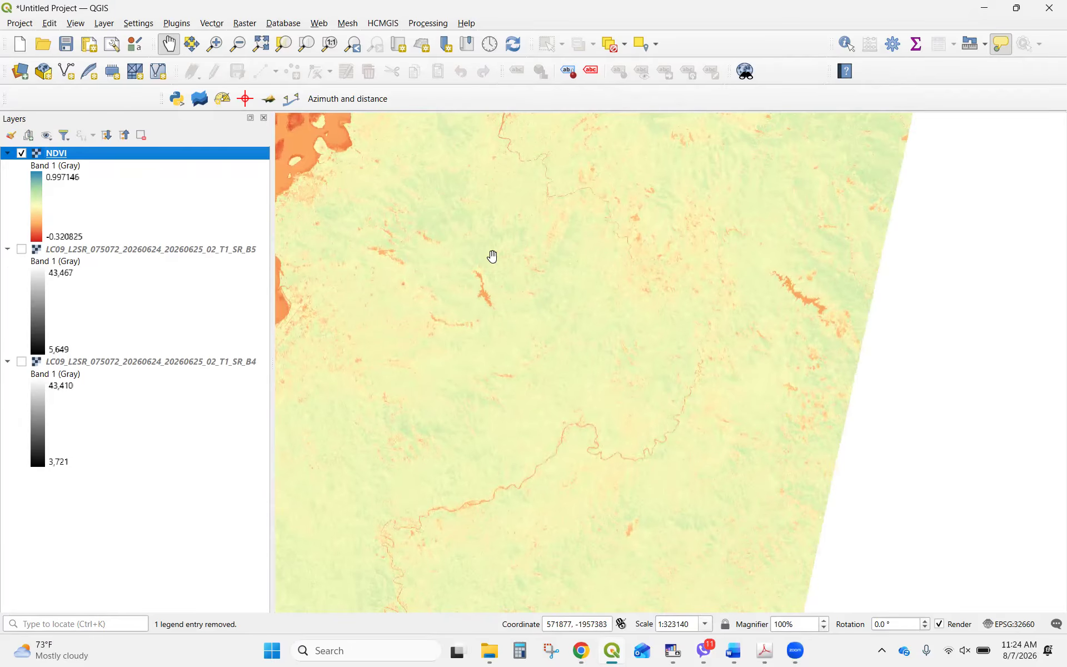
{"action": "scroll", "coordinate": [492, 256], "scroll_direction": "up", "scroll_amount": 1}
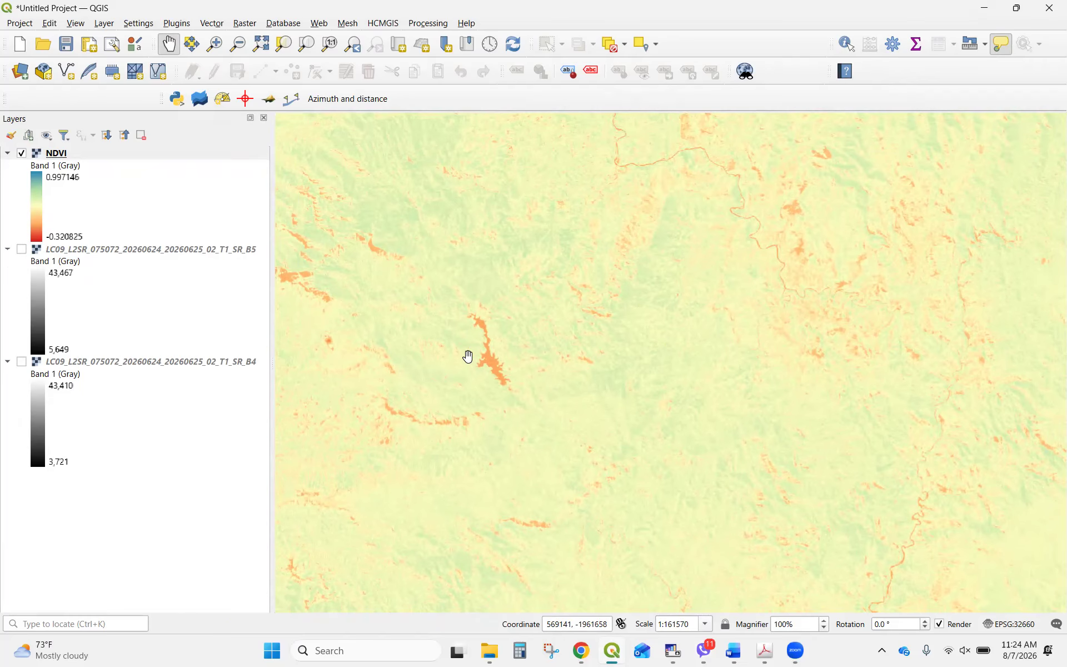
{"action": "scroll", "coordinate": [467, 355], "scroll_direction": "down", "scroll_amount": 1}
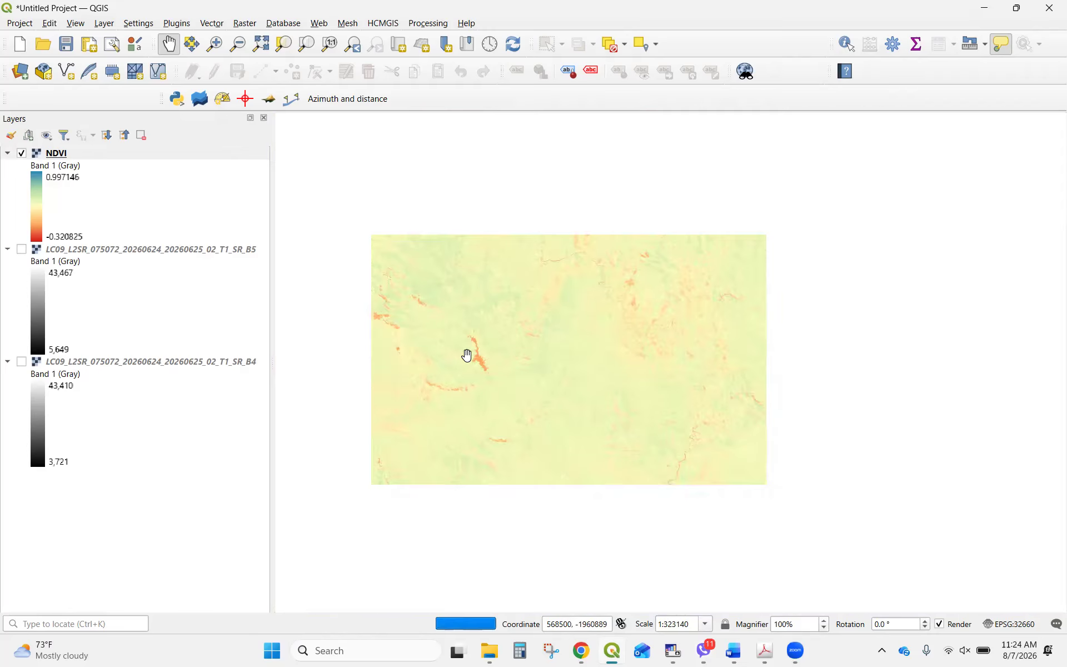
{"action": "left_click_drag", "start_coordinate": [803, 345], "coordinate": [773, 340]}
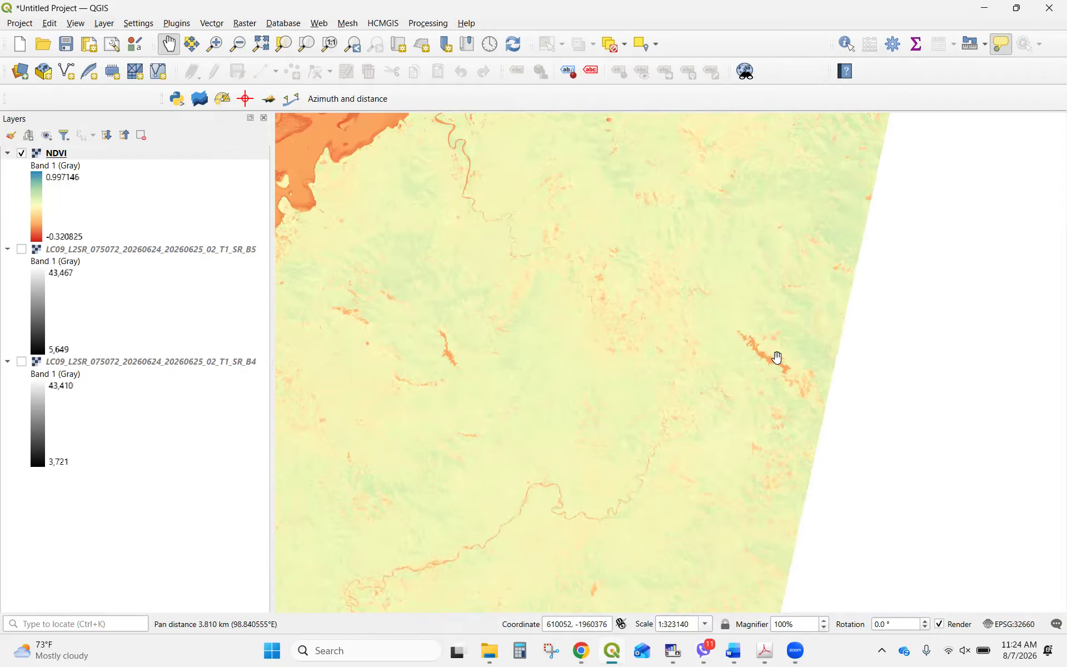
{"action": "scroll", "coordinate": [777, 361], "scroll_direction": "up", "scroll_amount": 1}
{"action": "scroll", "coordinate": [778, 362], "scroll_direction": "up", "scroll_amount": 2}
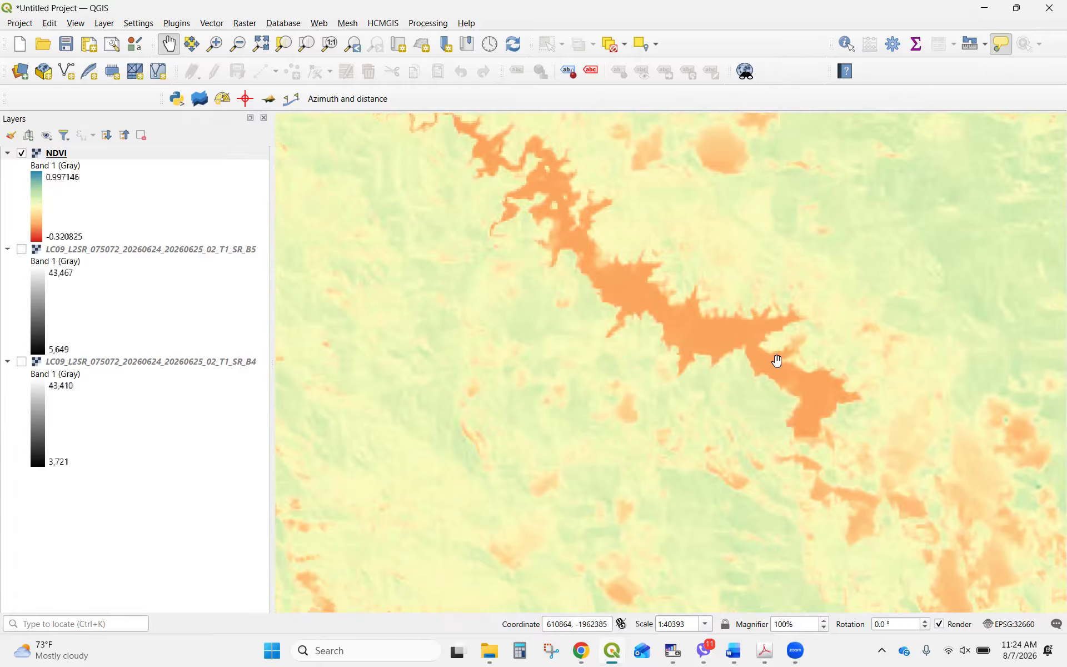
{"action": "scroll", "coordinate": [777, 362], "scroll_direction": "down", "scroll_amount": 1}
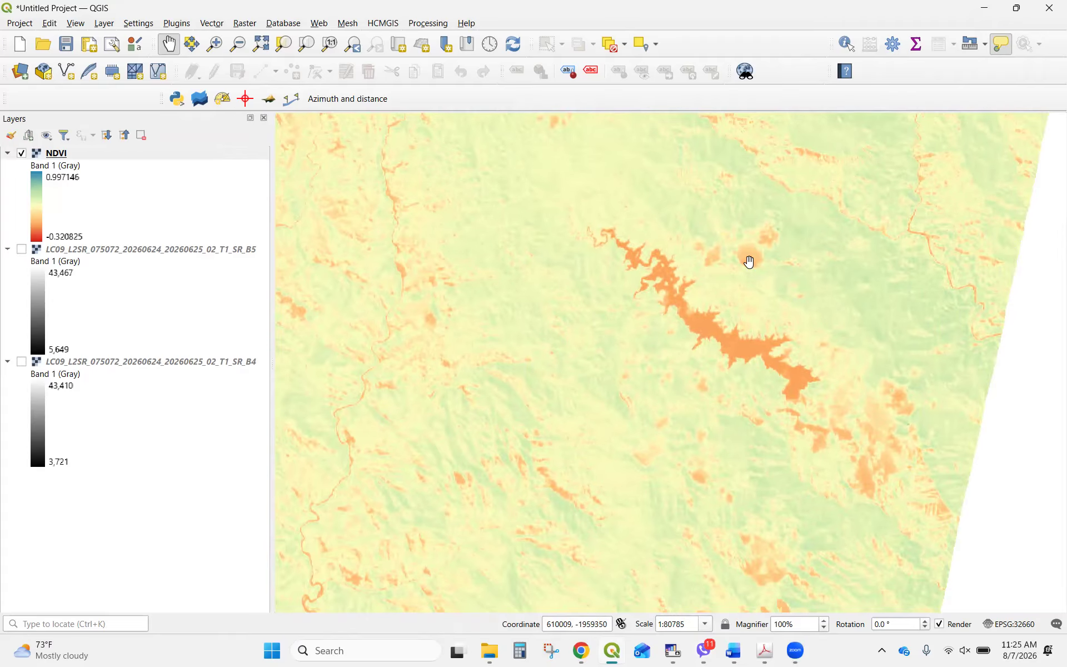
{"action": "scroll", "coordinate": [750, 256], "scroll_direction": "up", "scroll_amount": 1}
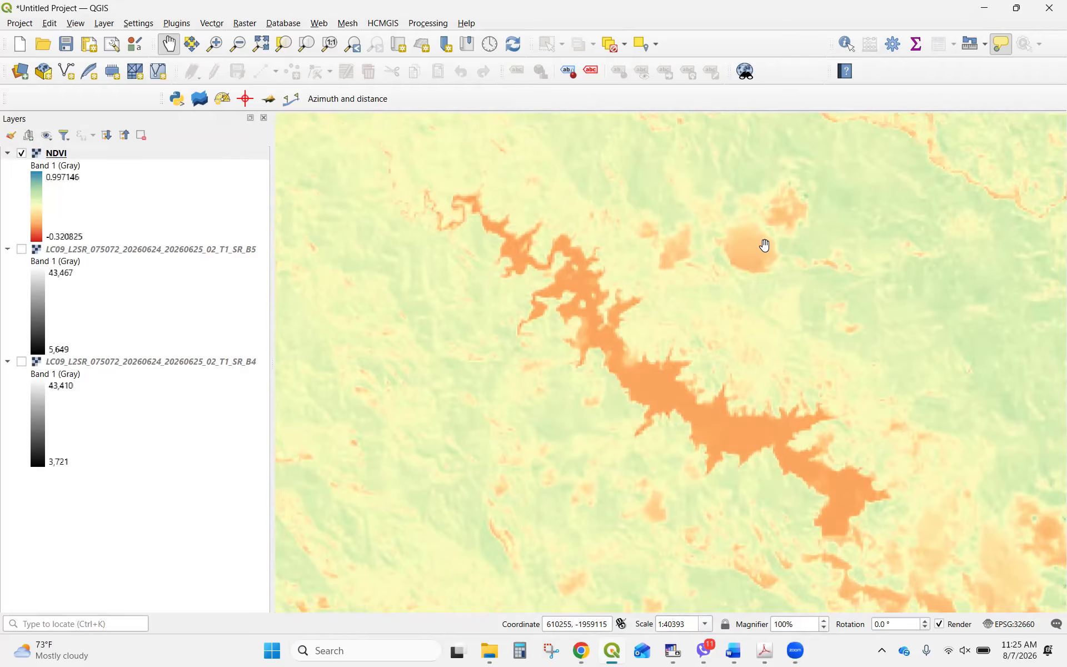
{"action": "scroll", "coordinate": [729, 281], "scroll_direction": "down", "scroll_amount": 1}
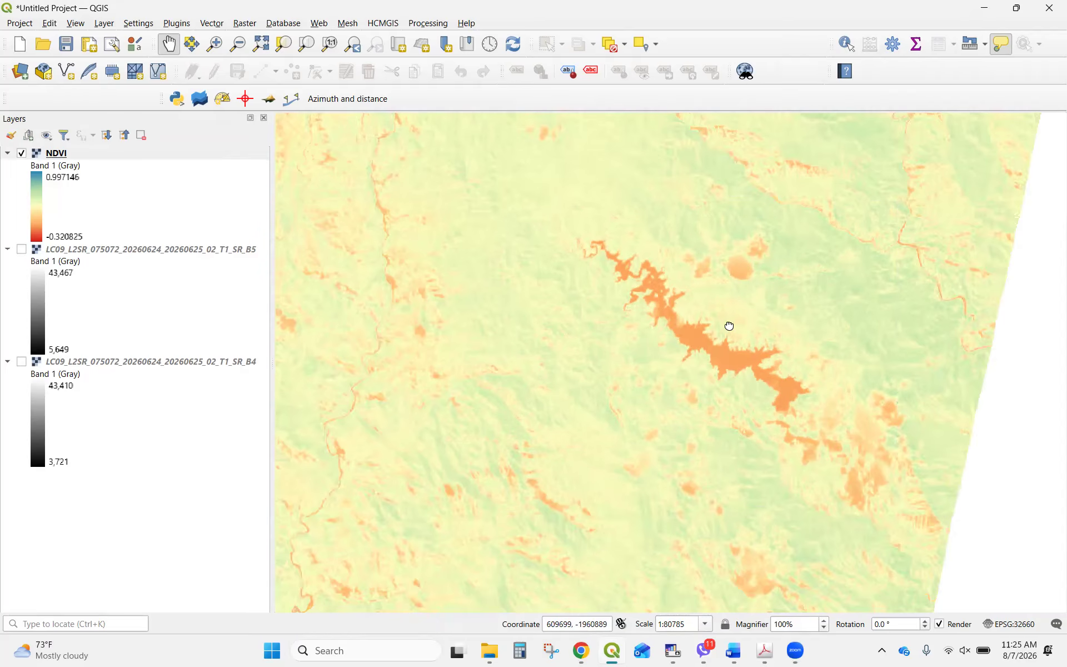
Examine how the NDVI colors separate rivers, coastline and sea from vegetated land across the island.
{"action": "left_click_drag", "start_coordinate": [583, 335], "coordinate": [722, 348]}
{"action": "scroll", "coordinate": [673, 322], "scroll_direction": "down", "scroll_amount": 1}
{"action": "scroll", "coordinate": [722, 347], "scroll_direction": "down", "scroll_amount": 1}
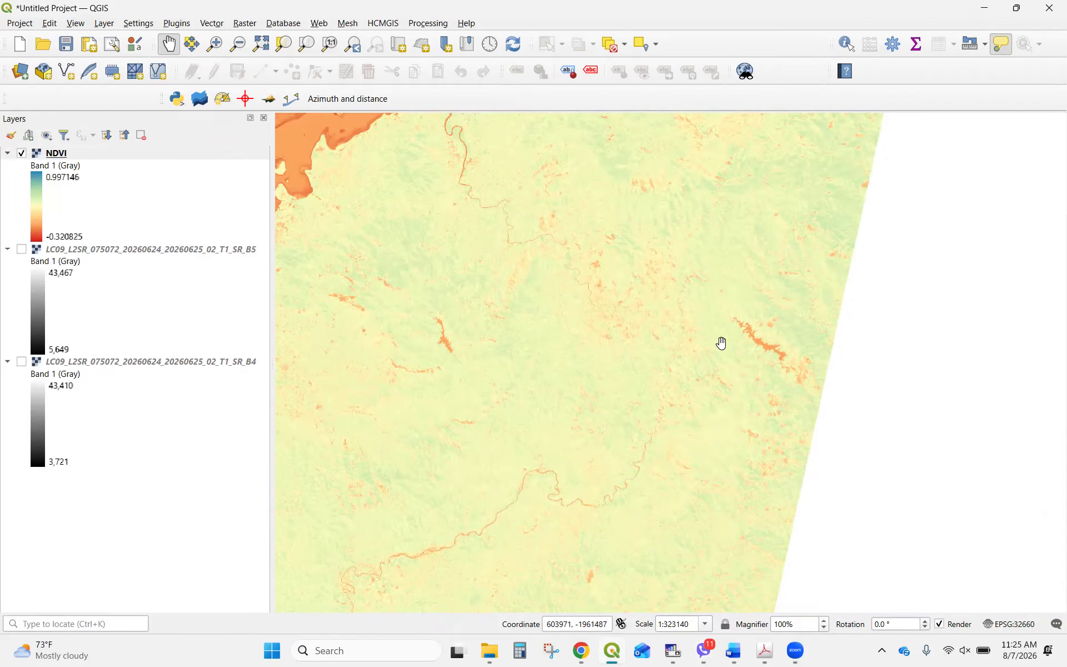
{"action": "scroll", "coordinate": [719, 342], "scroll_direction": "down", "scroll_amount": 1}
{"action": "left_click_drag", "start_coordinate": [677, 341], "coordinate": [639, 332]}
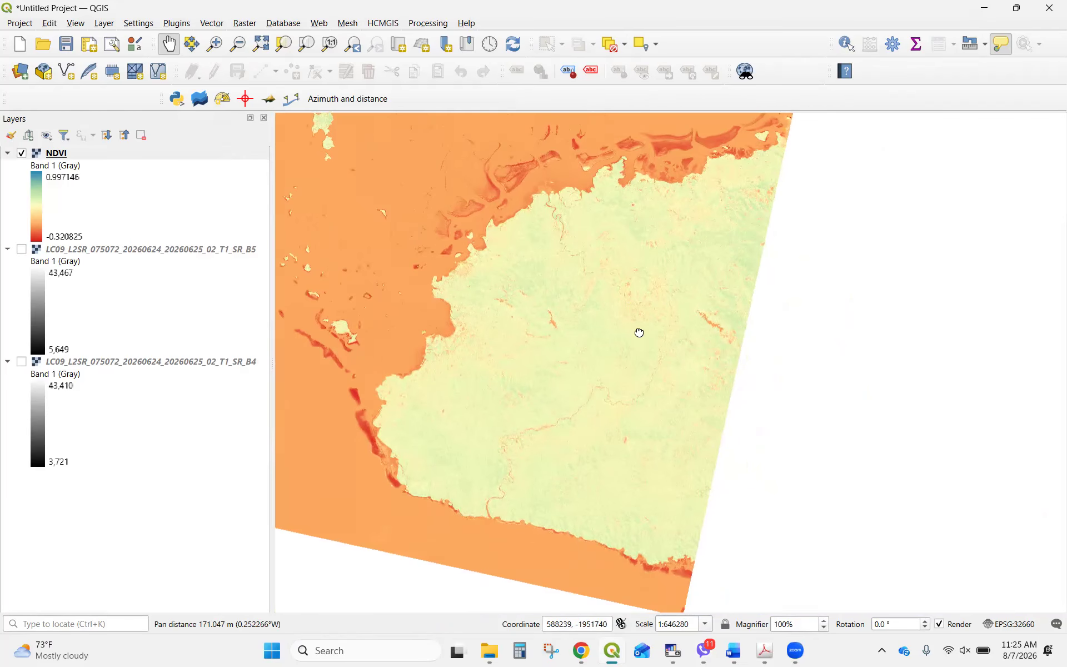
{"action": "scroll", "coordinate": [639, 333], "scroll_direction": "up", "scroll_amount": 1}
{"action": "scroll", "coordinate": [639, 333], "scroll_direction": "up", "scroll_amount": 1}
{"action": "left_click_drag", "start_coordinate": [531, 348], "coordinate": [684, 358]}
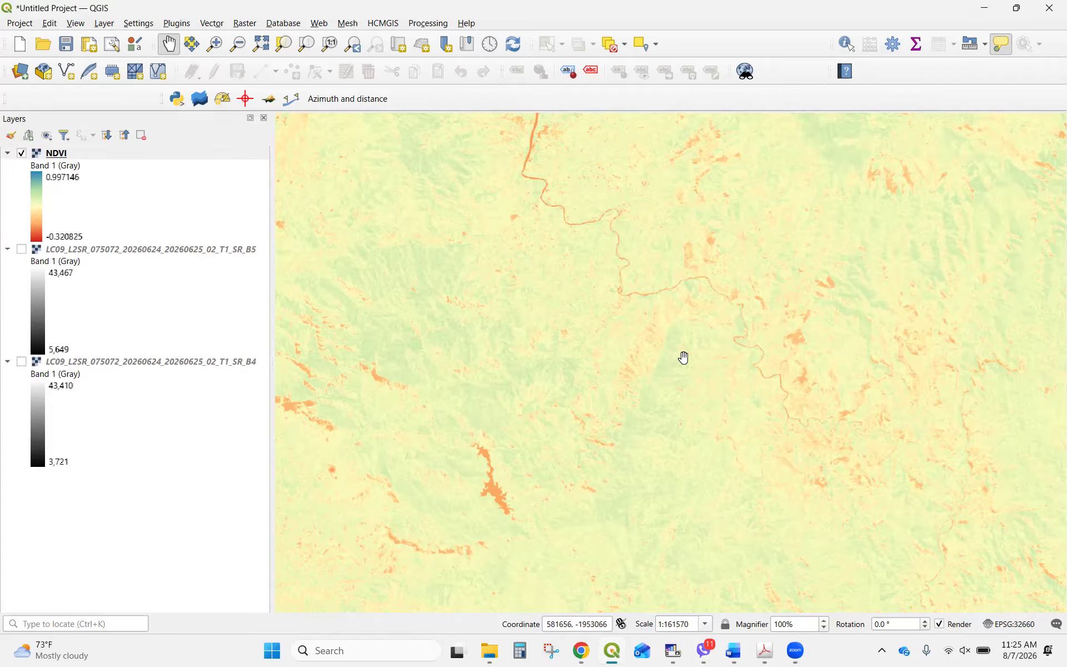
{"action": "scroll", "coordinate": [684, 357], "scroll_direction": "down", "scroll_amount": 2}
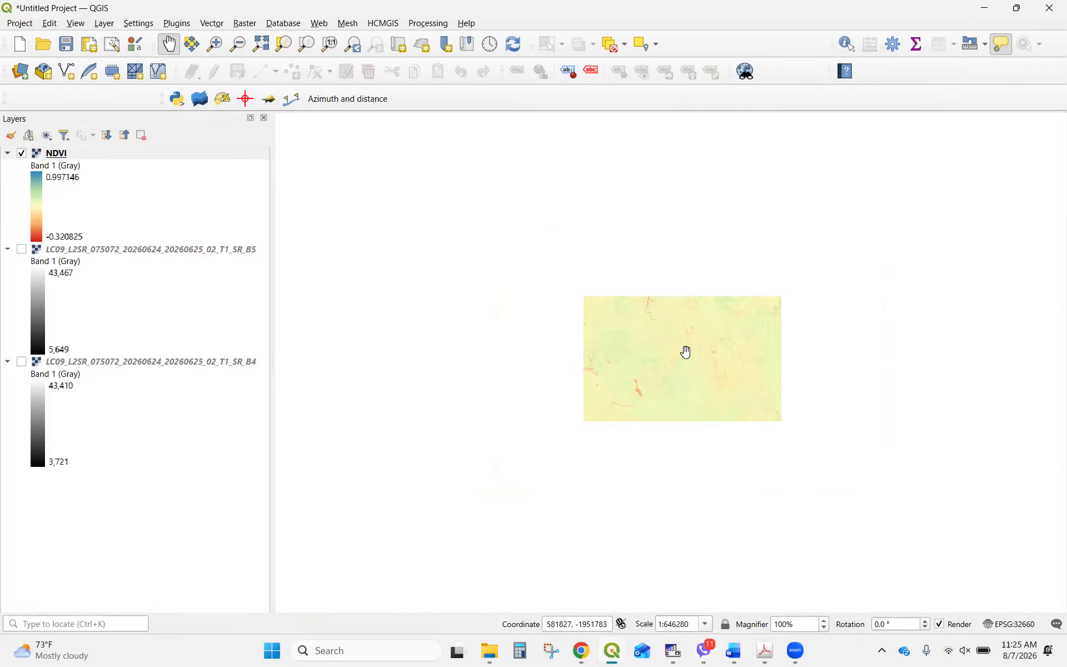
{"action": "left_click_drag", "start_coordinate": [681, 351], "coordinate": [649, 323]}
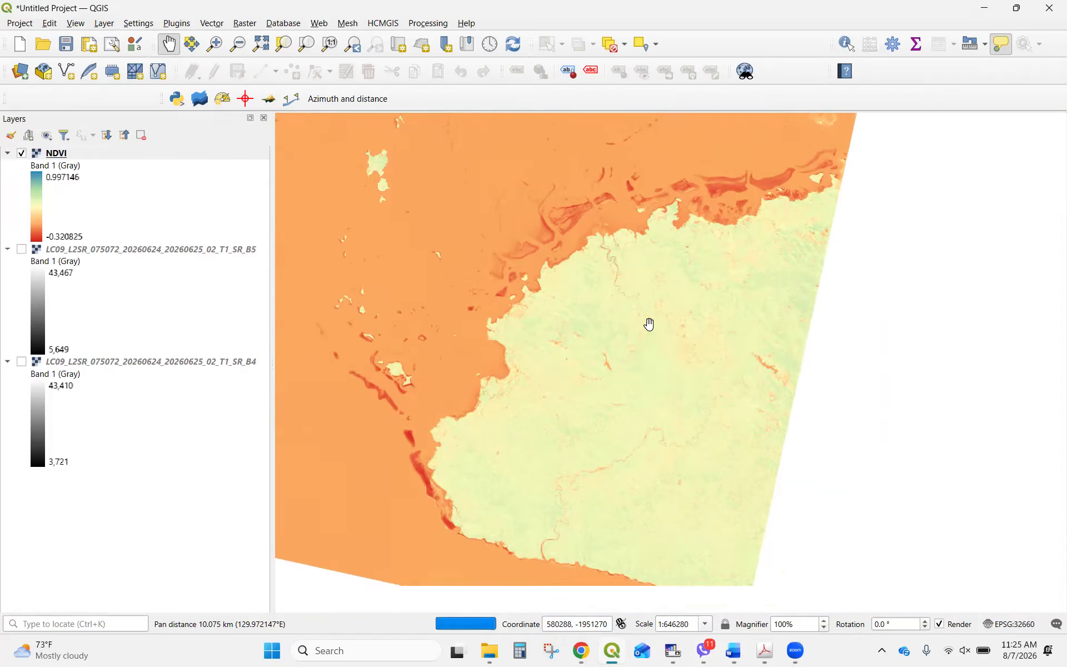
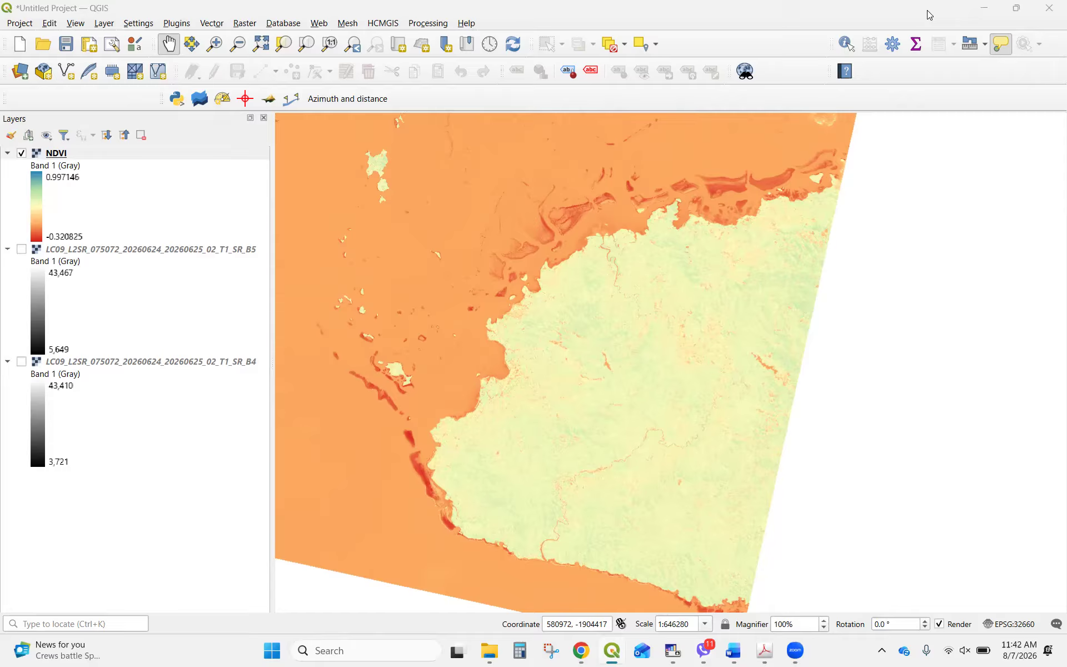
Start saving the untitled project as a QGIS project file.
{"action": "key", "text": "ctrl+s"}
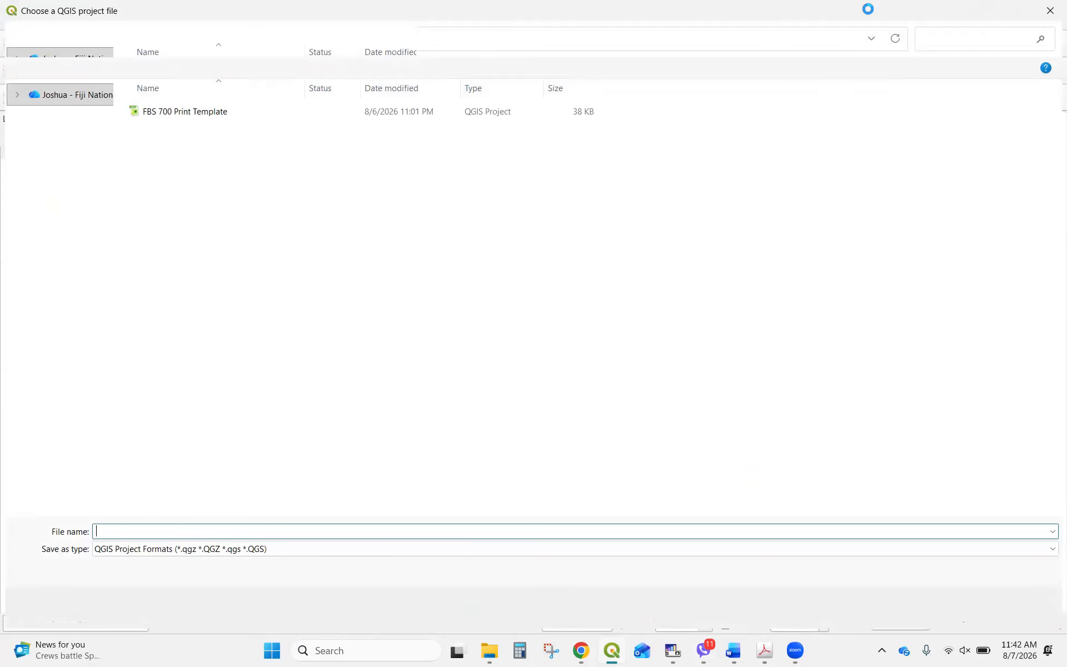